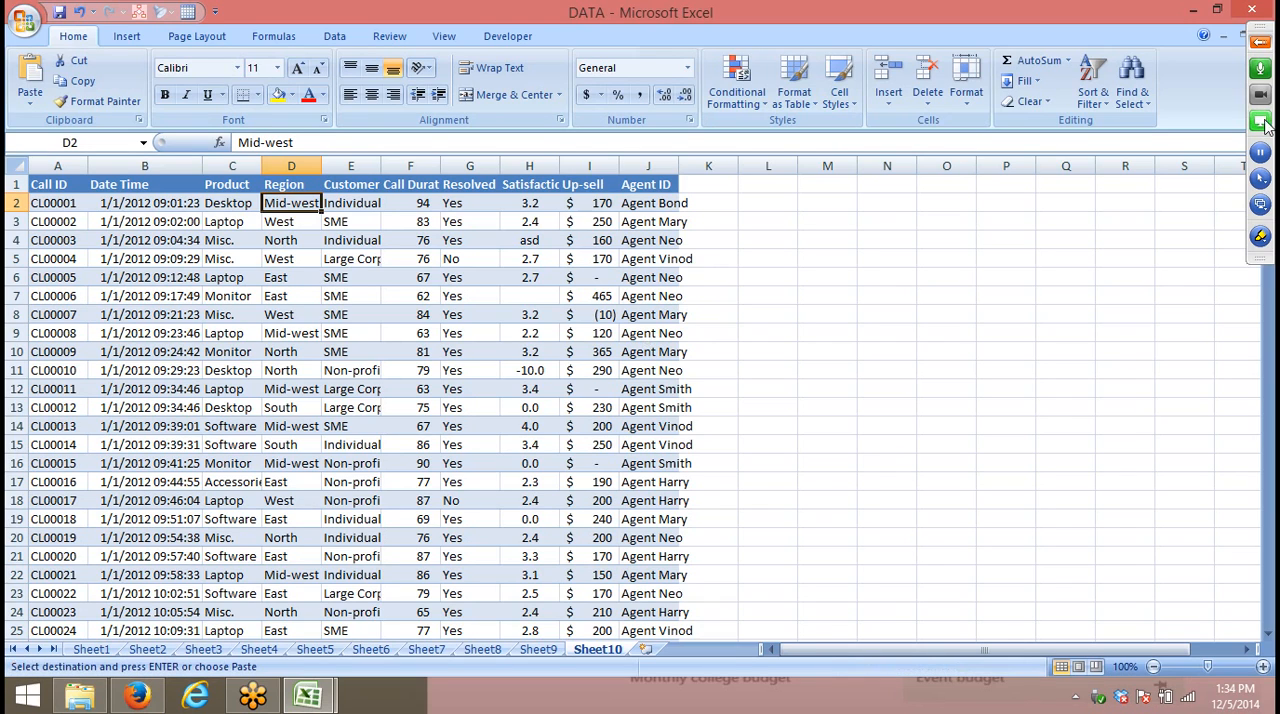
click(1261, 43)
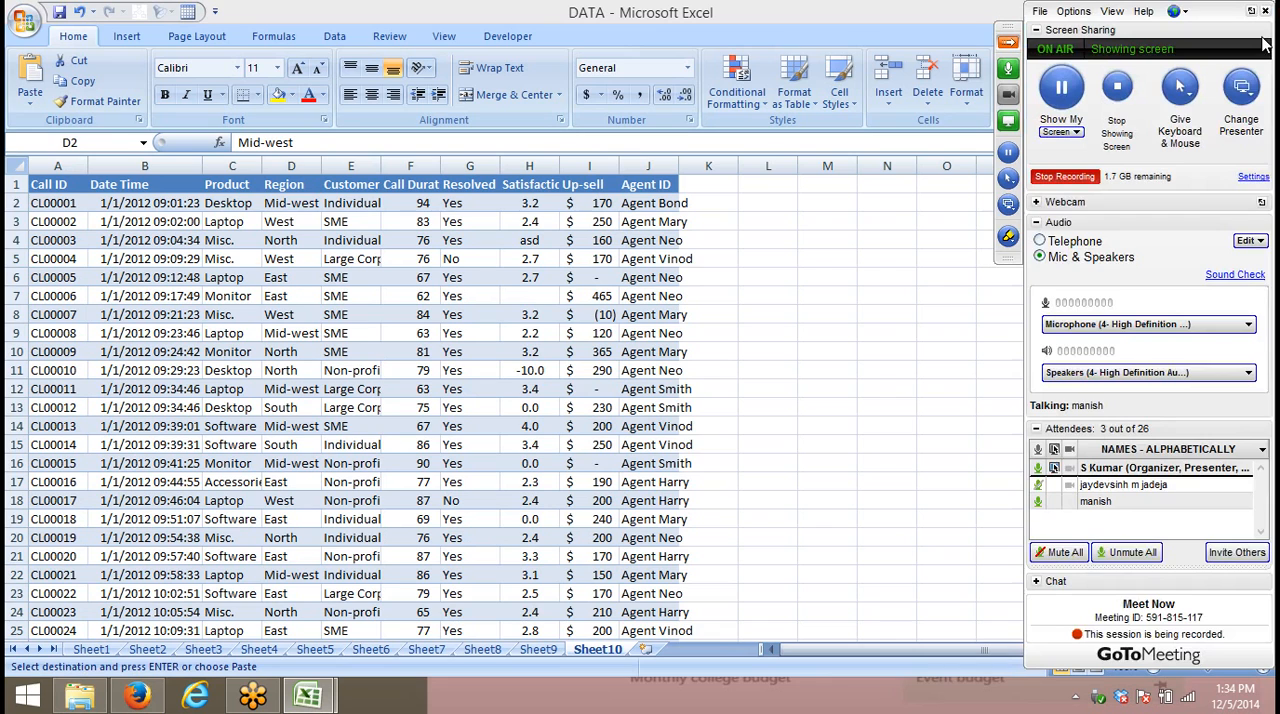
right_click(150, 693)
click(157, 651)
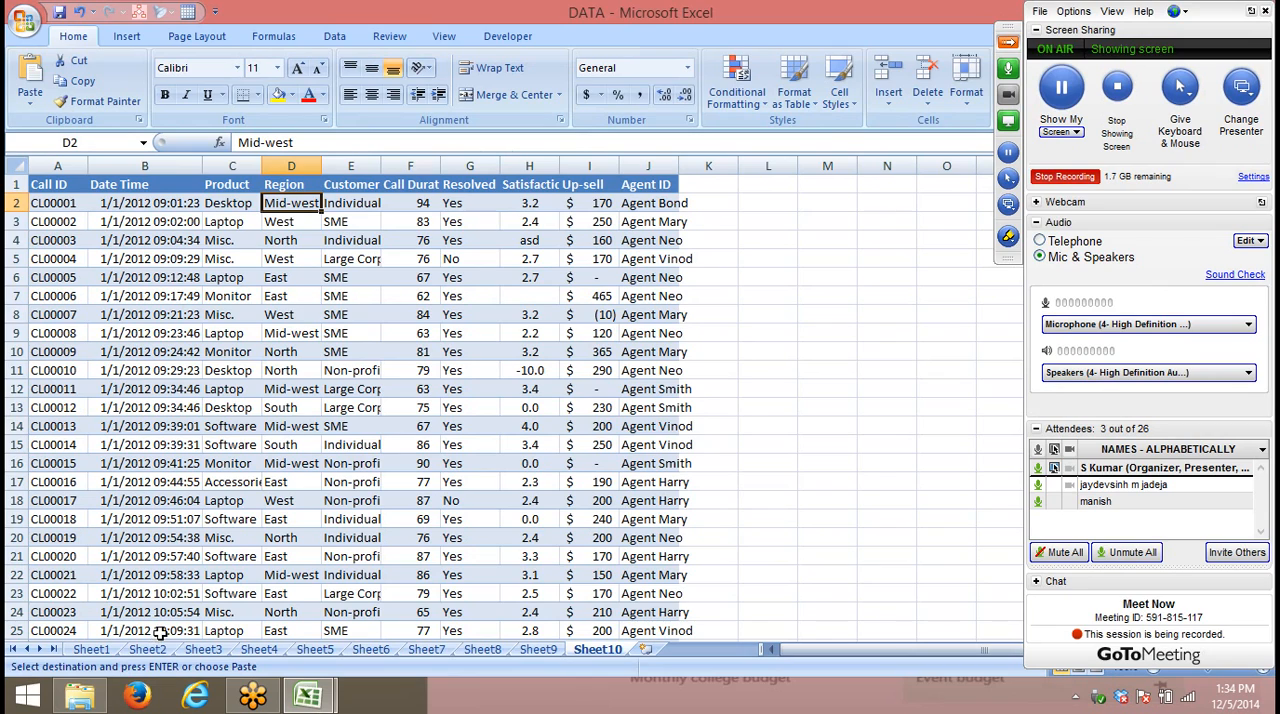
click(190, 556)
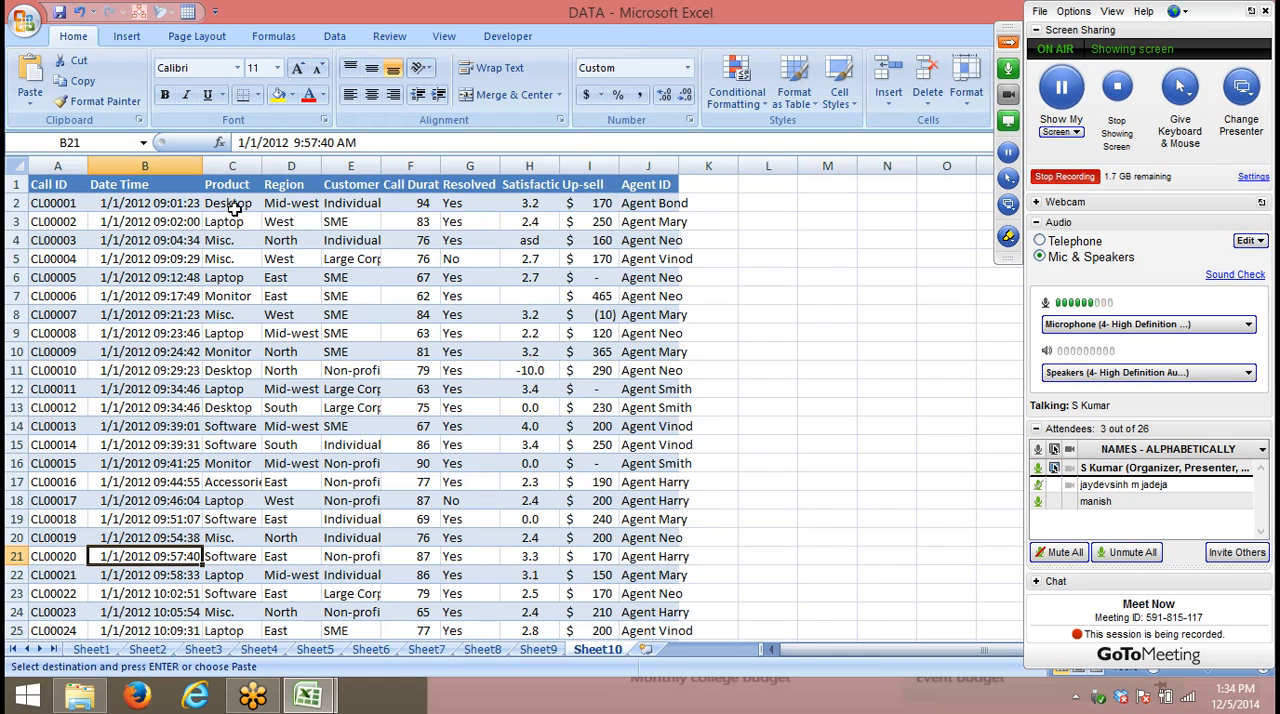
- Highlight the Product, Date Time and Agent ID columns in turn, and collapse the meeting control panel
click(232, 174)
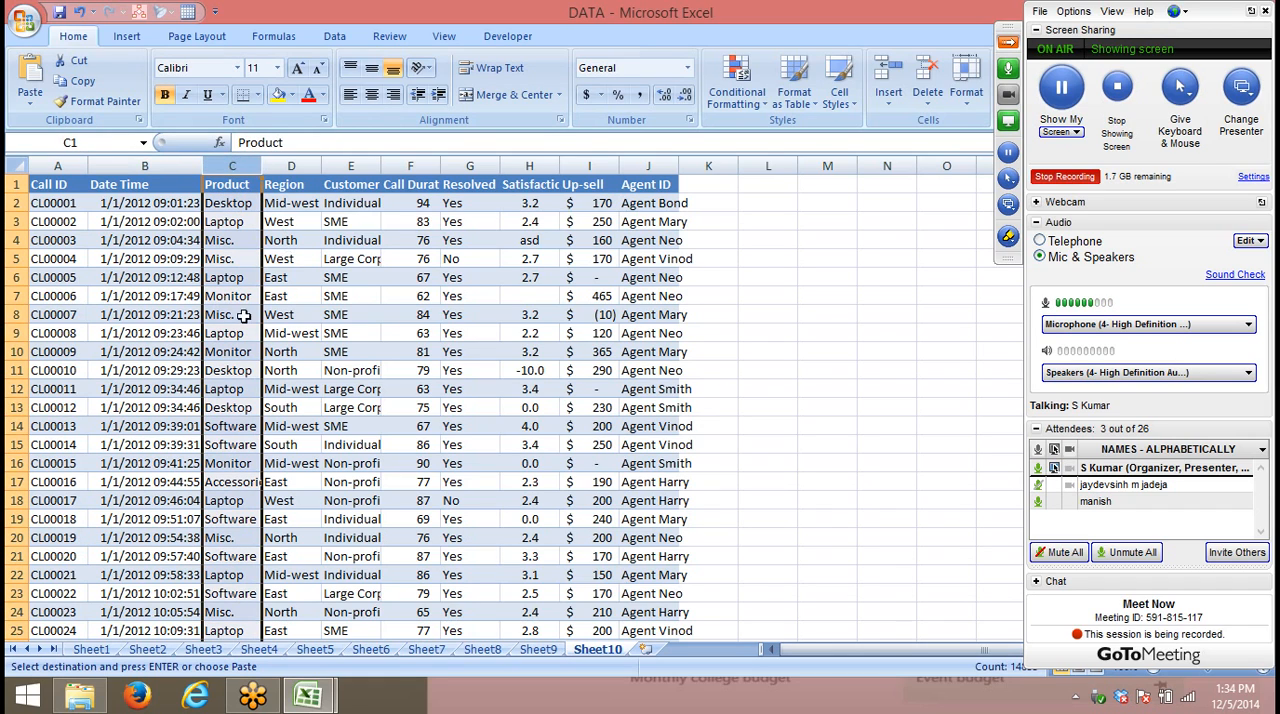
click(155, 168)
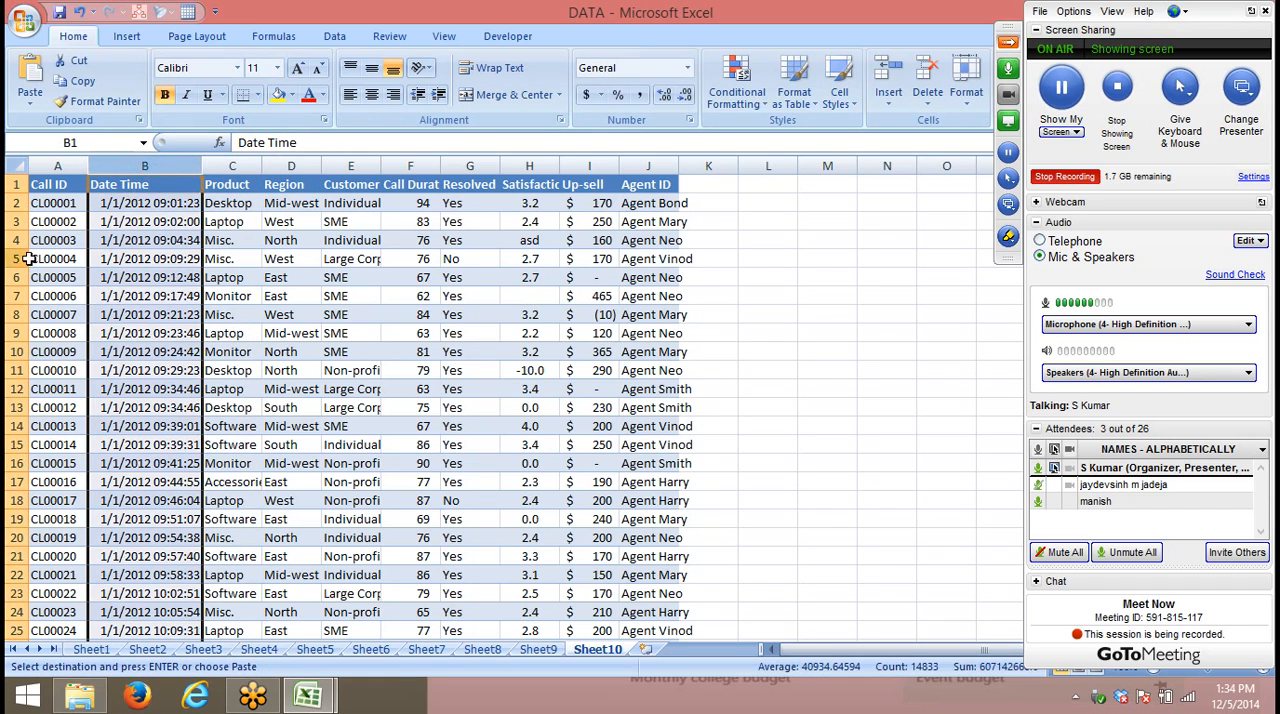
click(446, 408)
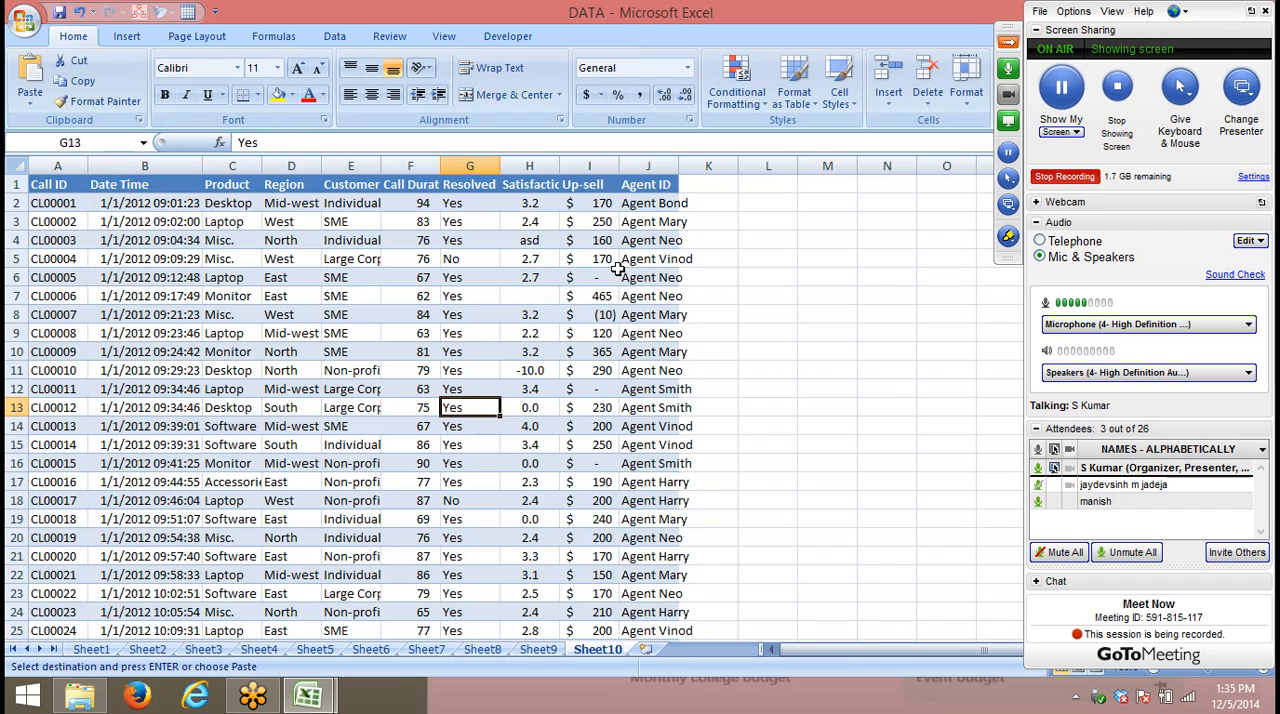
click(648, 166)
key(ctrl+c)
click(556, 277)
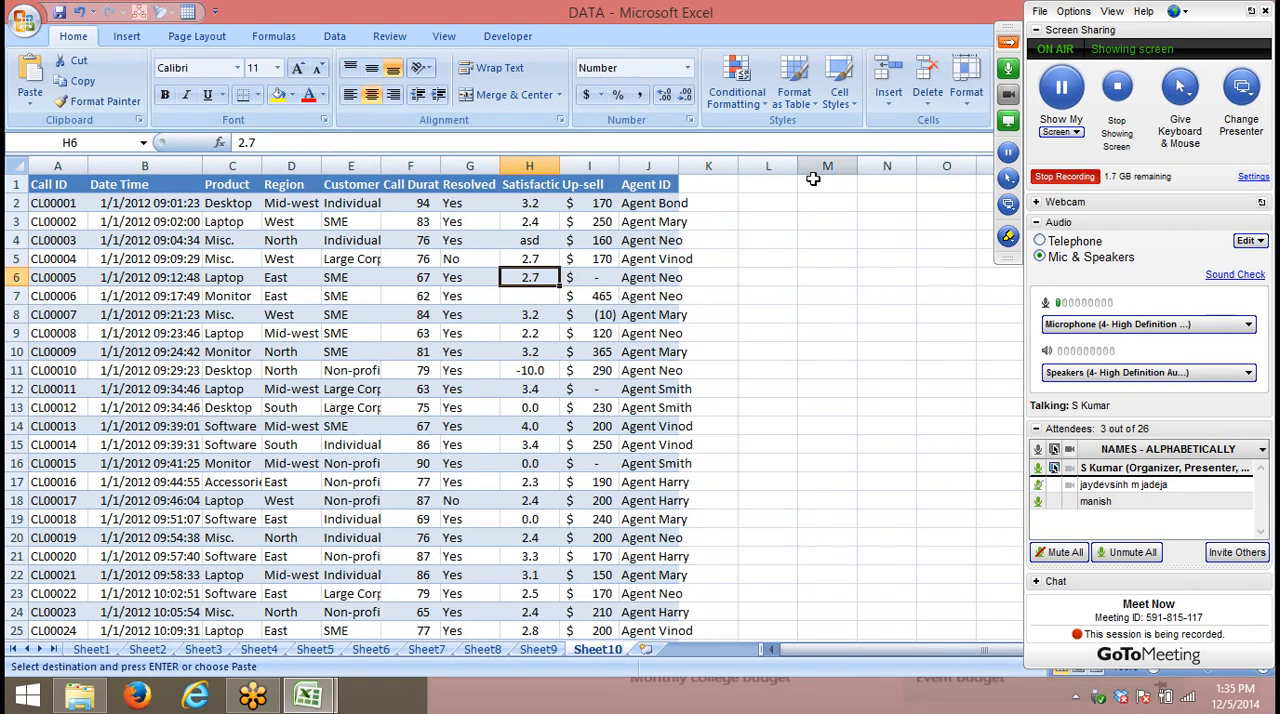
click(1008, 42)
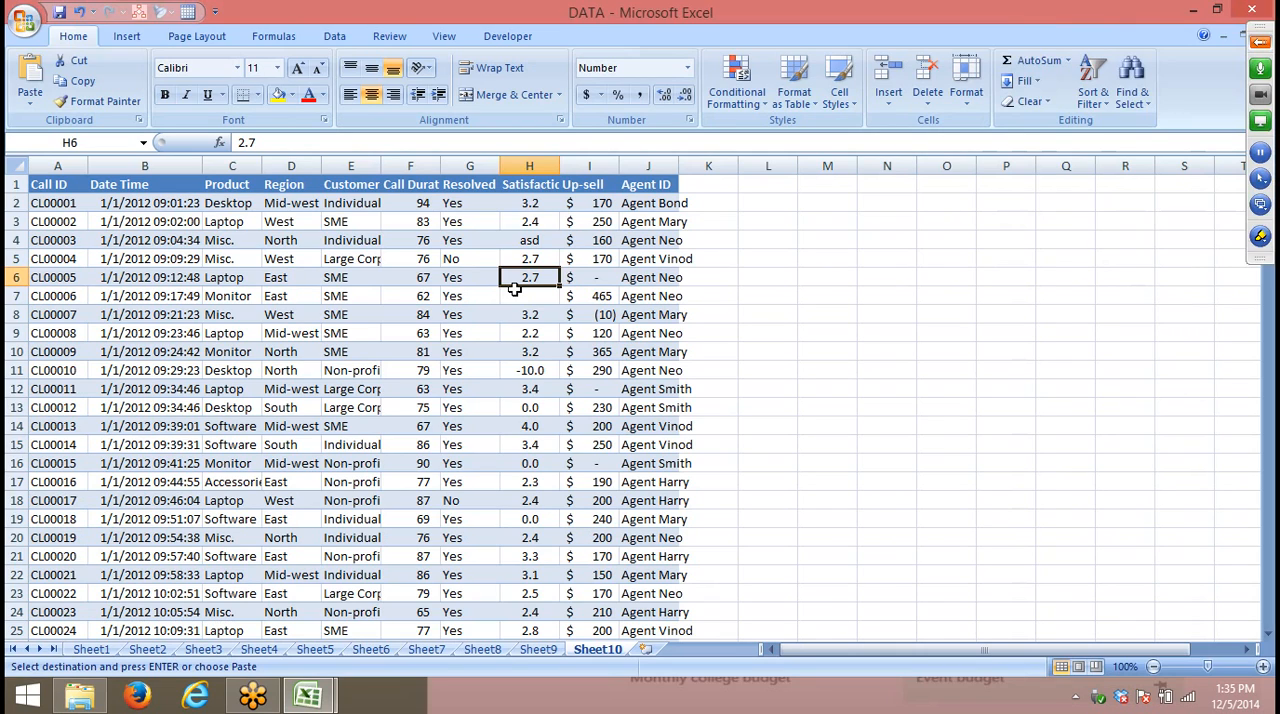
- Insert a blank row above the CL00013 record at row 14
click(16, 426)
right_click(16, 426)
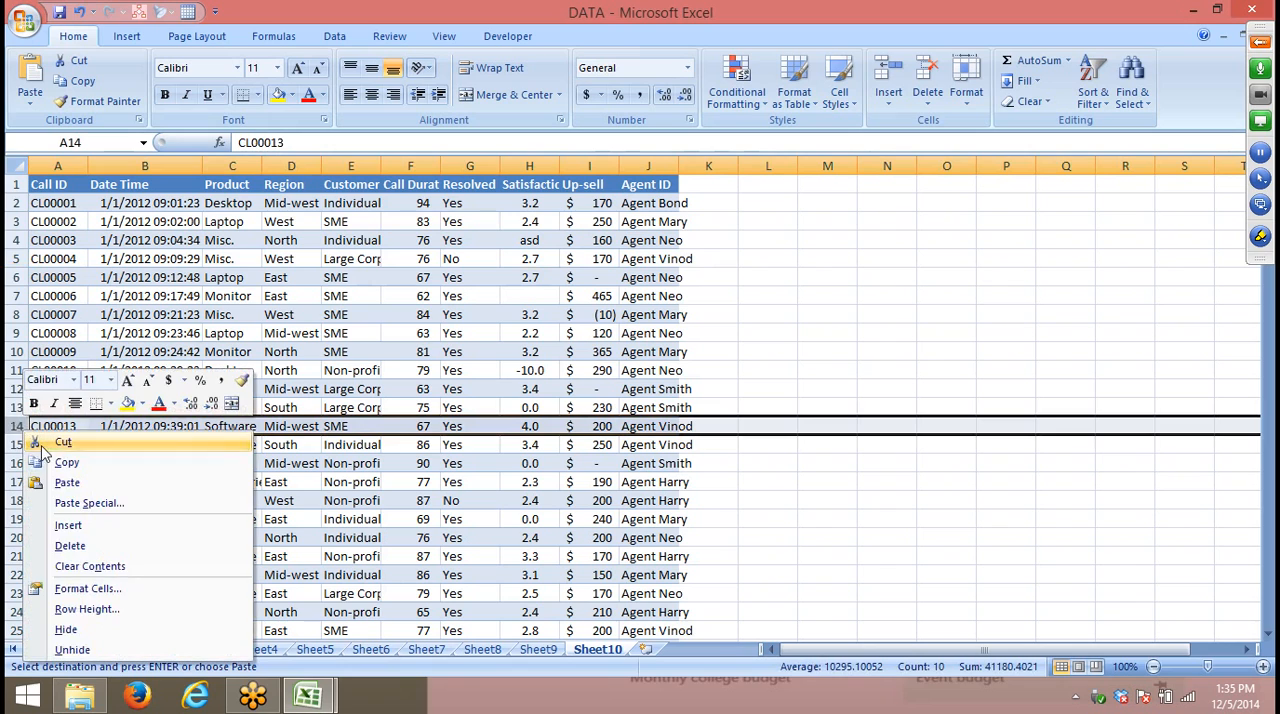
click(68, 526)
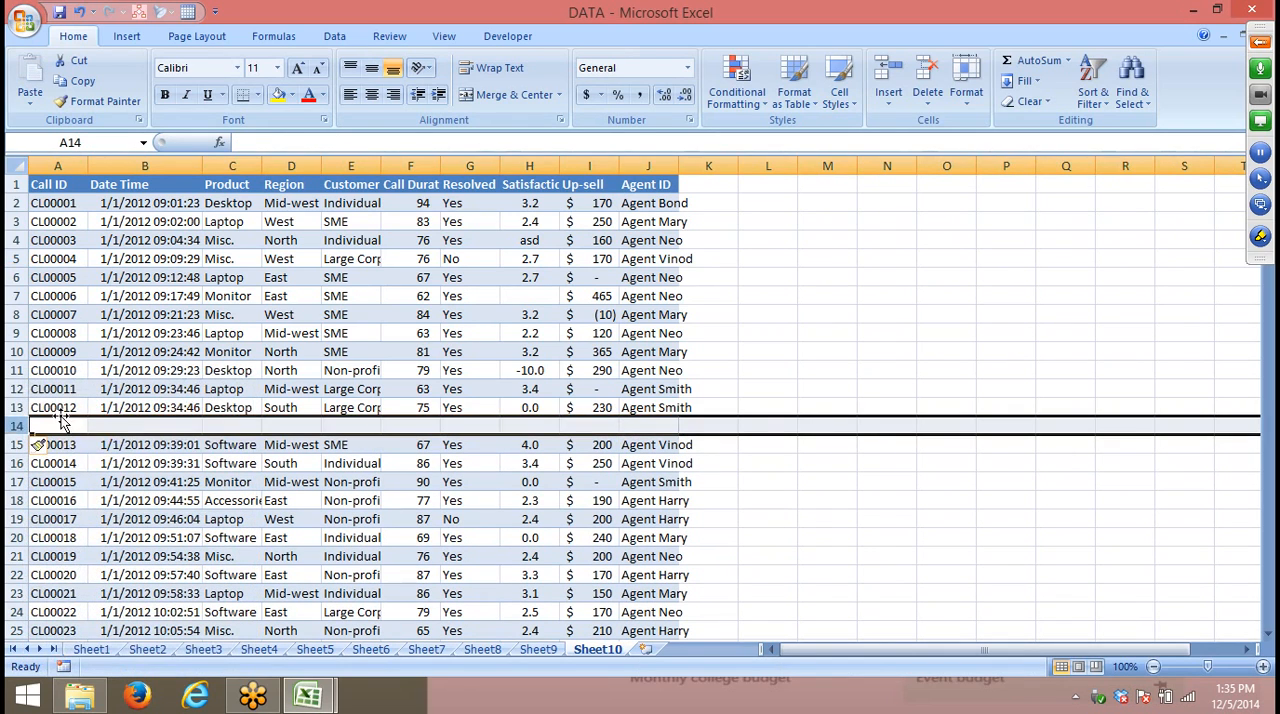
- Select the contiguous data block above the blank row, from the header row down to row 13
drag(45, 407, 634, 162)
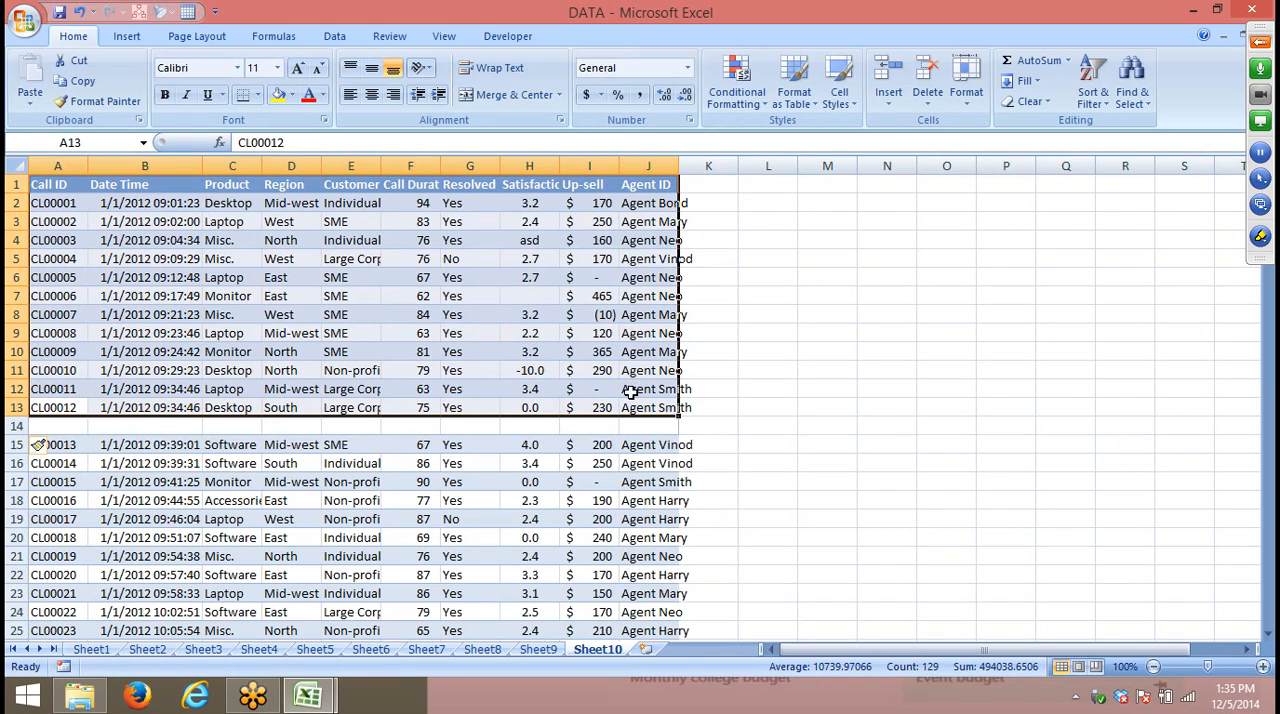
drag(64, 424, 728, 424)
drag(40, 186, 449, 397)
click(372, 351)
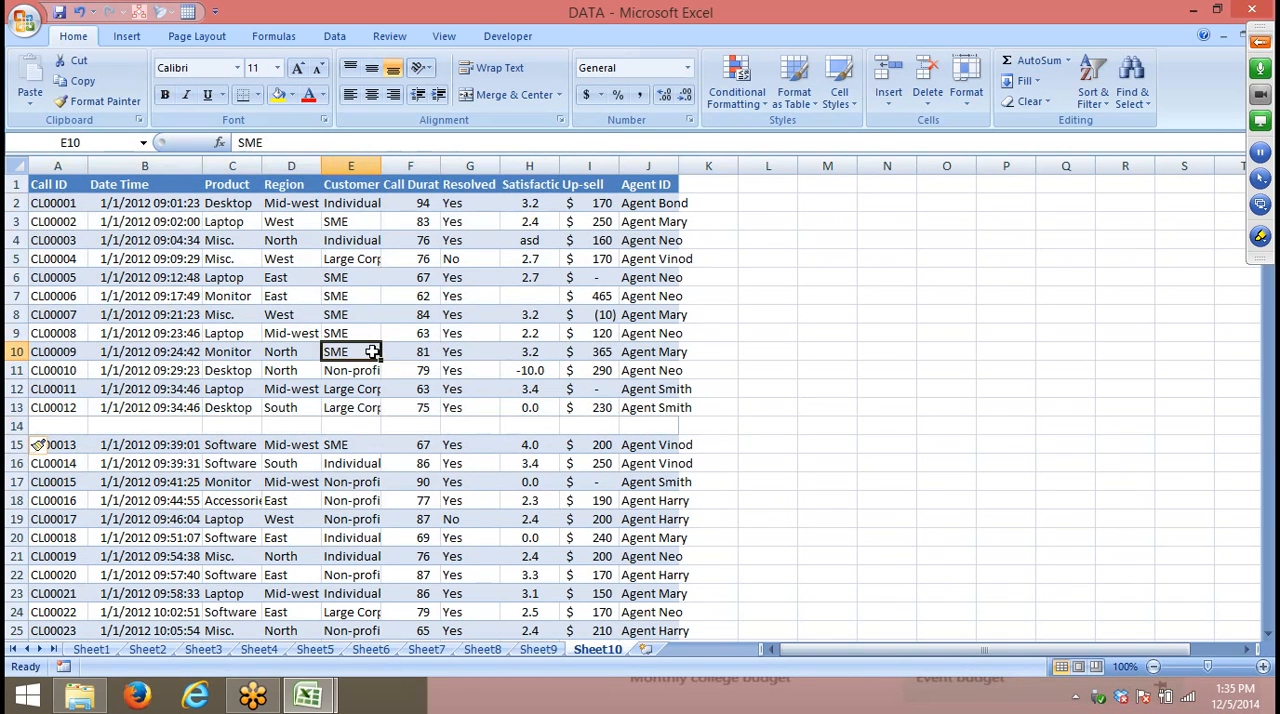
key(ctrl+a)
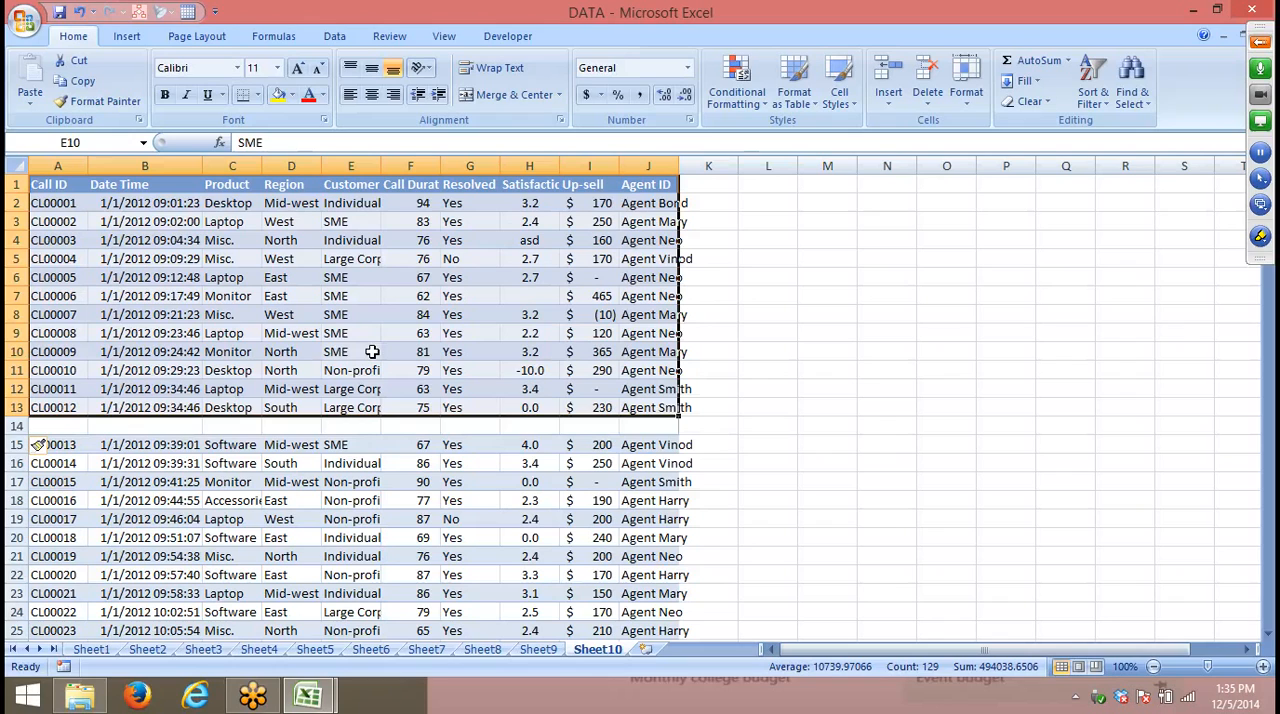
click(295, 424)
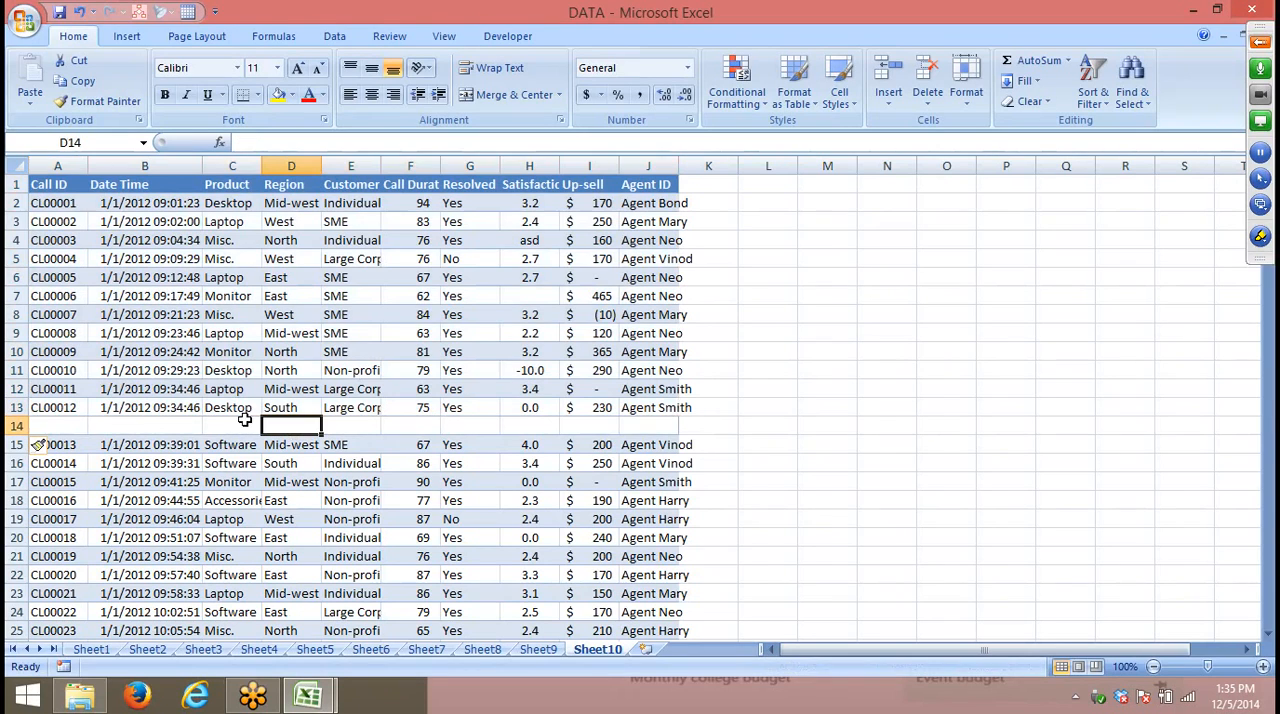
click(55, 348)
key(ctrl+a)
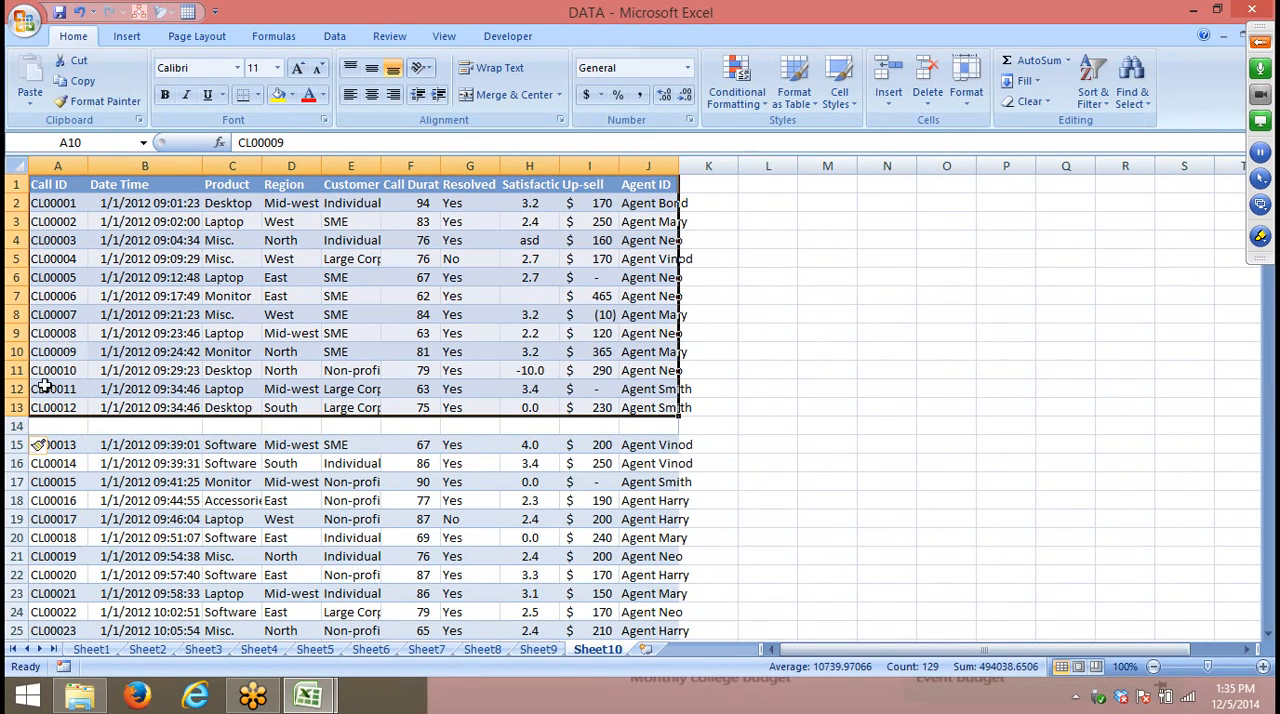
- Delete the blank row 14 so the call data forms one continuous range again
click(18, 426)
right_click(20, 427)
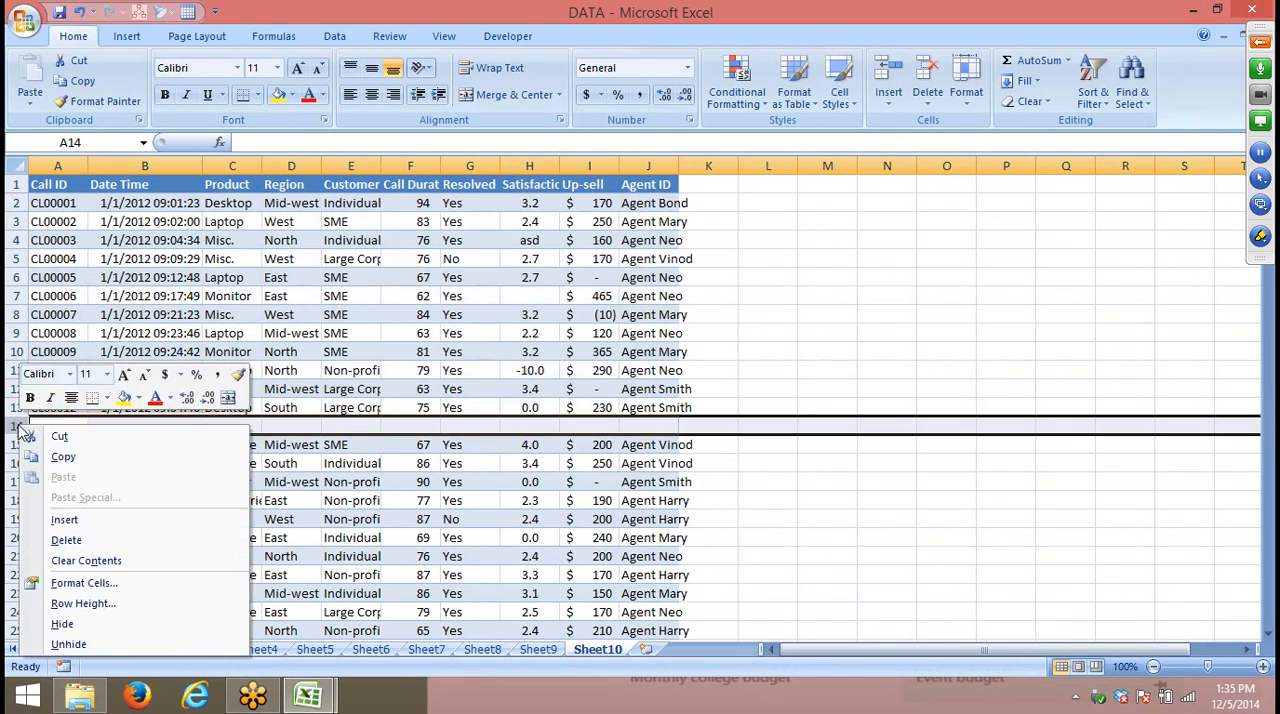
click(75, 540)
- Select the entire contiguous data range, and return to the first record in the Date Time column
click(100, 291)
key(ctrl+a)
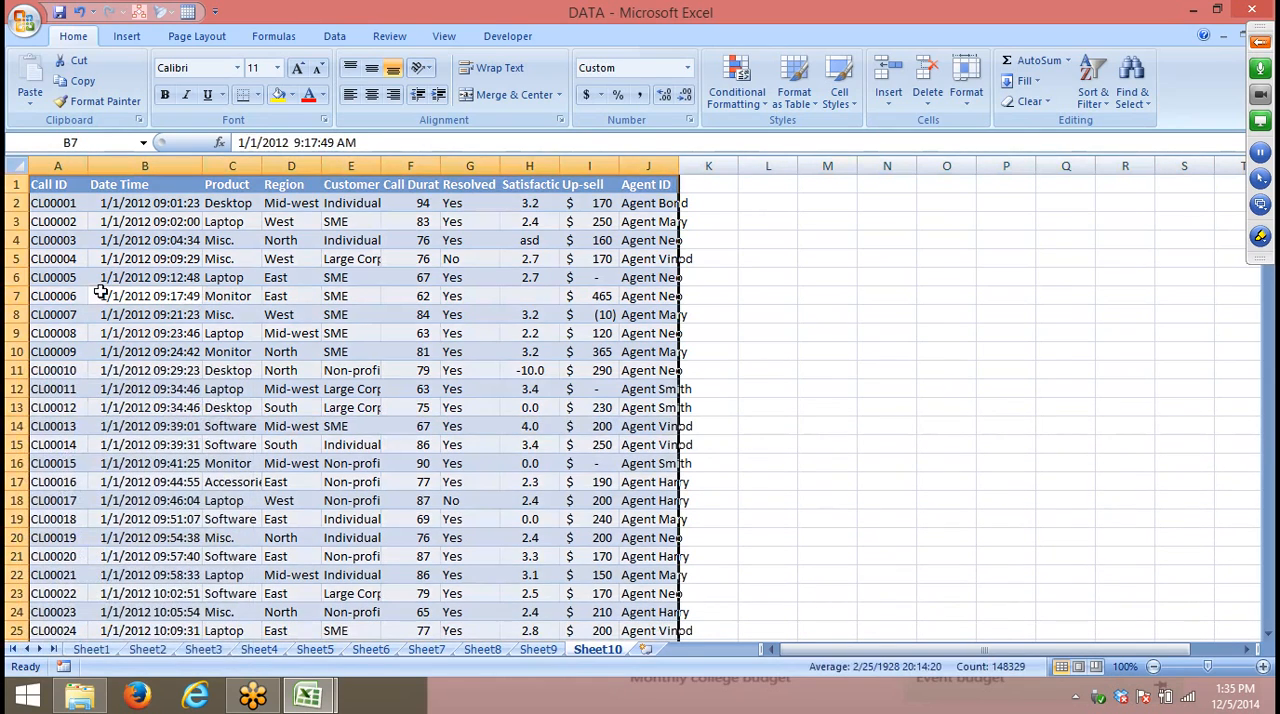
key(Down)
key(Down)
key(Down)
key(Down)
key(Down)
key(Down)
key(Down)
key(Down)
key(Down)
key(Down)
key(Down)
key(Down)
key(Down)
key(Down)
key(Down)
key(Down)
key(Down)
key(Down)
key(Down)
key(Down)
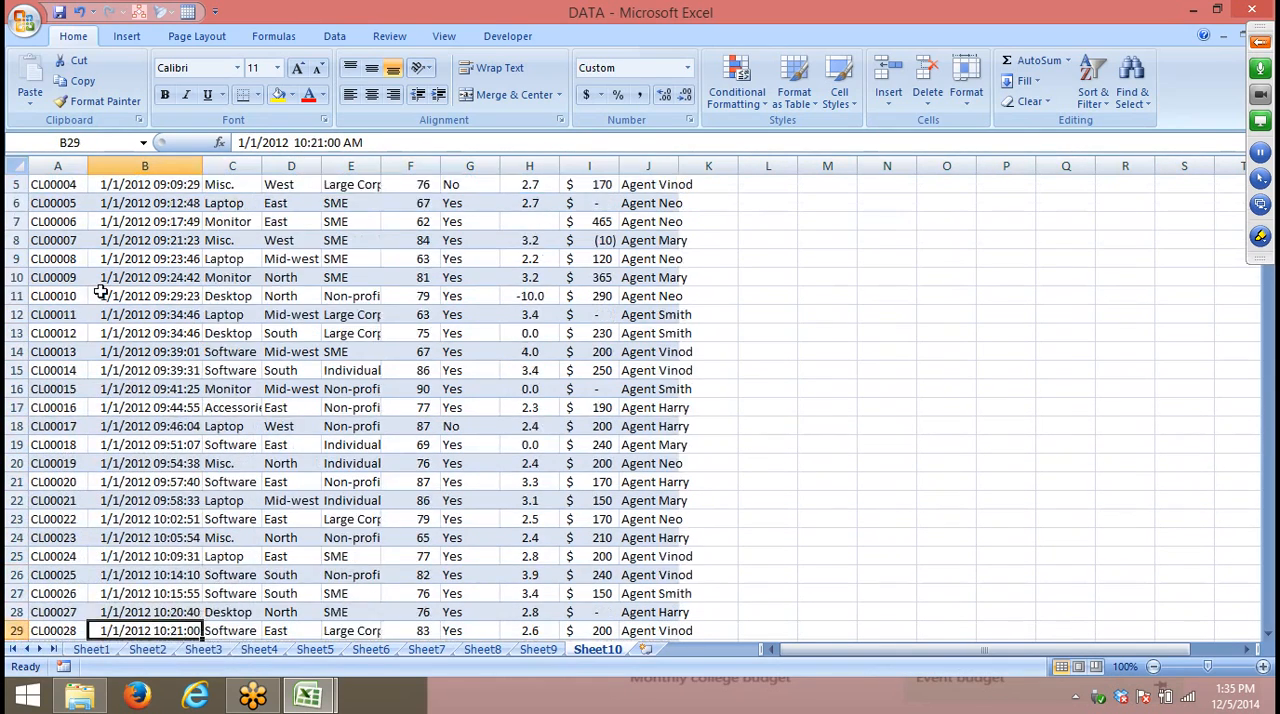
key(ctrl+Up)
key(Down)
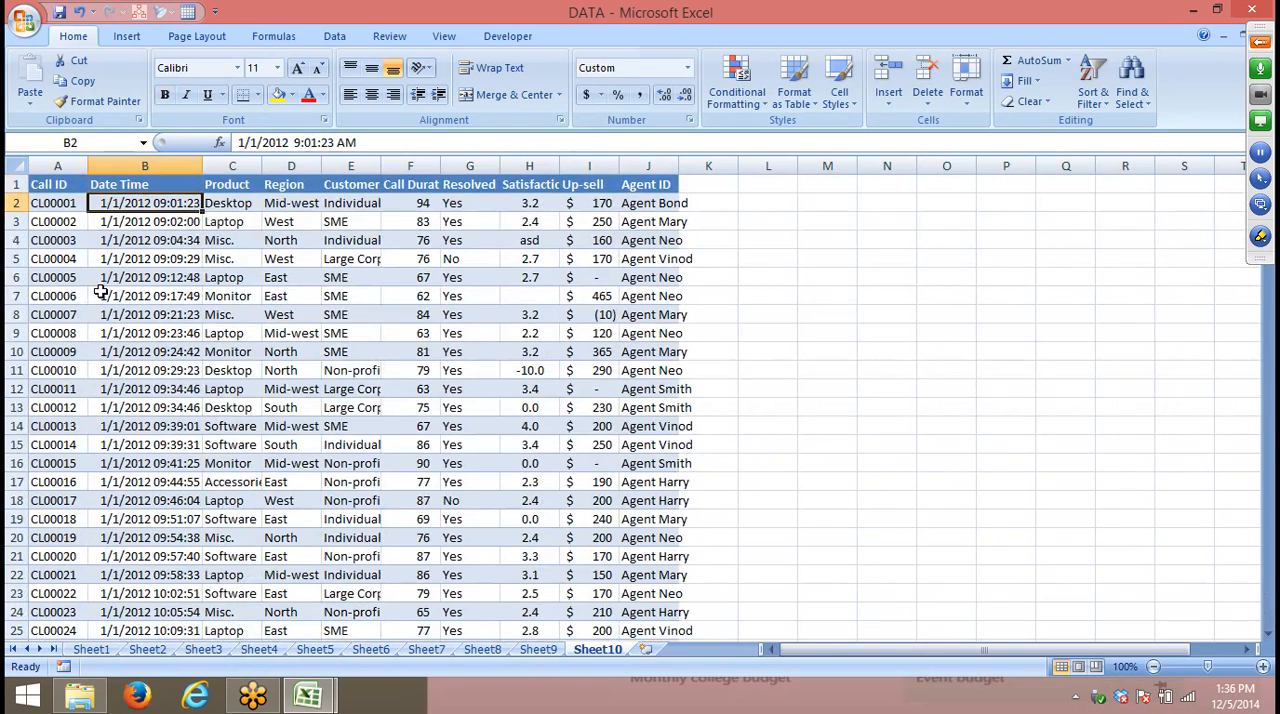
click(160, 389)
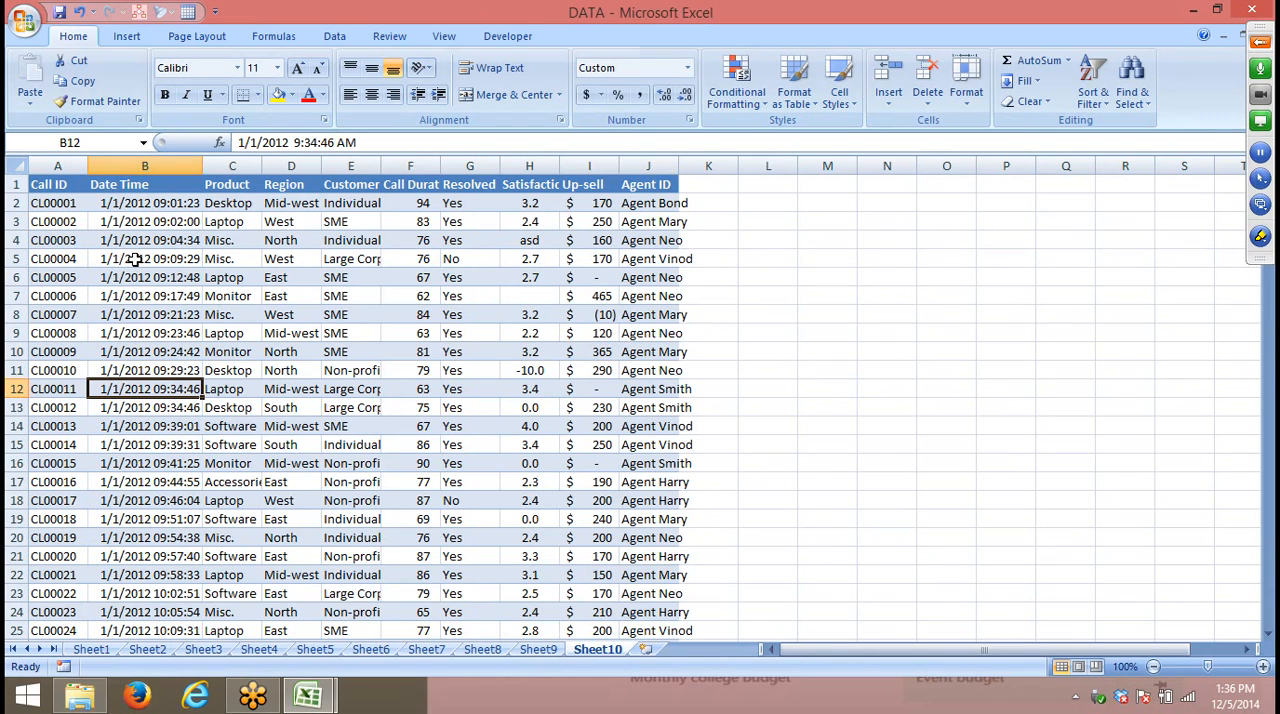
click(306, 333)
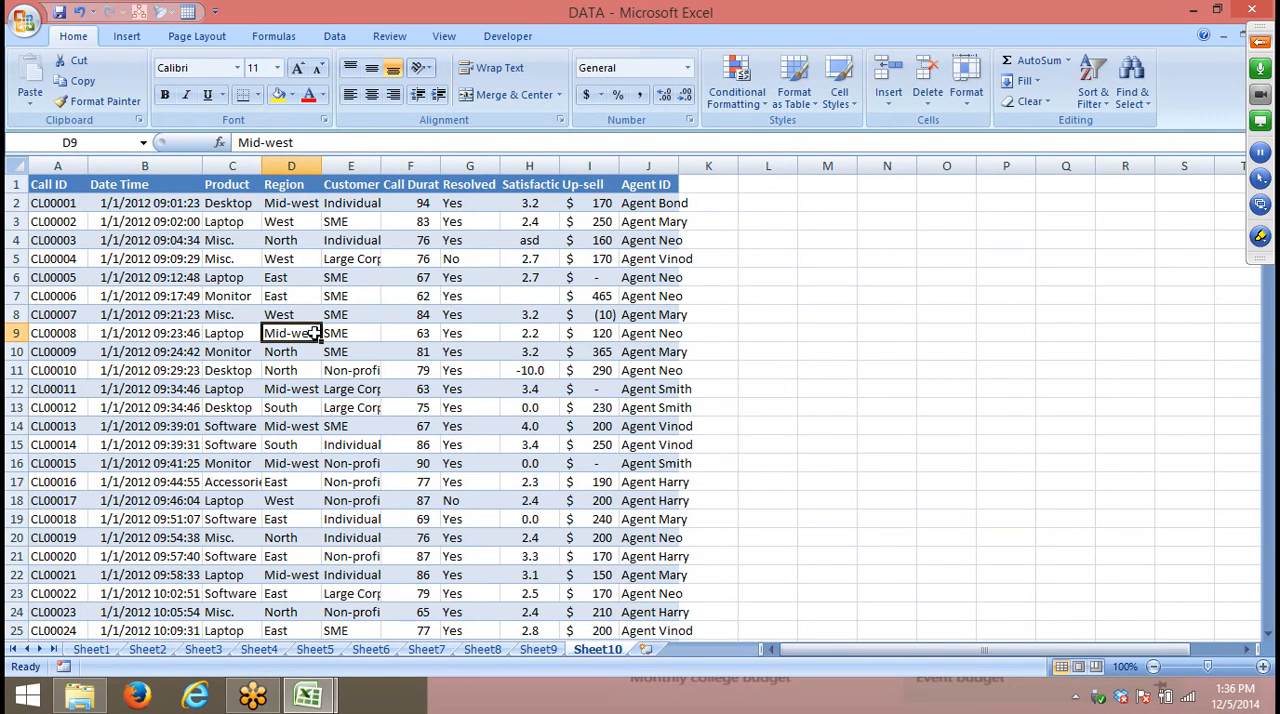
scroll(306, 333, down, 4)
scroll(306, 333, up, 4)
- Sort the call records by Region from A to Z
click(289, 188)
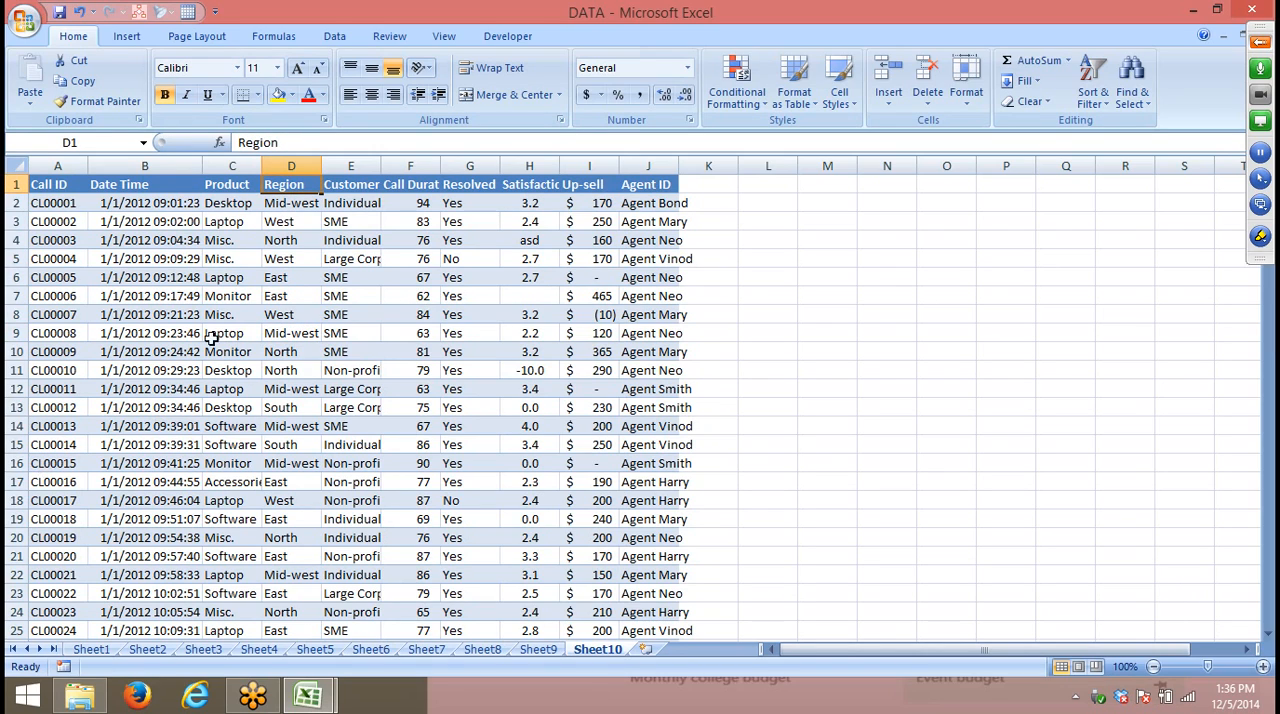
click(274, 309)
click(280, 196)
click(1093, 100)
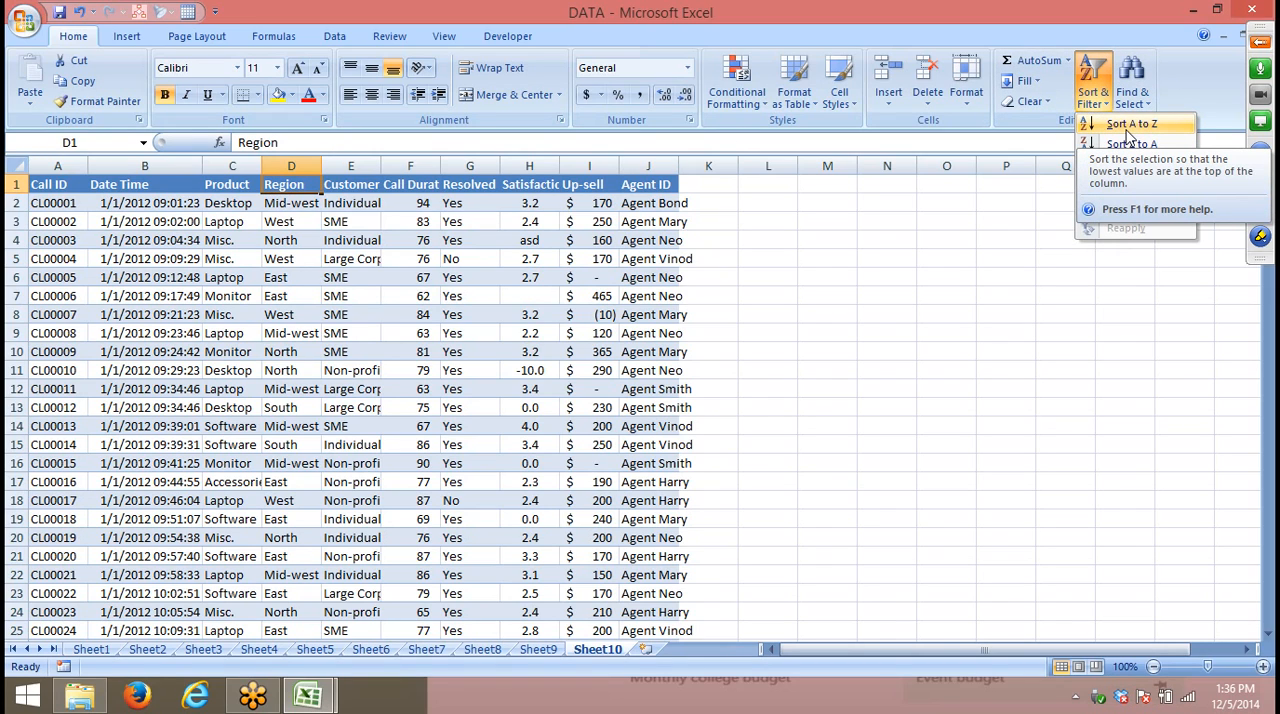
click(1130, 127)
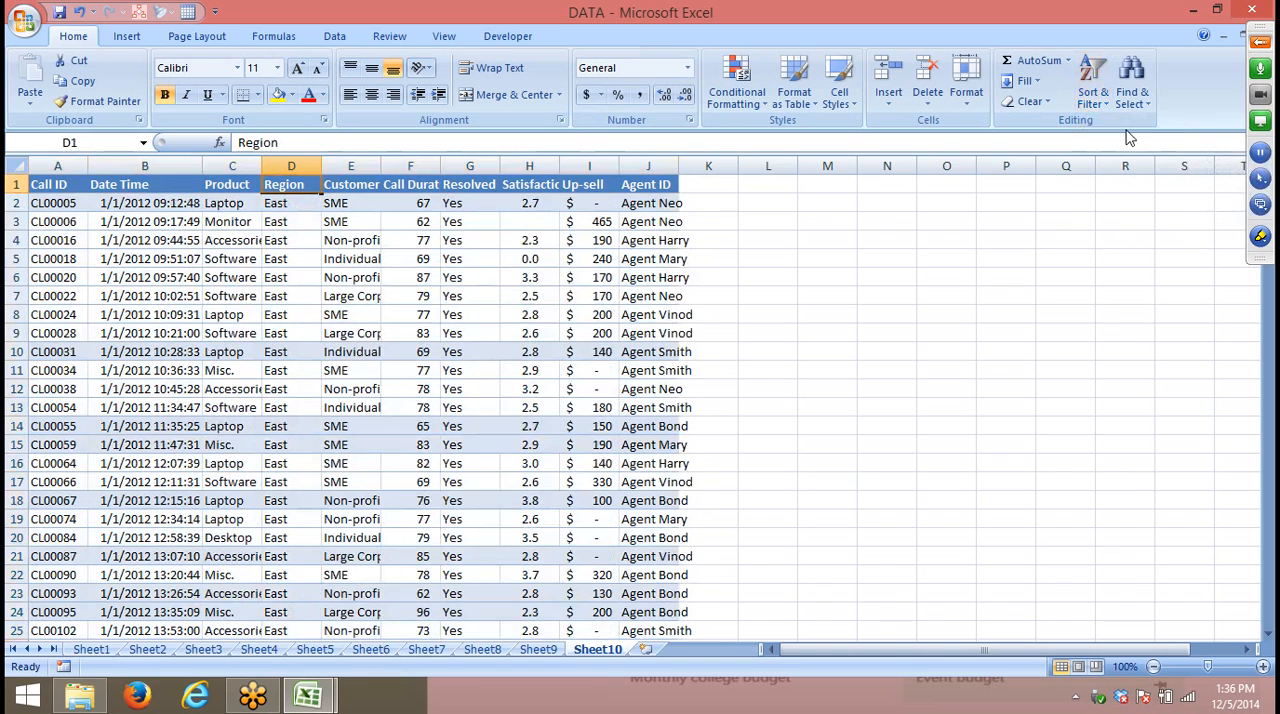
- Sort the call records by Region from Z to A, and undo both Region sorts
click(1110, 105)
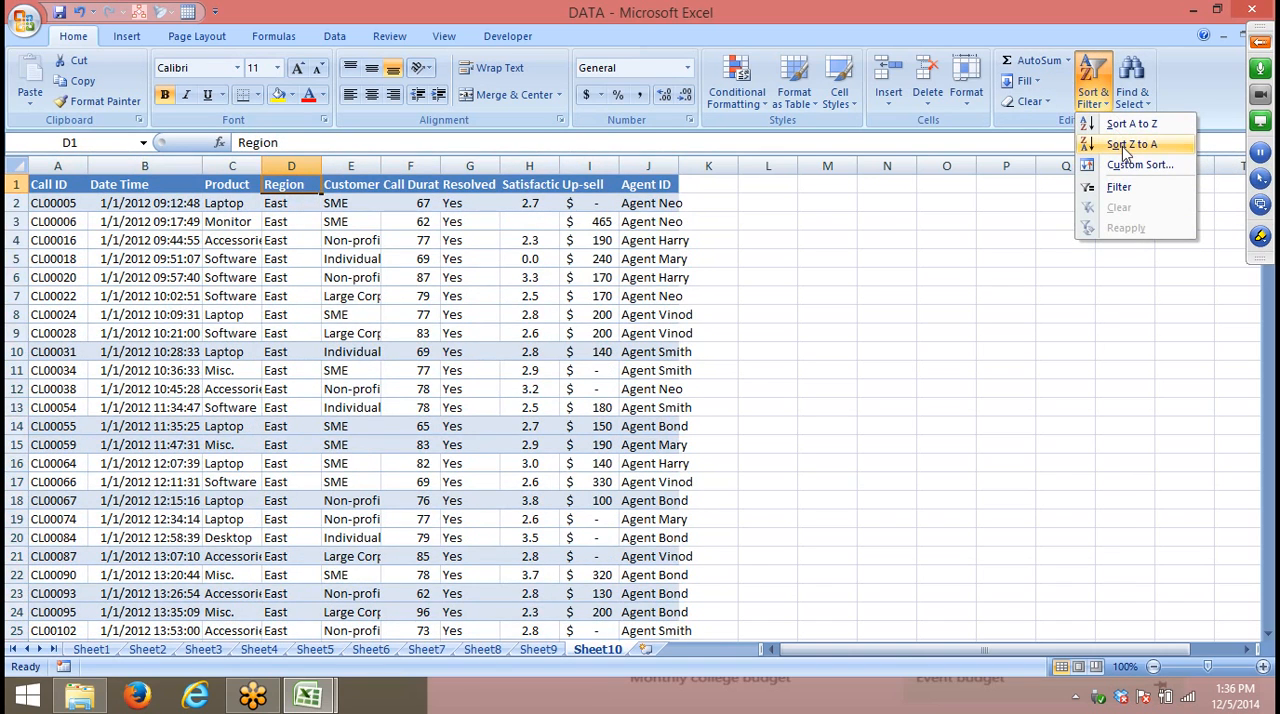
click(1124, 147)
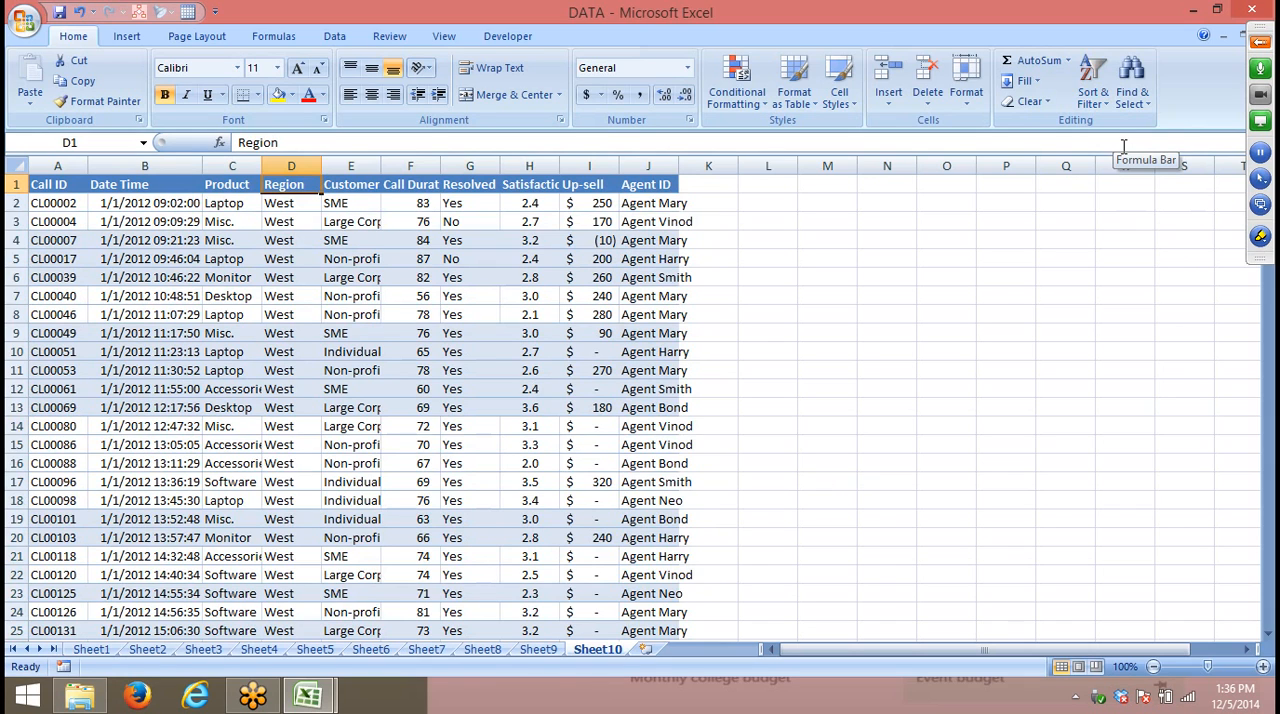
key(ctrl+z)
key(ctrl+z)
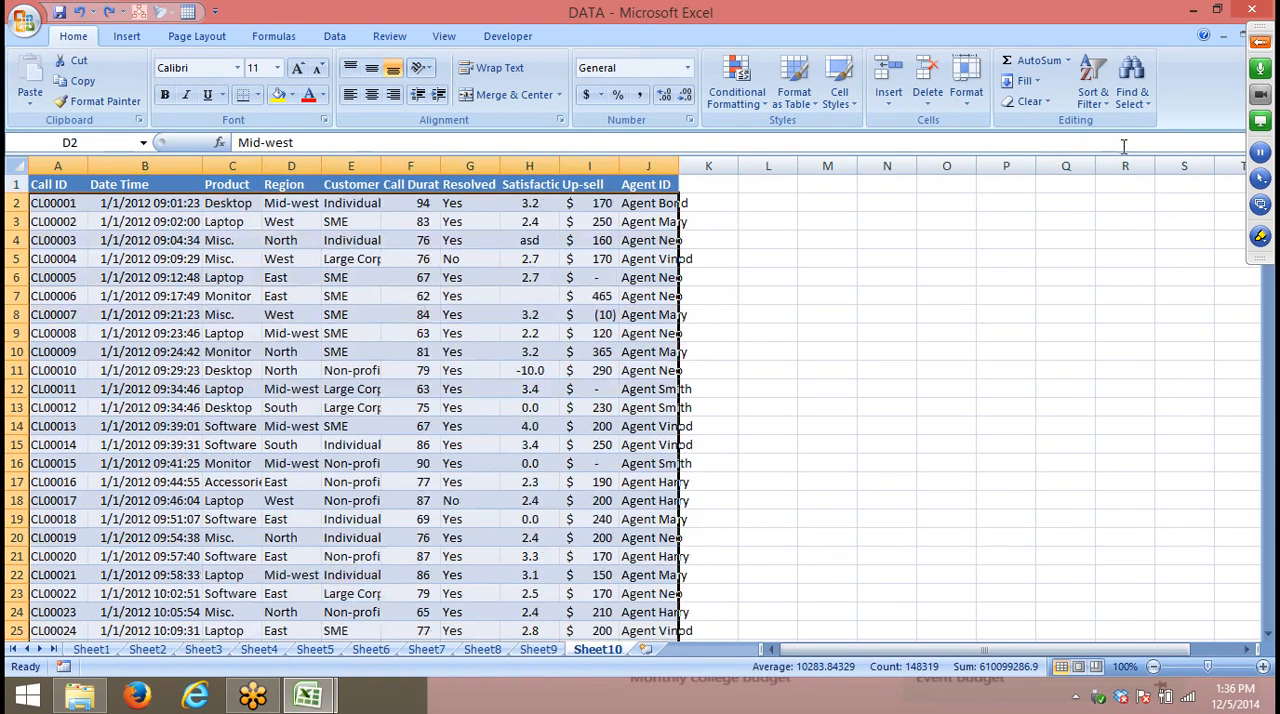
click(312, 370)
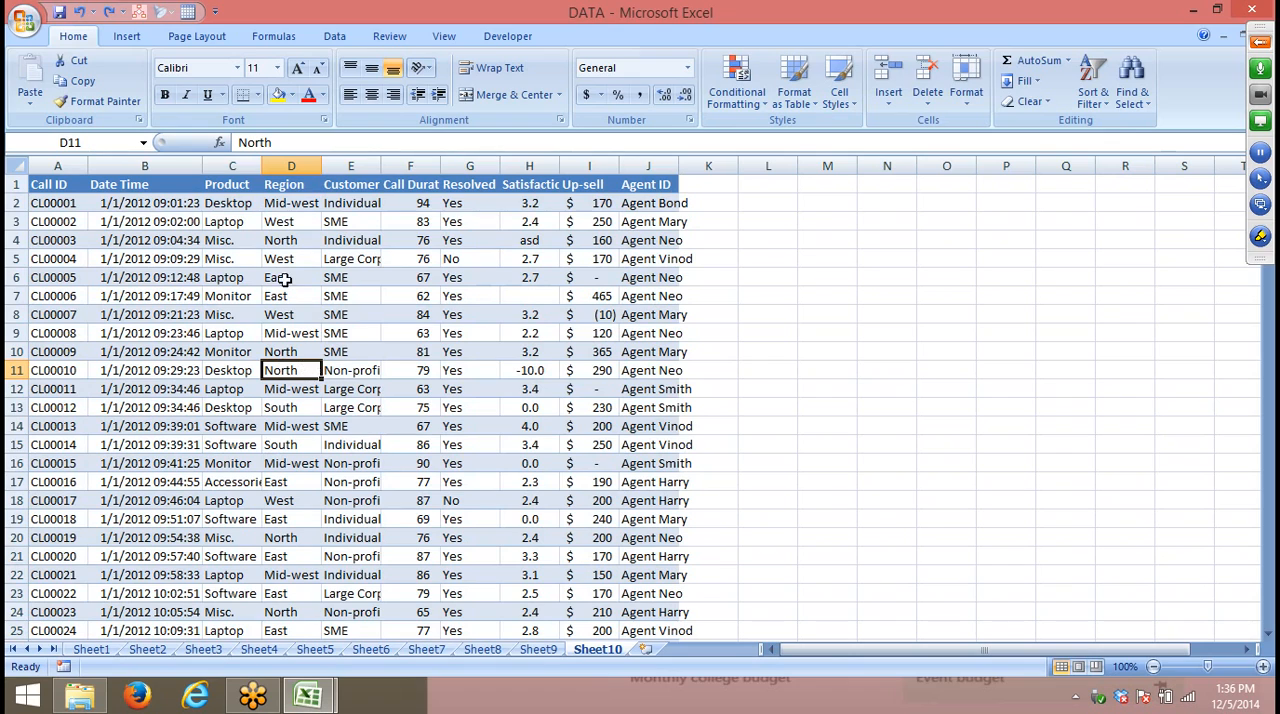
- Sort the call records by Customer Type from Z to A, and undo that sort
click(358, 184)
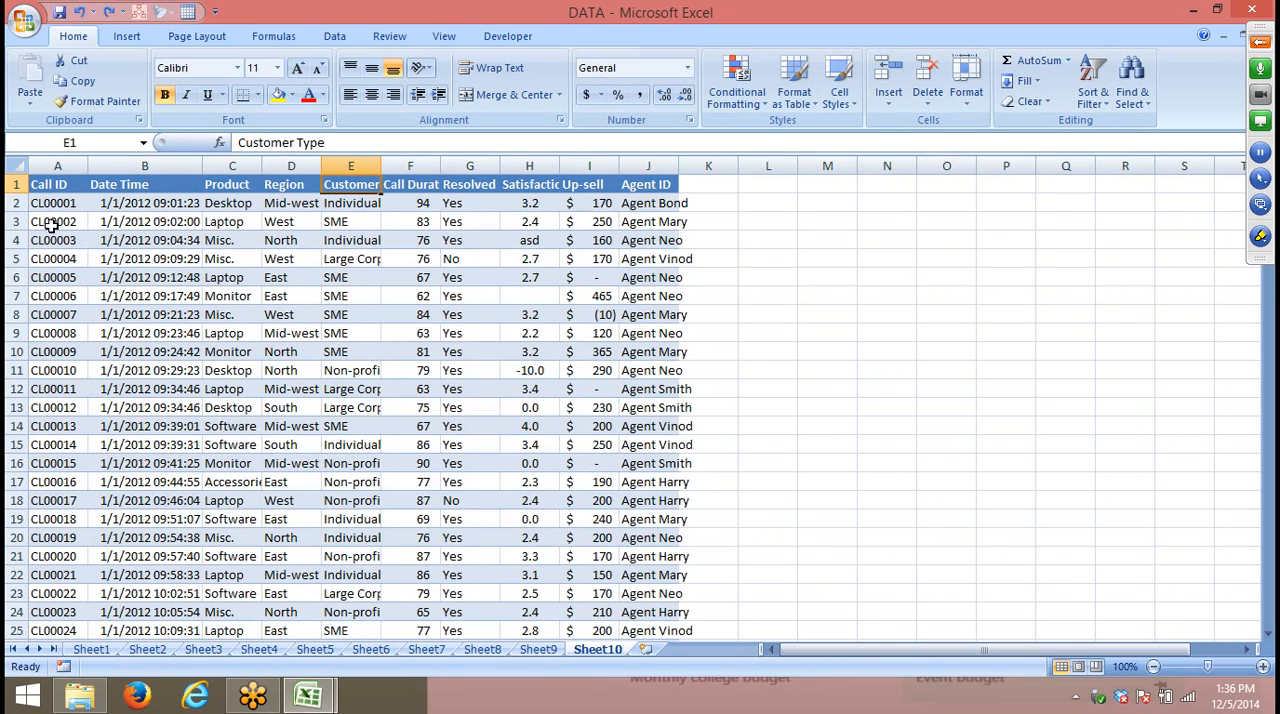
drag(50, 225, 665, 224)
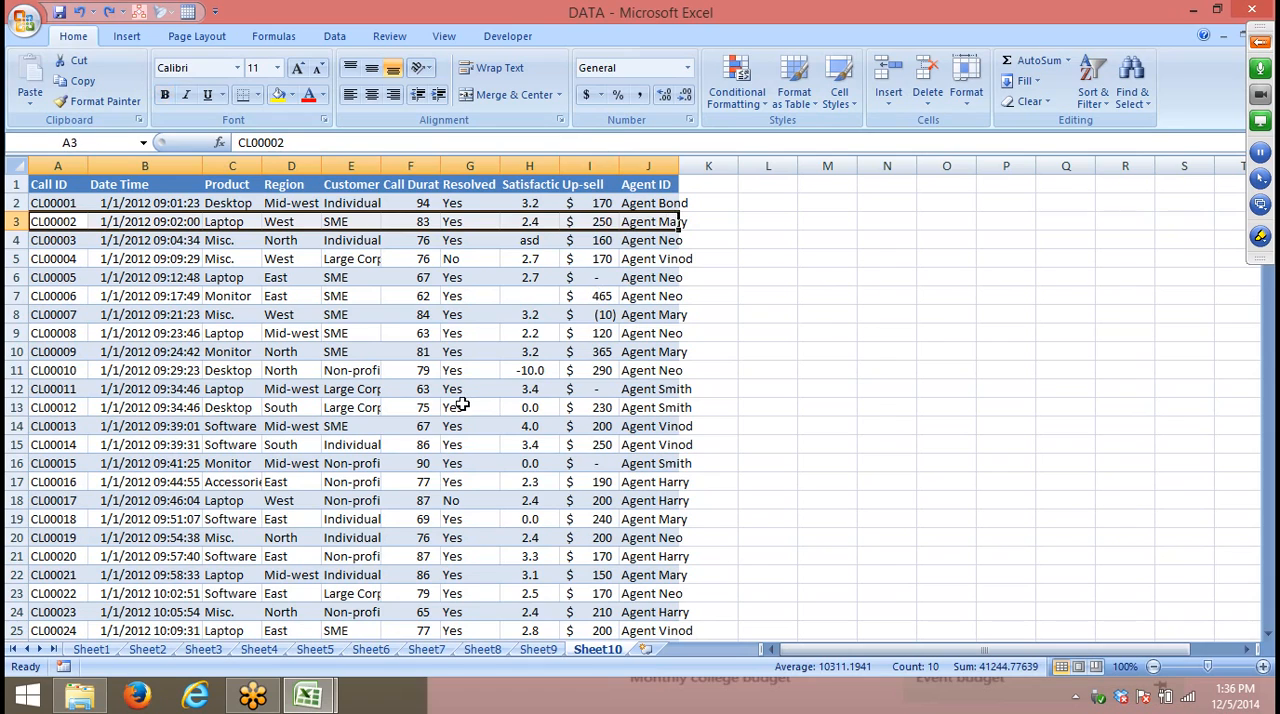
click(352, 187)
click(1093, 85)
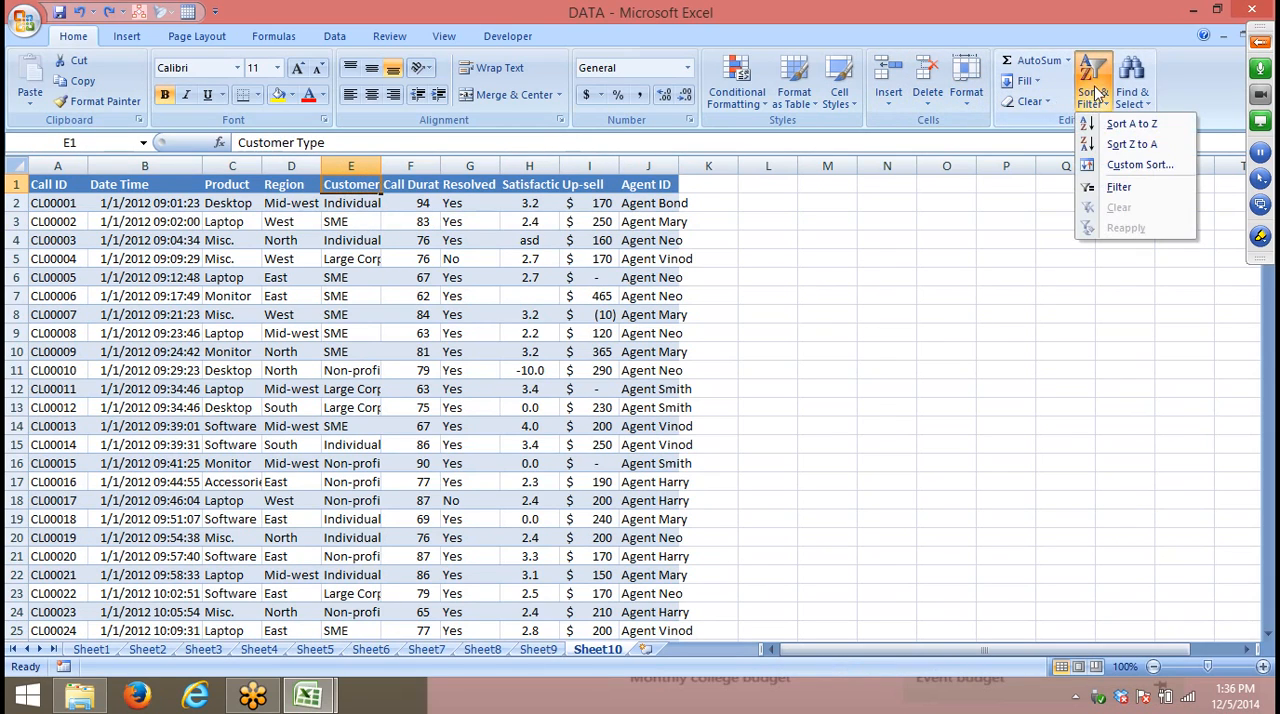
click(1130, 144)
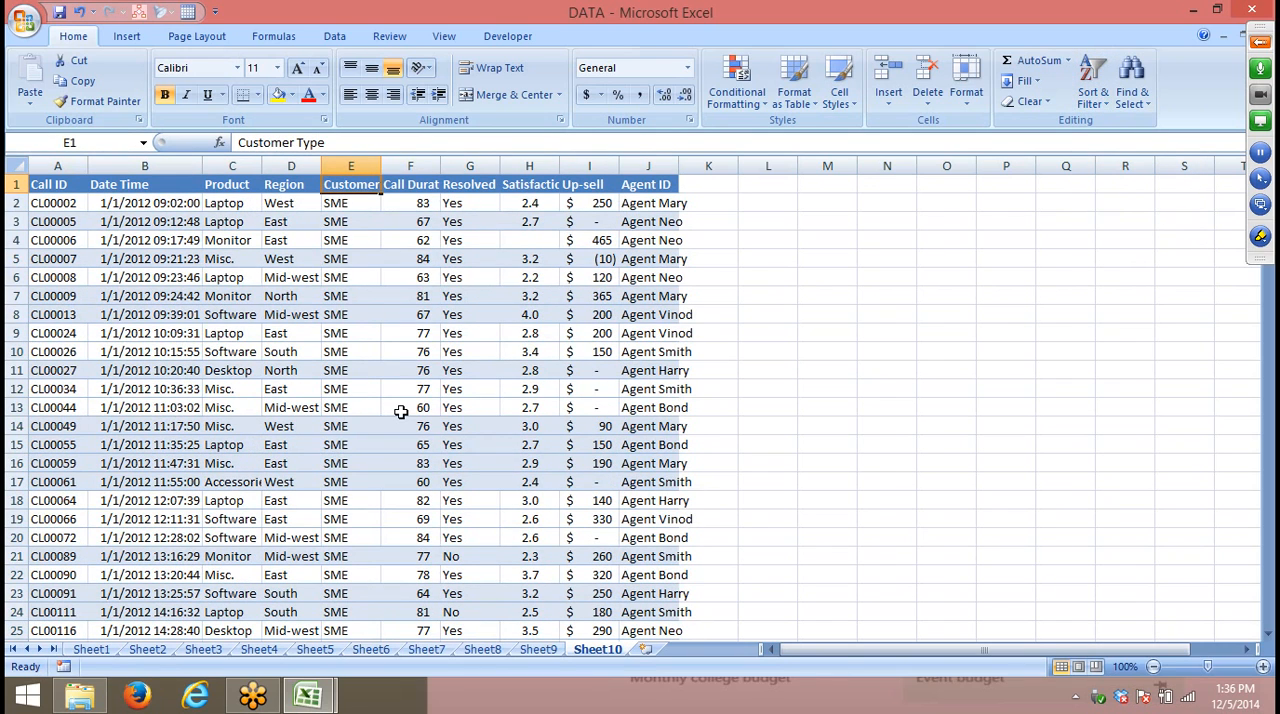
key(ctrl+z)
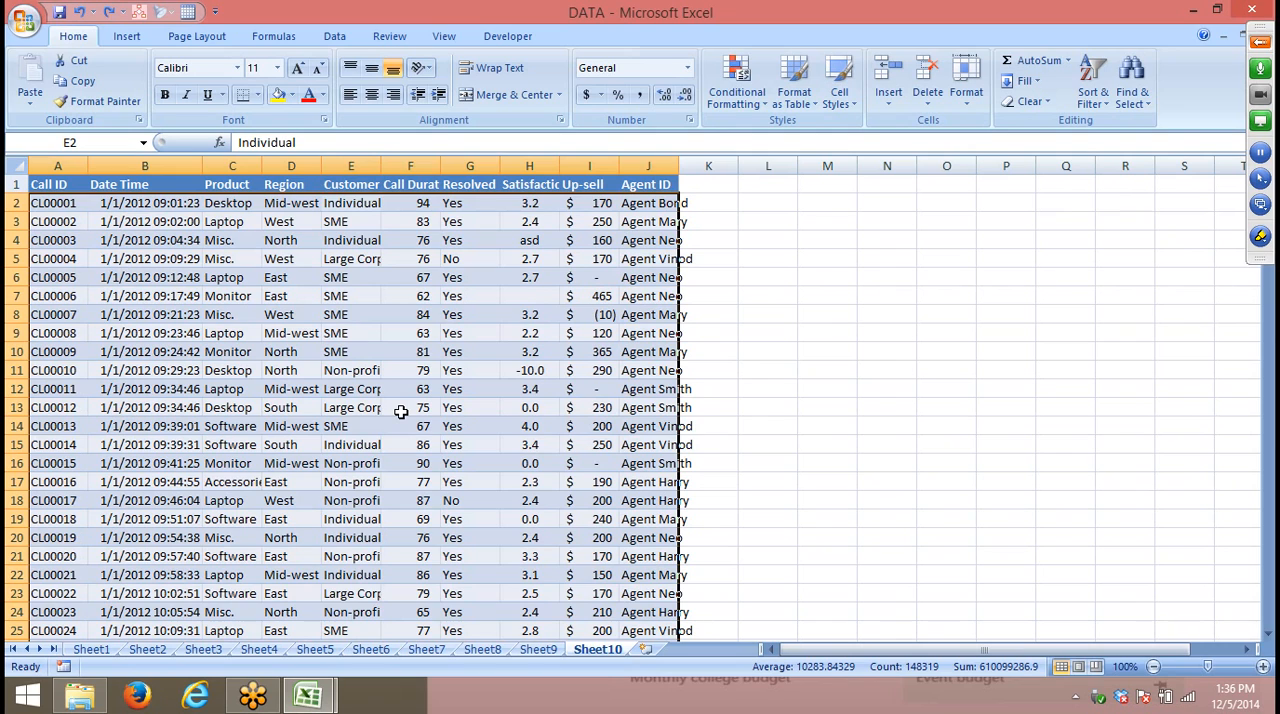
- Sort the call records by Product from A to Z
click(244, 185)
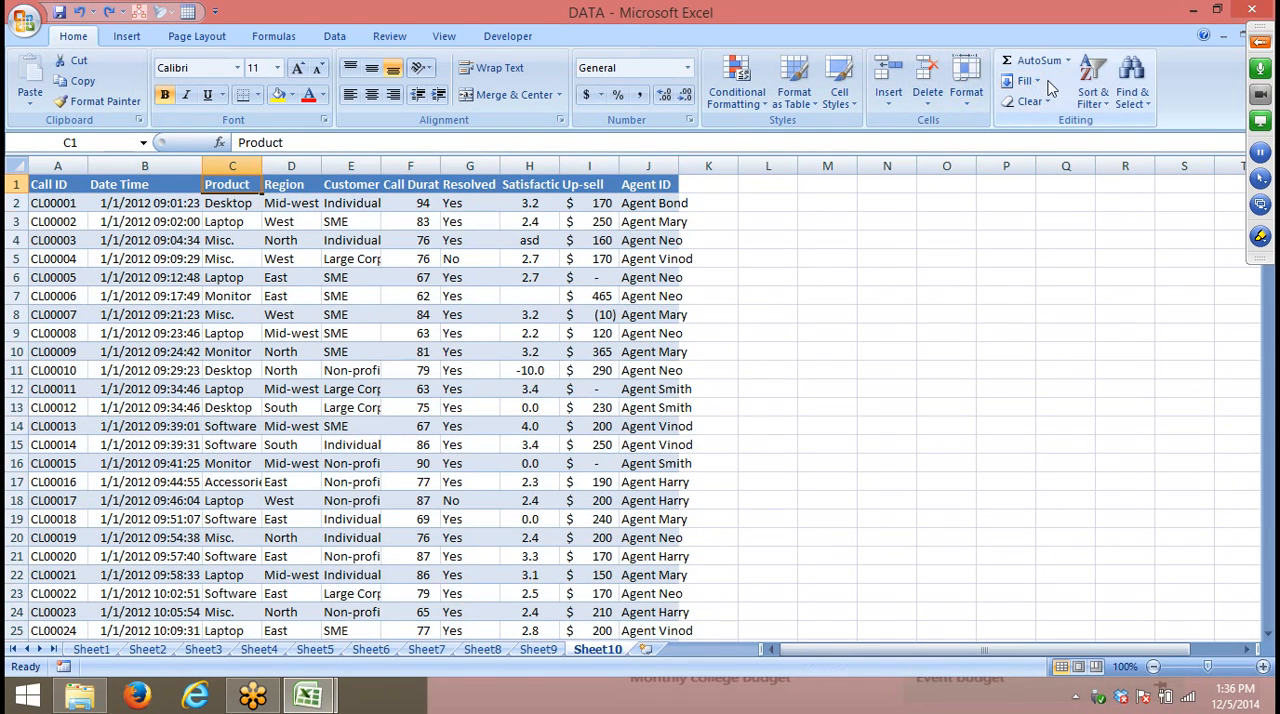
click(1093, 85)
click(1134, 124)
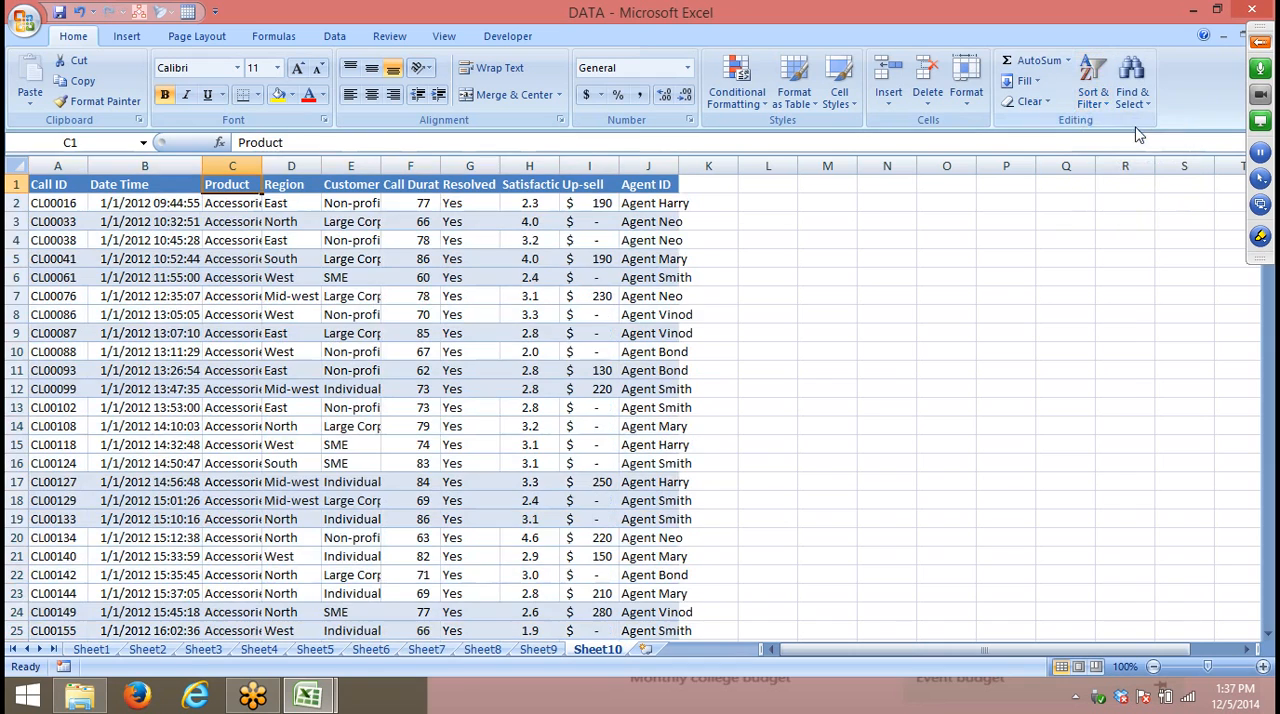
- Fit the Product column to its contents to compare the regions within one product, and undo both the resize and the Product sort
double_click(266, 170)
drag(297, 210, 292, 306)
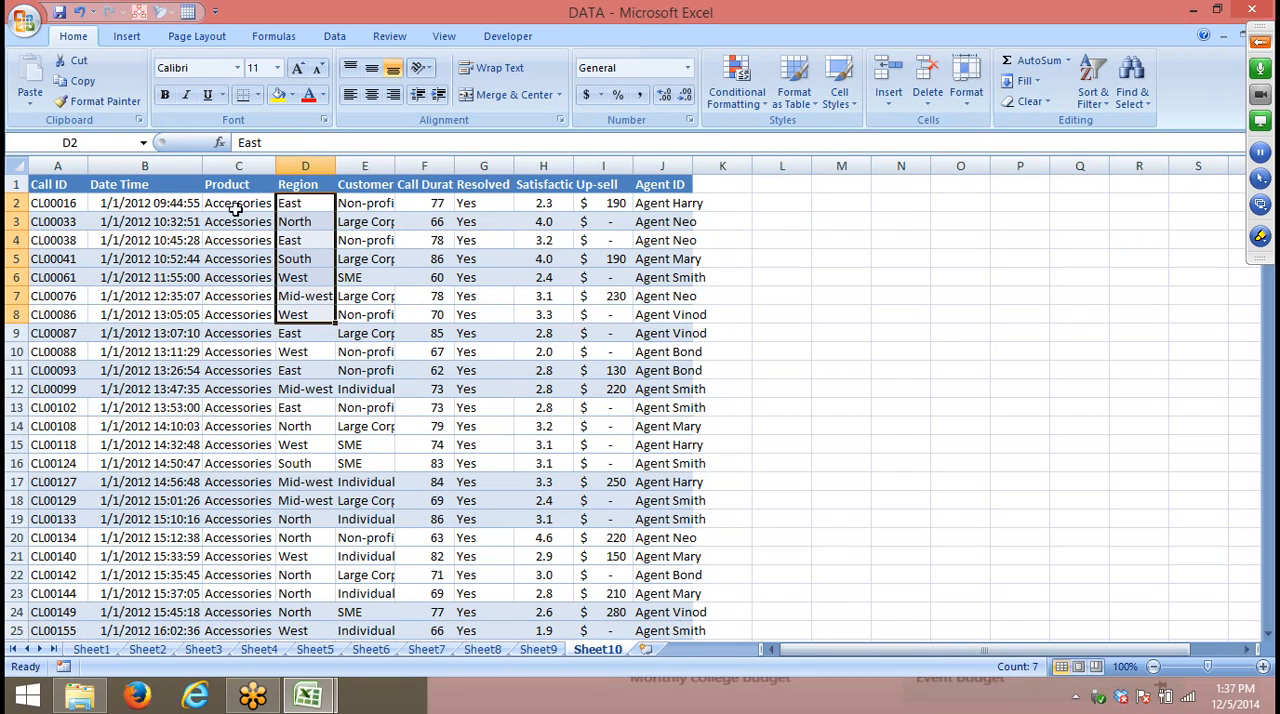
drag(229, 206, 288, 281)
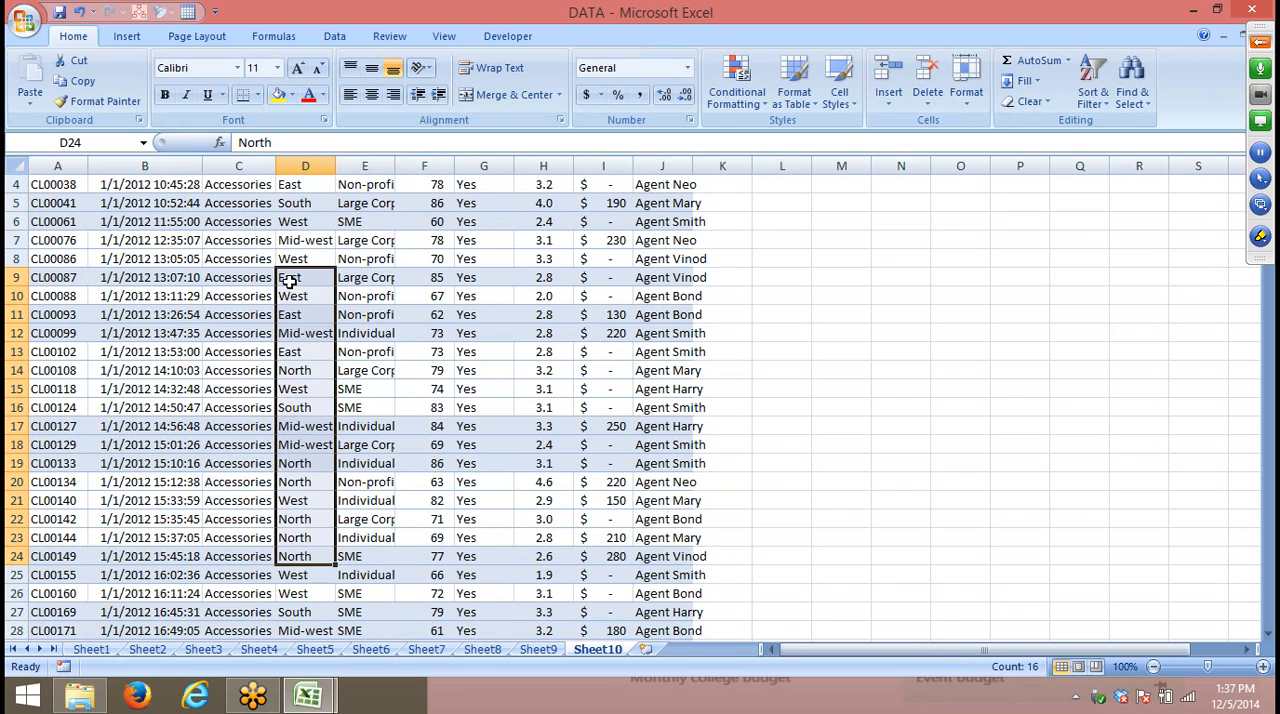
key(ctrl+z)
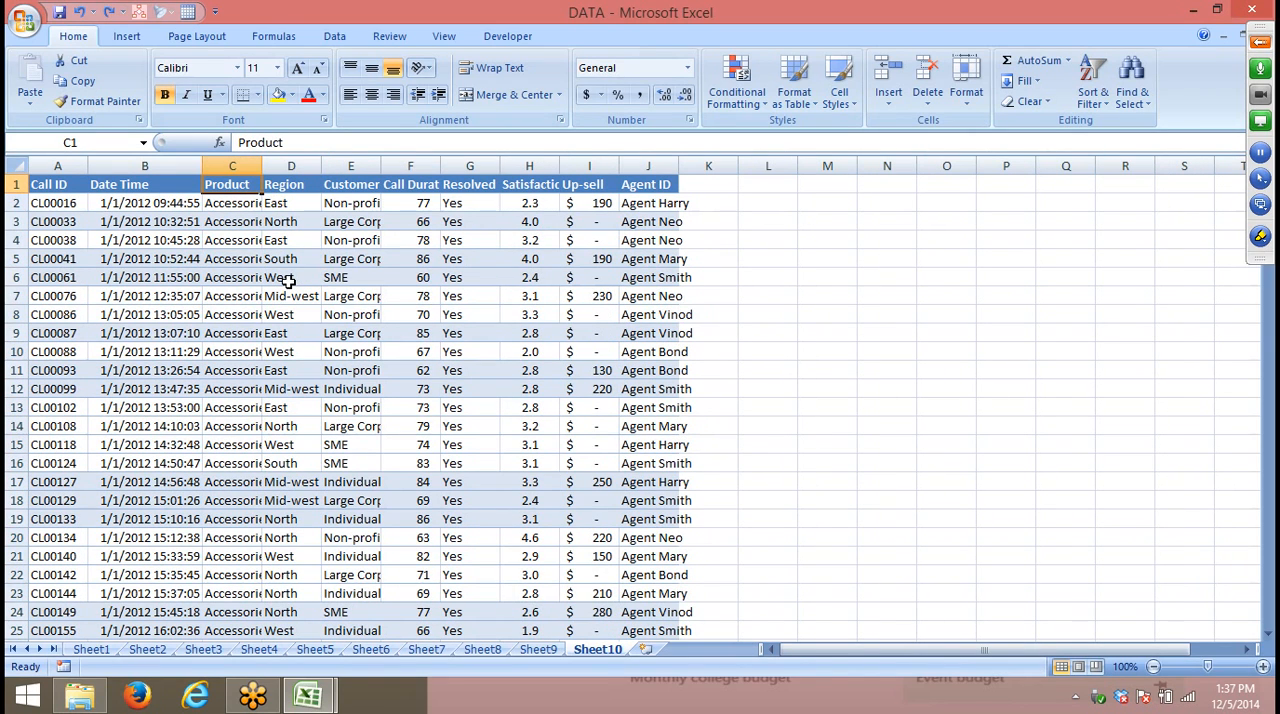
key(ctrl+z)
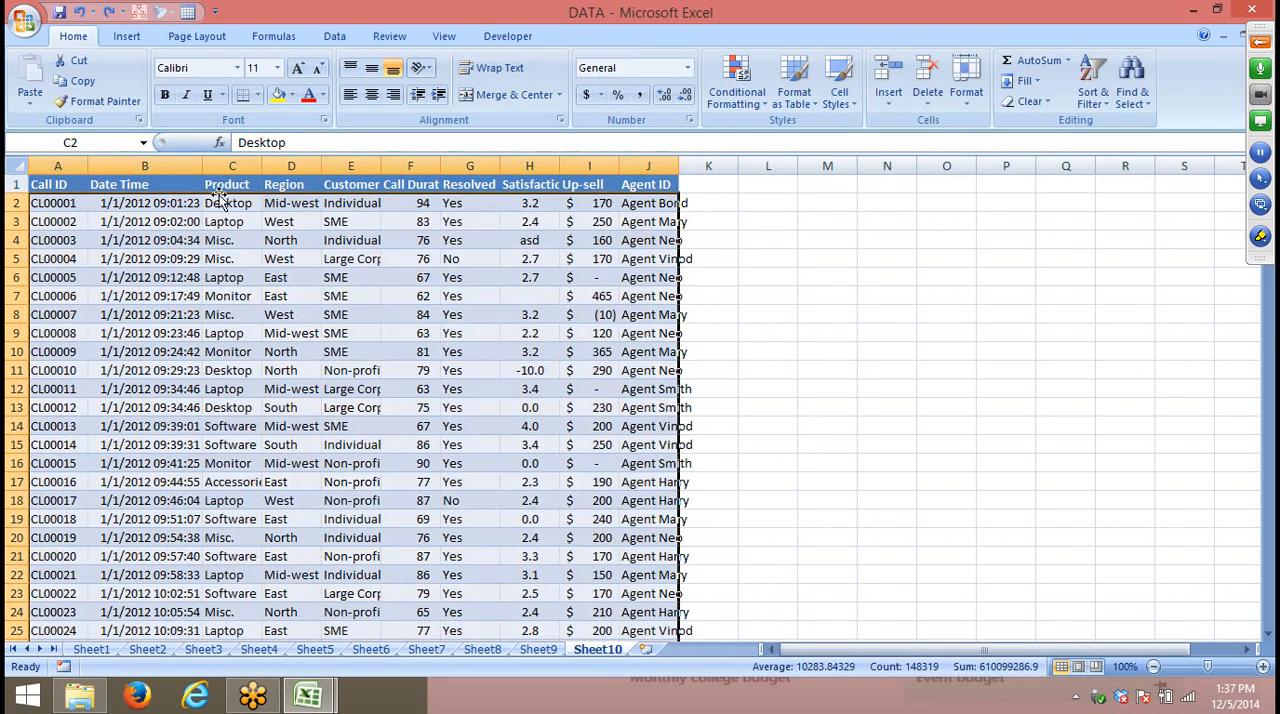
- Select the whole call record range with its headers and set up a custom sort by Product values from A to Z
click(68, 183)
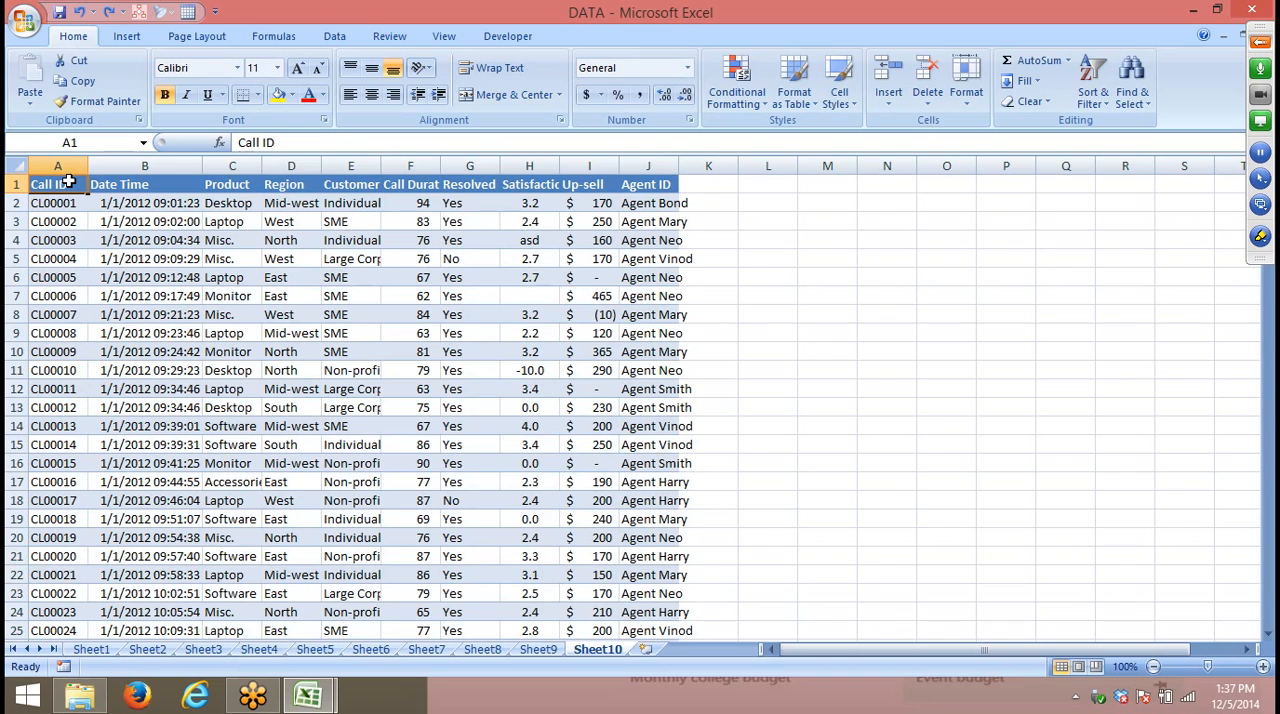
key(ctrl+shift+Right)
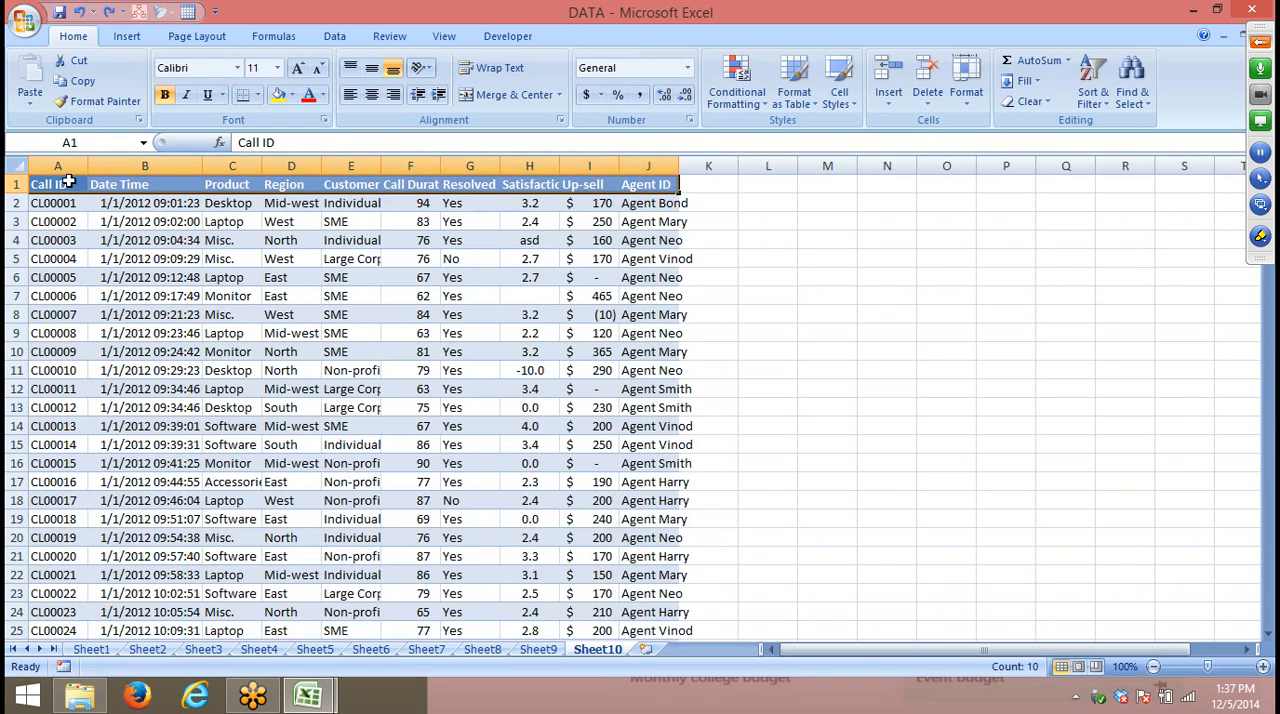
key(ctrl+shift+Down)
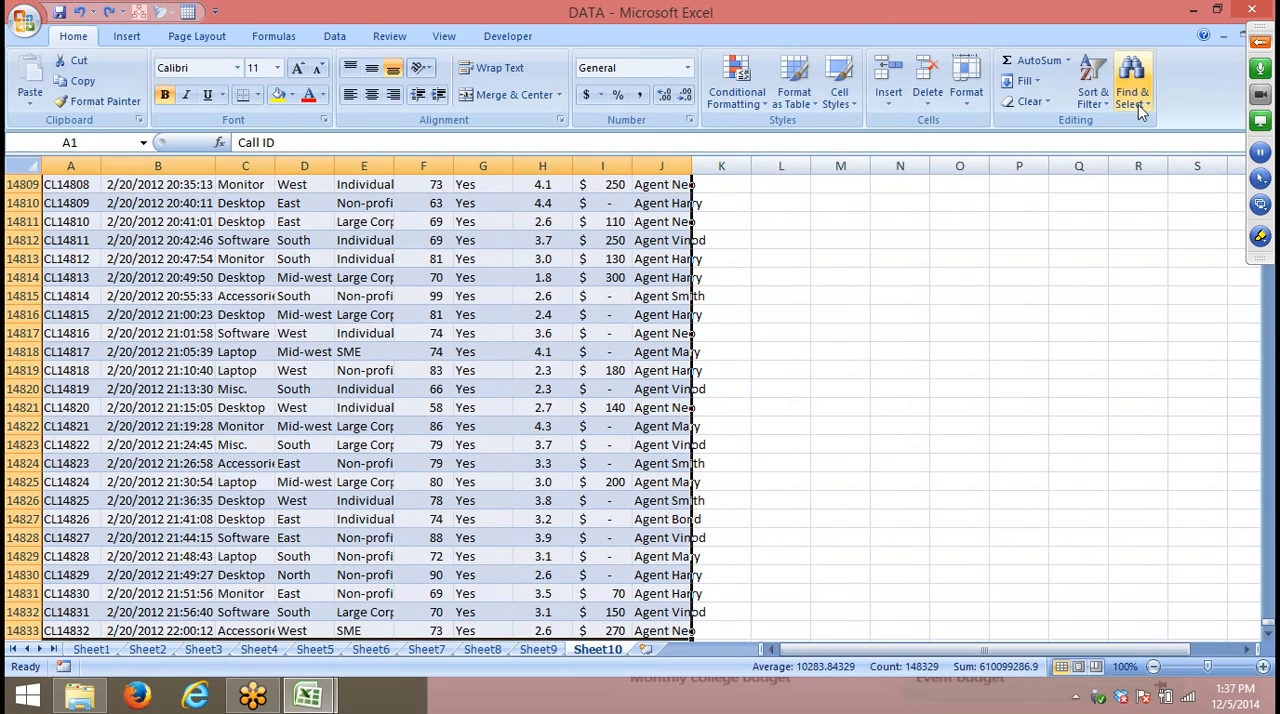
click(1094, 100)
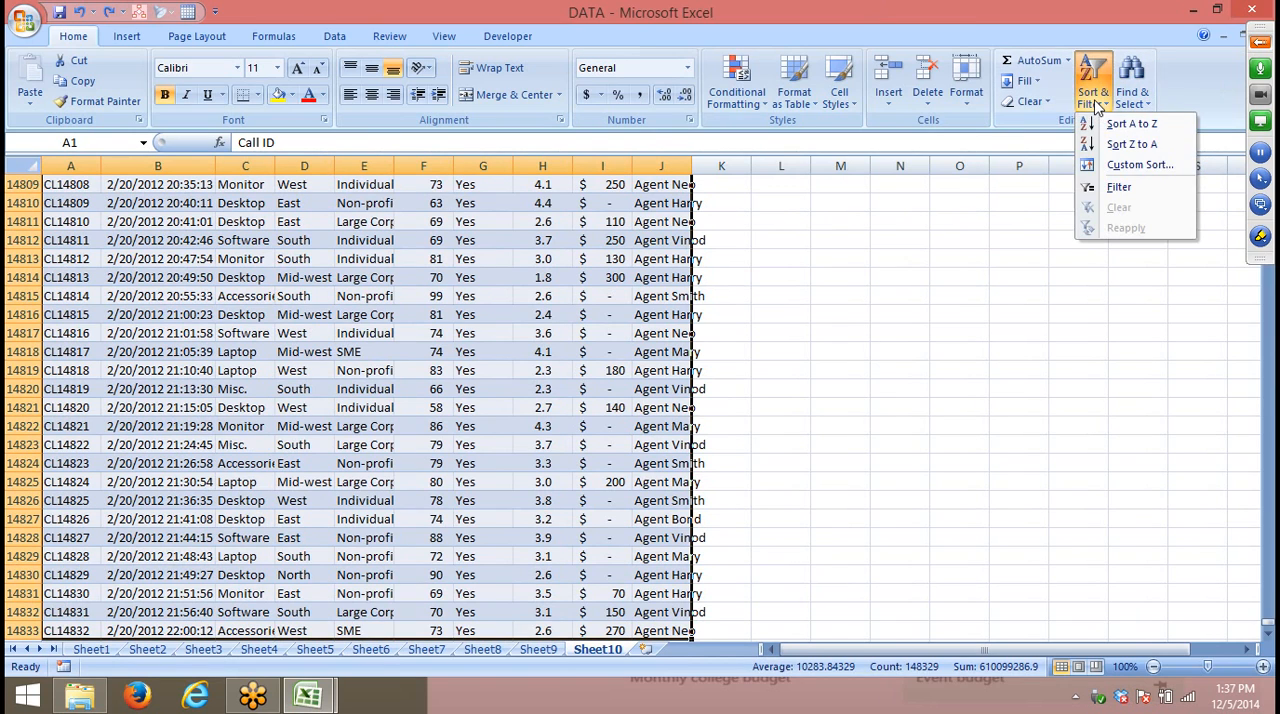
click(1108, 168)
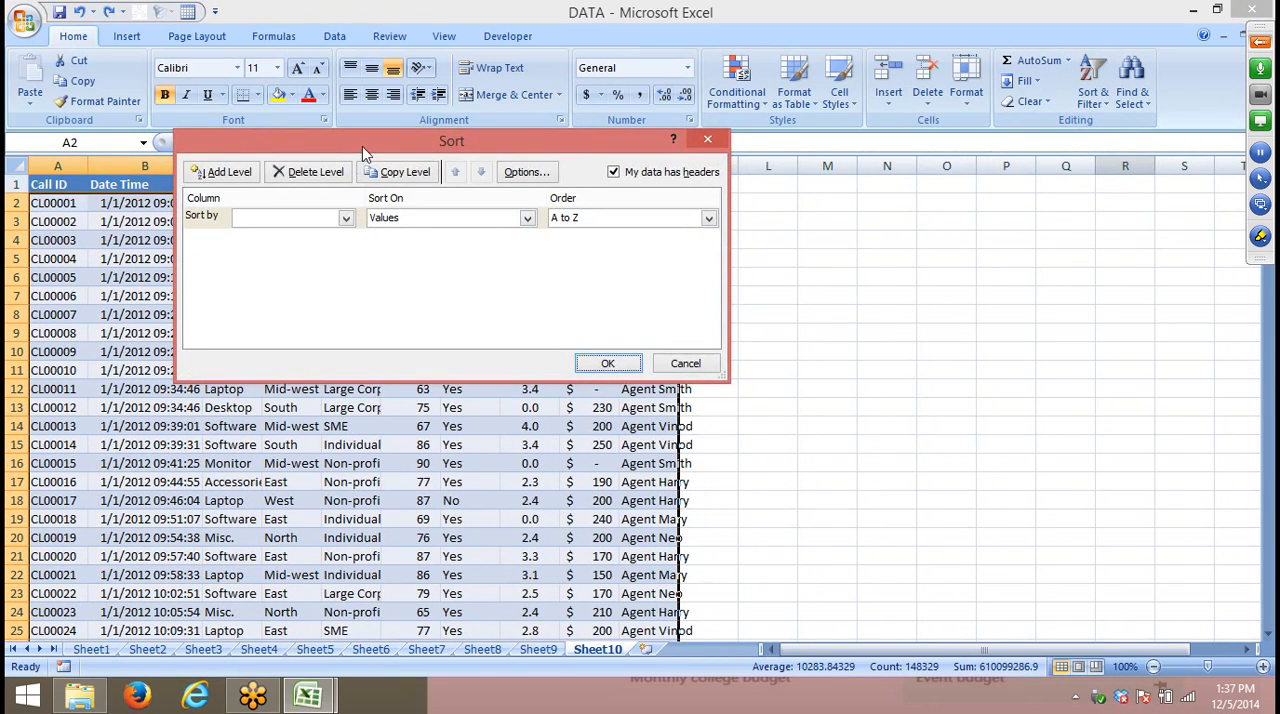
drag(362, 146, 638, 201)
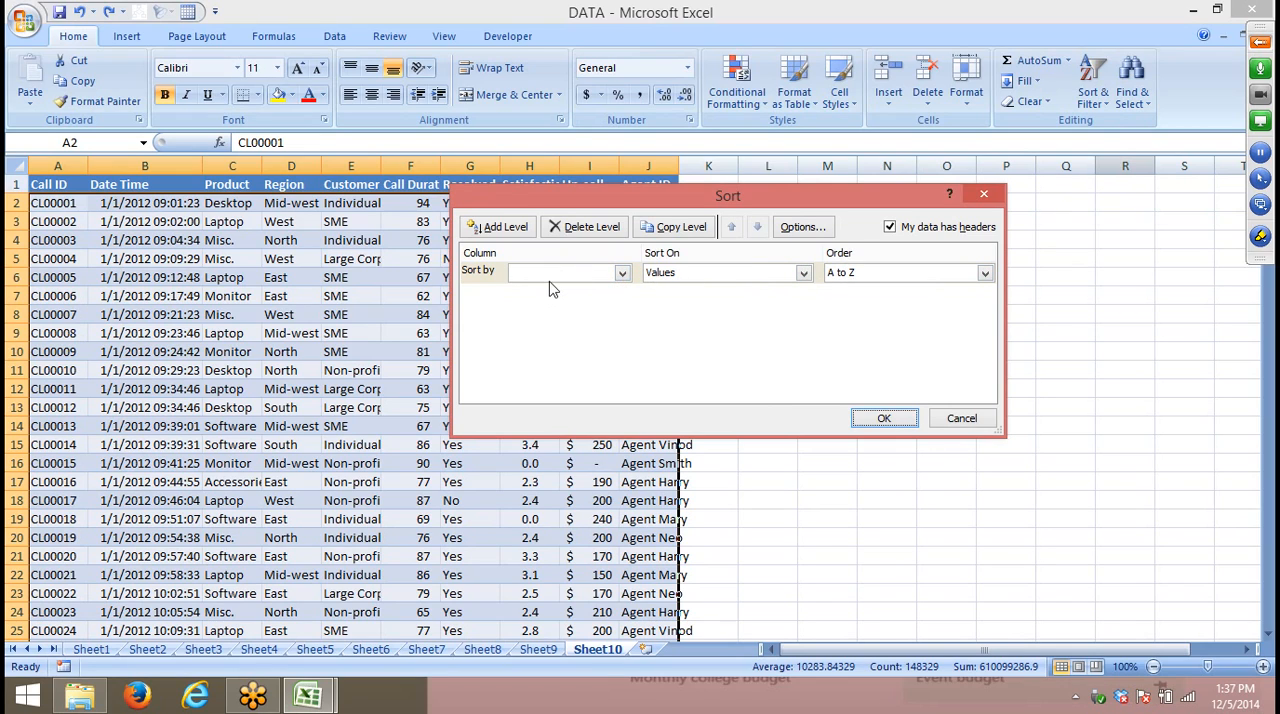
click(584, 279)
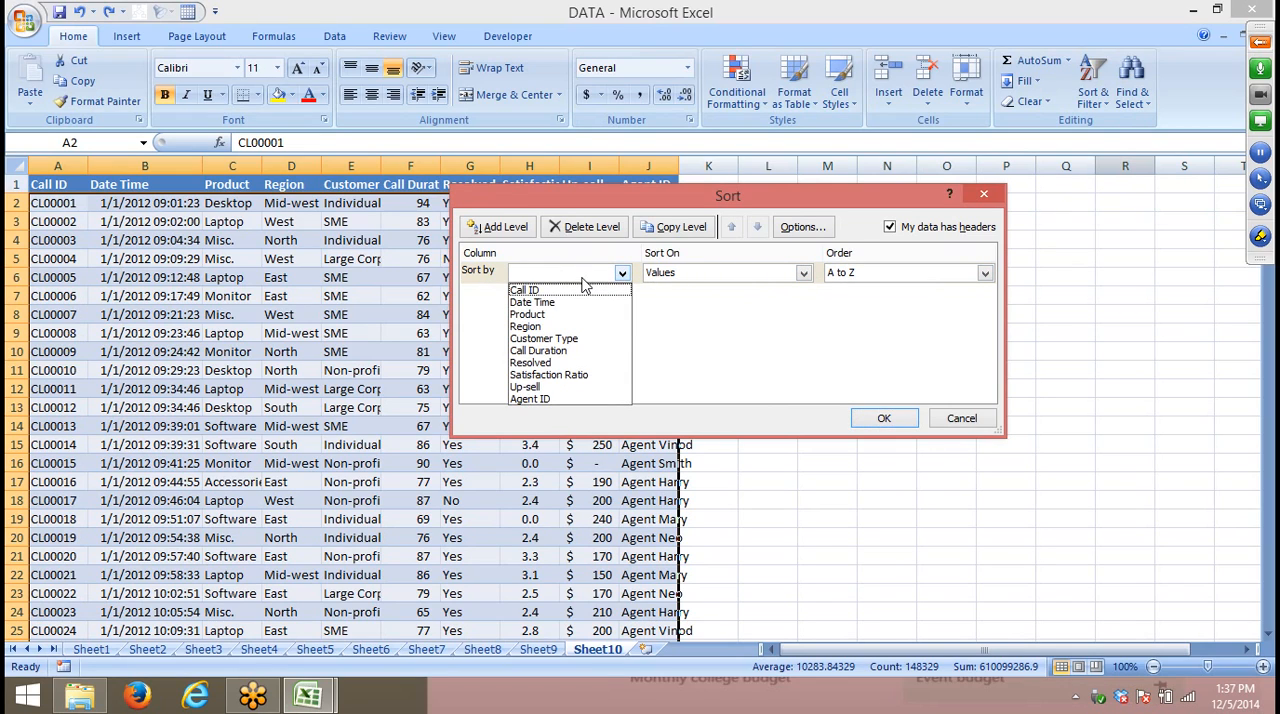
click(575, 316)
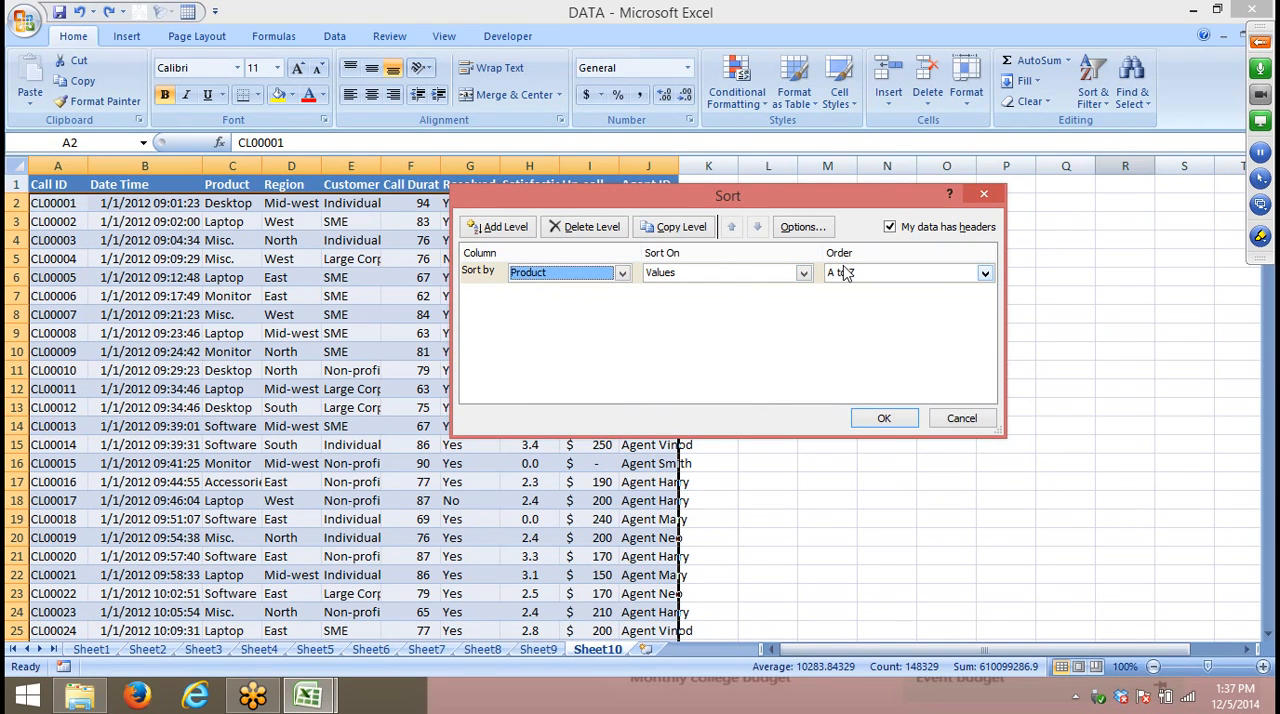
- Add Region values from A to Z as the second sort level and apply the custom sort
click(505, 228)
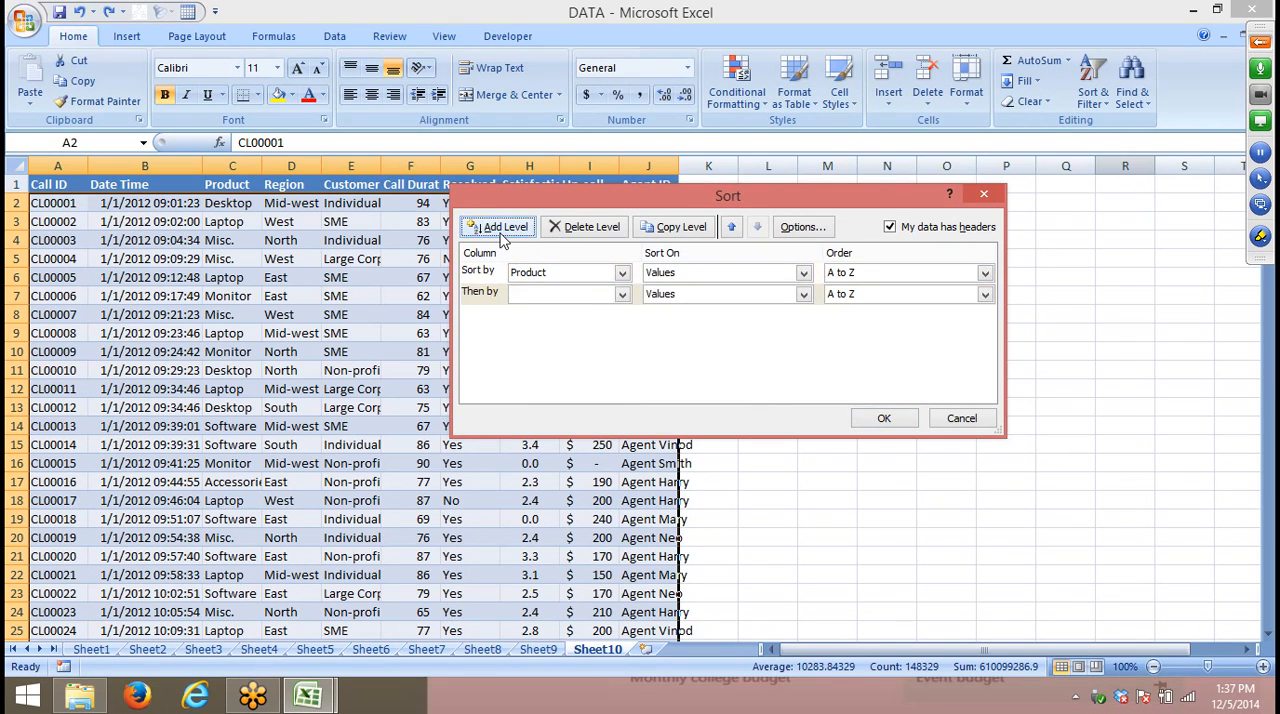
click(517, 295)
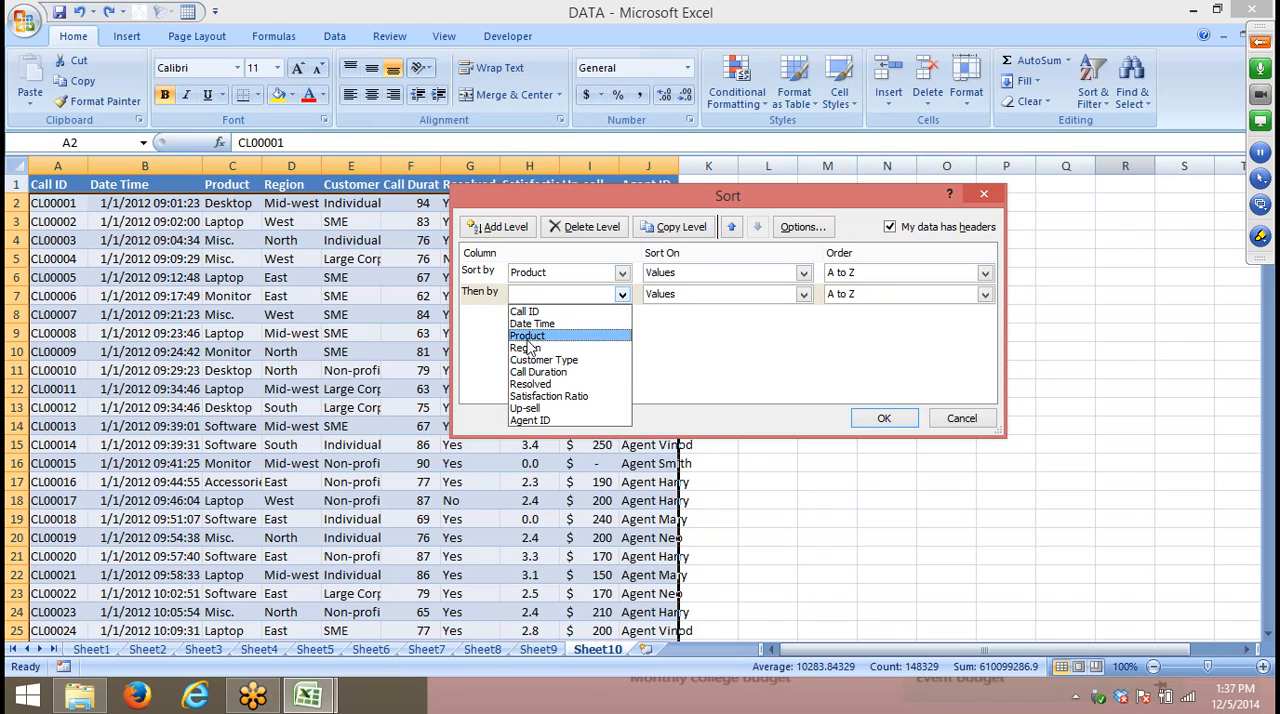
click(525, 349)
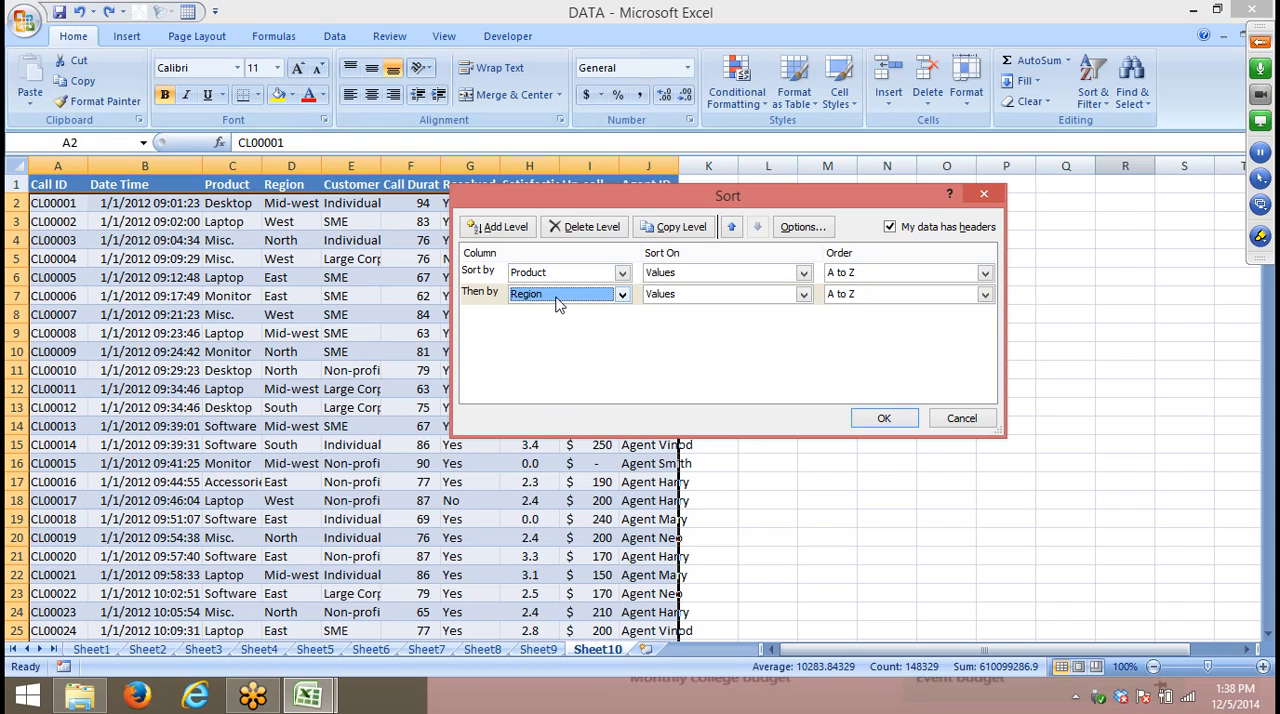
click(884, 418)
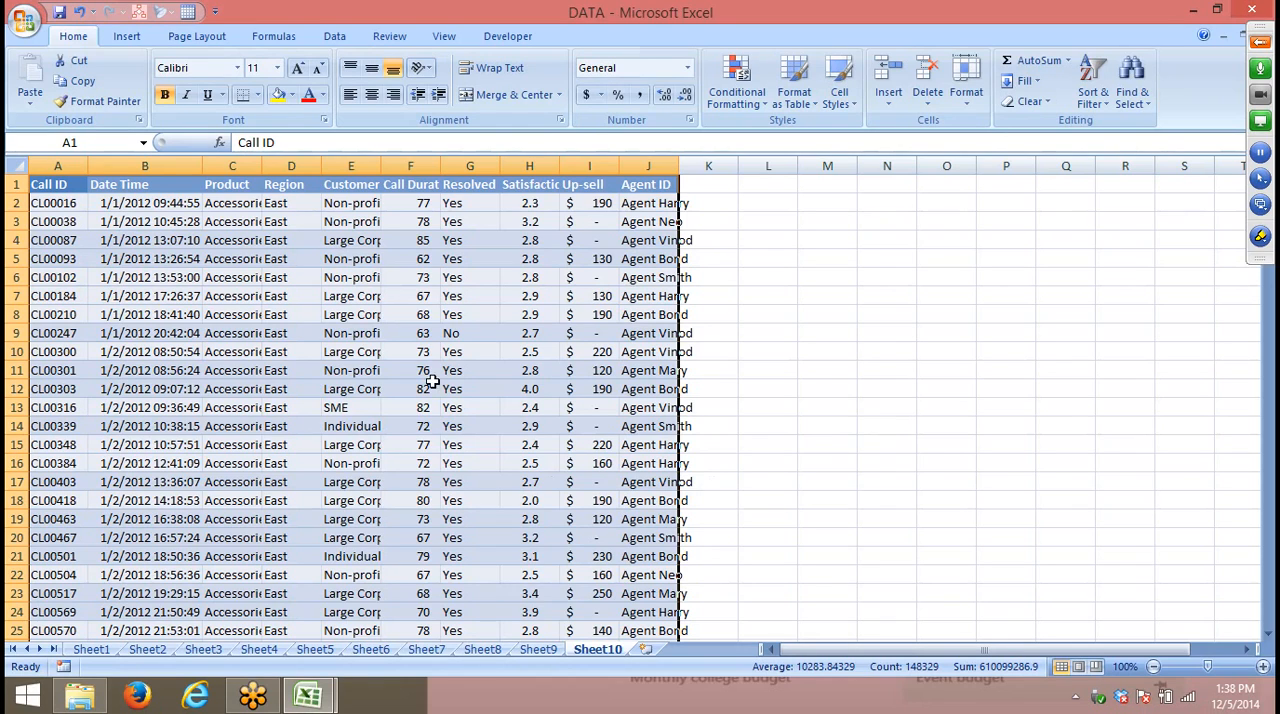
- Examine how the Region values are ordered within the Accessories records
drag(240, 211, 294, 420)
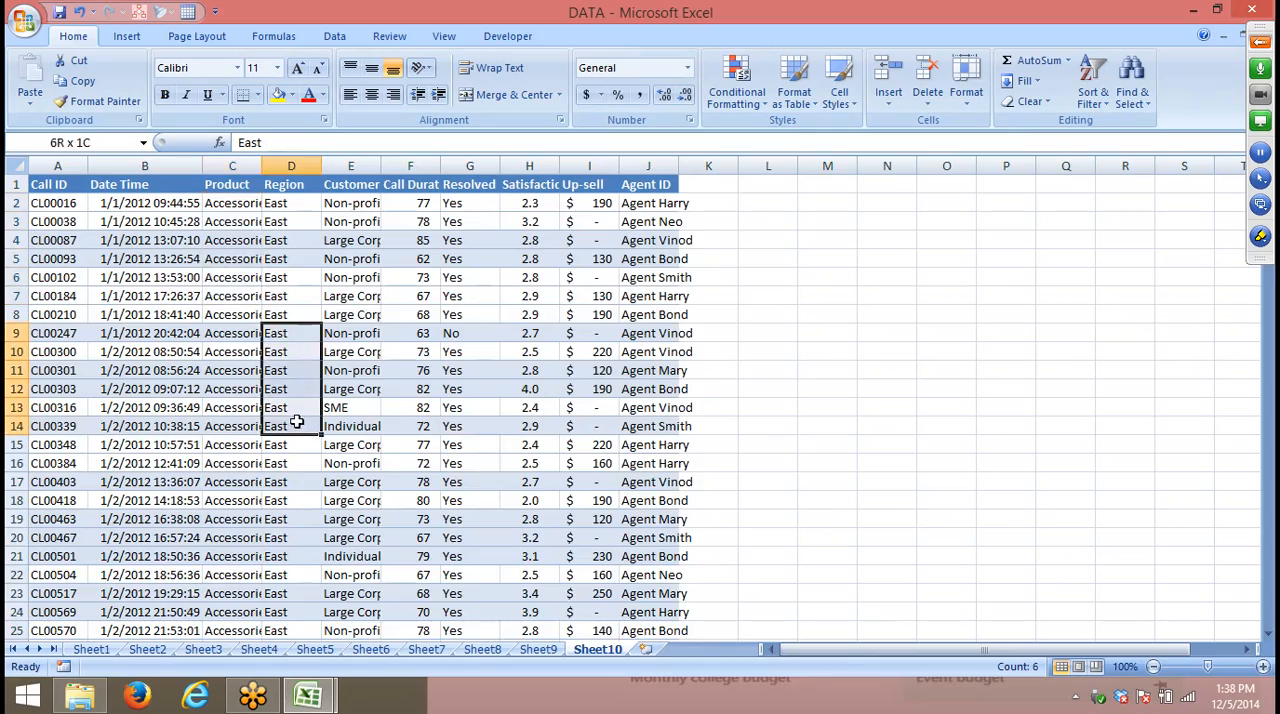
scroll(296, 428, down, 20)
scroll(299, 434, down, 20)
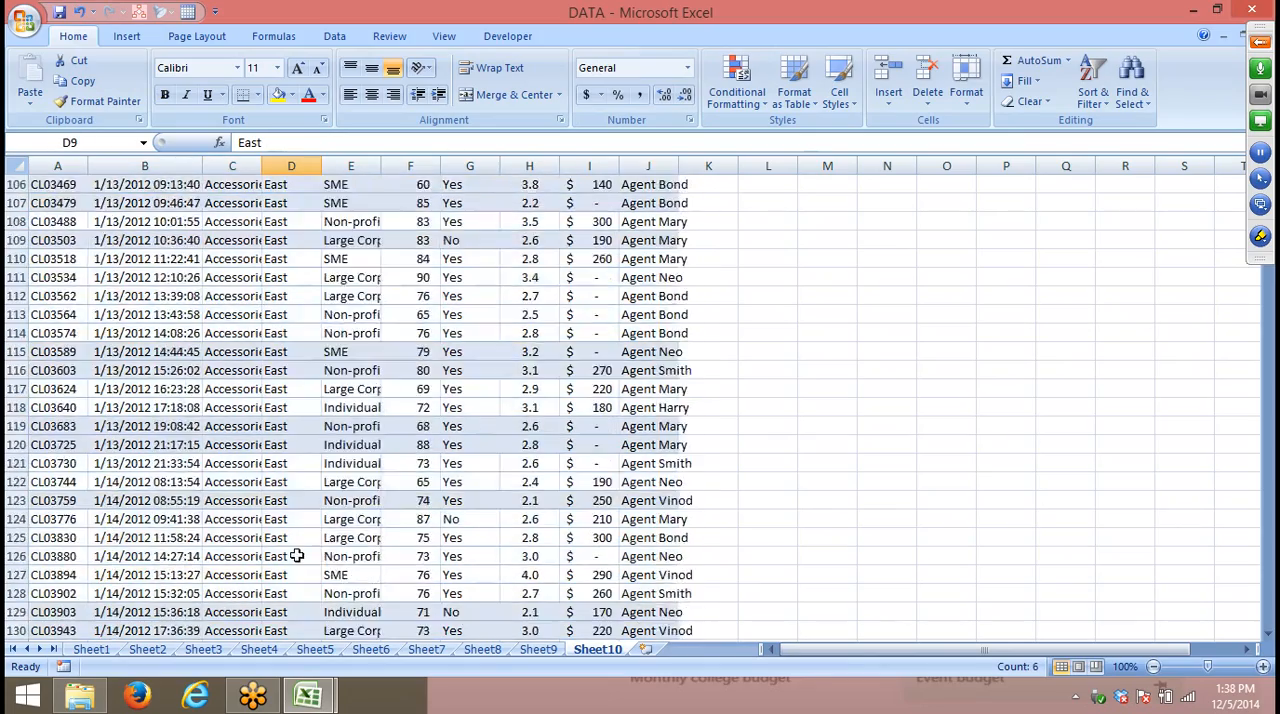
scroll(297, 678, down, 20)
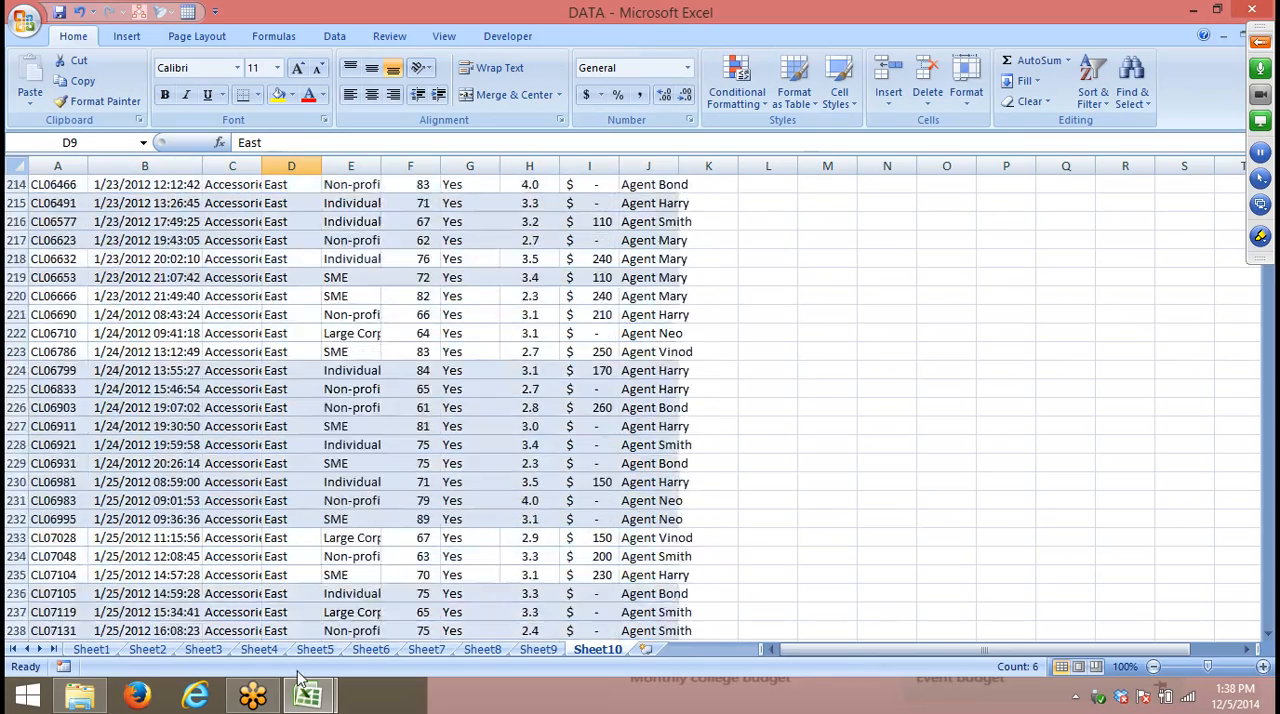
scroll(297, 678, down, 2)
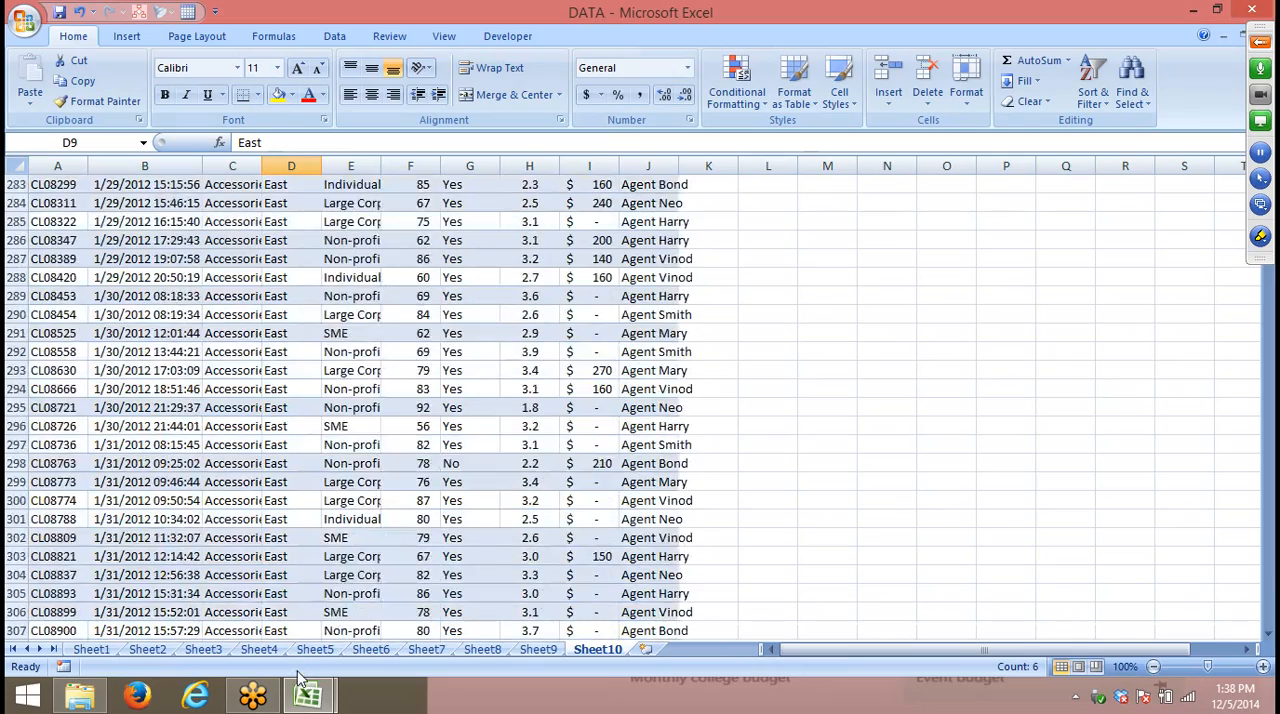
scroll(297, 678, down, 20)
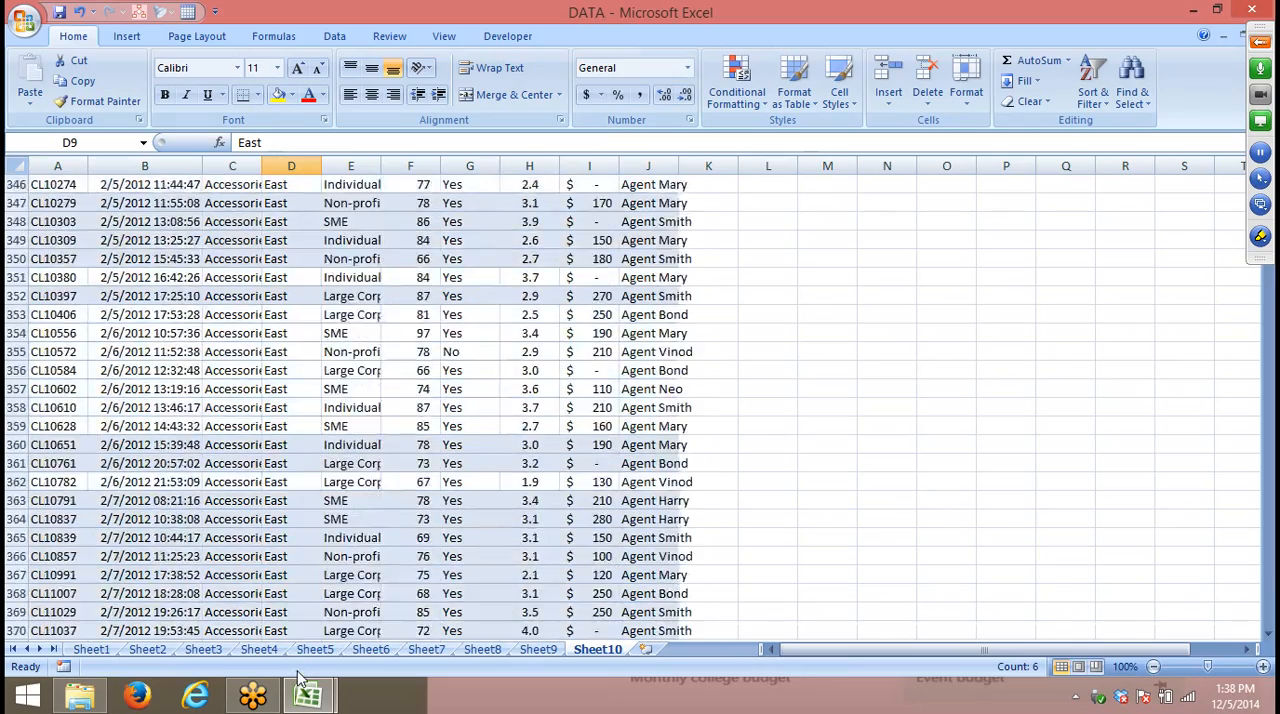
scroll(297, 678, down, 20)
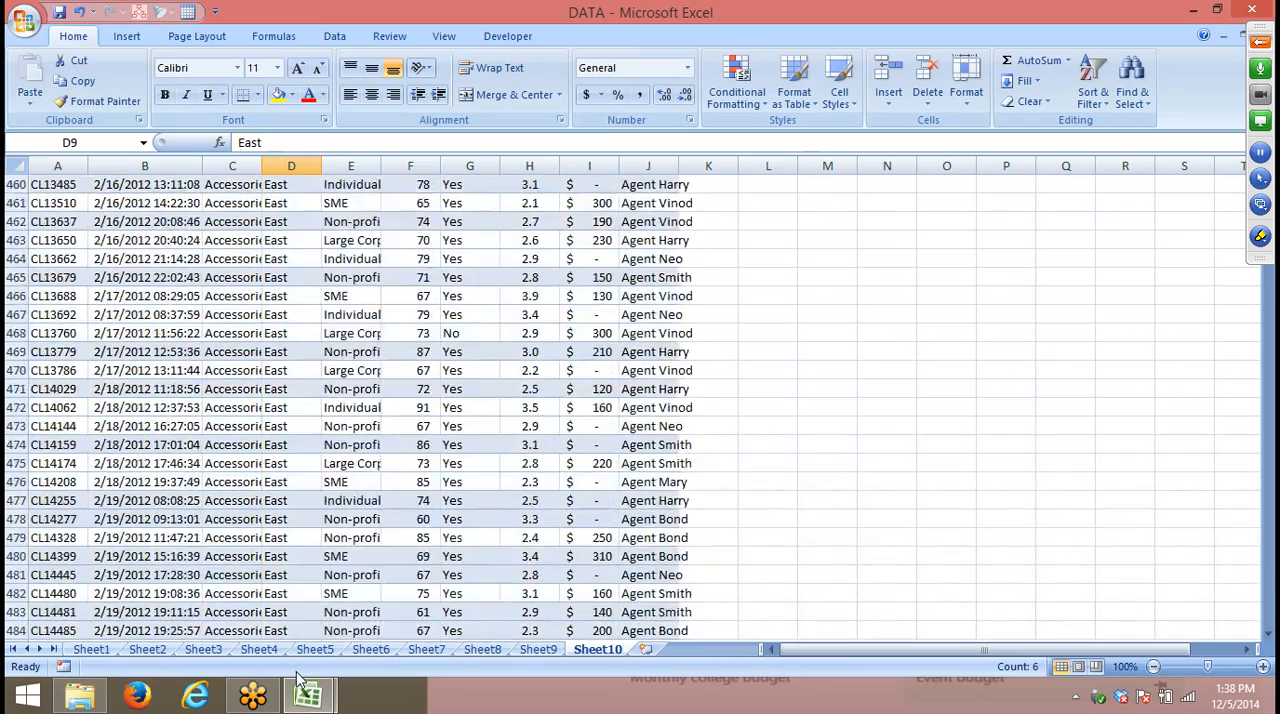
scroll(297, 678, down, 20)
mouse_move(310, 672)
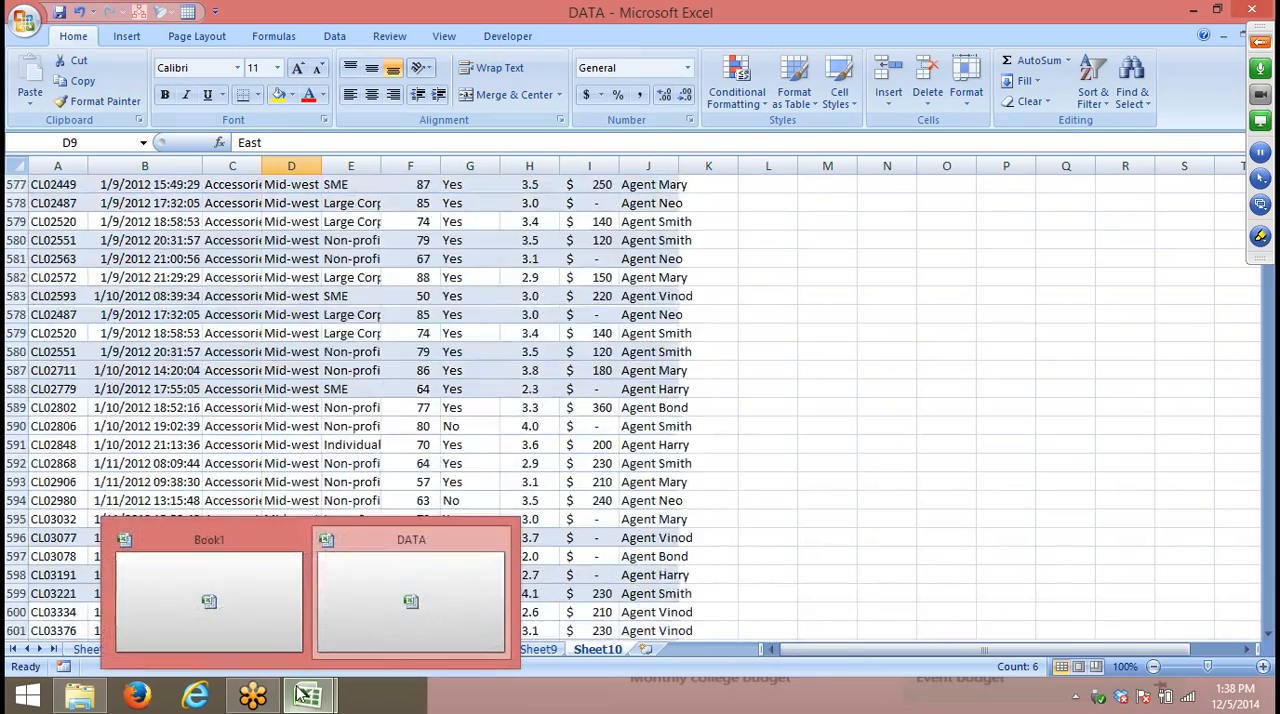
scroll(318, 668, down, 20)
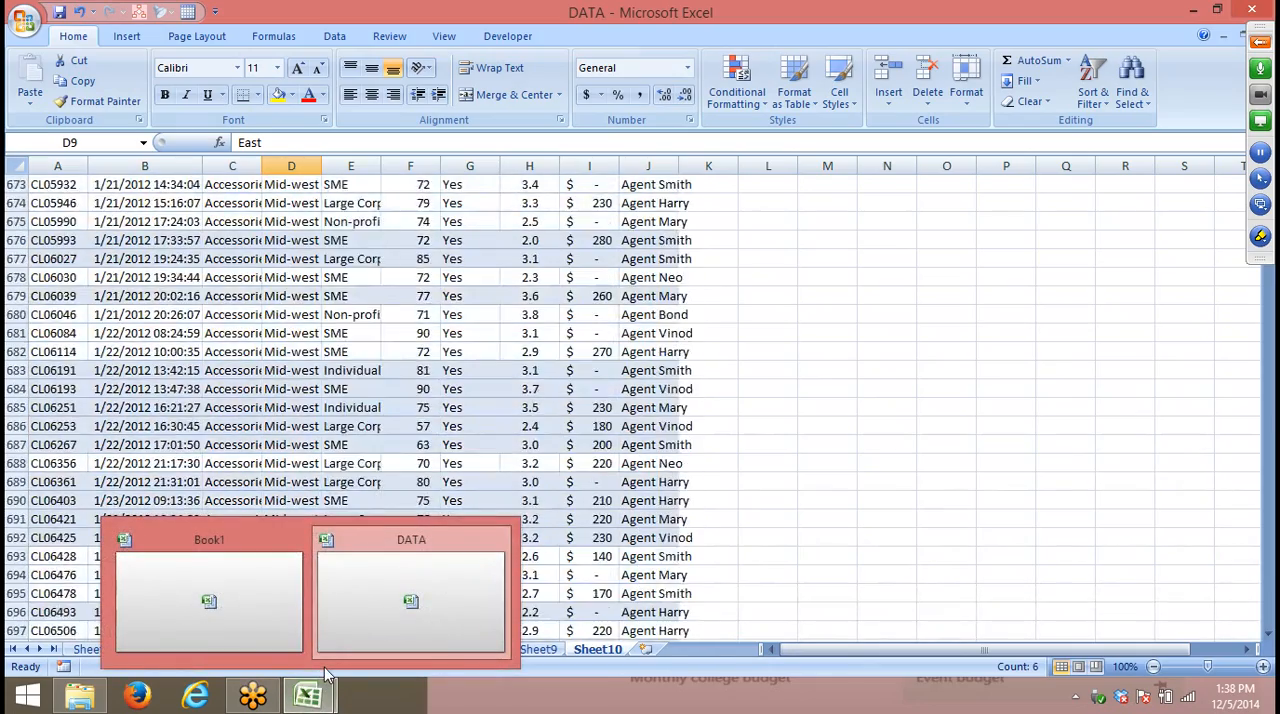
scroll(324, 668, down, 20)
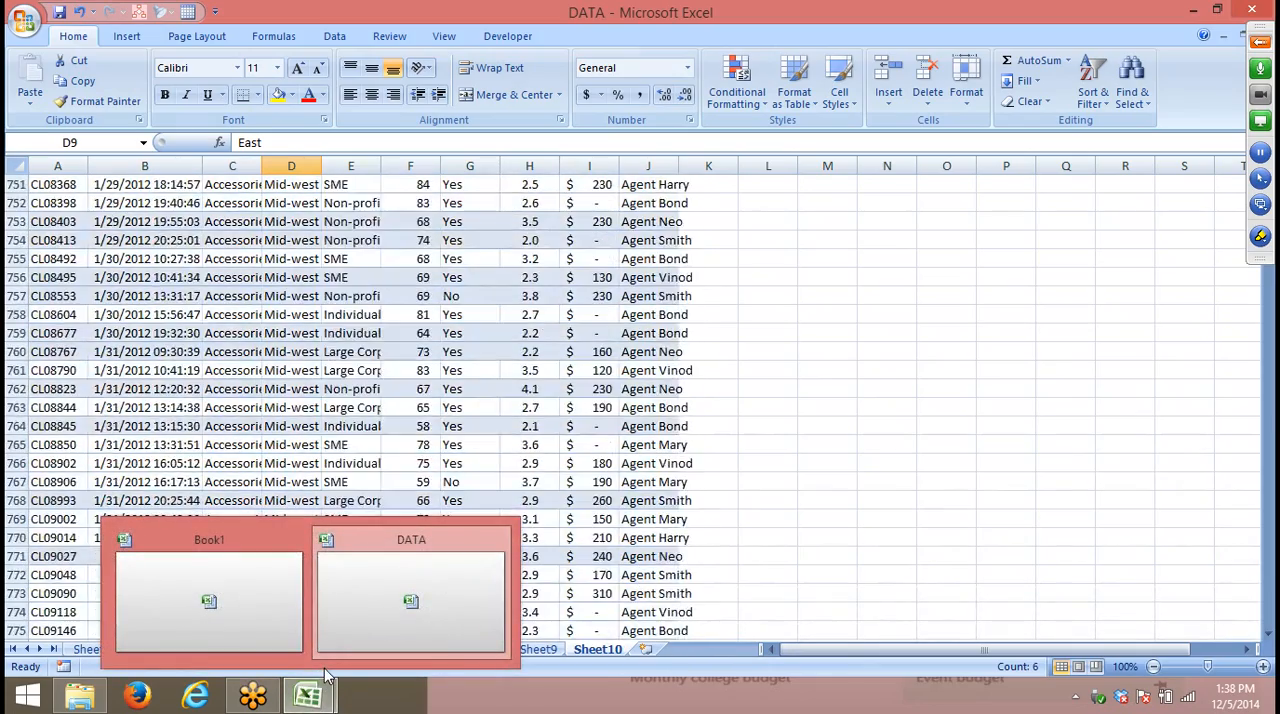
scroll(324, 668, down, 20)
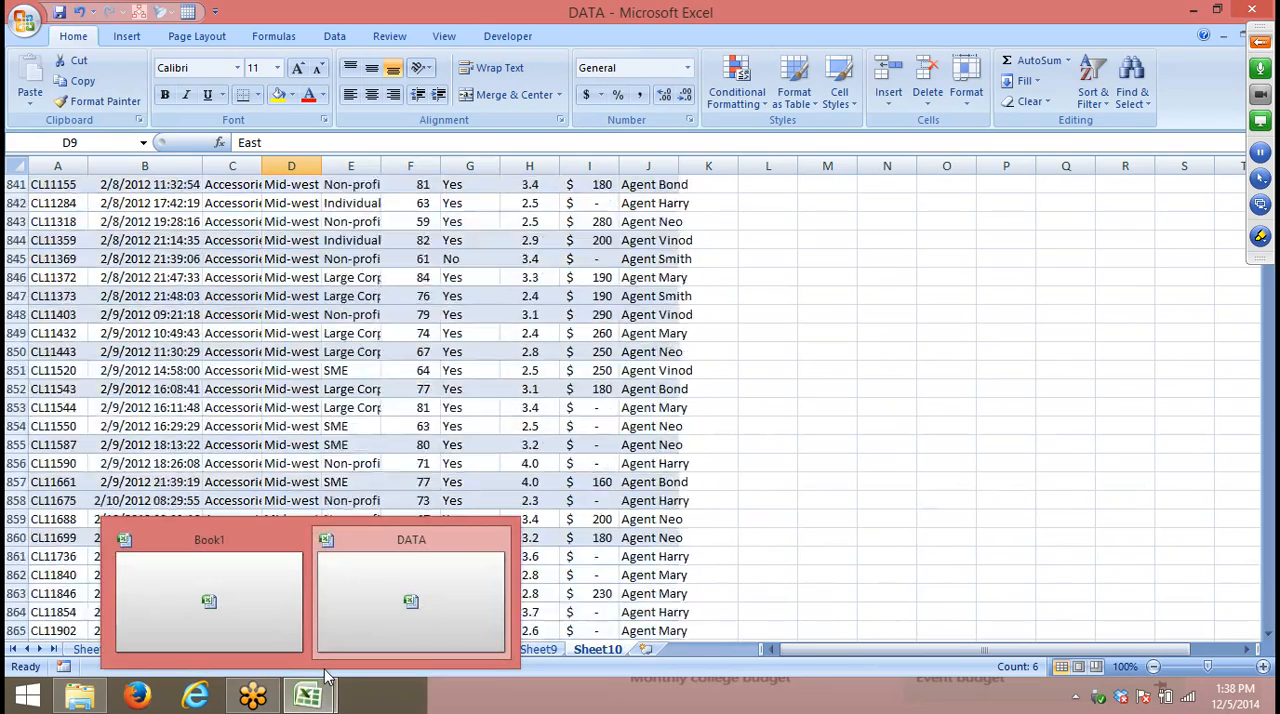
scroll(324, 674, down, 20)
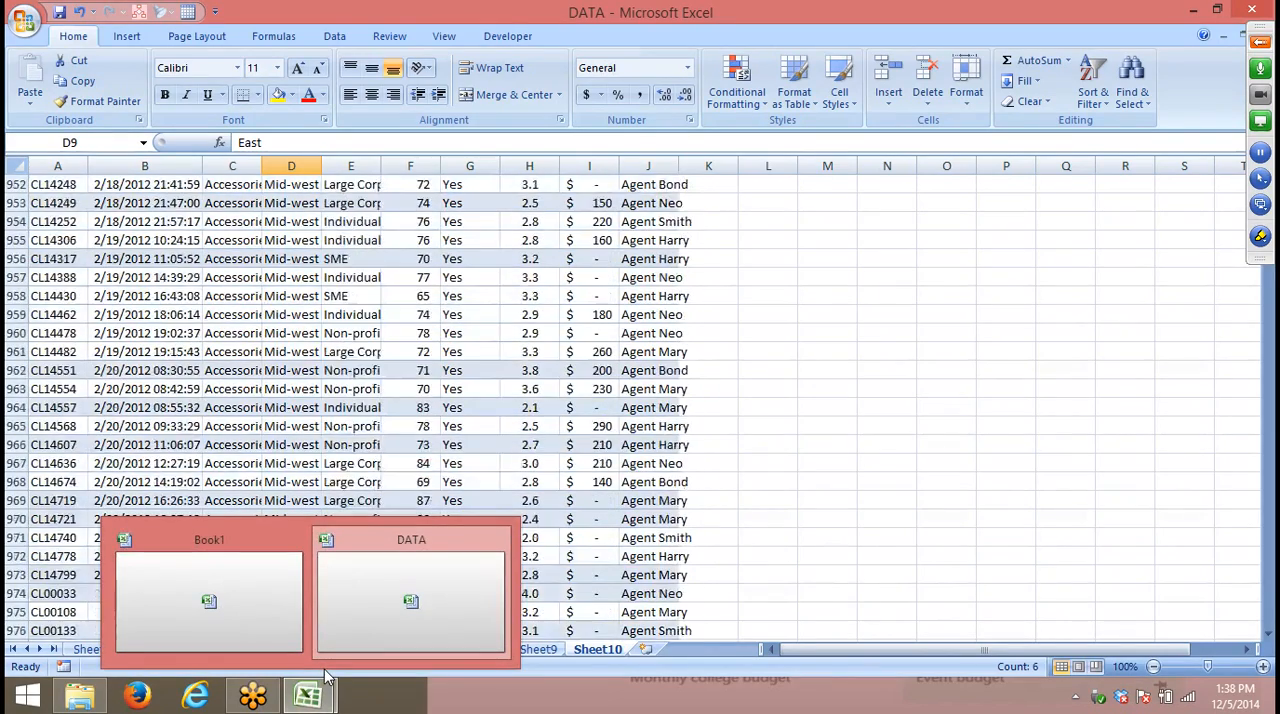
scroll(324, 678, down, 3)
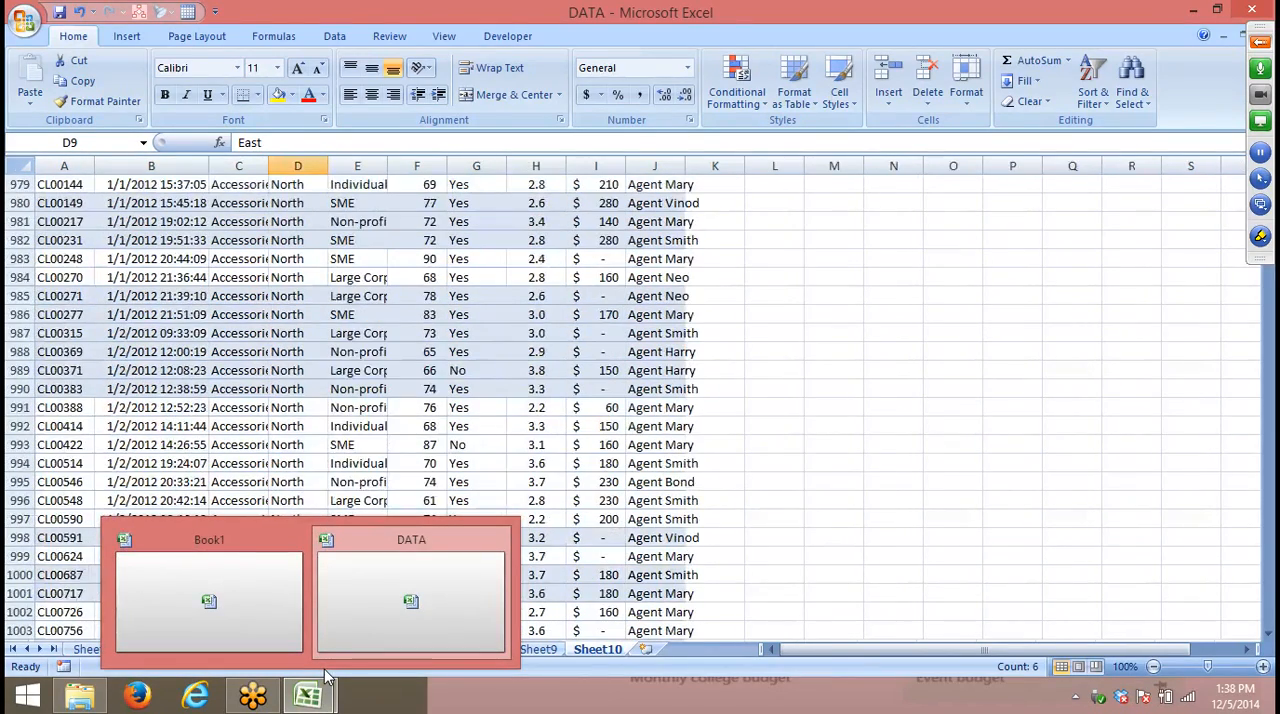
- Add a third custom sort level below Region for the call records, using Customer Type values from A to Z
click(259, 334)
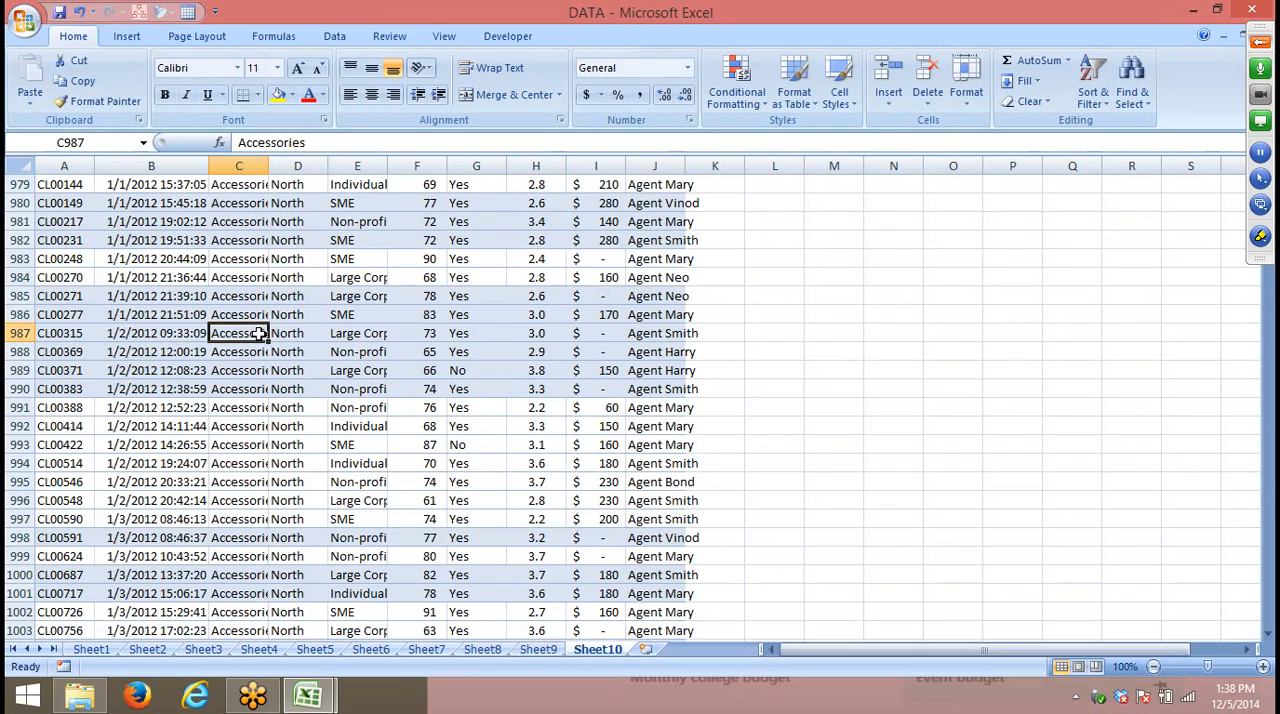
key(ctrl+Up)
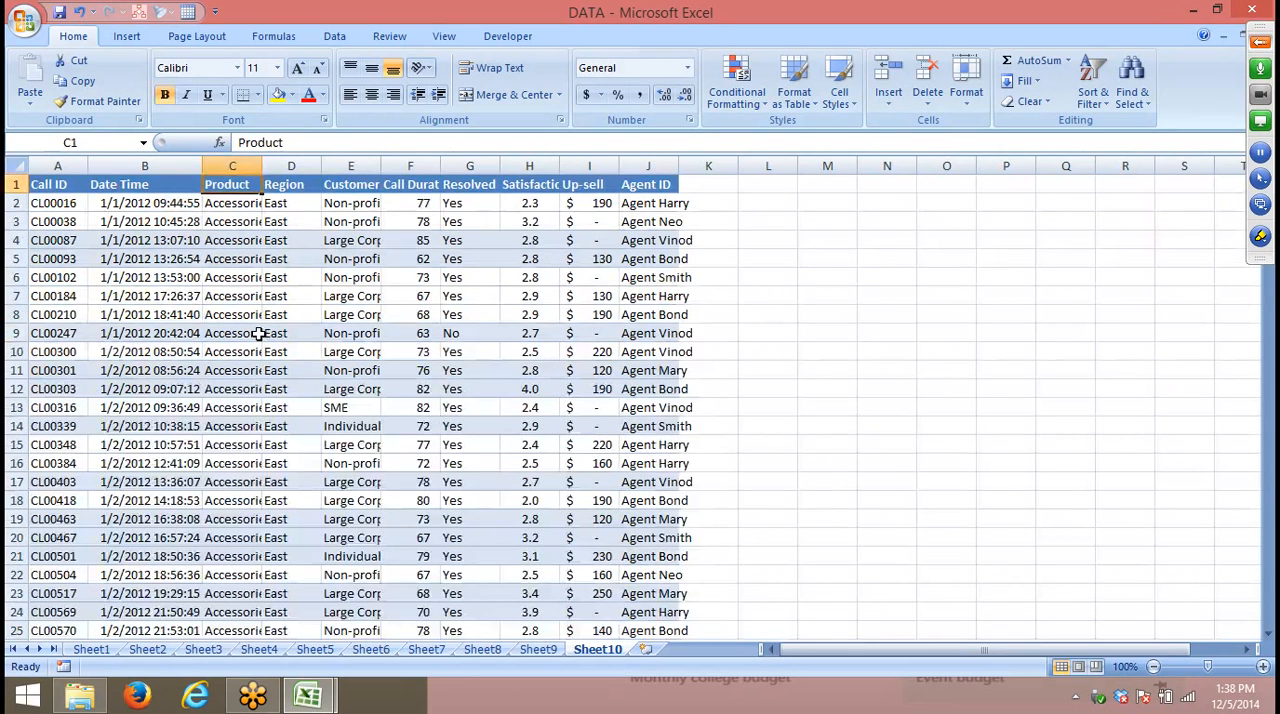
click(1096, 90)
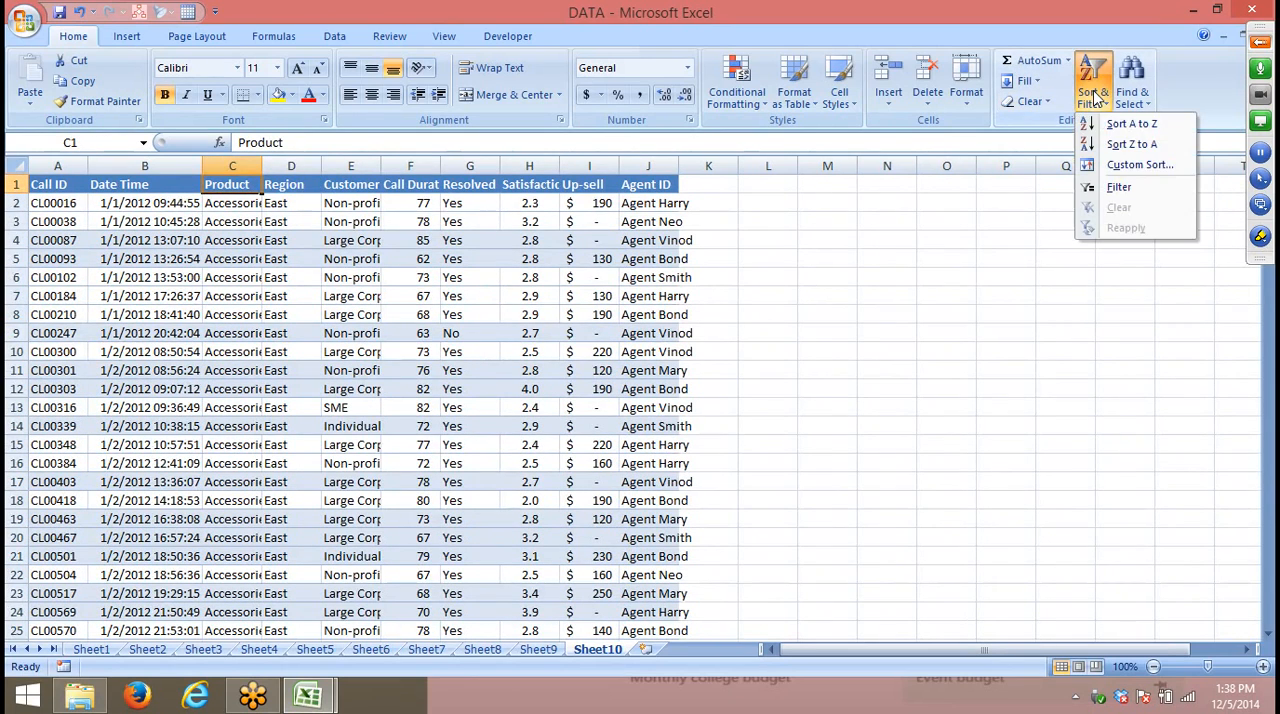
click(1138, 165)
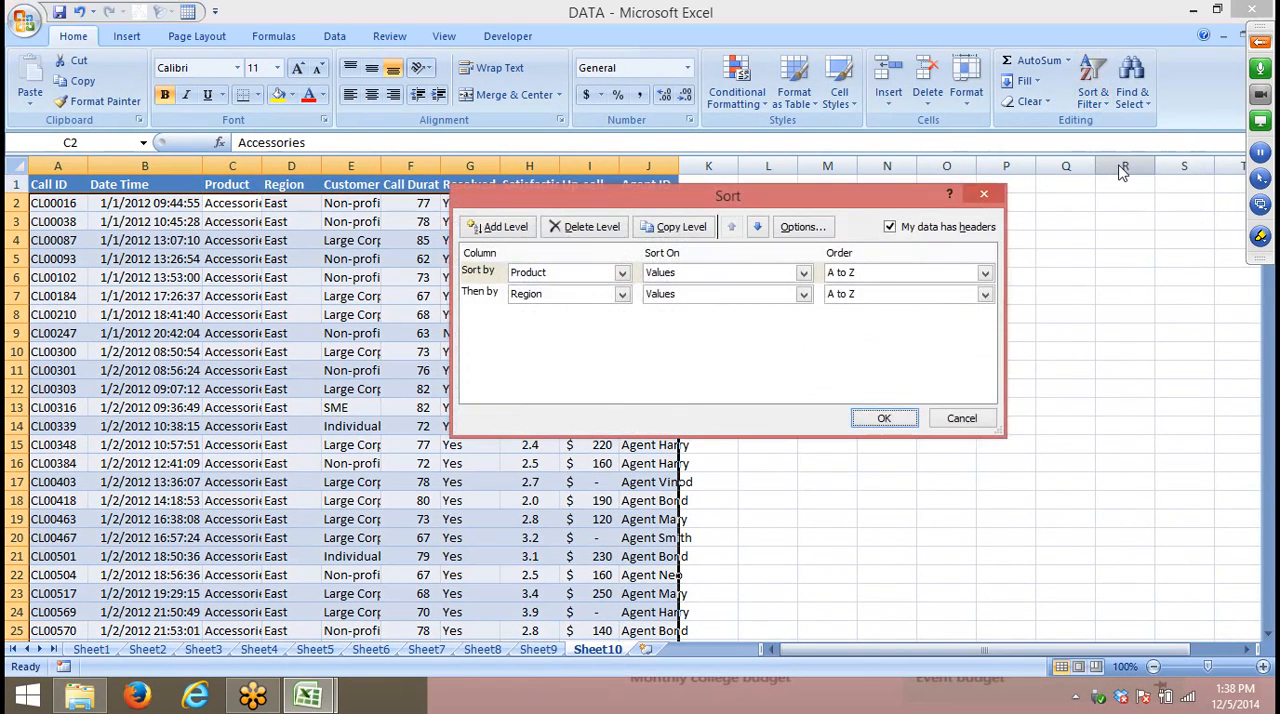
click(505, 229)
click(557, 294)
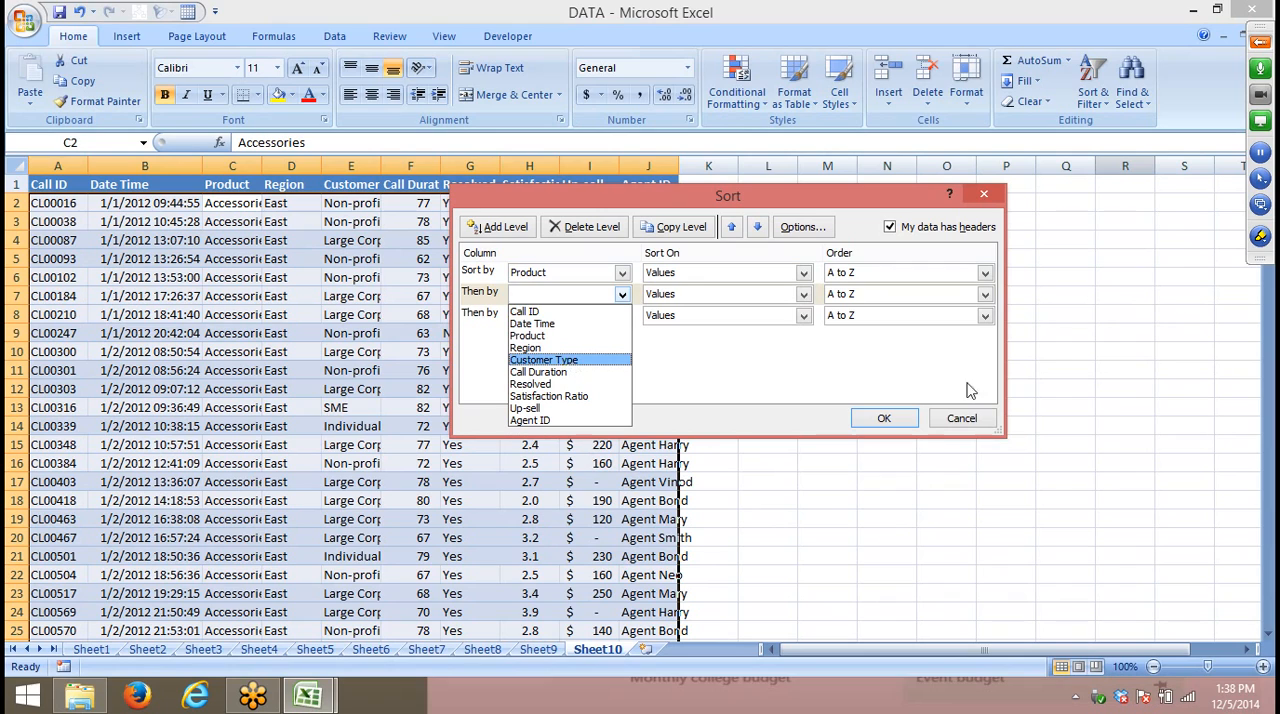
click(852, 388)
click(485, 298)
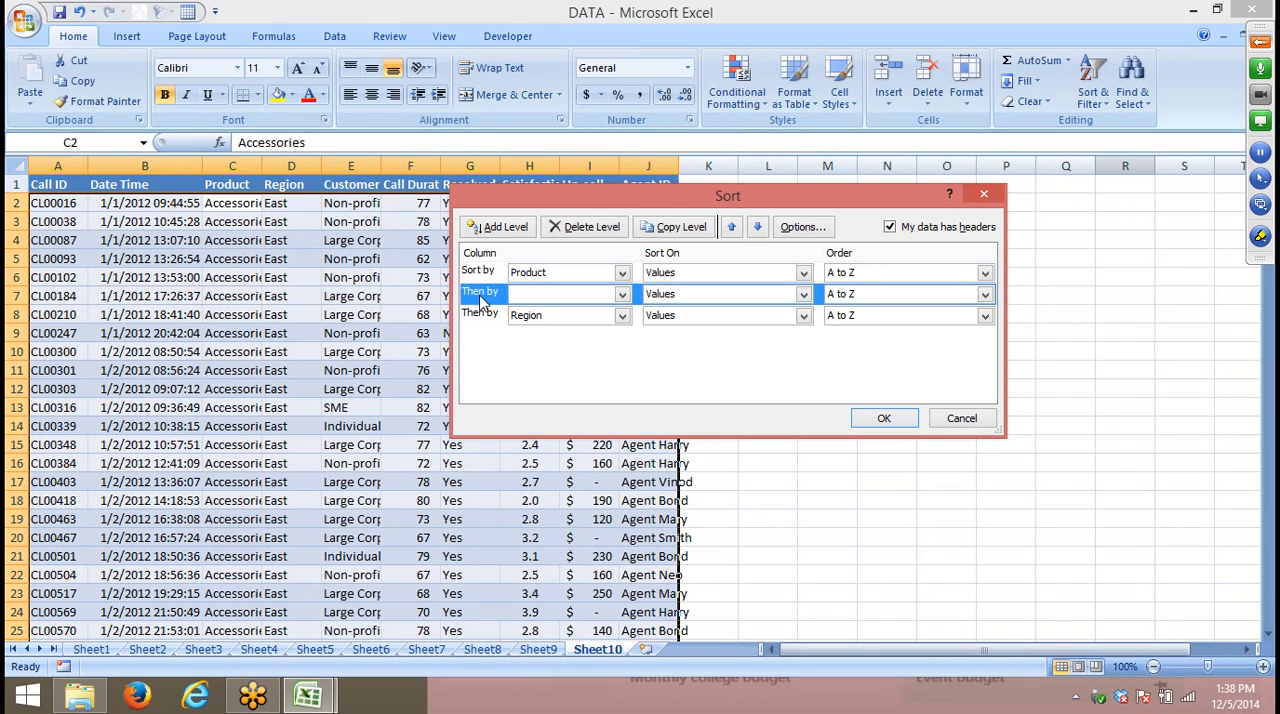
click(757, 227)
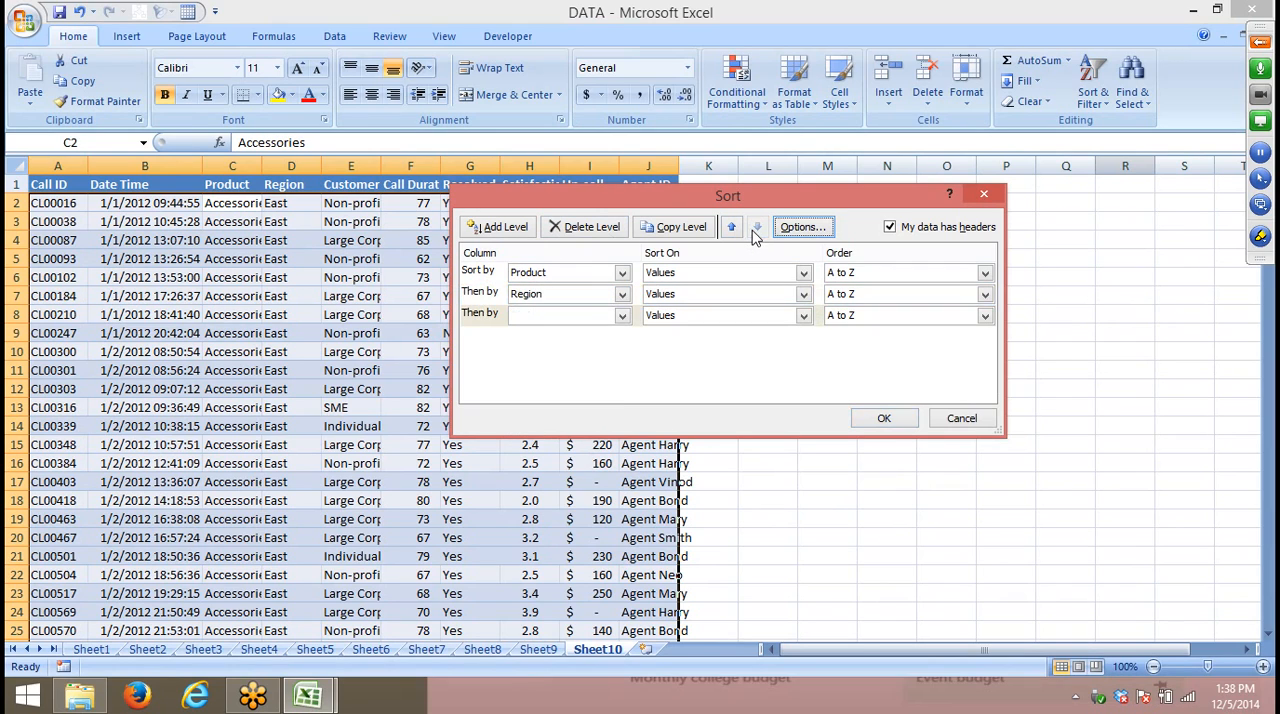
click(566, 318)
click(570, 382)
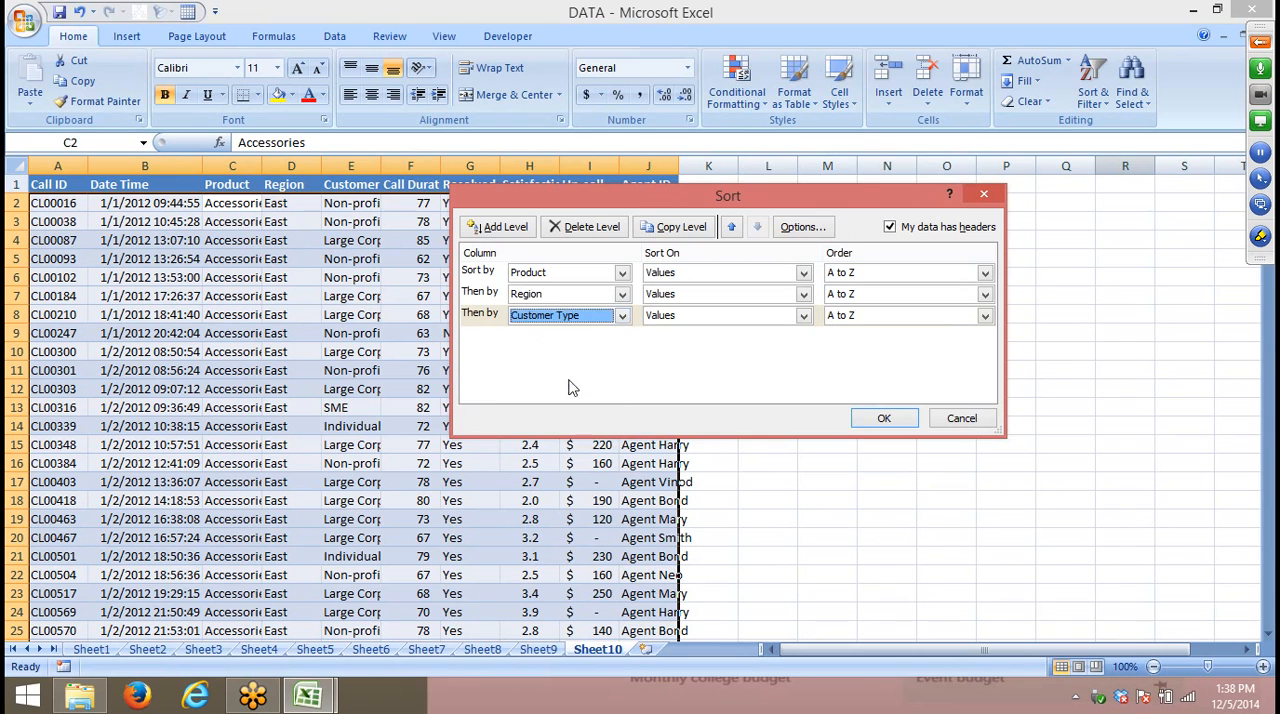
- Apply the custom sort by Product, Region and Customer Type to the call records
click(878, 417)
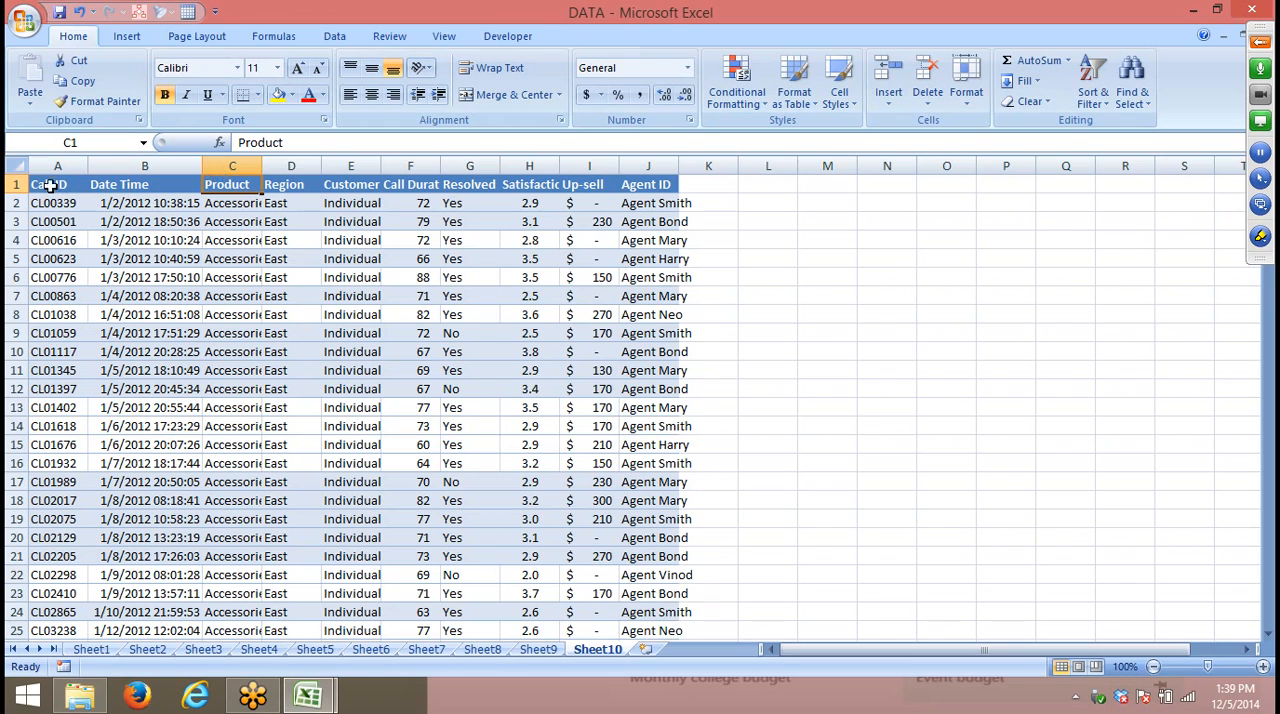
click(14, 165)
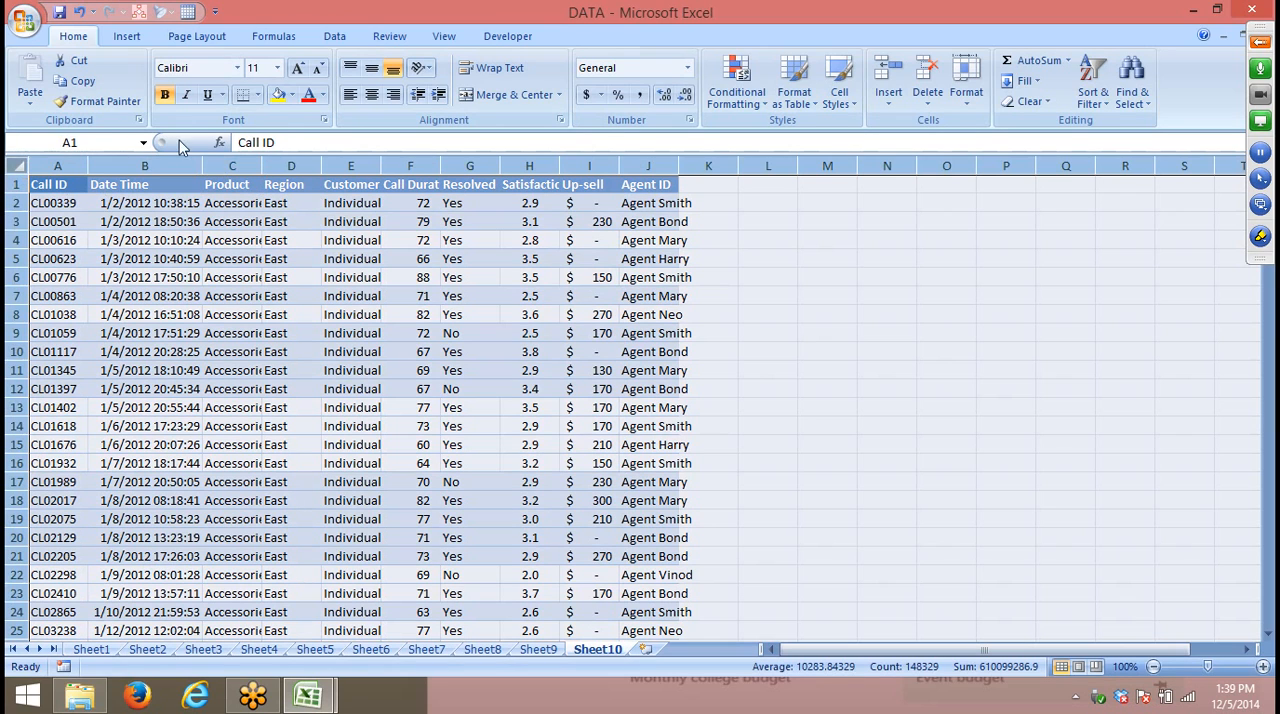
click(293, 106)
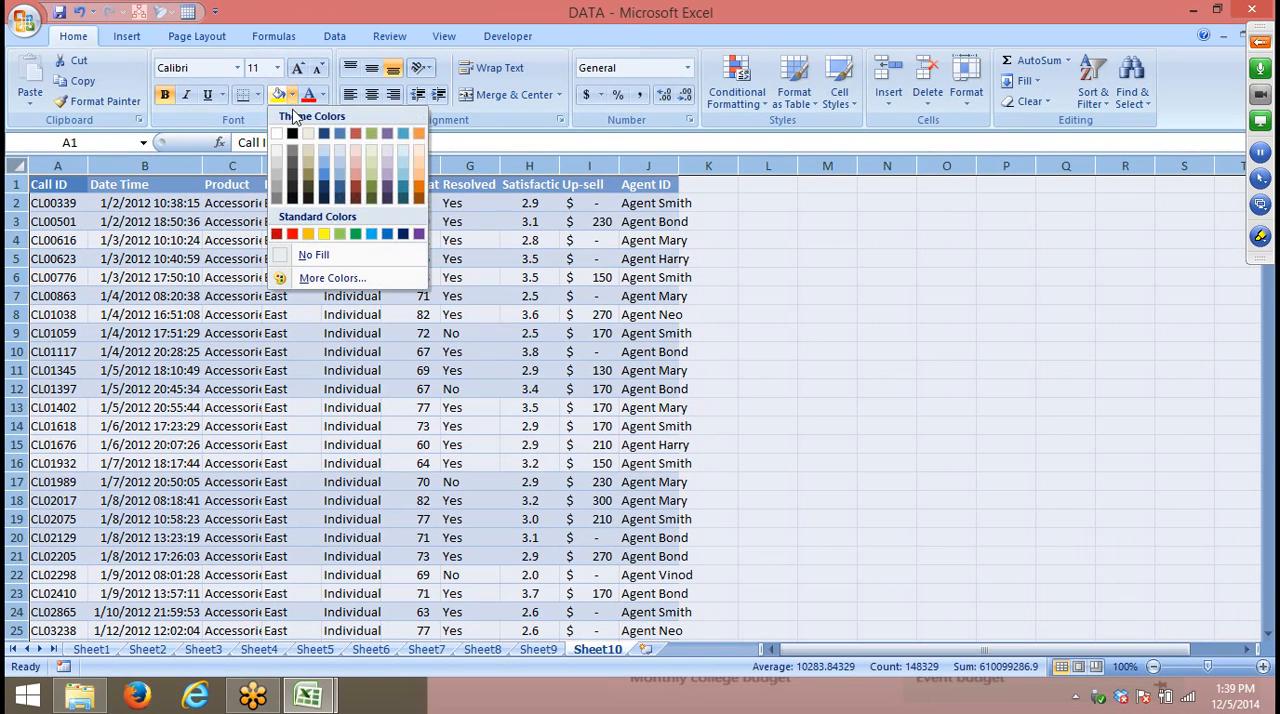
click(466, 340)
- Fill the Call Duration cells F8, F12, F15, F21 and F25 with yellow
click(423, 314)
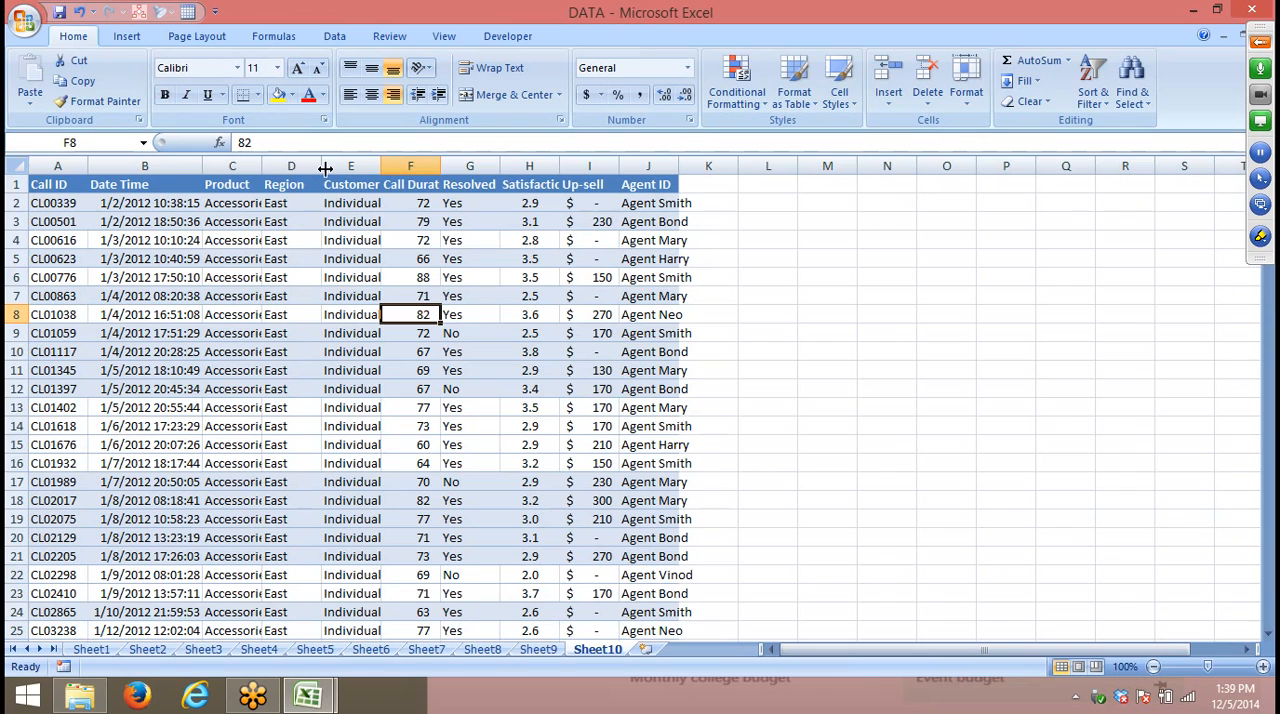
click(278, 94)
click(423, 389)
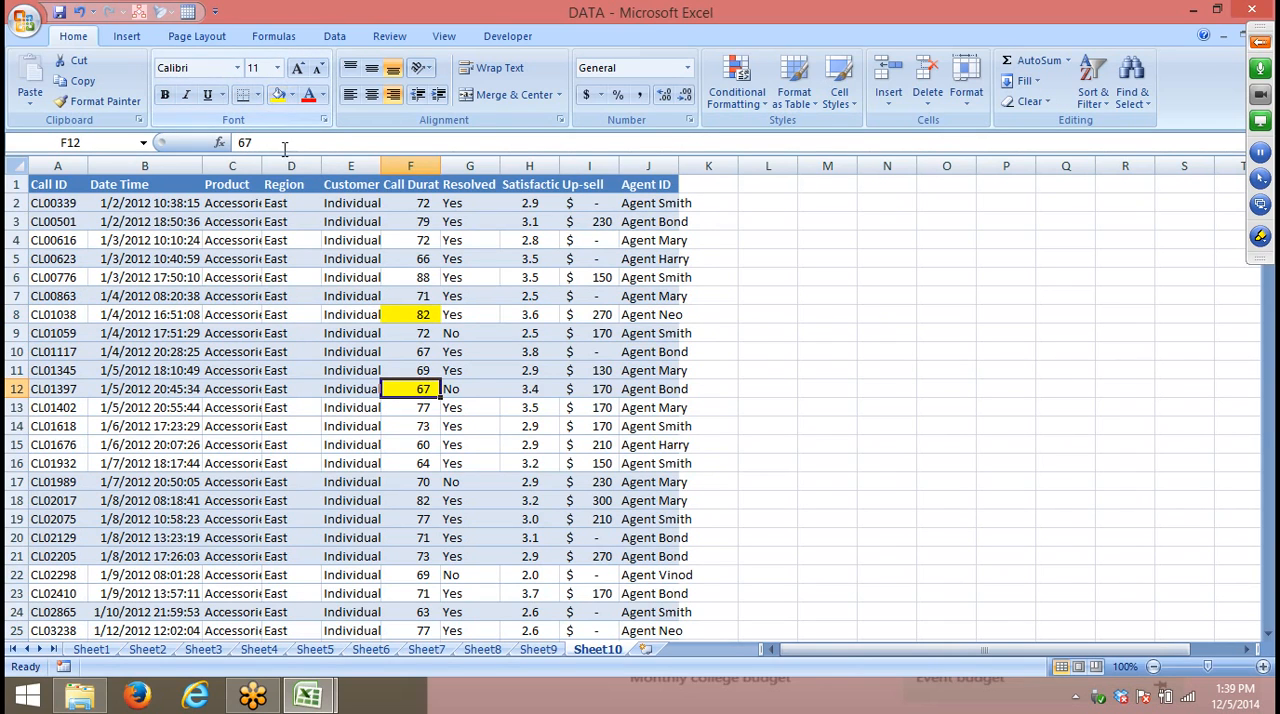
scroll(419, 337, down, 4)
click(419, 334)
click(278, 94)
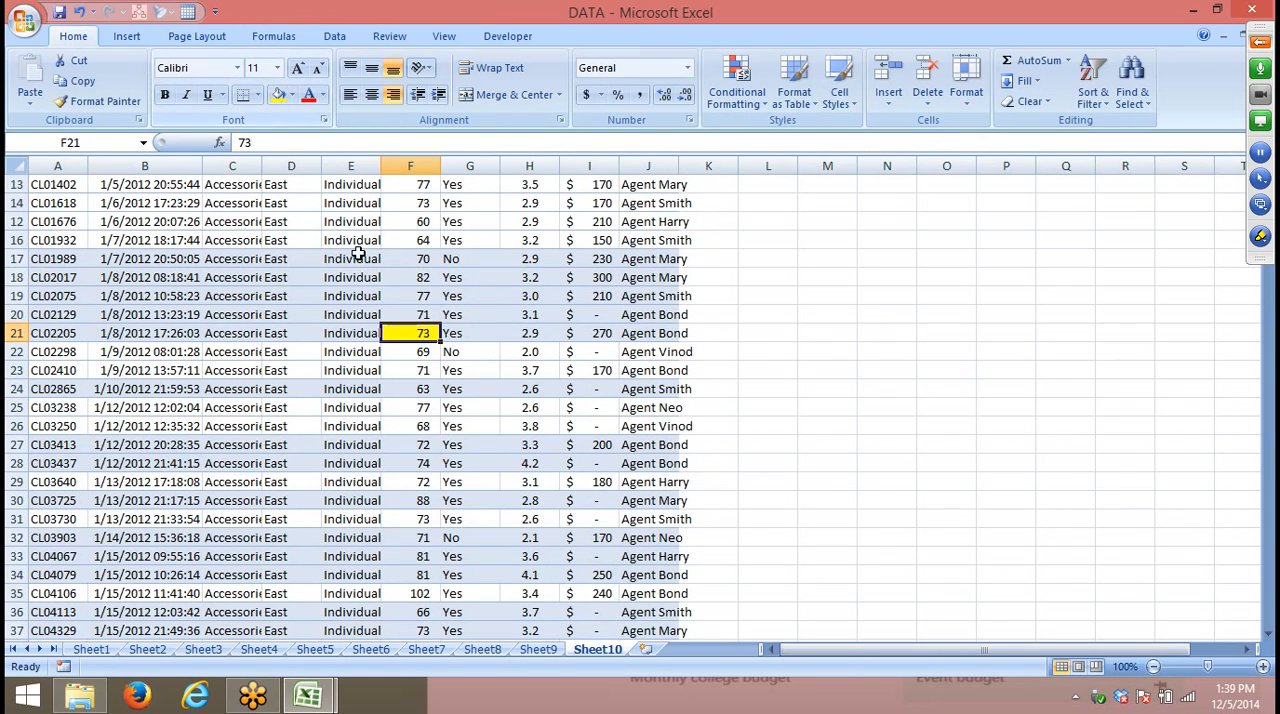
click(435, 407)
click(278, 94)
scroll(422, 335, up, 4)
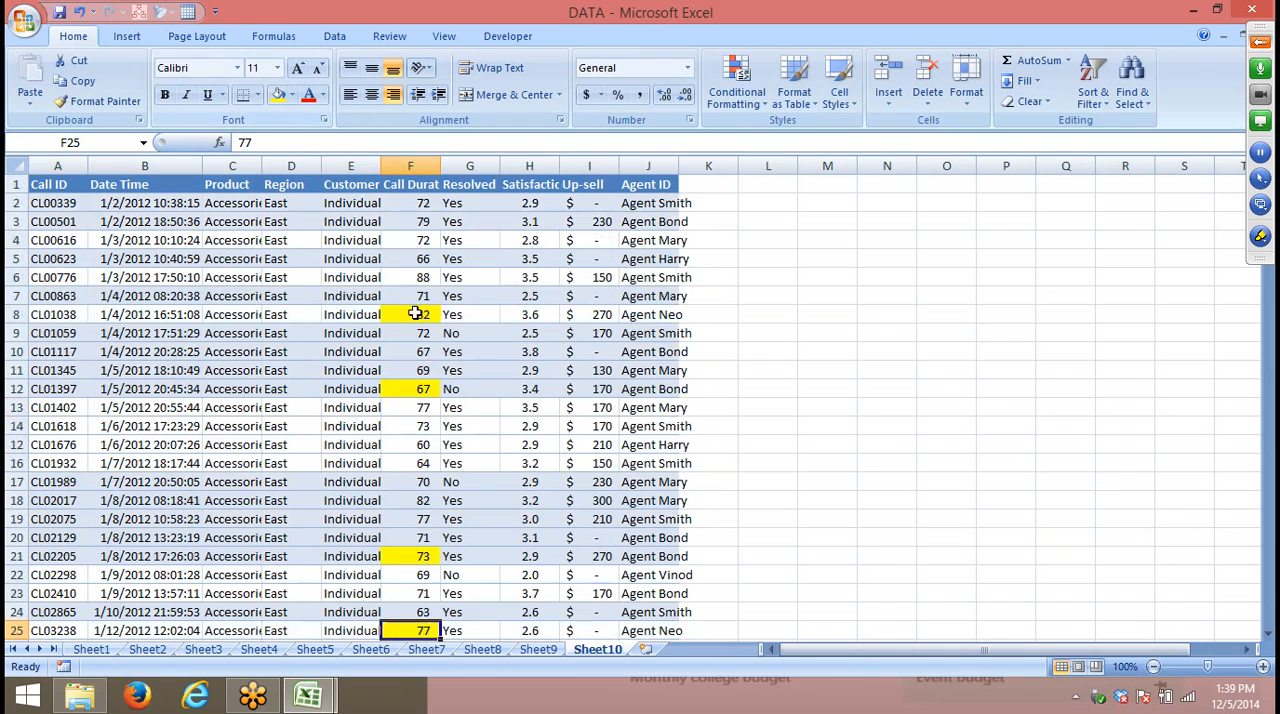
click(425, 444)
click(278, 94)
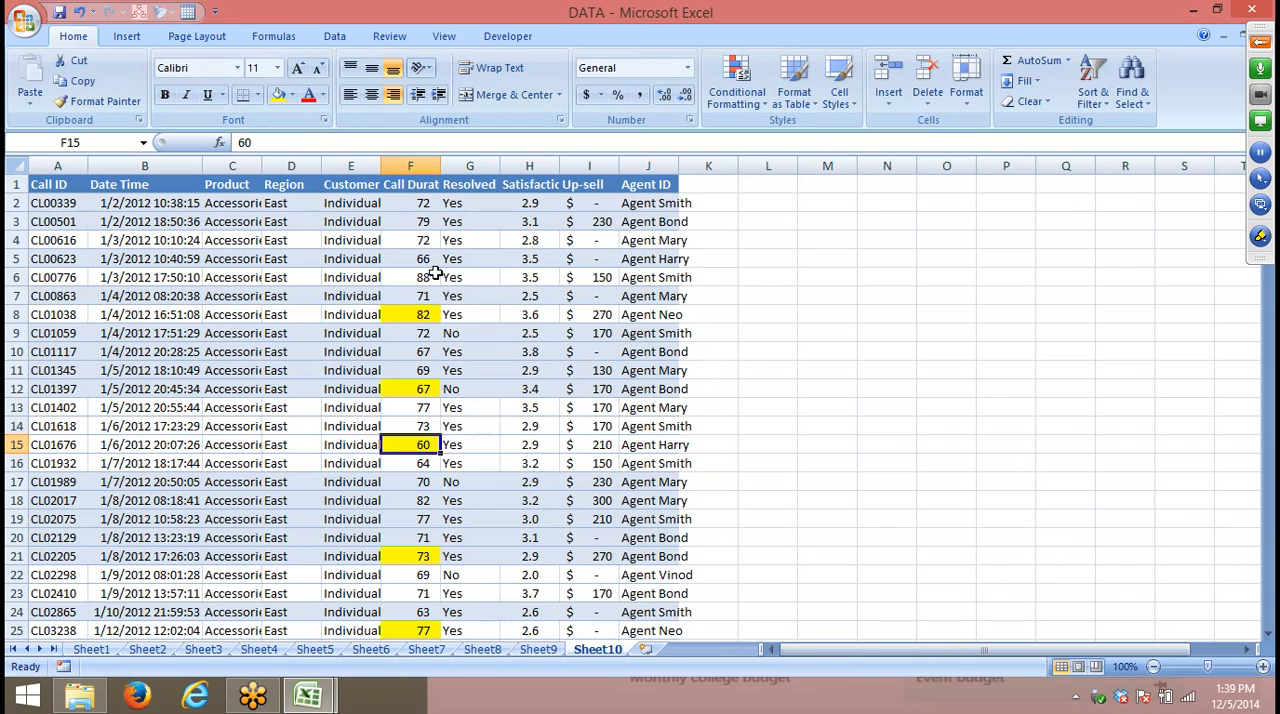
- Start a custom sort of the call records and delete its Customer Type and Region levels
click(72, 181)
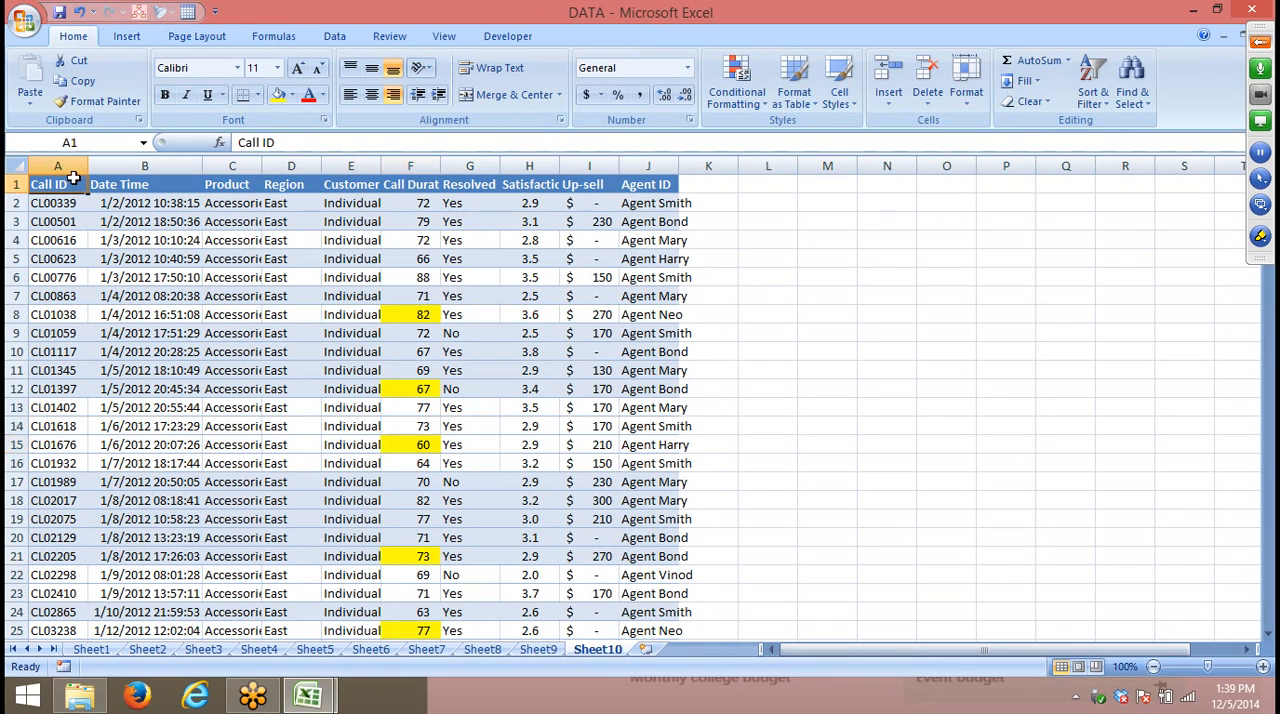
click(1092, 92)
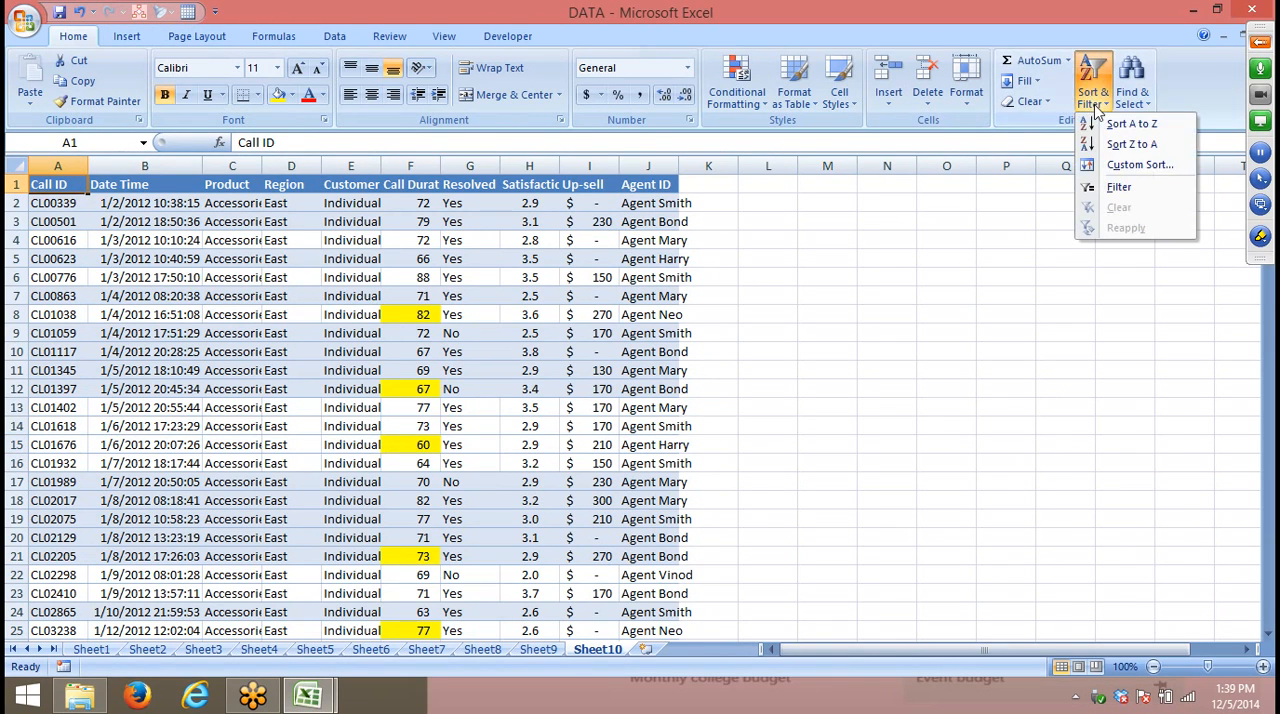
click(1132, 165)
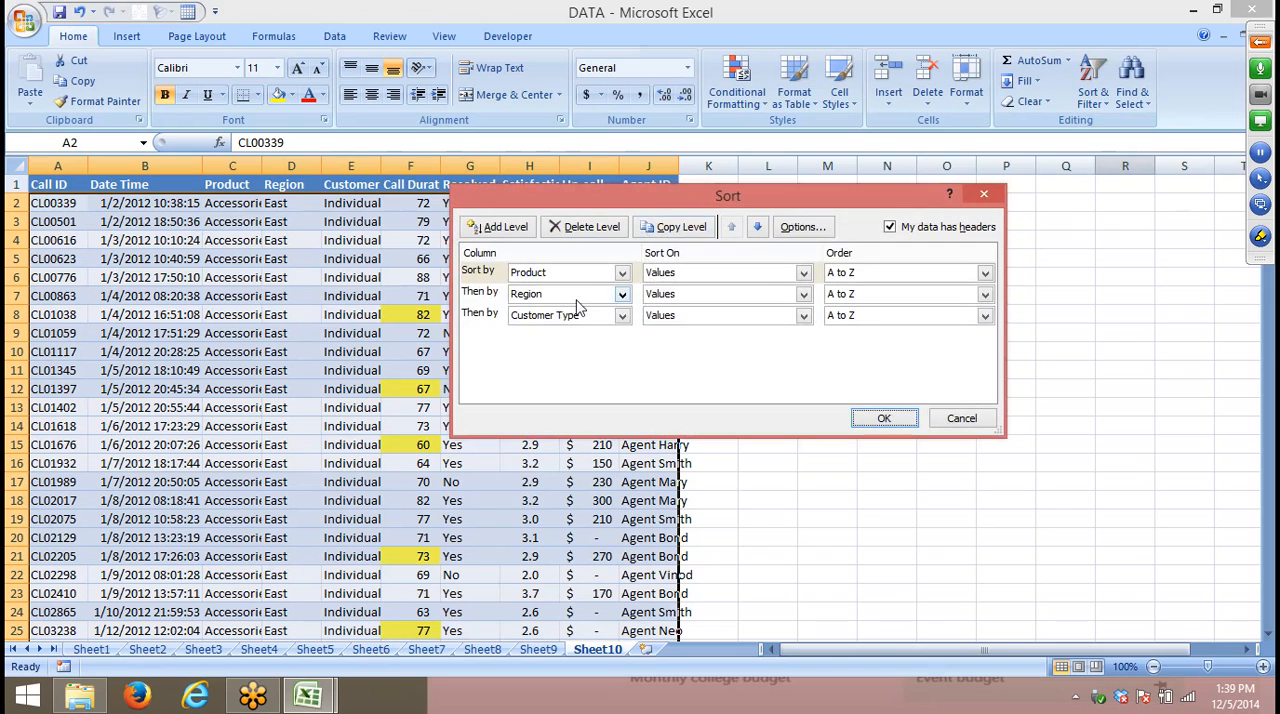
click(478, 316)
click(590, 228)
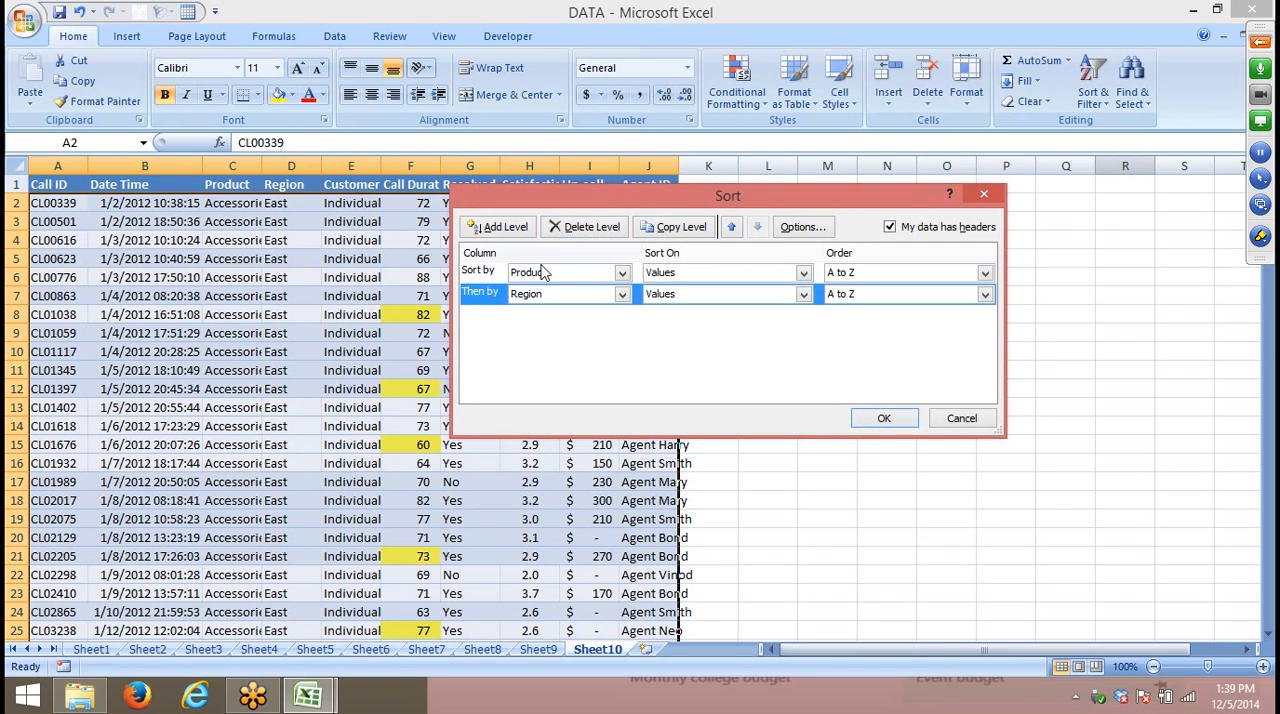
click(582, 227)
- Sort the call records by the cell color of Call Duration, with yellow cells on top
click(533, 274)
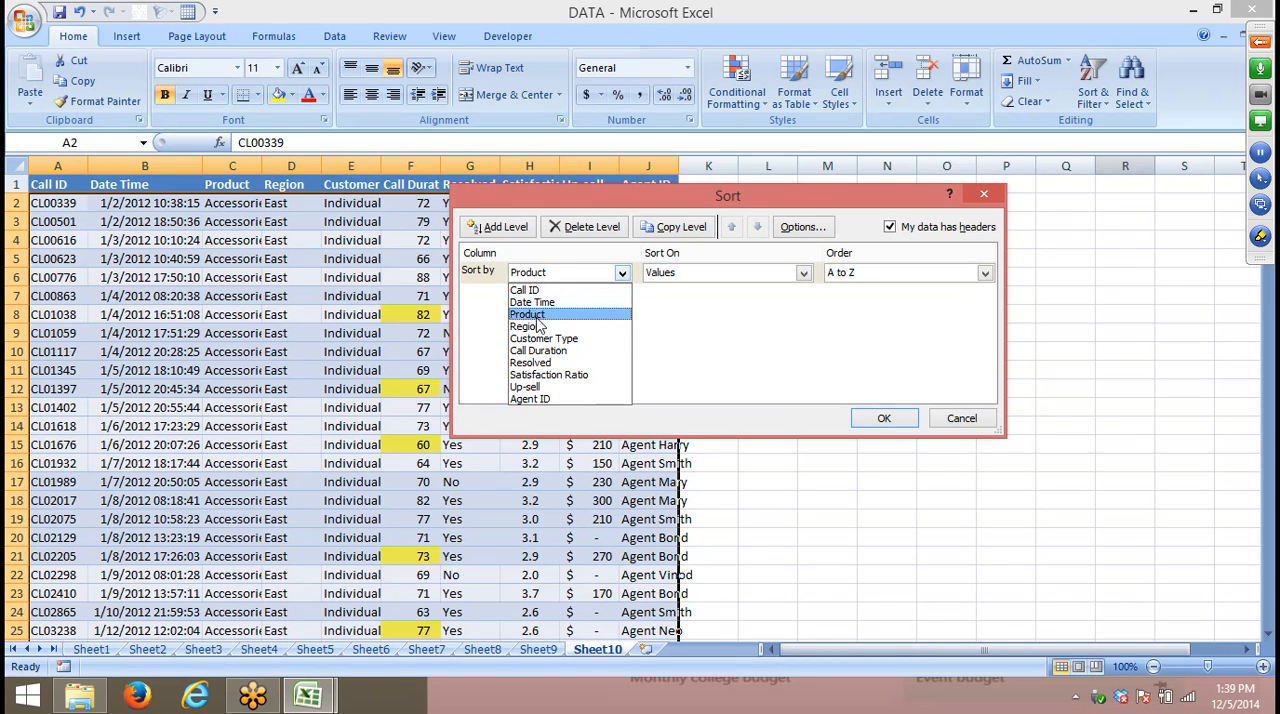
click(546, 350)
click(678, 273)
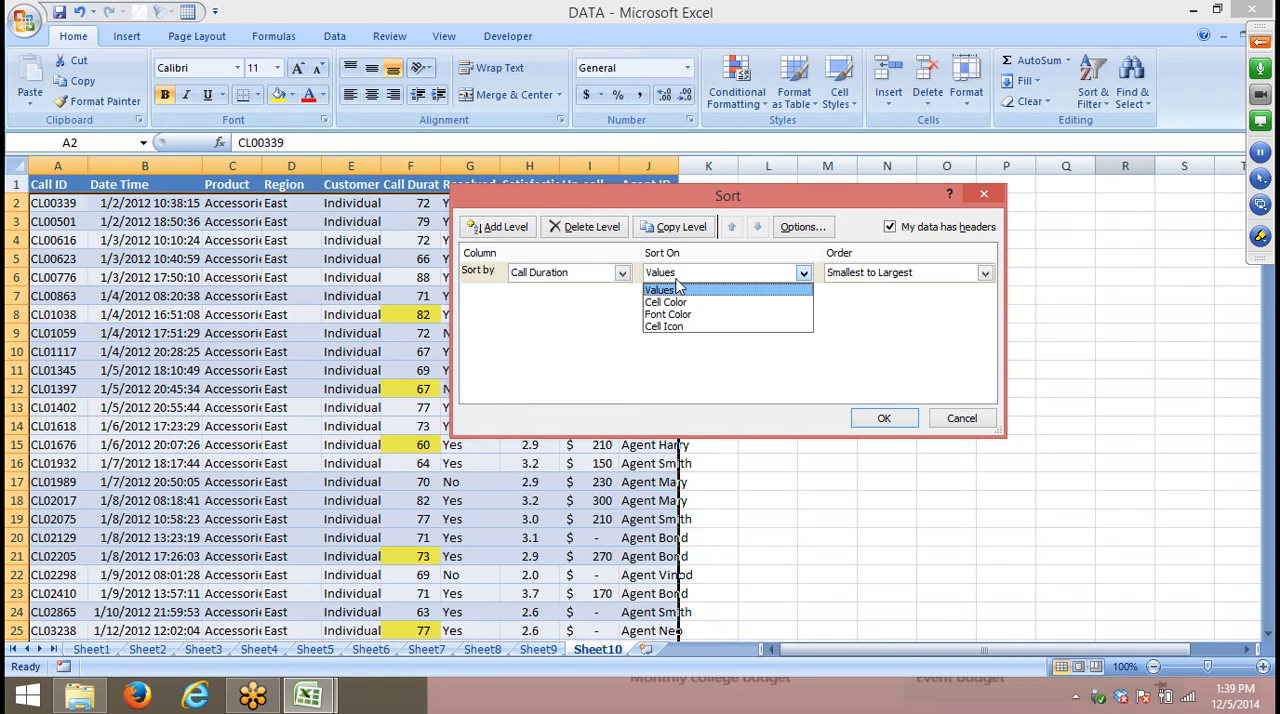
click(680, 302)
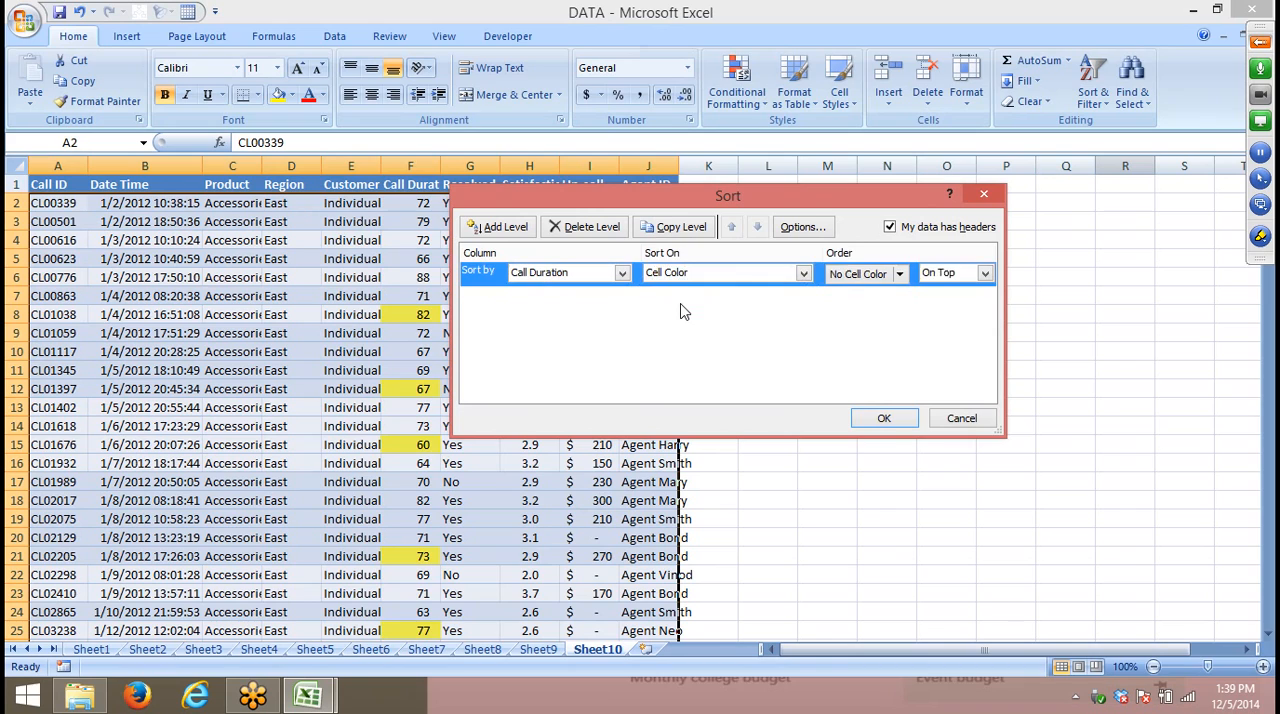
click(899, 275)
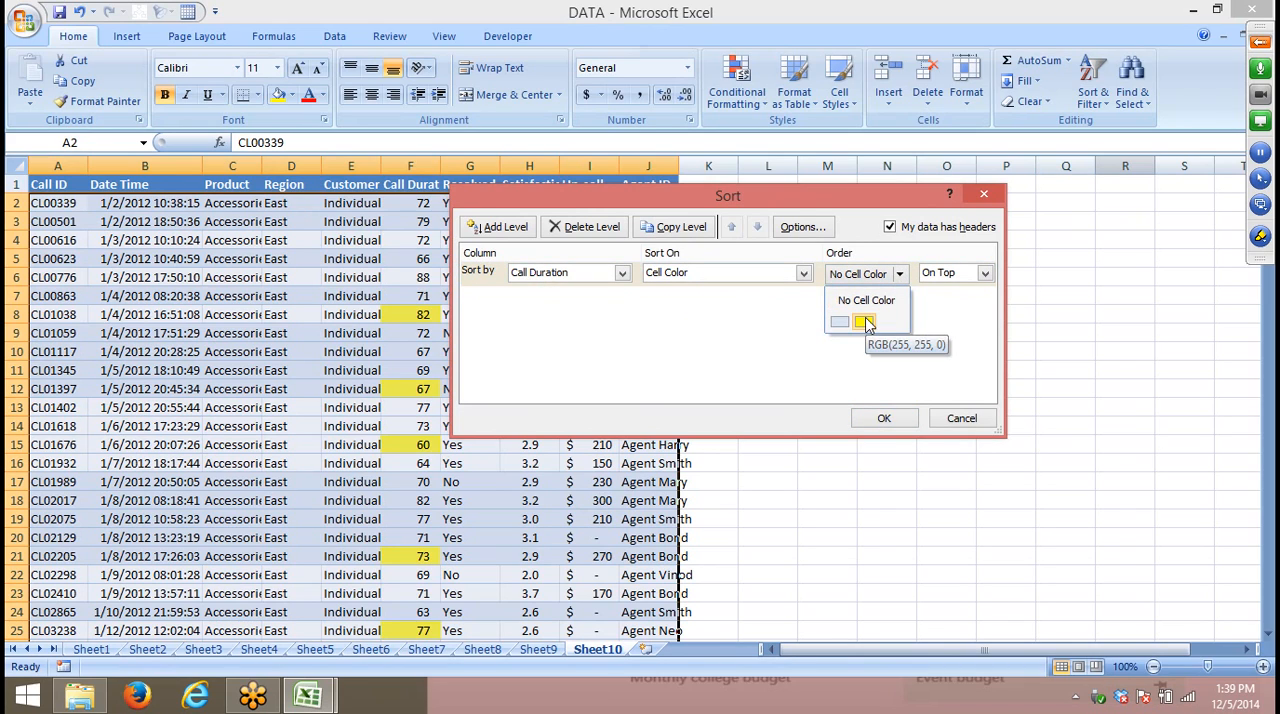
click(866, 323)
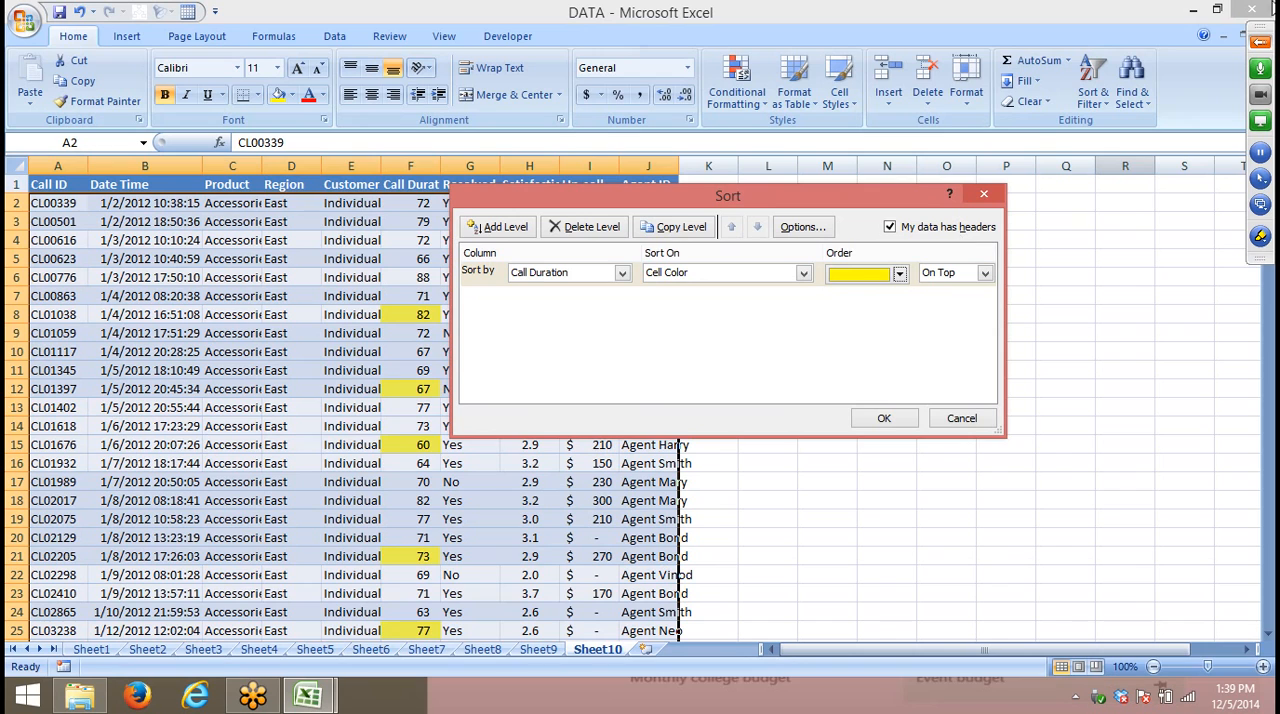
click(1260, 42)
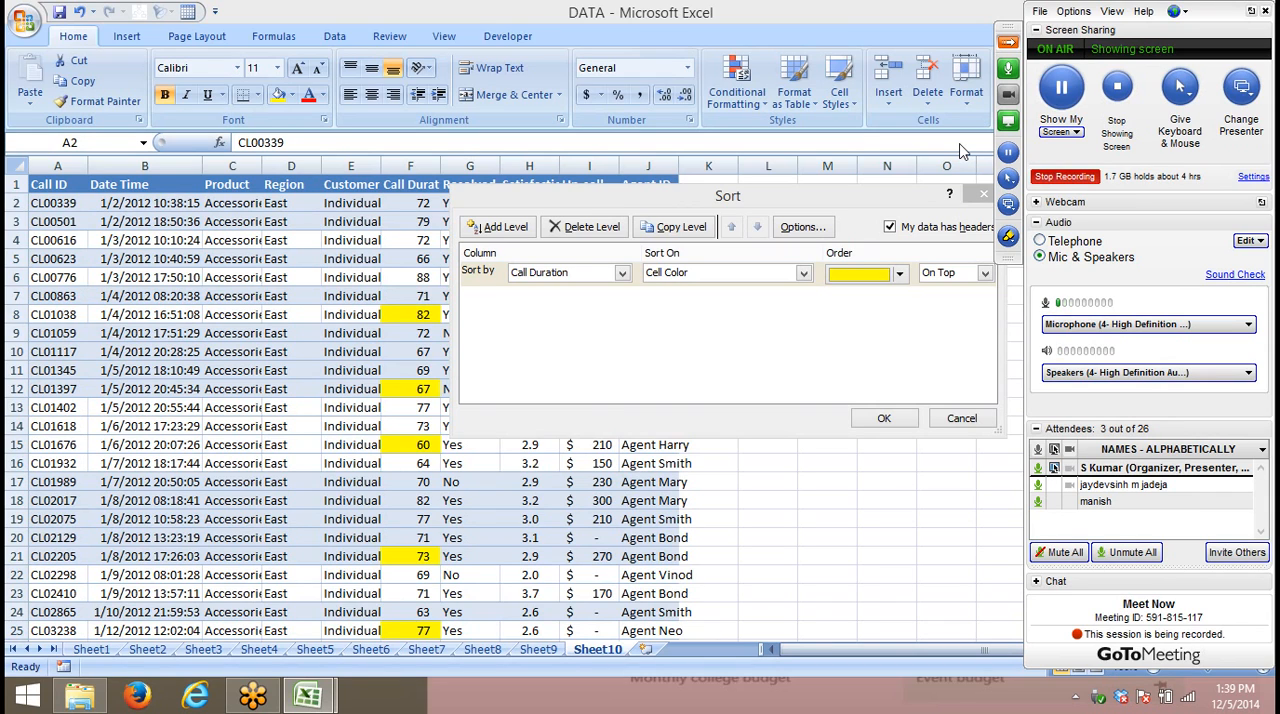
drag(880, 200, 708, 199)
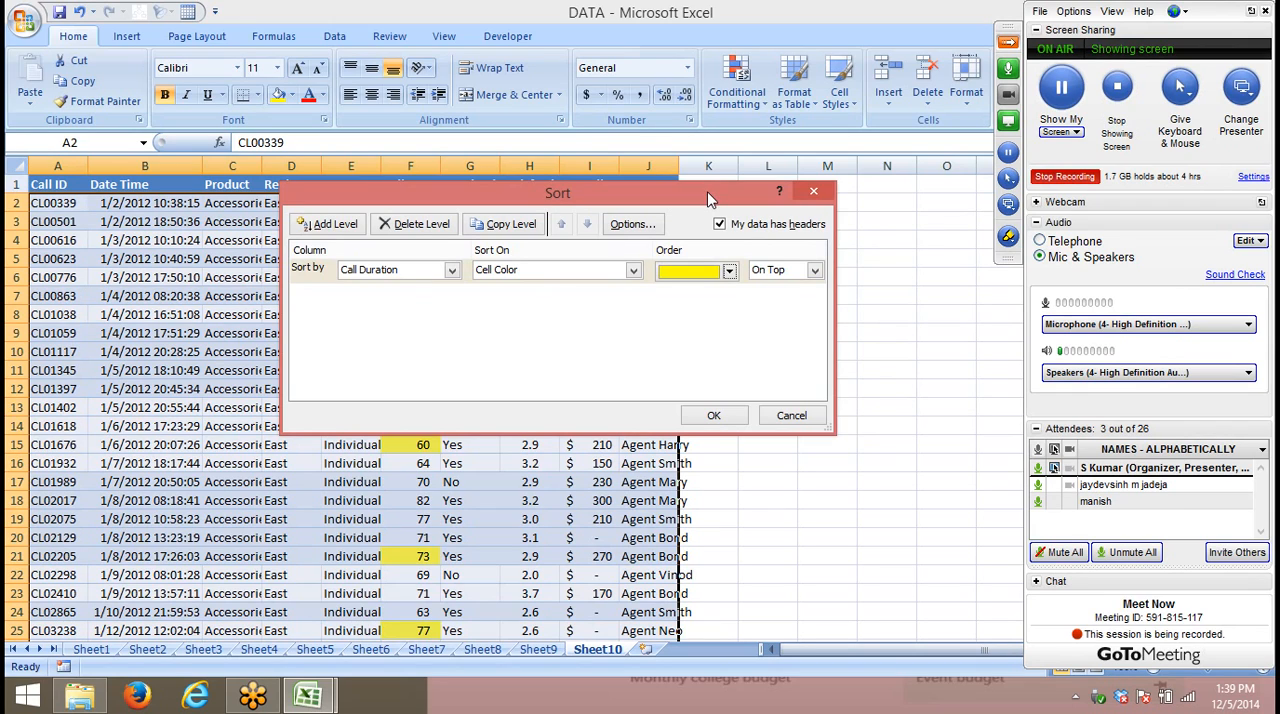
click(712, 416)
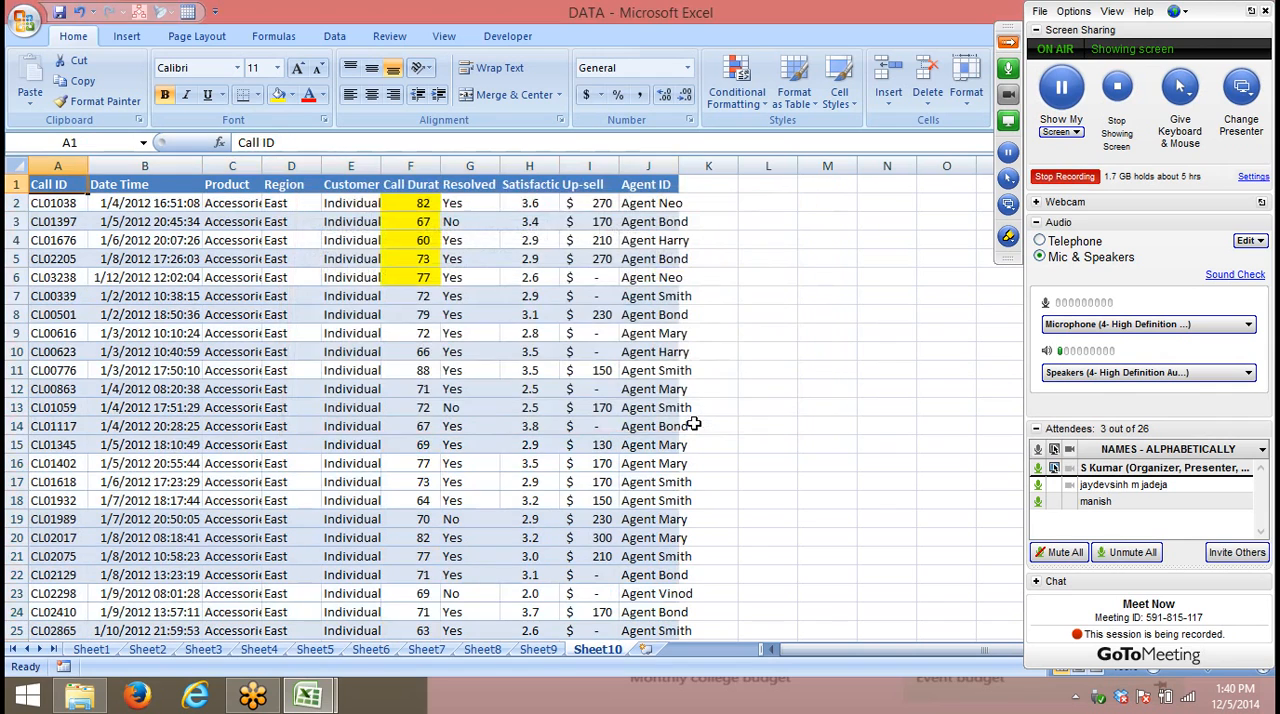
- Stop the GoToMeeting session recording and start it again
click(555, 348)
click(1064, 176)
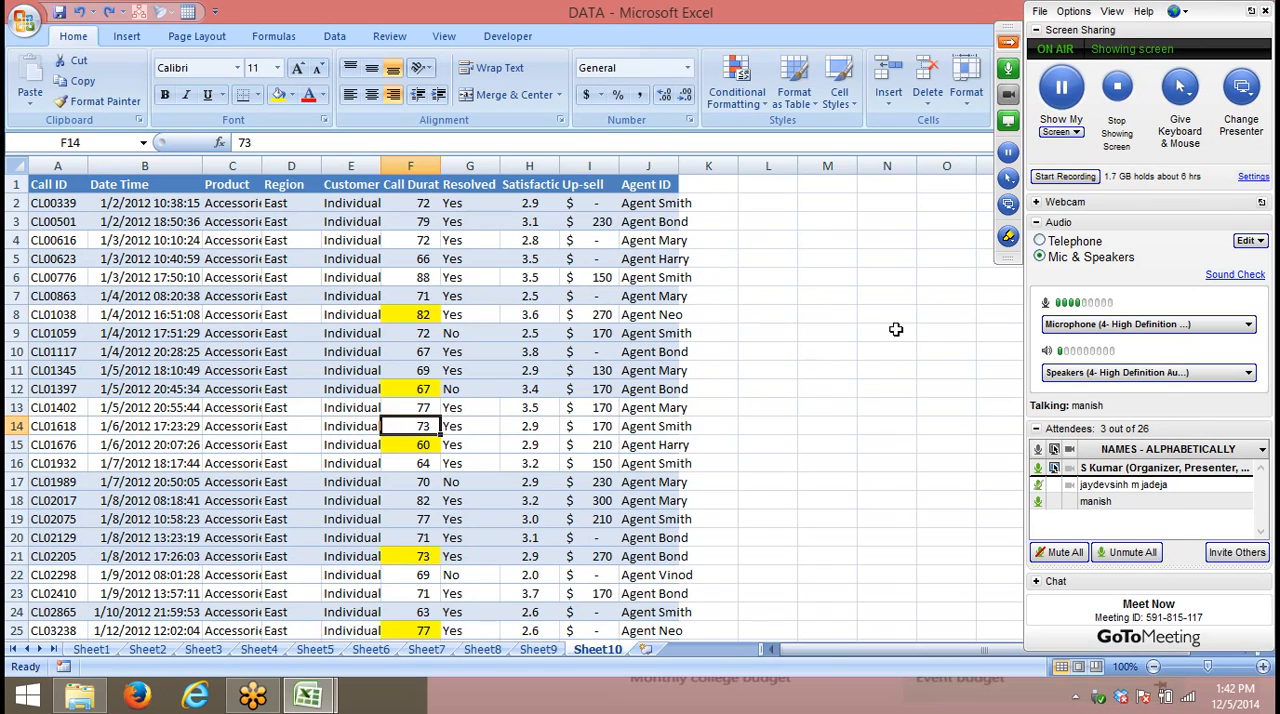
click(1063, 177)
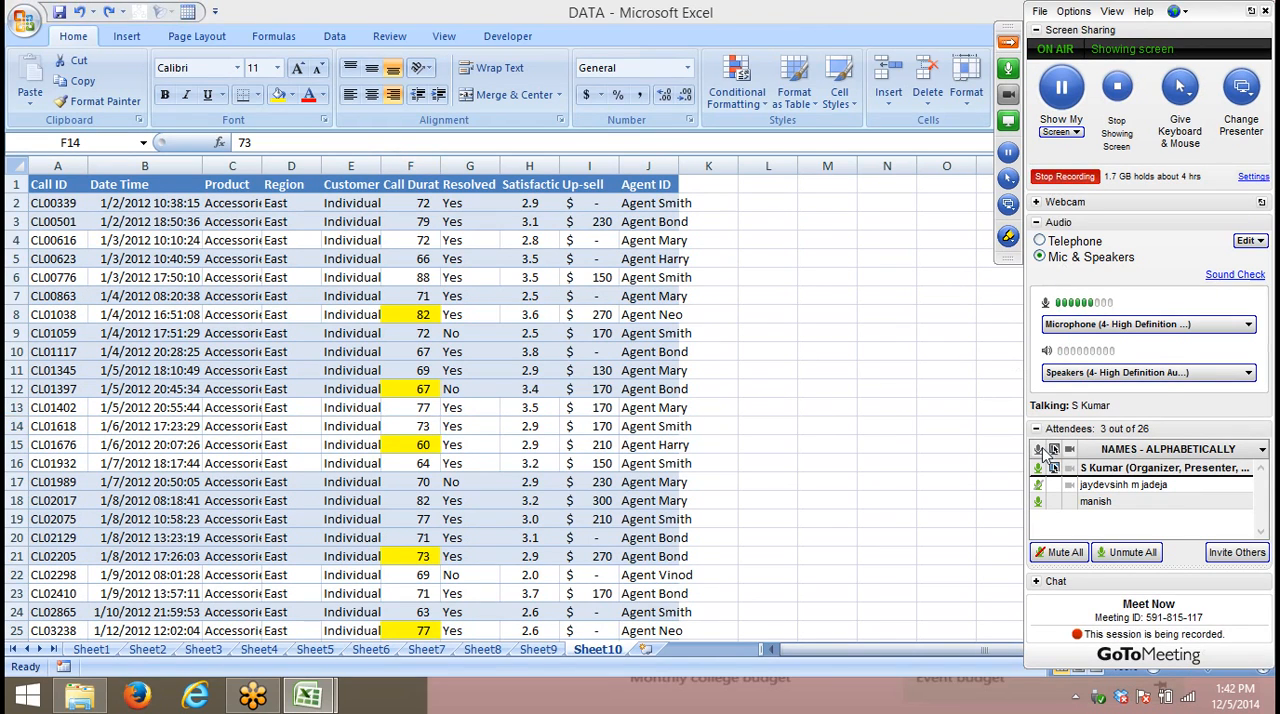
- Set up a new custom sort from the Call ID header, keeping only the Product level and removing Customer Type and Region
click(242, 186)
click(78, 185)
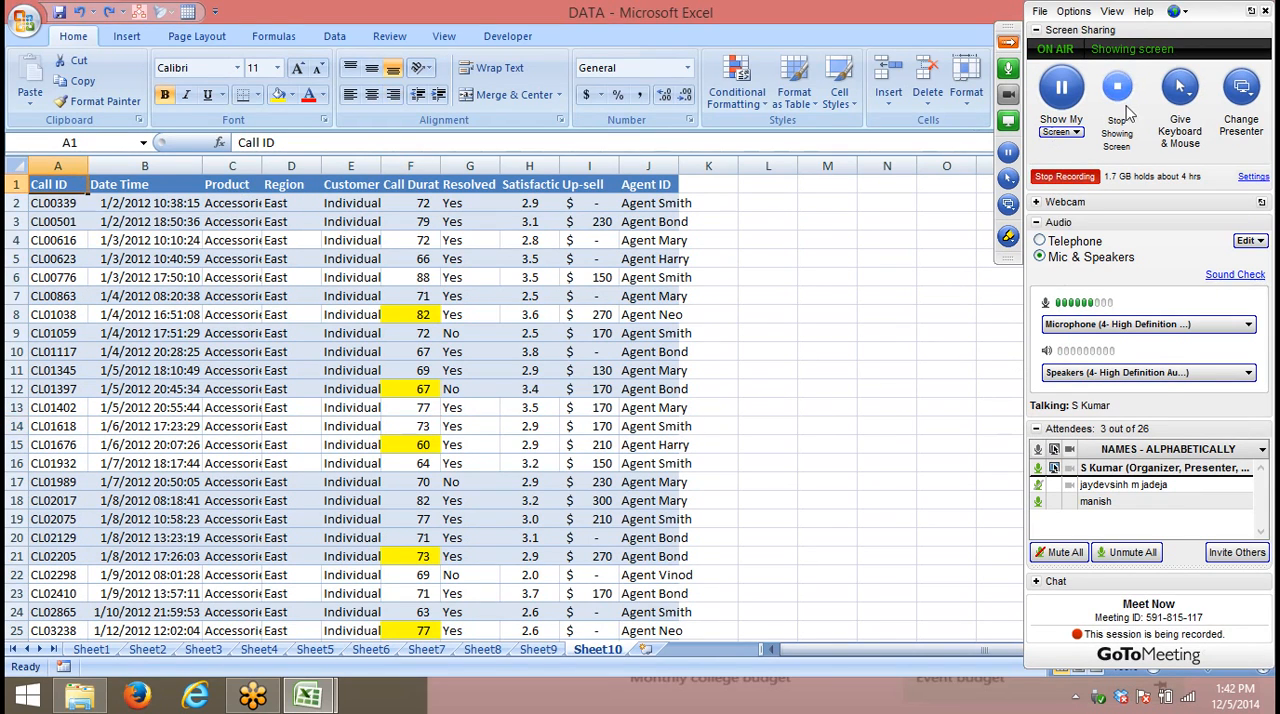
click(1008, 41)
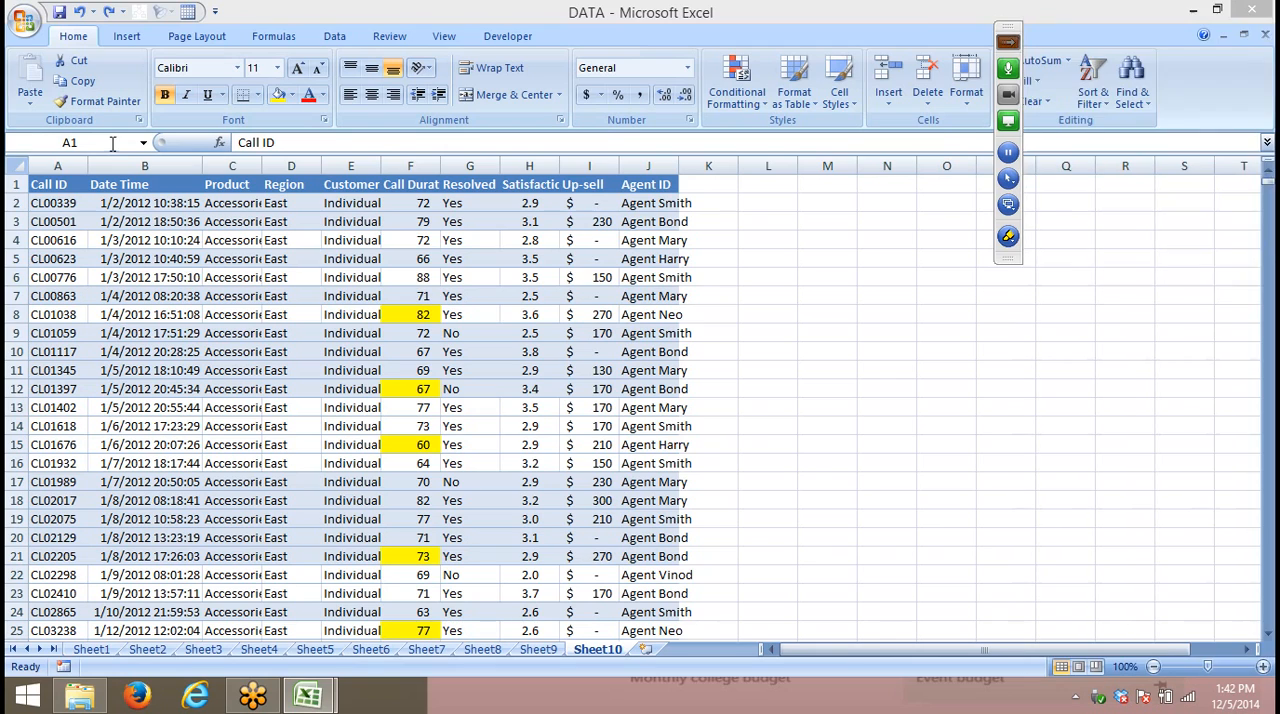
click(1090, 110)
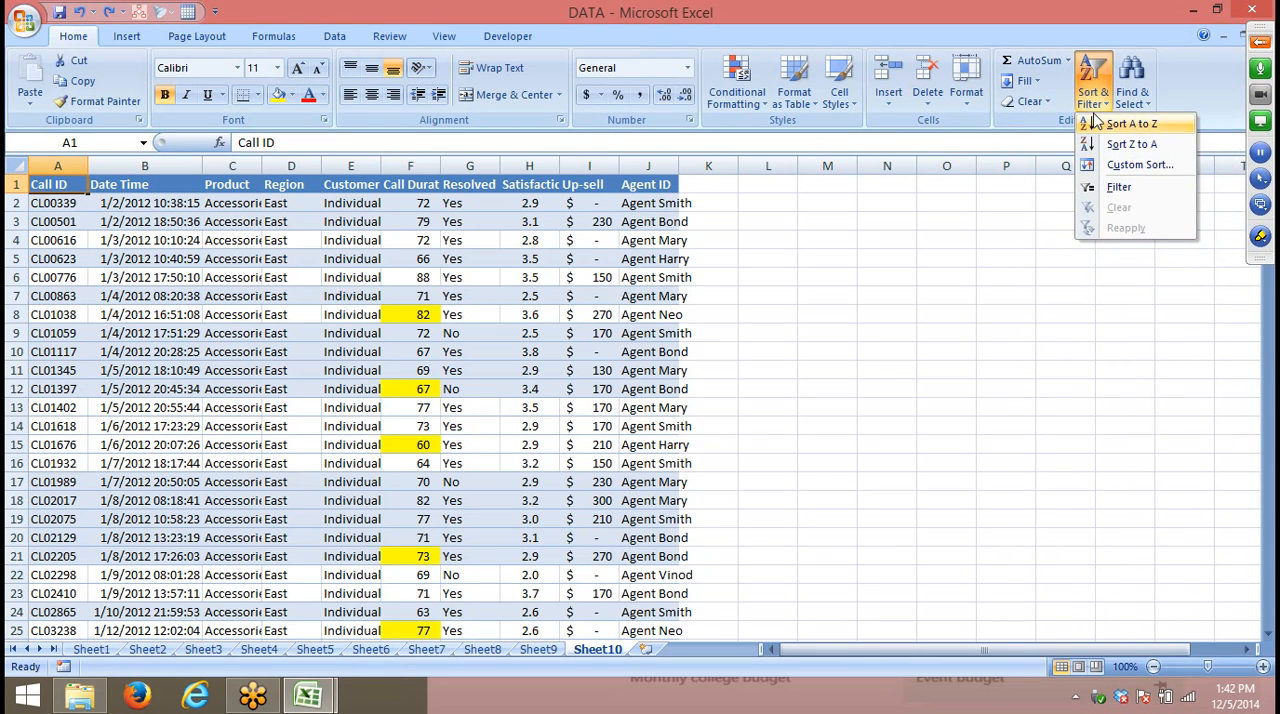
click(1113, 165)
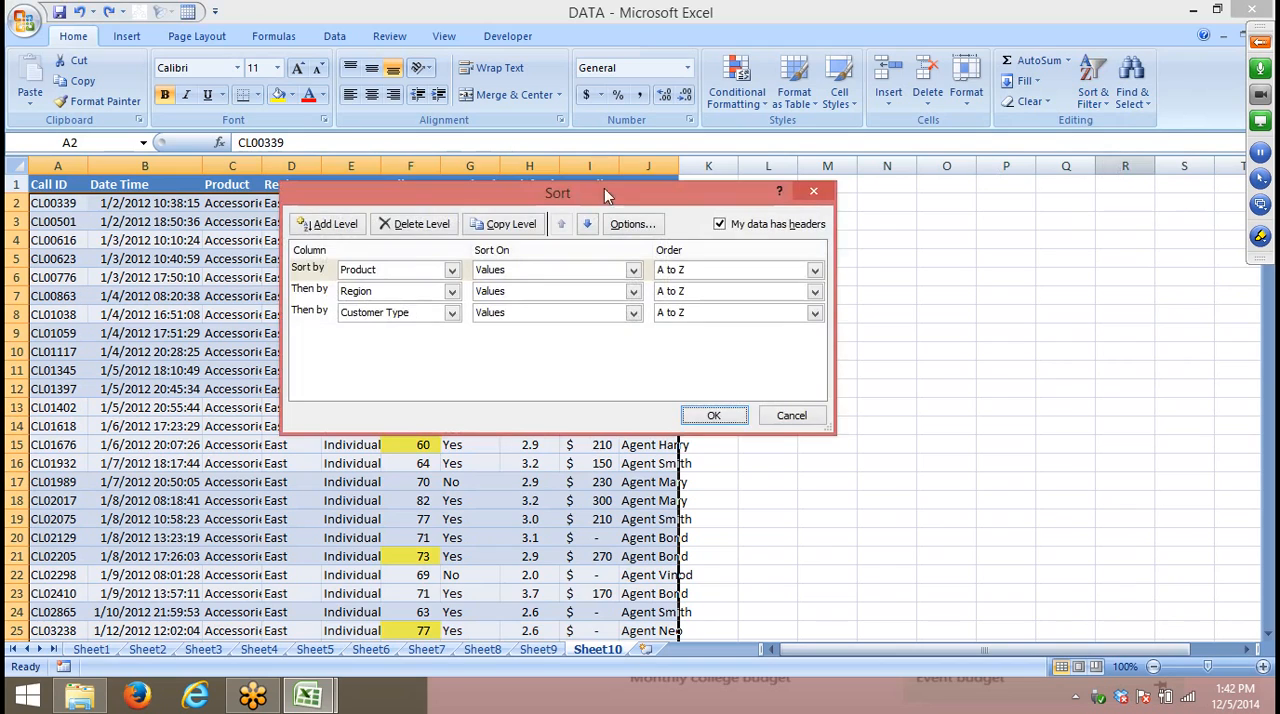
click(310, 313)
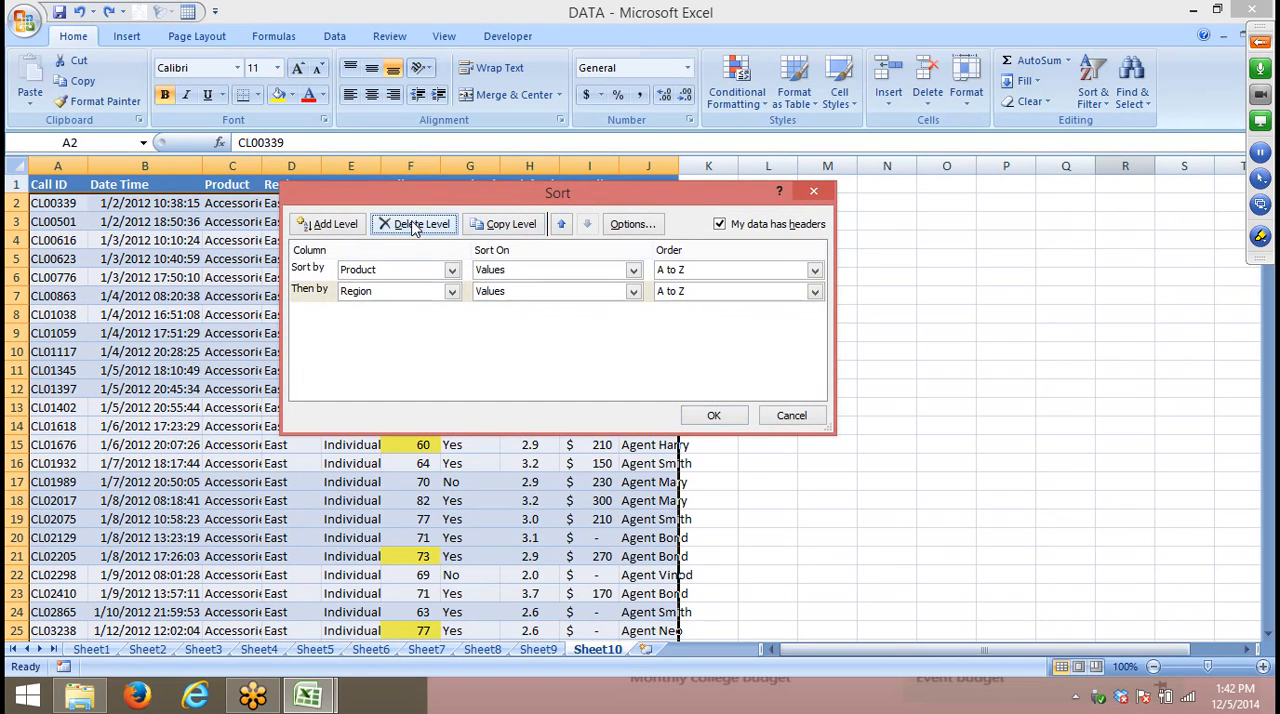
click(320, 290)
click(410, 226)
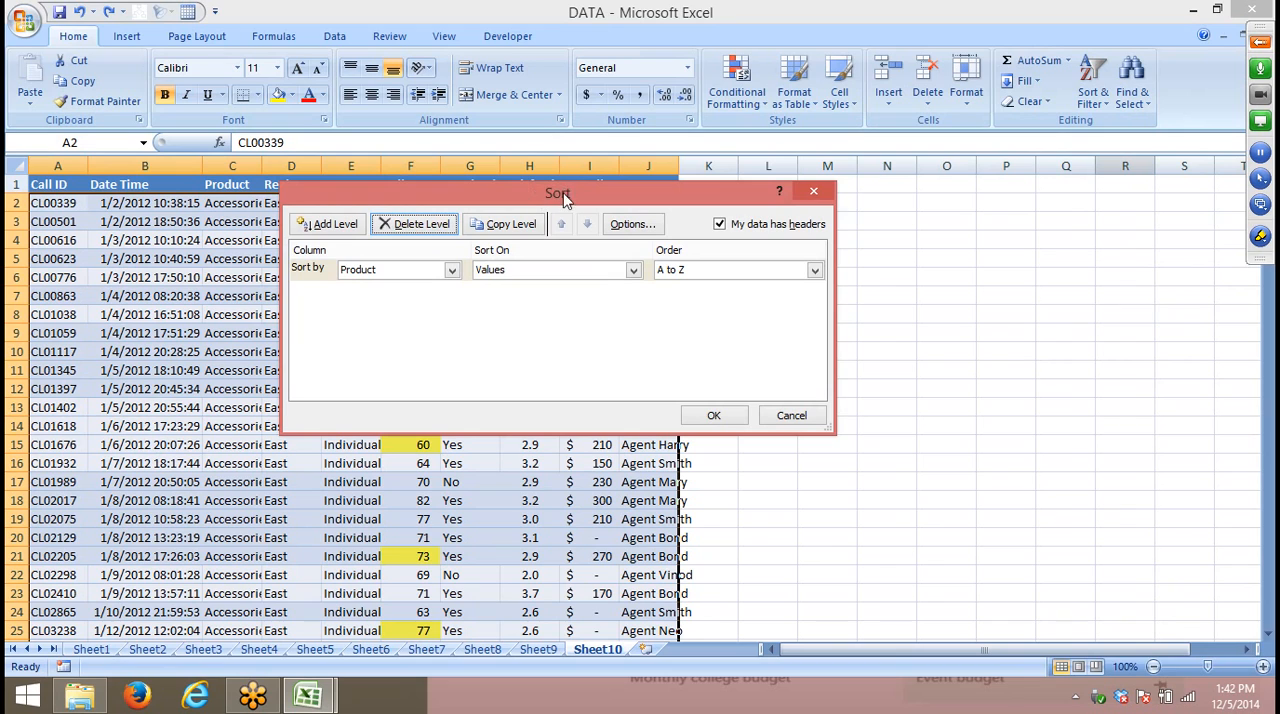
- Change the remaining sort level to Call Duration, sorted on Cell Color
drag(566, 202, 897, 210)
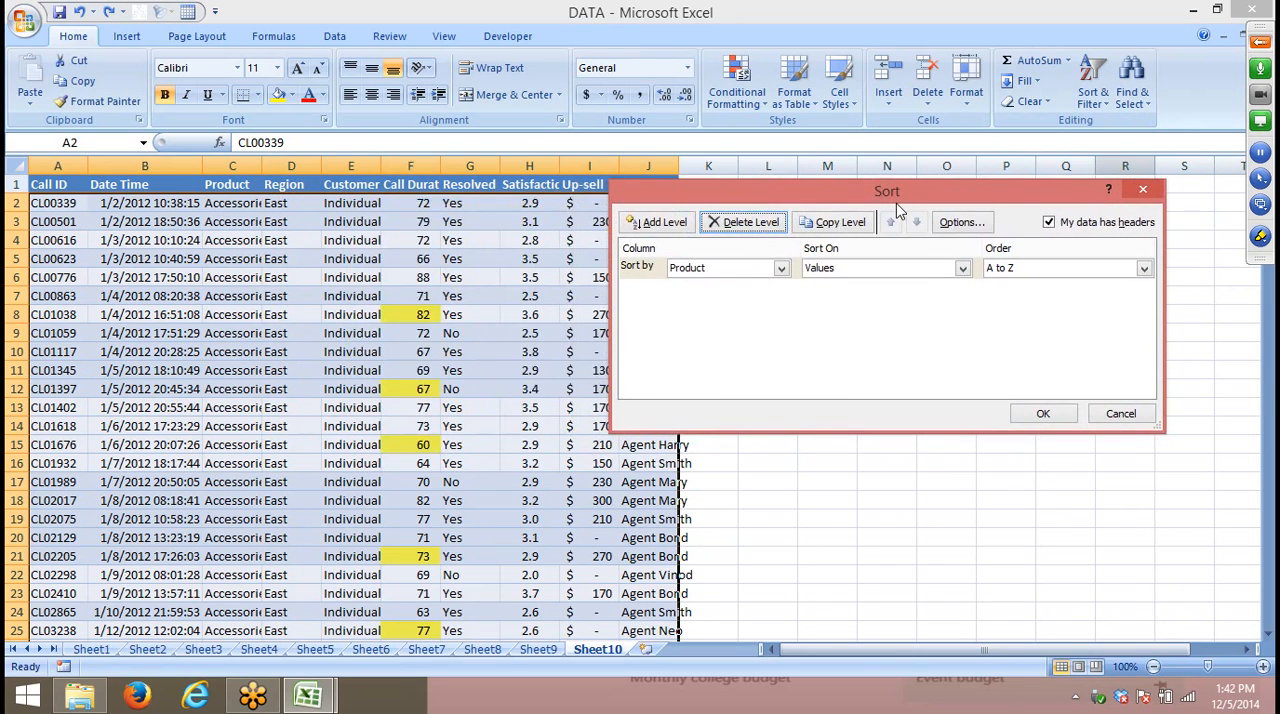
click(750, 271)
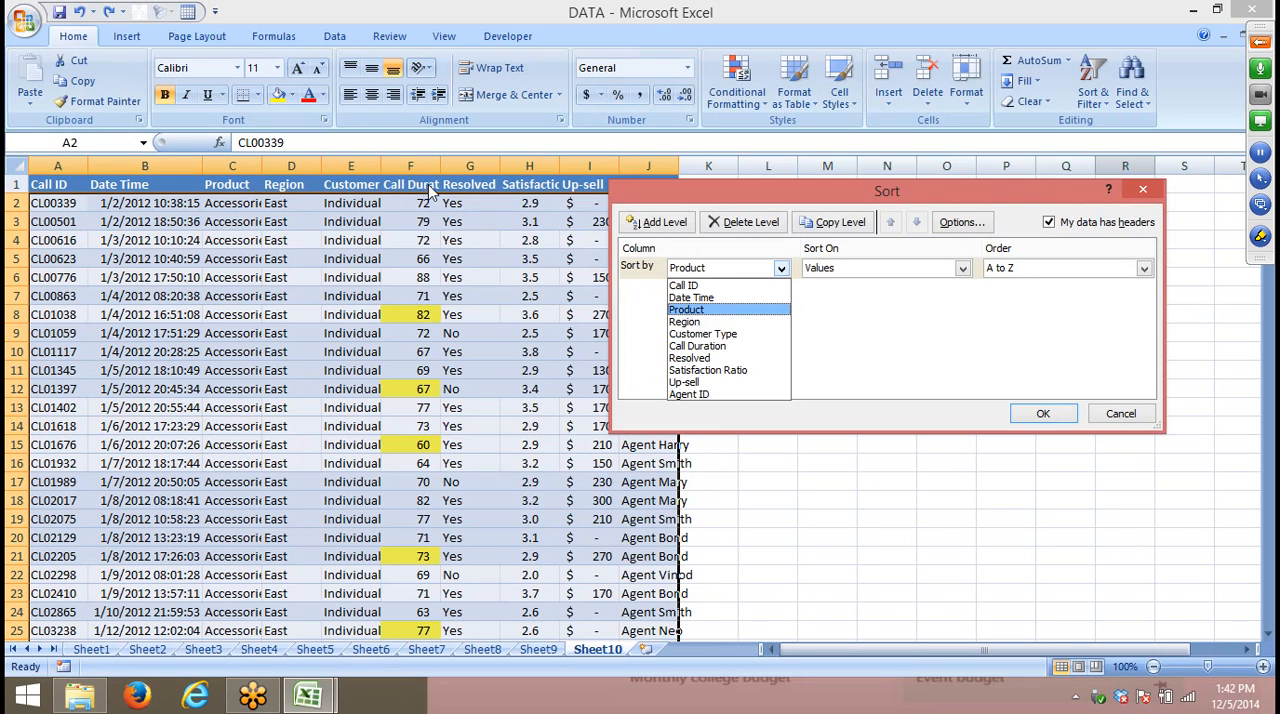
click(700, 346)
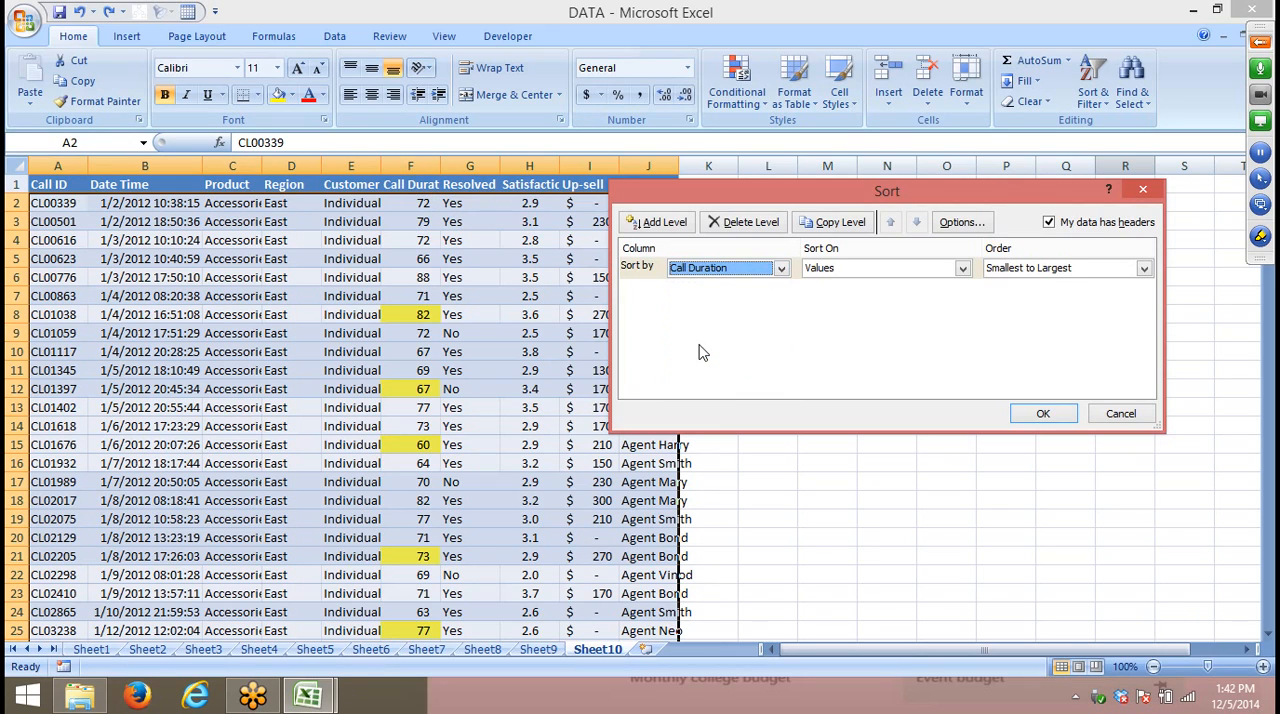
click(819, 270)
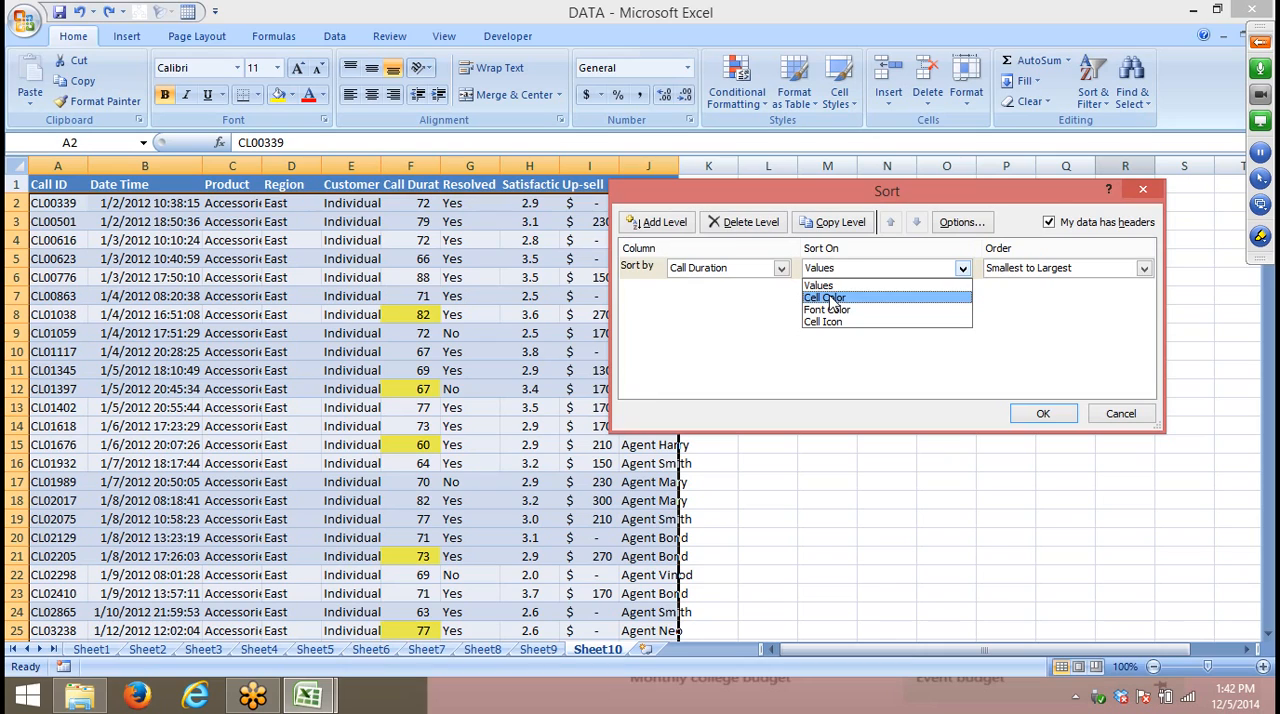
click(834, 299)
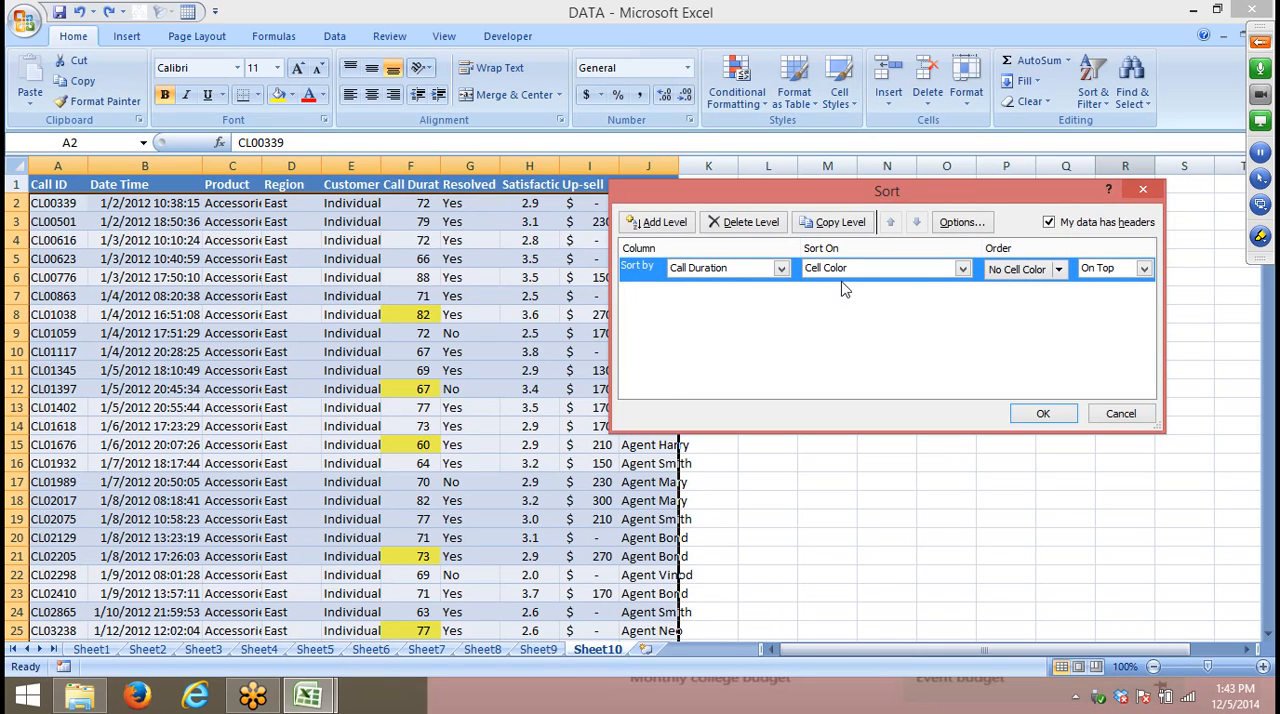
- Expand the full GoToMeeting controls beside the worksheet
click(1260, 42)
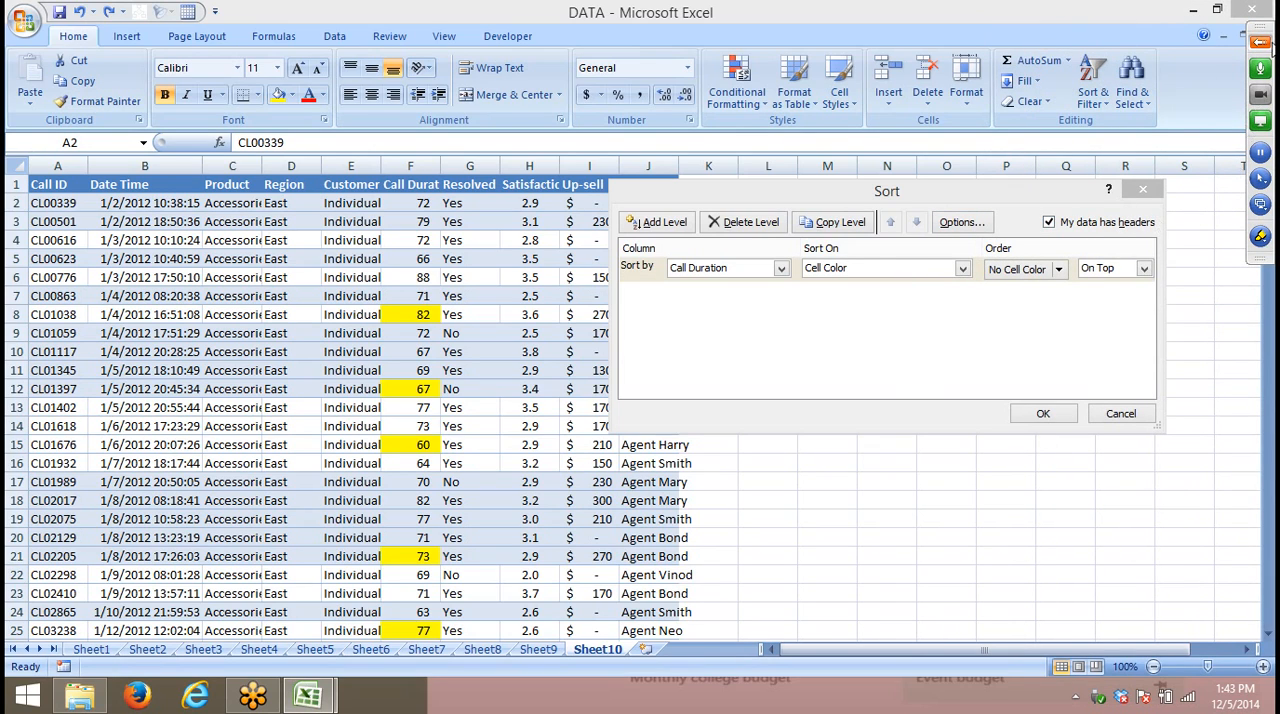
click(1262, 45)
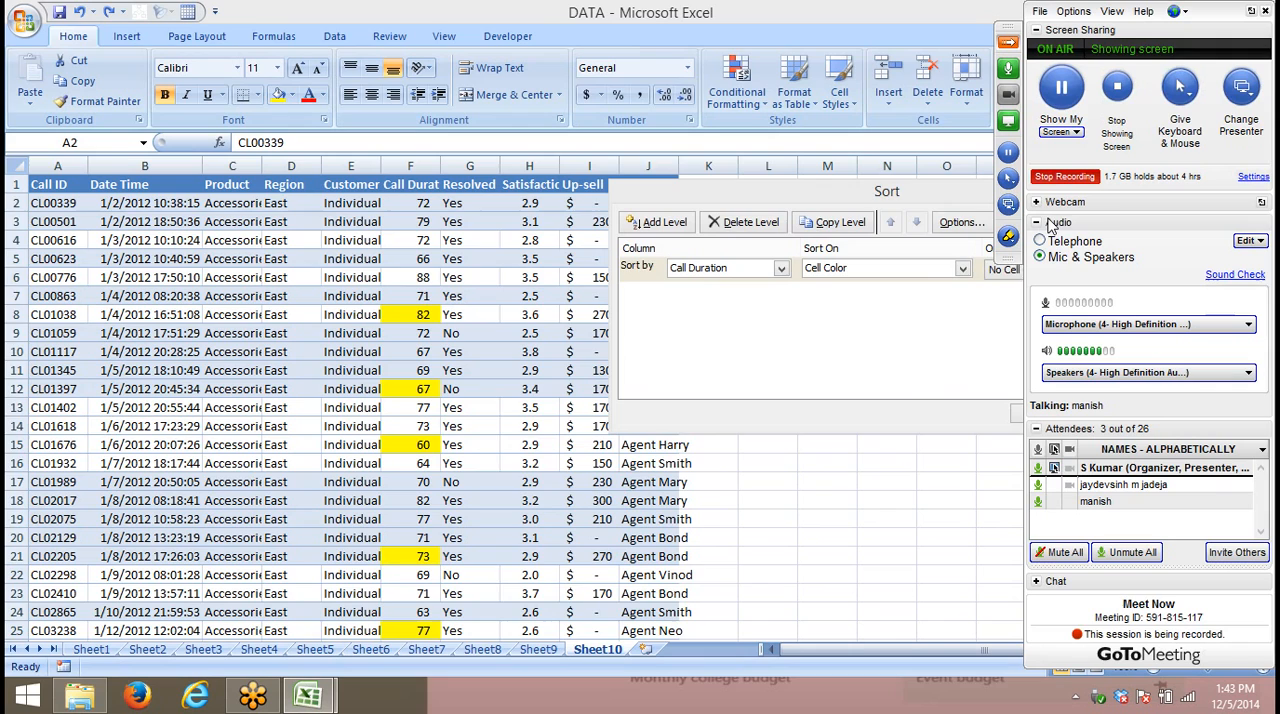
- Pause and resume the GoToMeeting screen sharing, and collapse the control panel to uncover the Sort dialog
click(940, 310)
click(1063, 88)
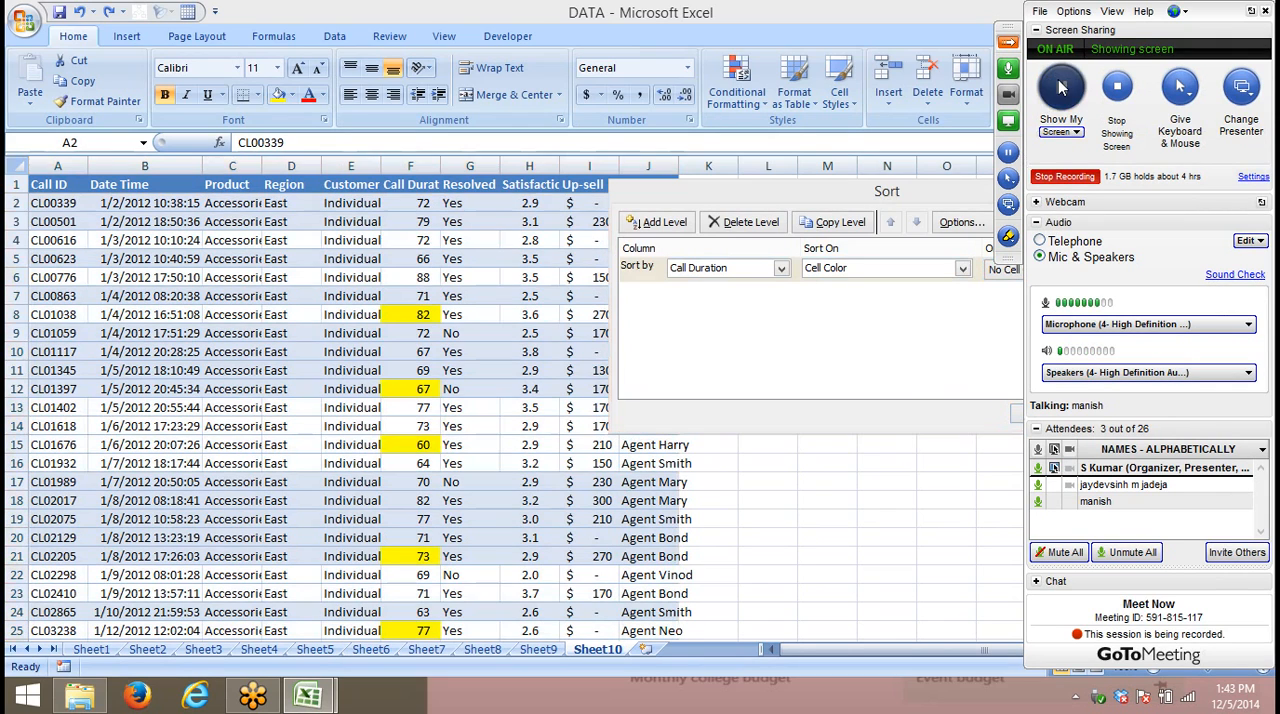
click(1065, 88)
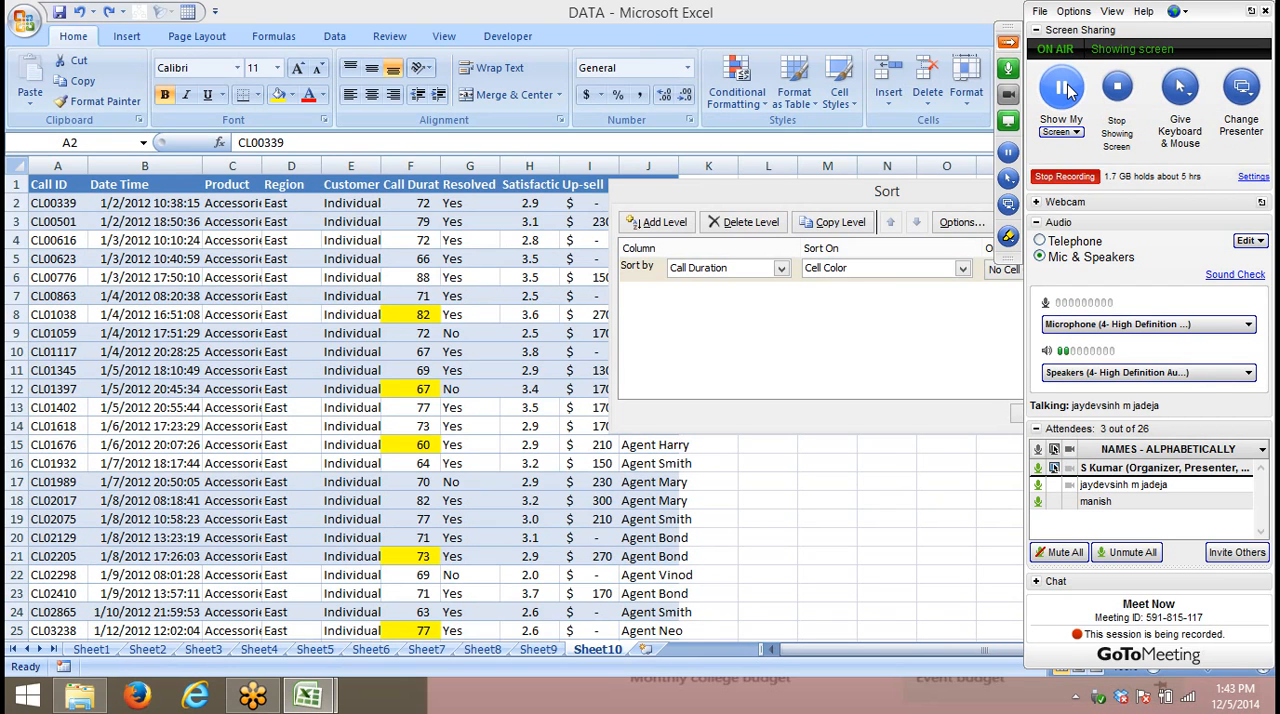
right_click(76, 702)
click(88, 648)
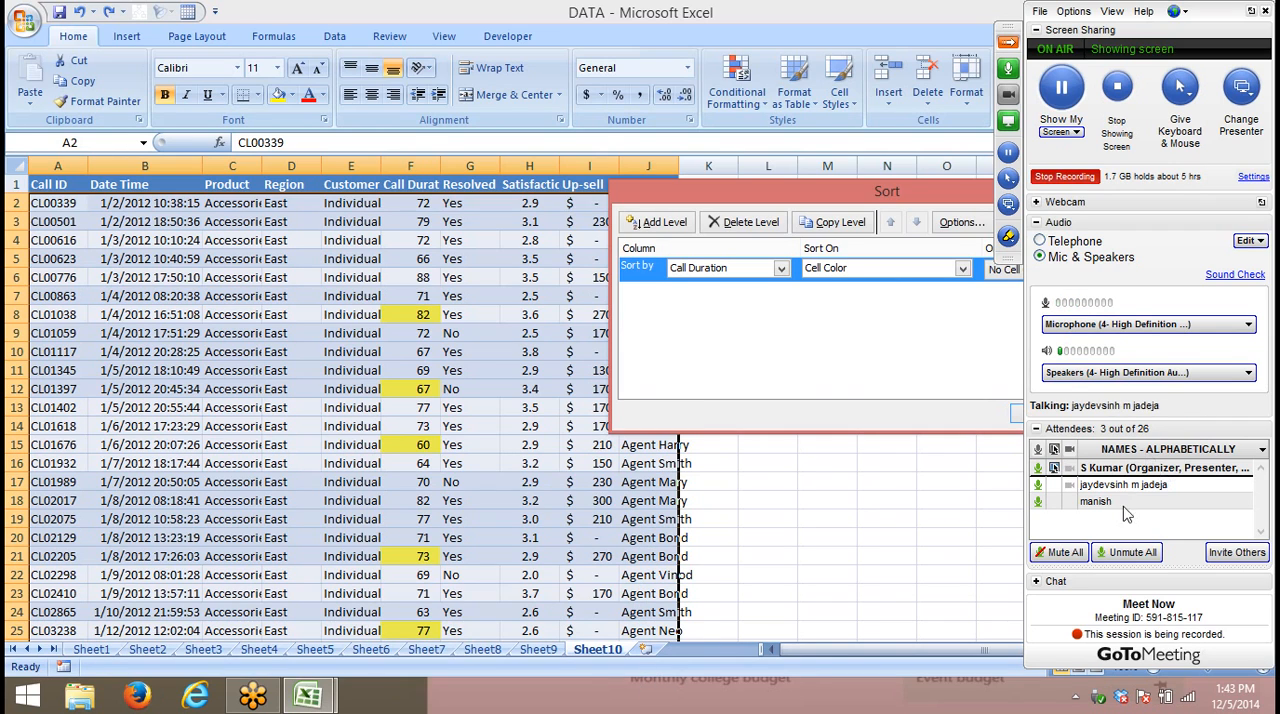
click(1062, 88)
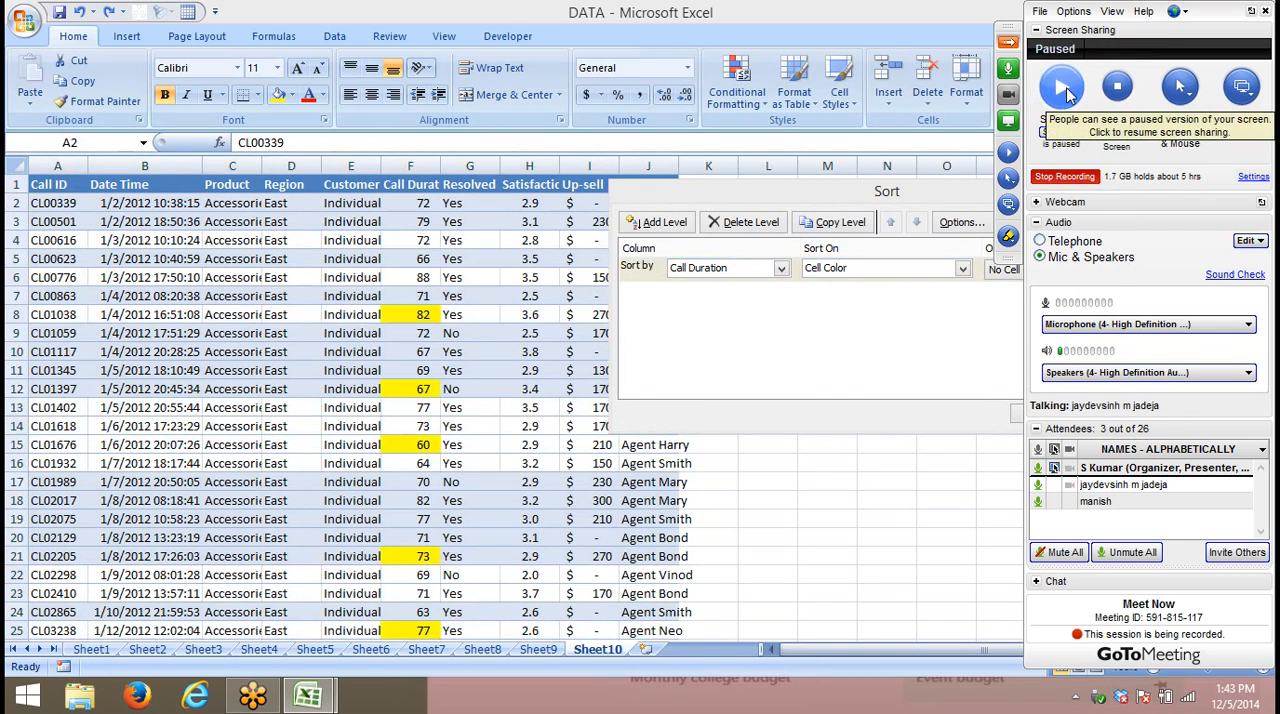
click(1064, 88)
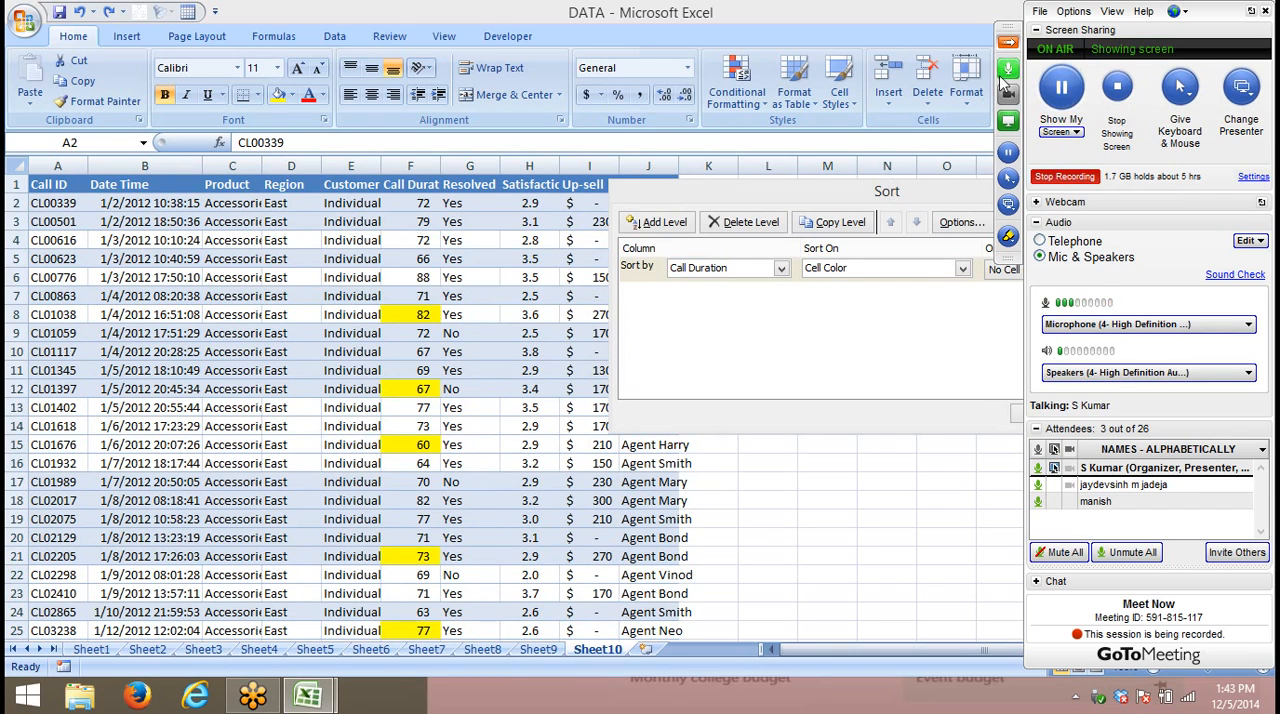
click(1008, 42)
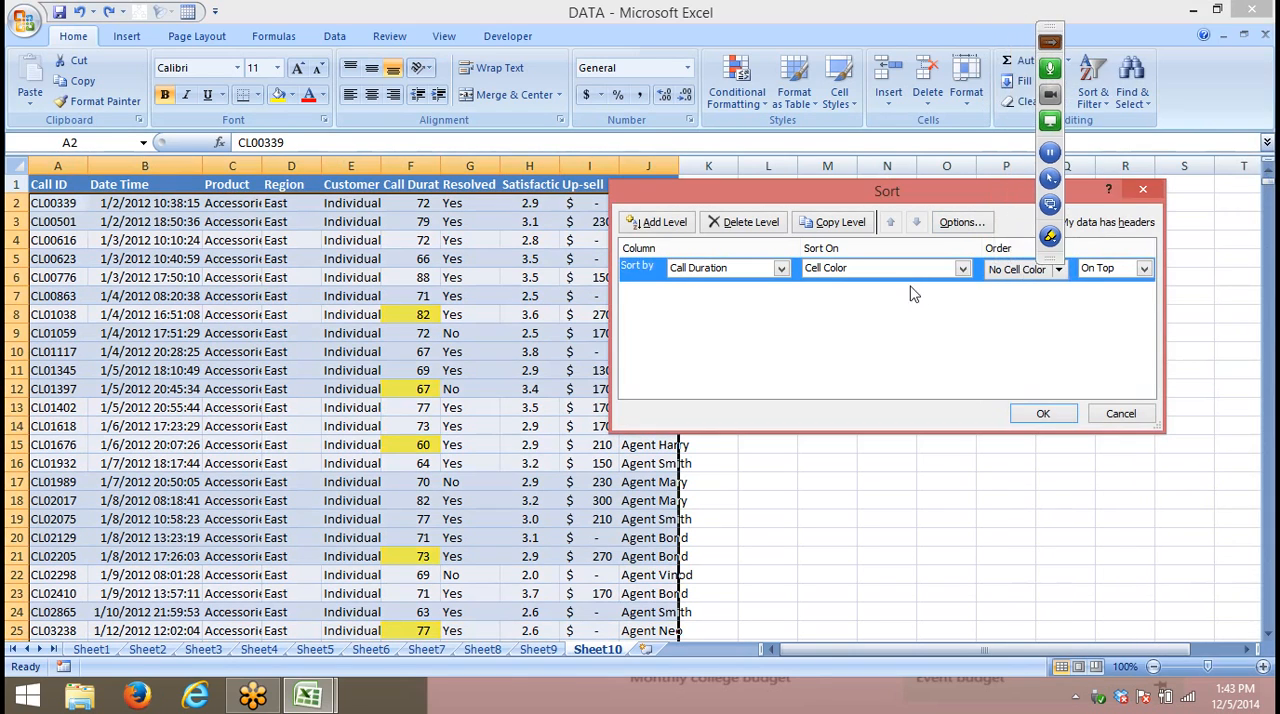
- Sort the records by yellow Call Duration cell color, placed On Bottom, and check the last rows of that column
click(1060, 270)
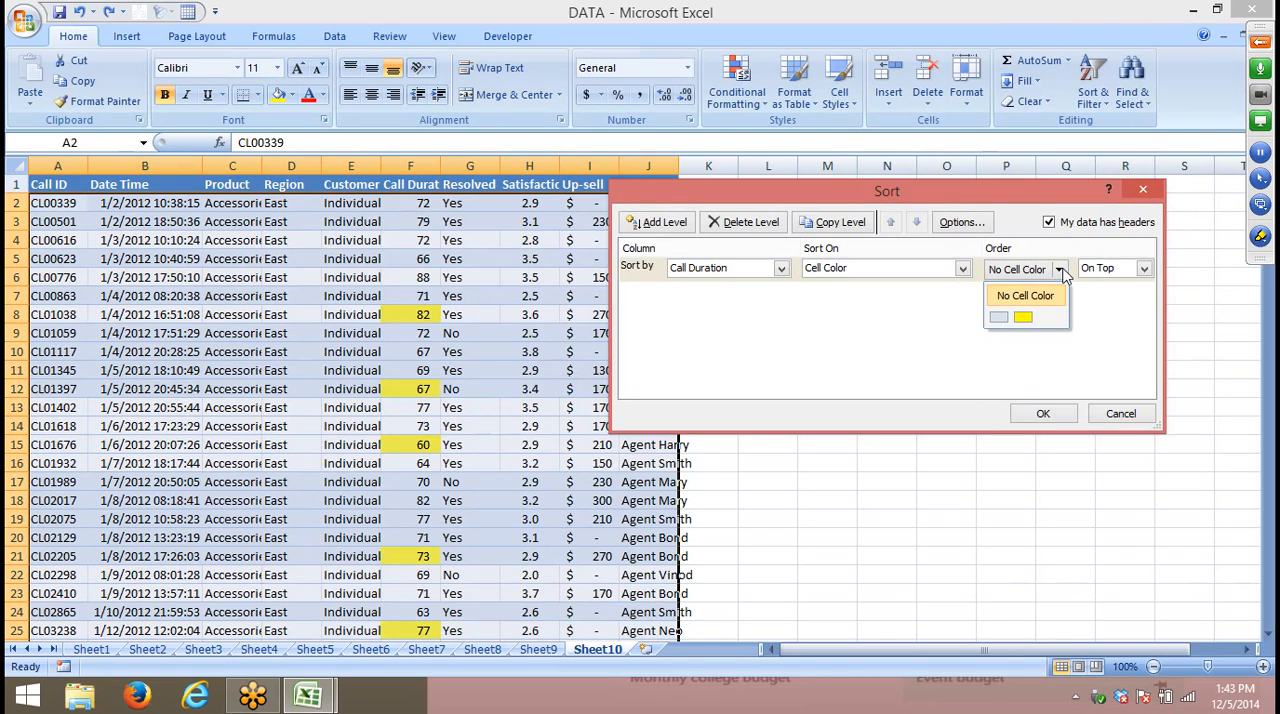
click(1023, 318)
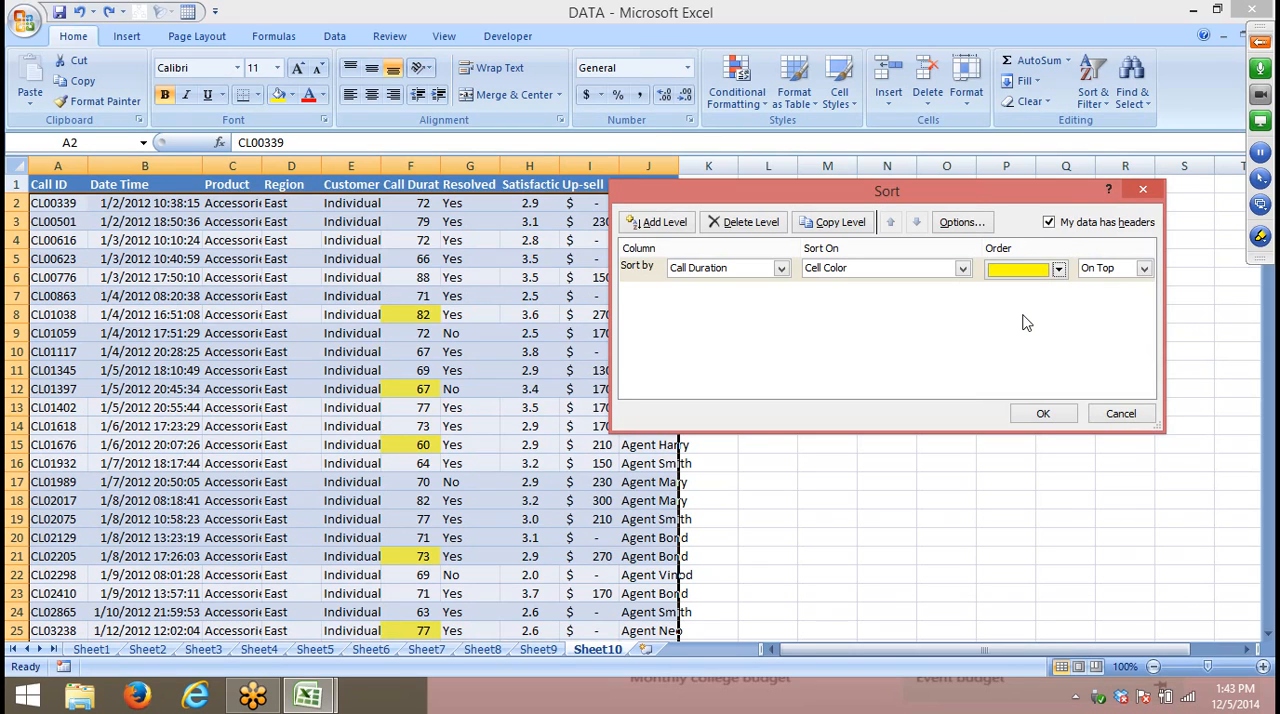
click(1131, 272)
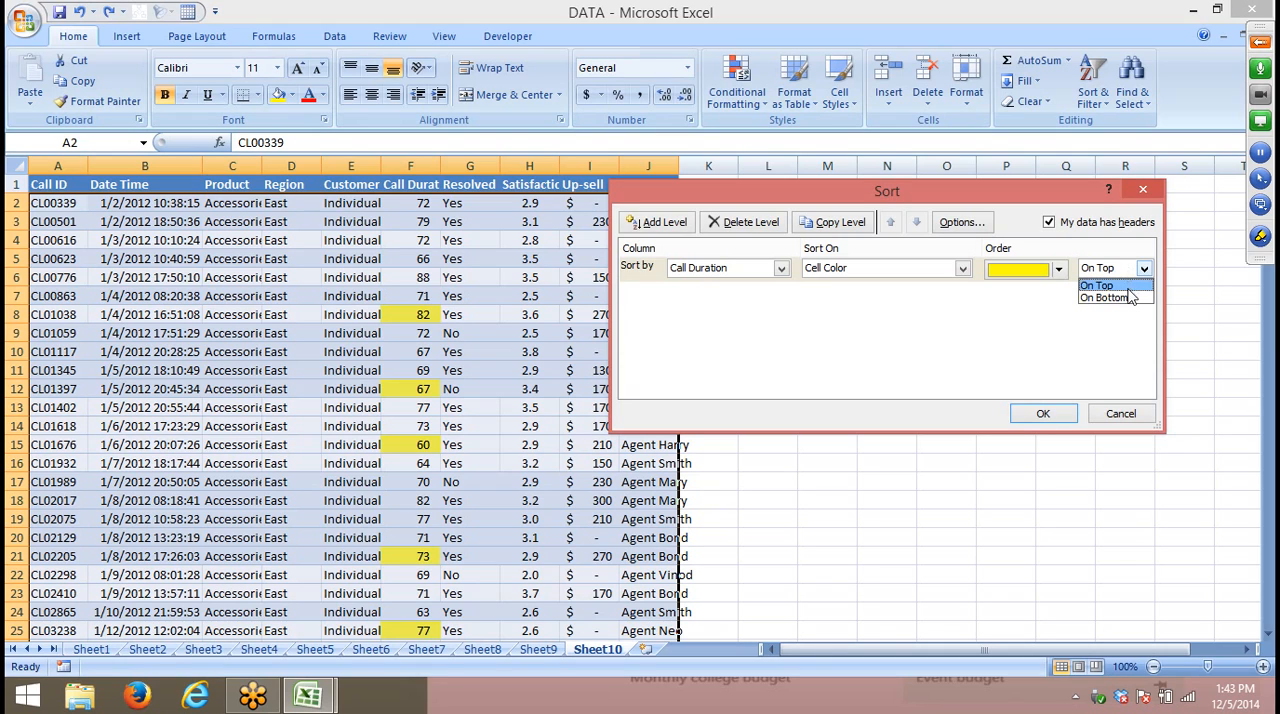
click(1130, 298)
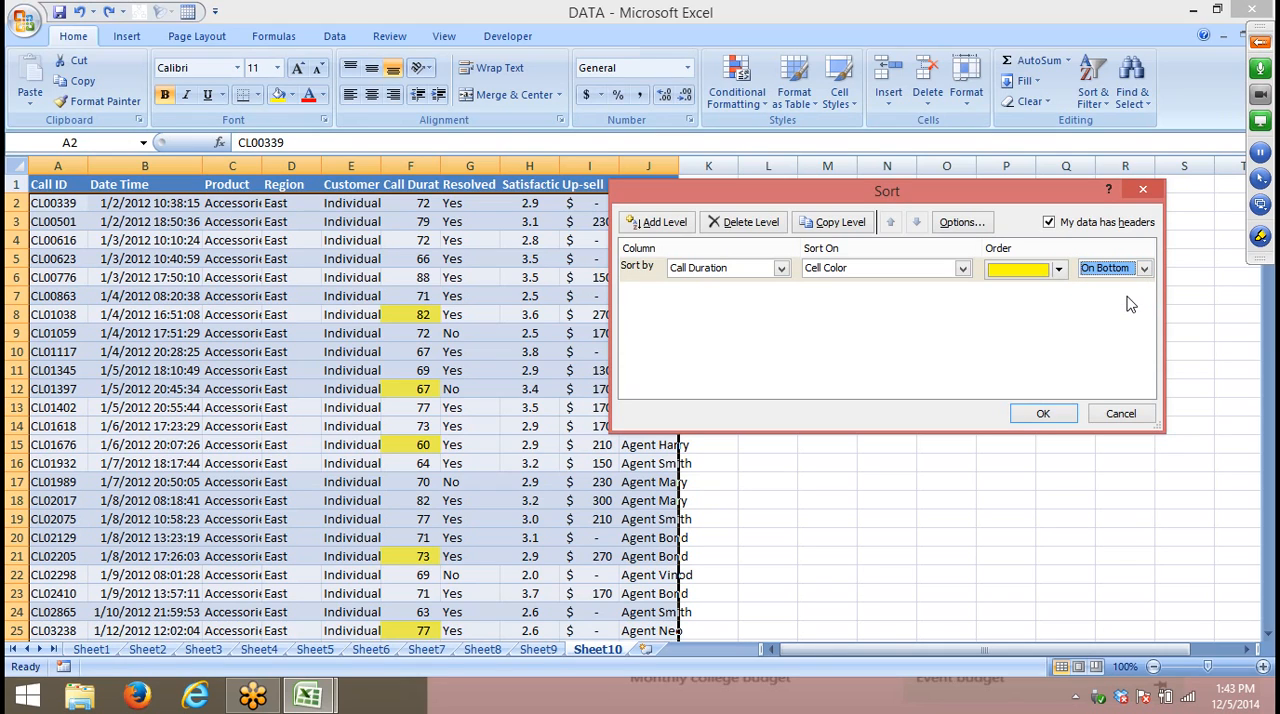
click(1065, 420)
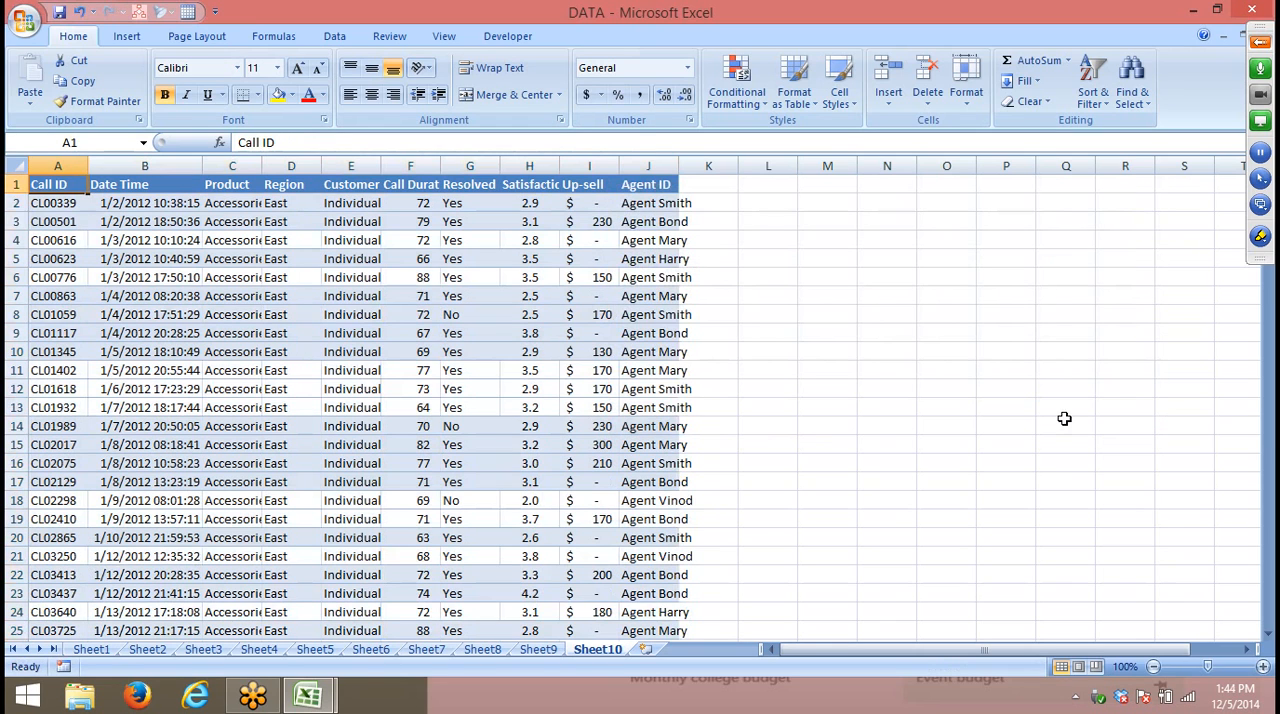
scroll(794, 406, down, 4)
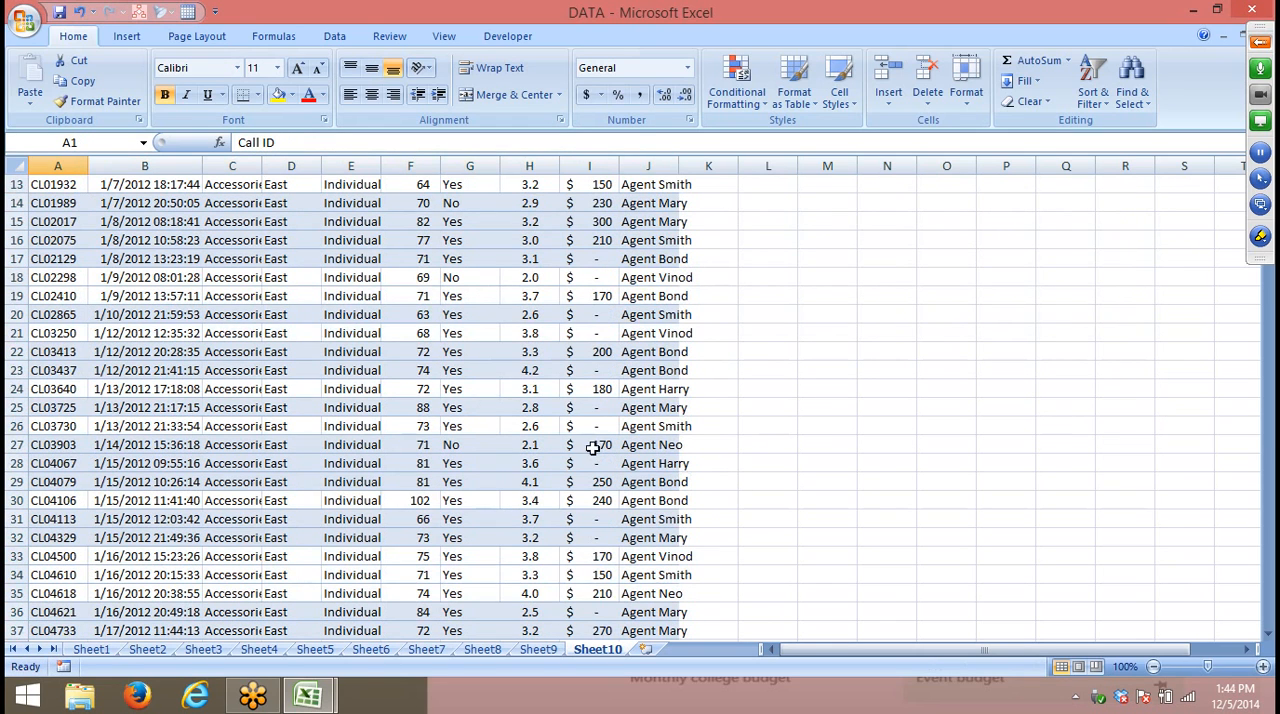
click(407, 346)
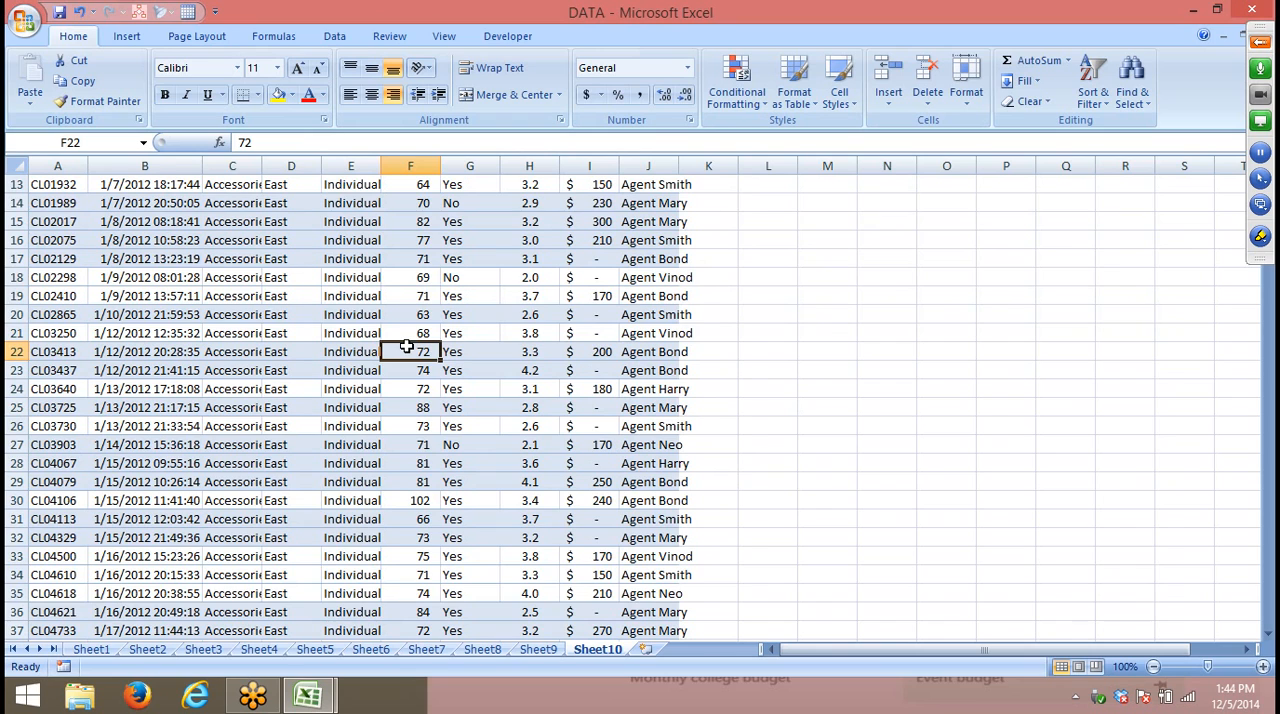
key(ctrl+Down)
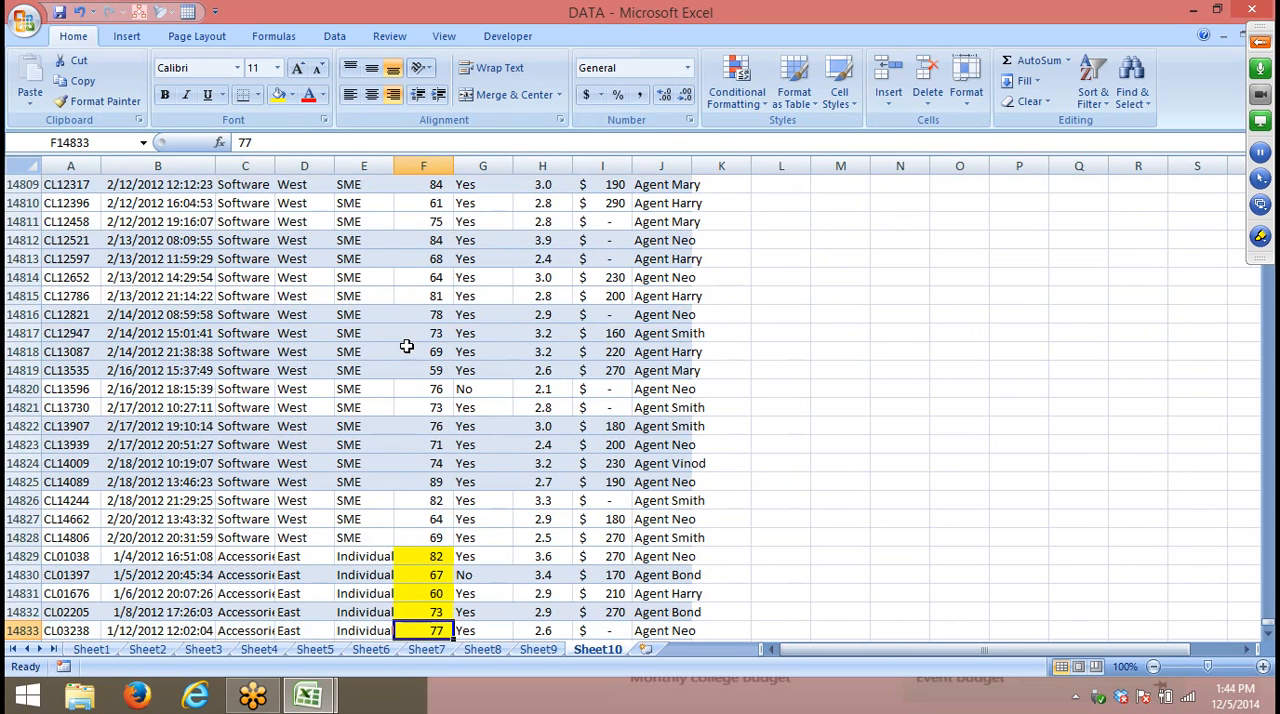
key(ctrl+Up)
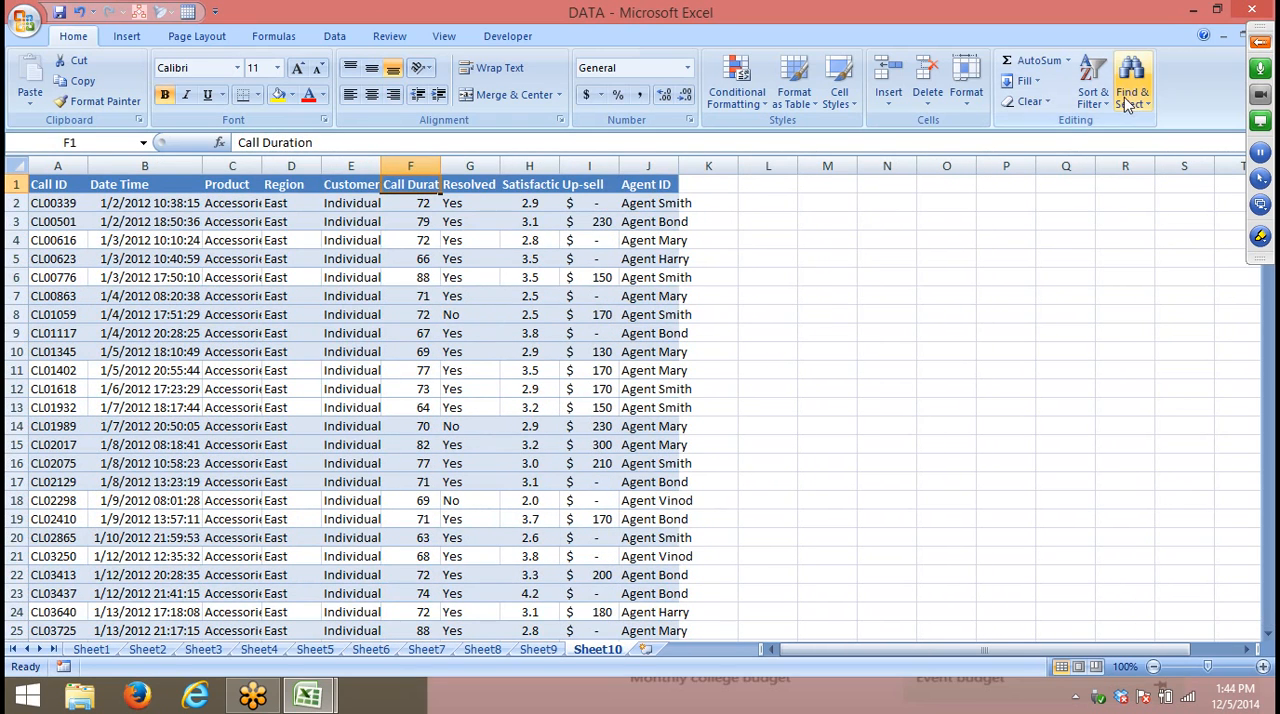
- Re-sort the records with a custom sort that places the yellow Call Duration cells On Top
click(1095, 100)
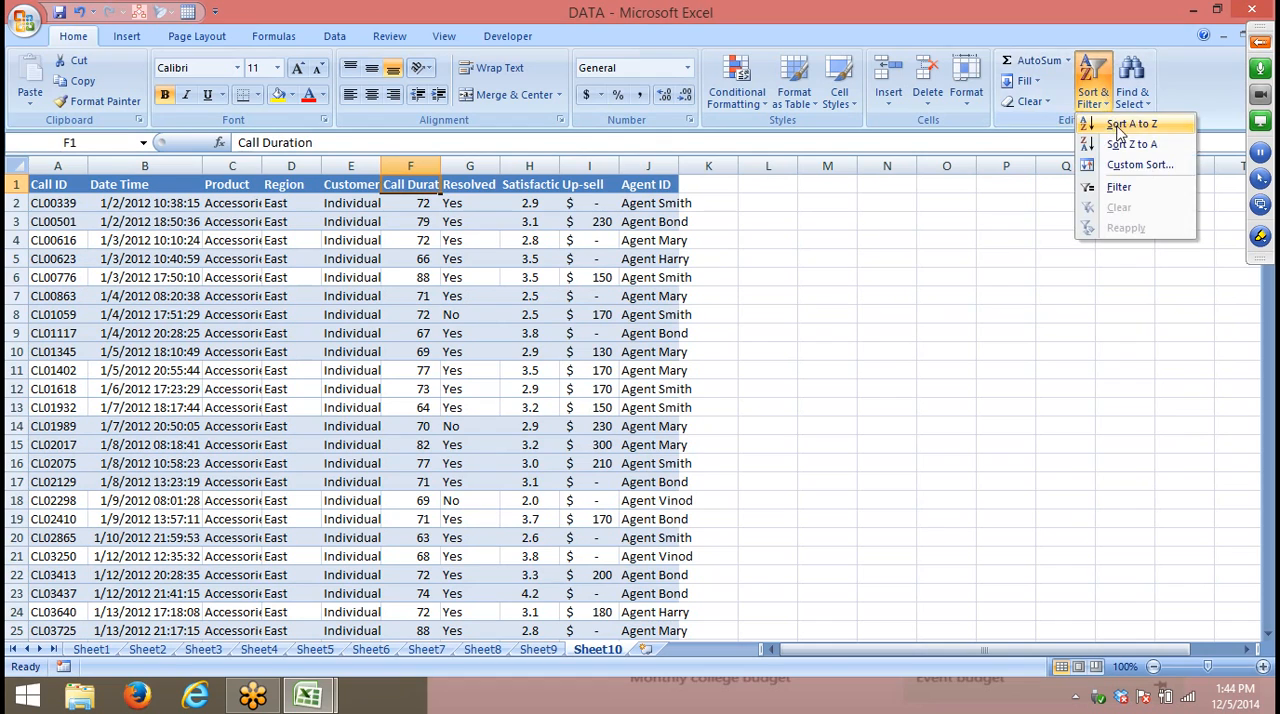
click(1125, 168)
click(1100, 270)
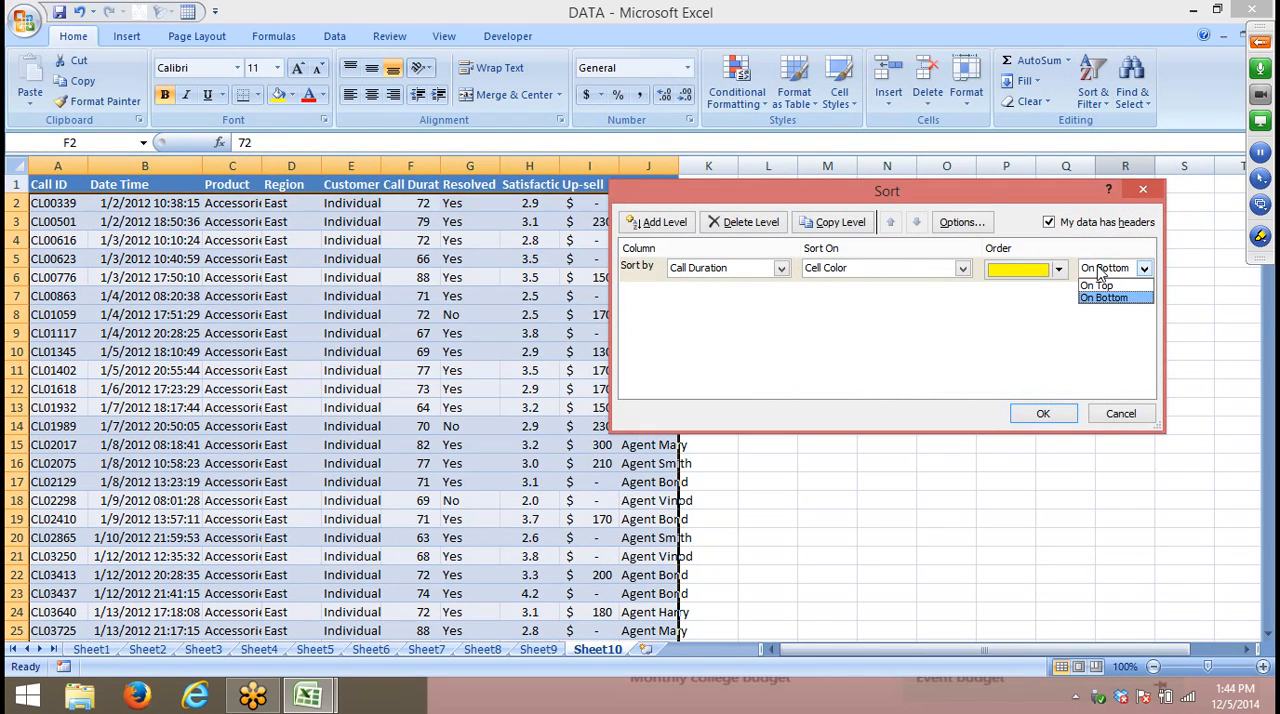
click(1100, 286)
click(1054, 414)
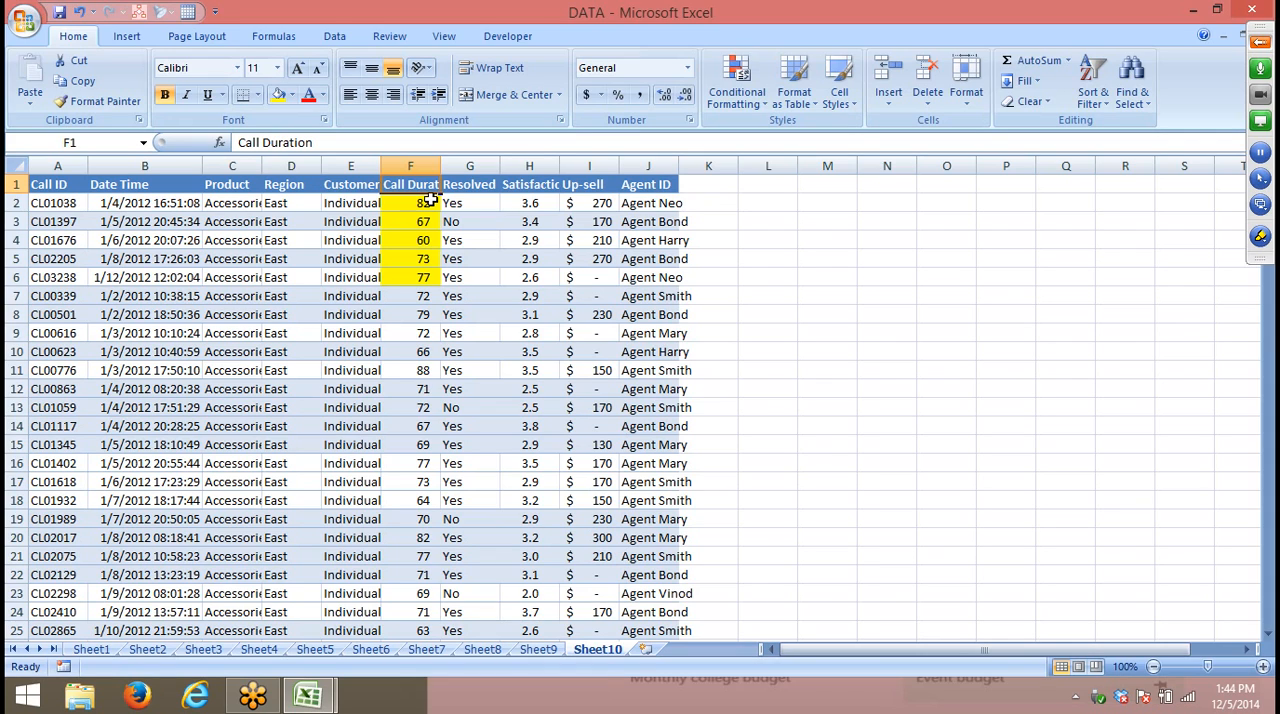
- Apply the check mark, exclamation mark and cross icon set to the Up-sell column with conditional formatting
click(577, 165)
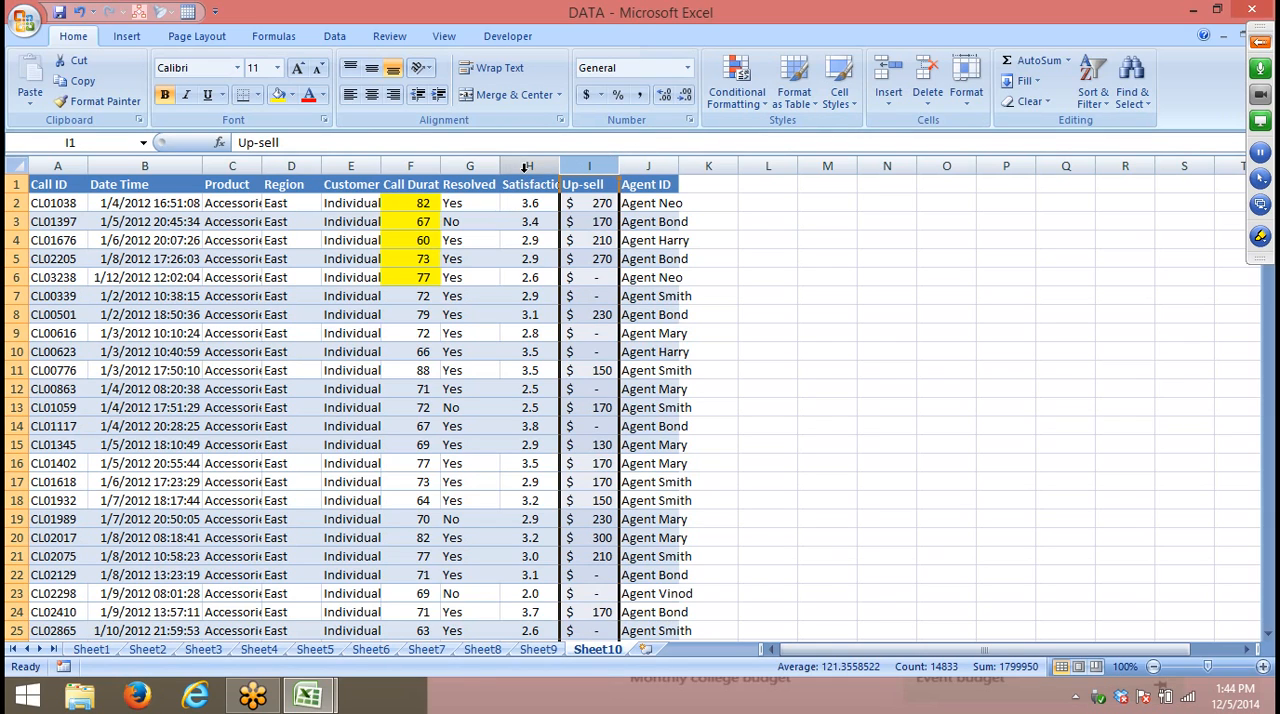
click(737, 82)
mouse_move(765, 259)
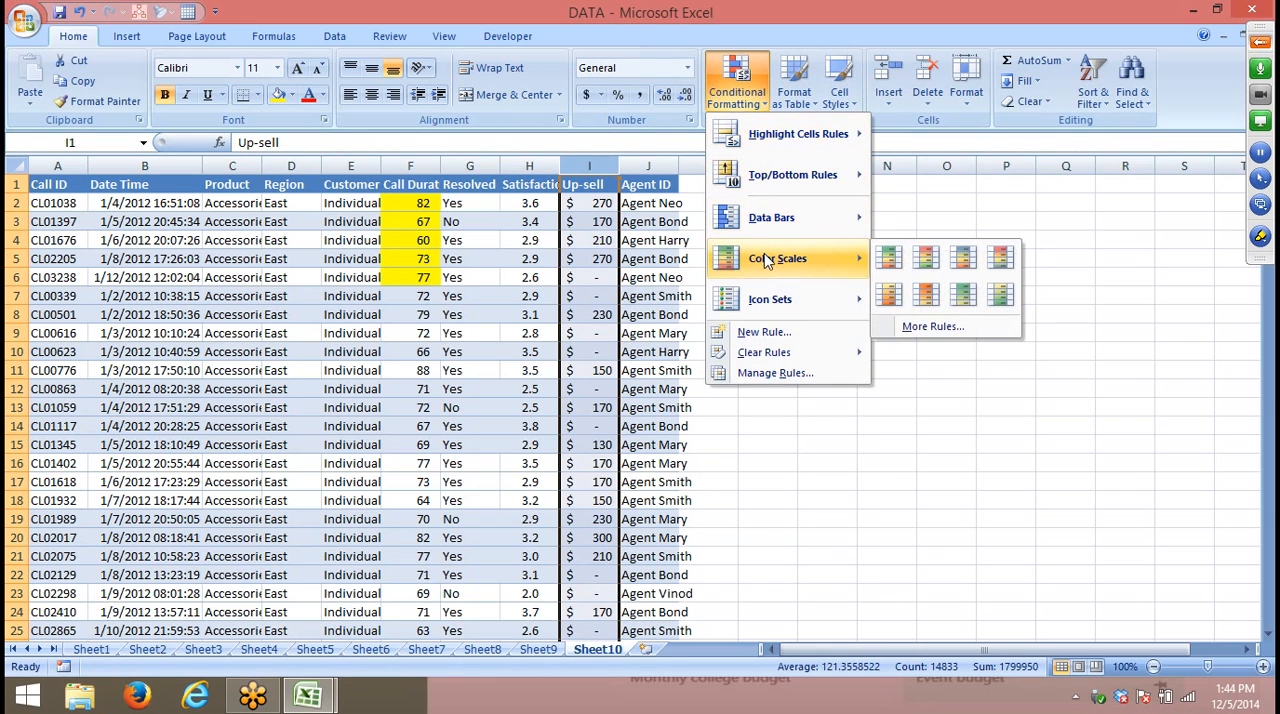
mouse_move(770, 299)
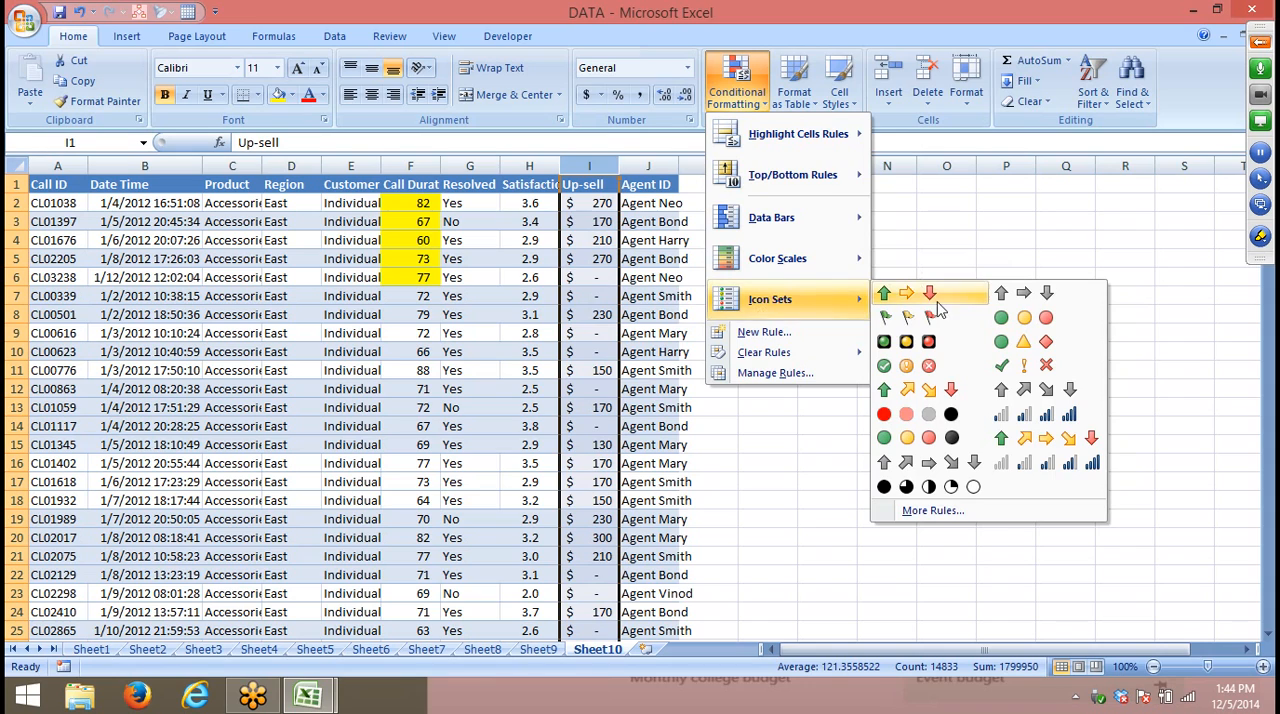
click(1004, 362)
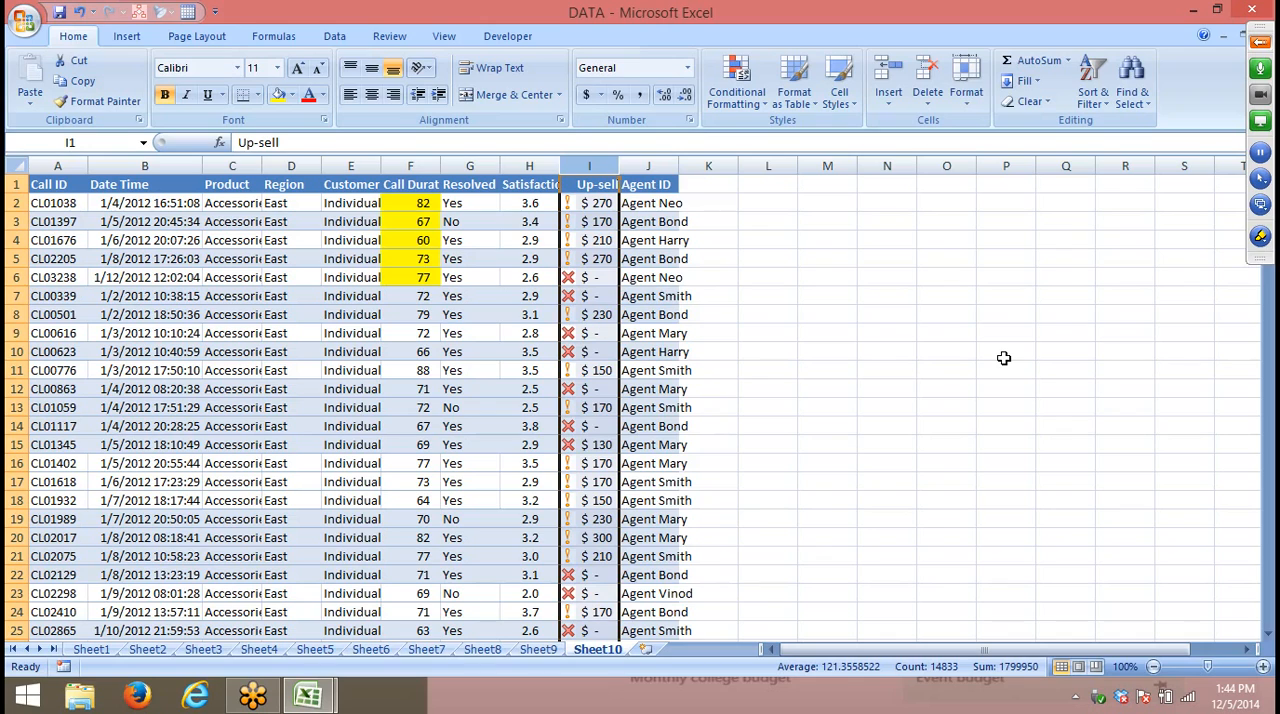
- Set up a custom sort from the Call ID header by Up-sell, sorted on Cell Icon
click(66, 189)
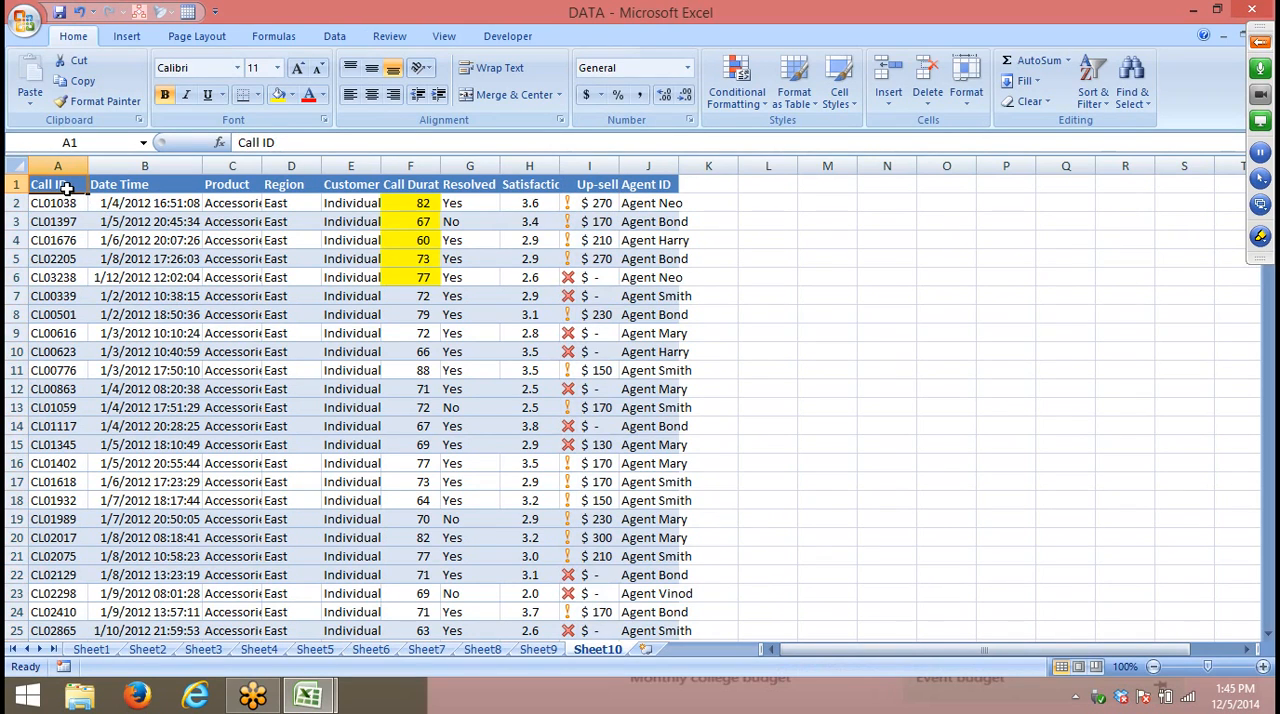
click(1093, 100)
click(1136, 164)
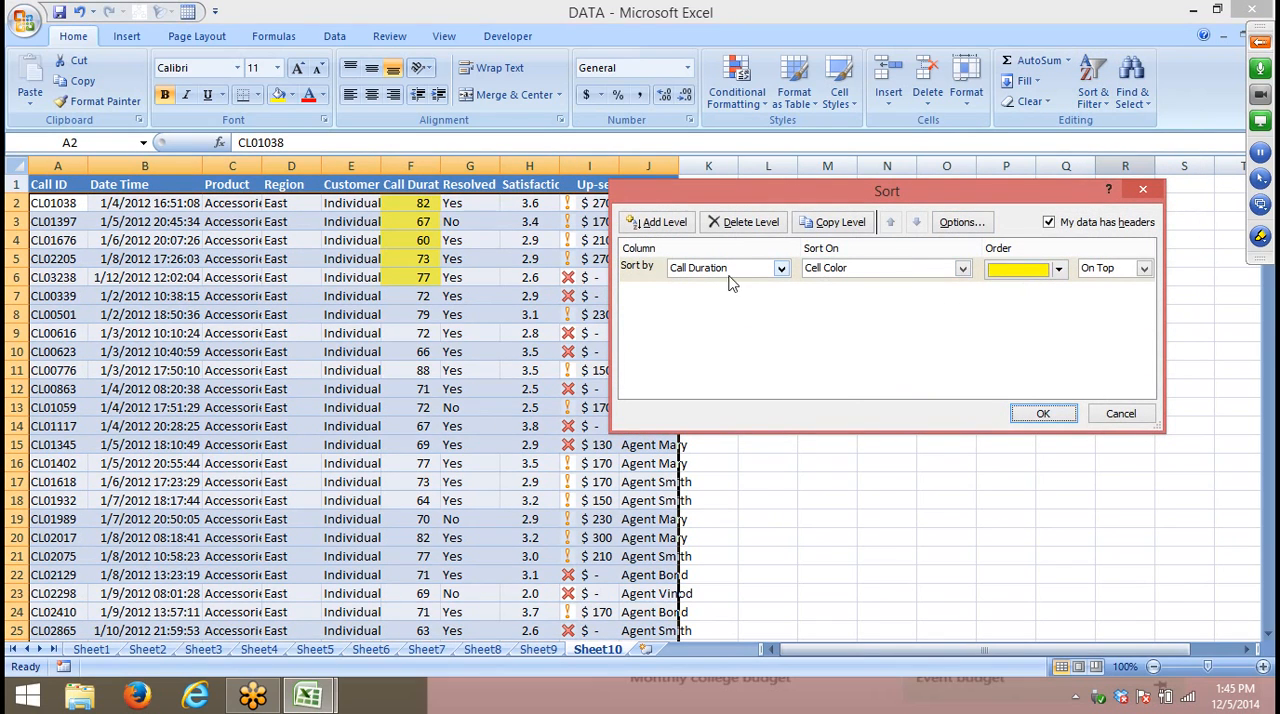
click(725, 270)
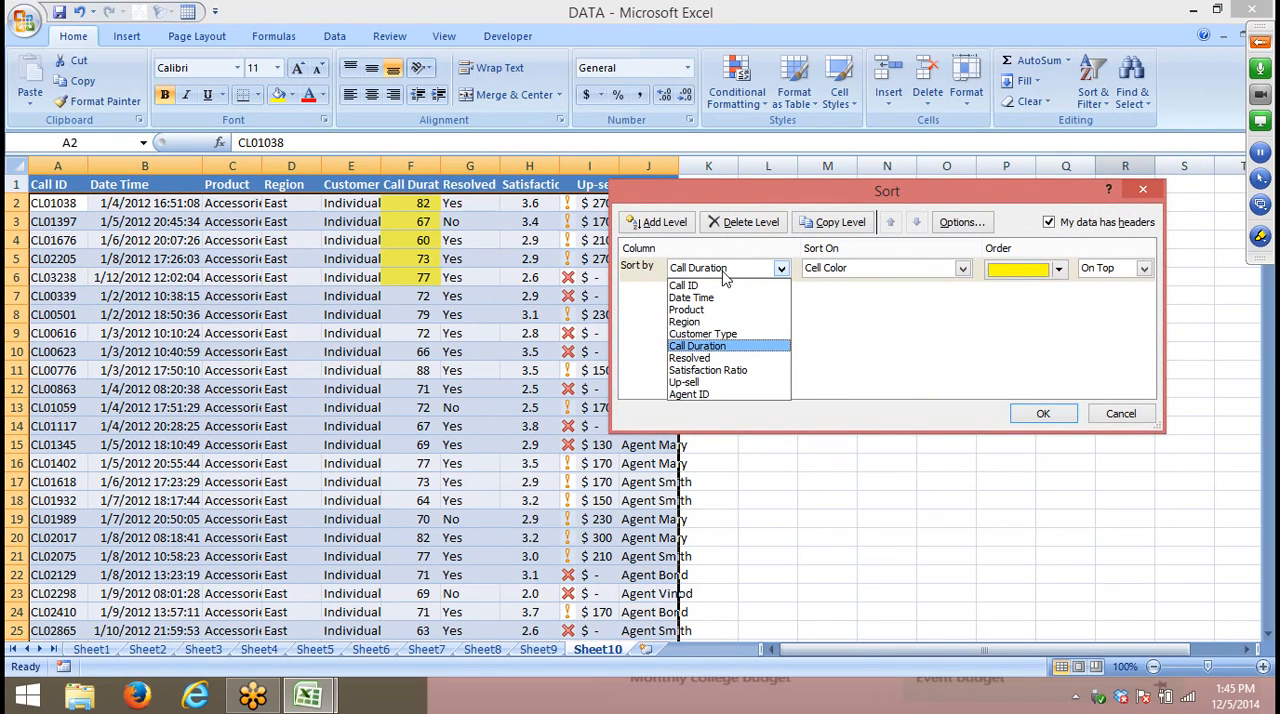
click(700, 382)
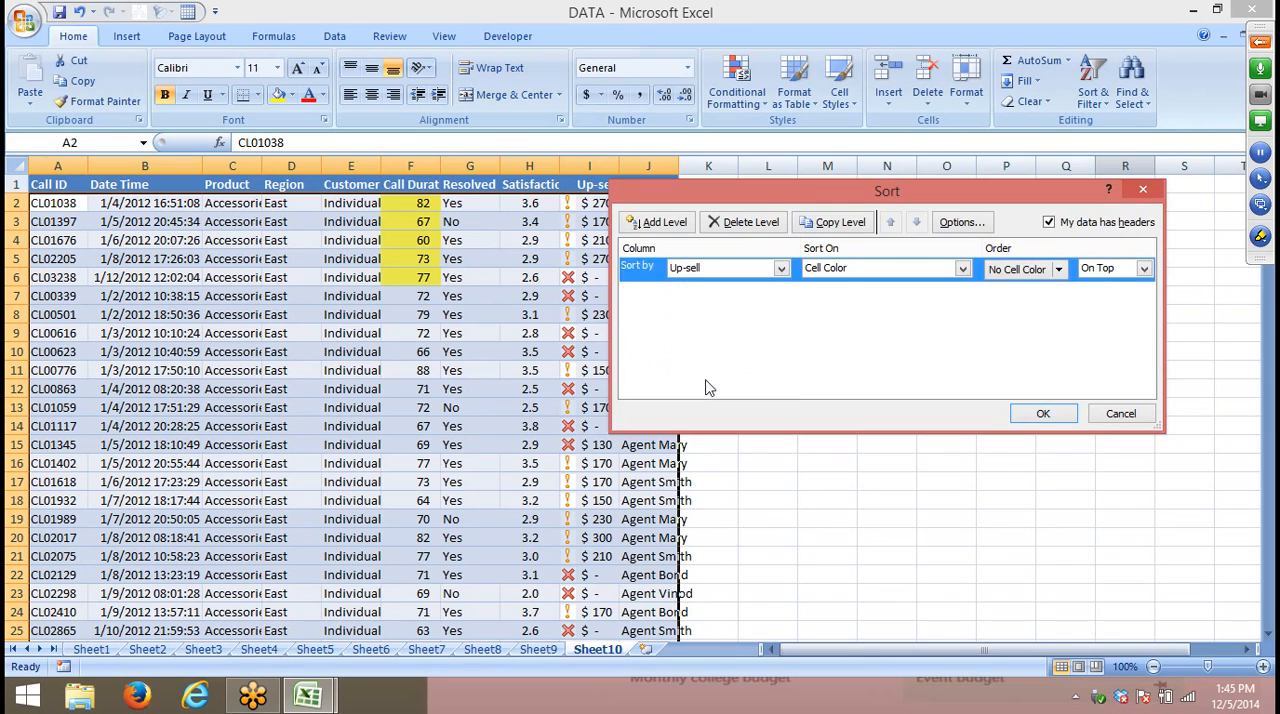
click(862, 270)
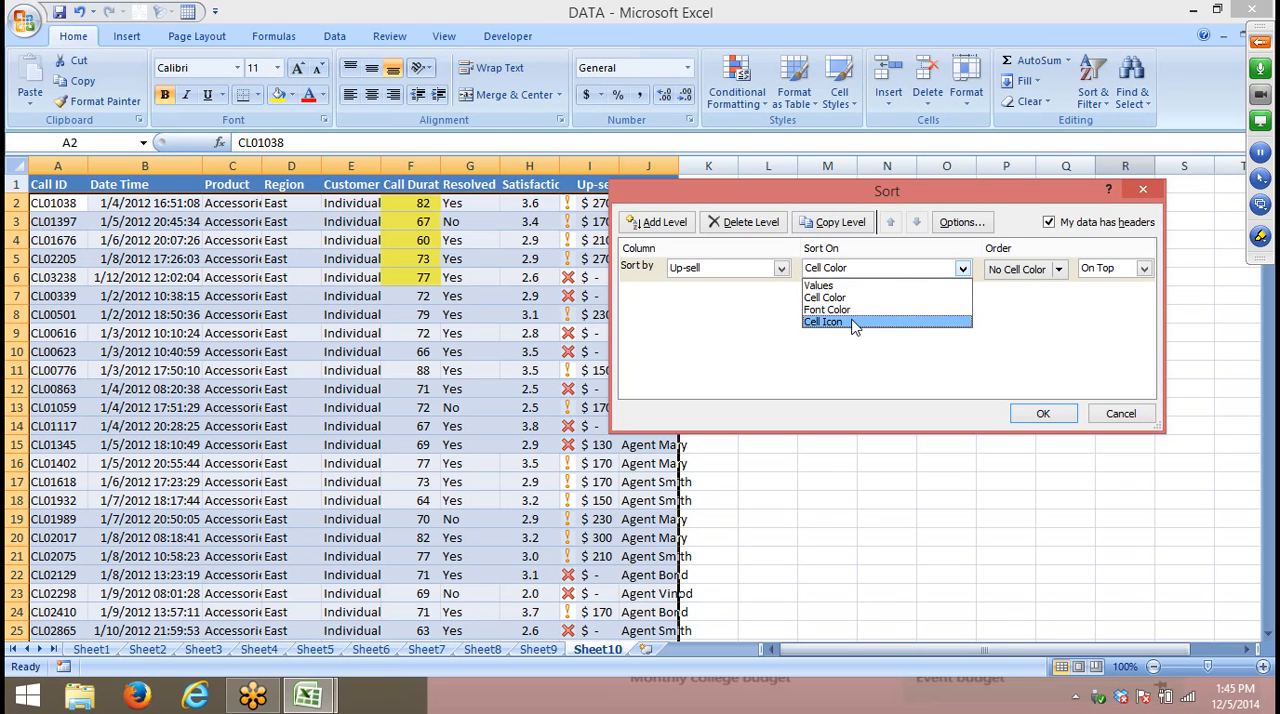
click(855, 322)
- Apply the Up-sell sort with the yellow exclamation icon On Top, and select the icon cells I2 to I16
click(1059, 270)
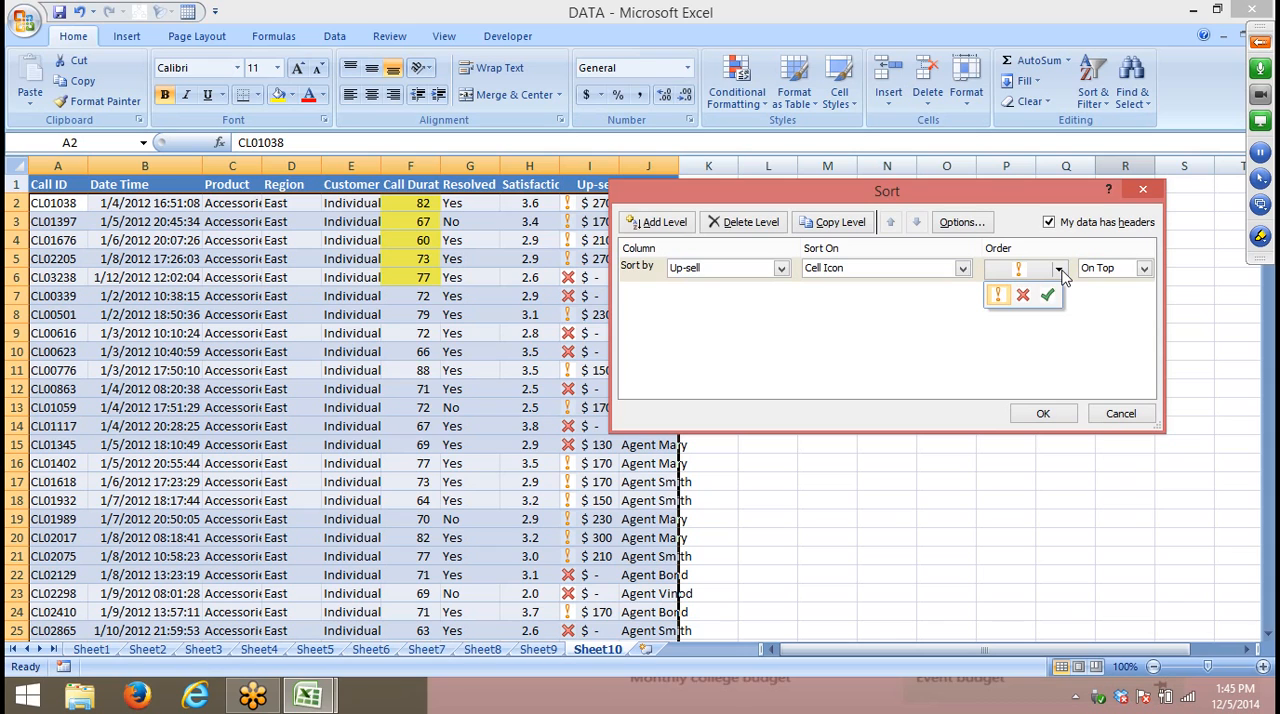
click(826, 366)
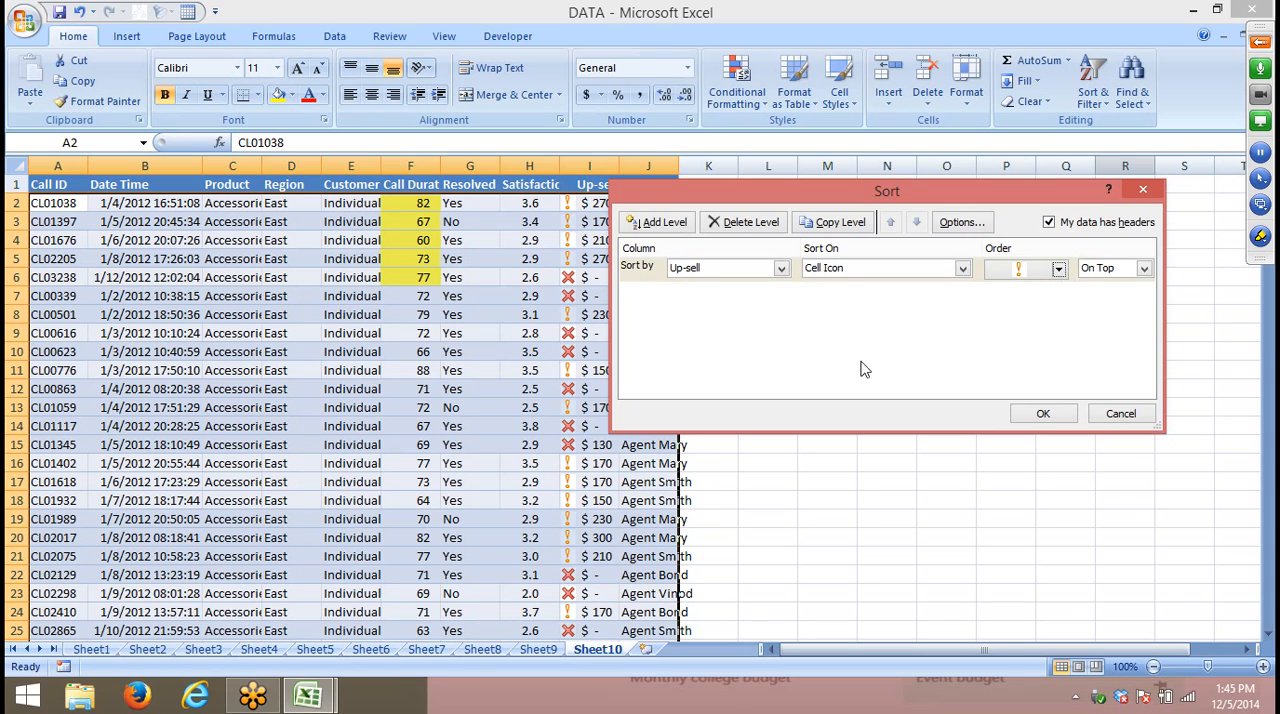
click(1043, 413)
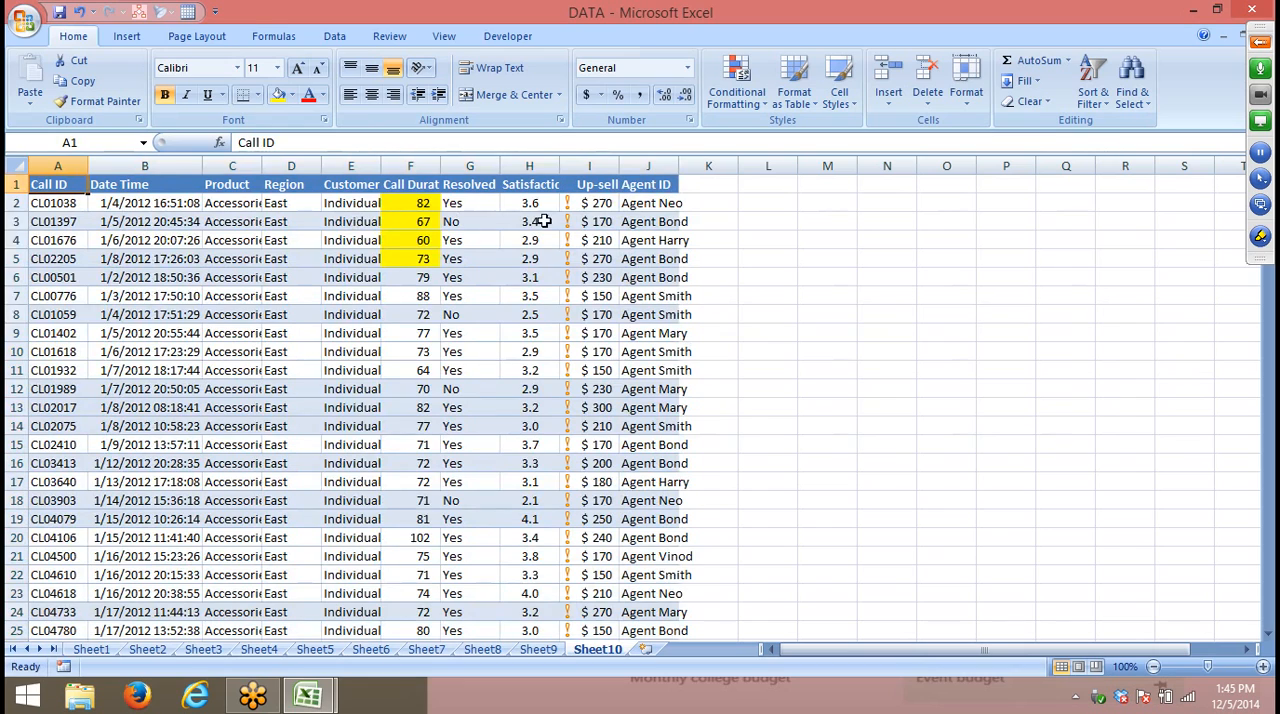
drag(565, 203, 585, 456)
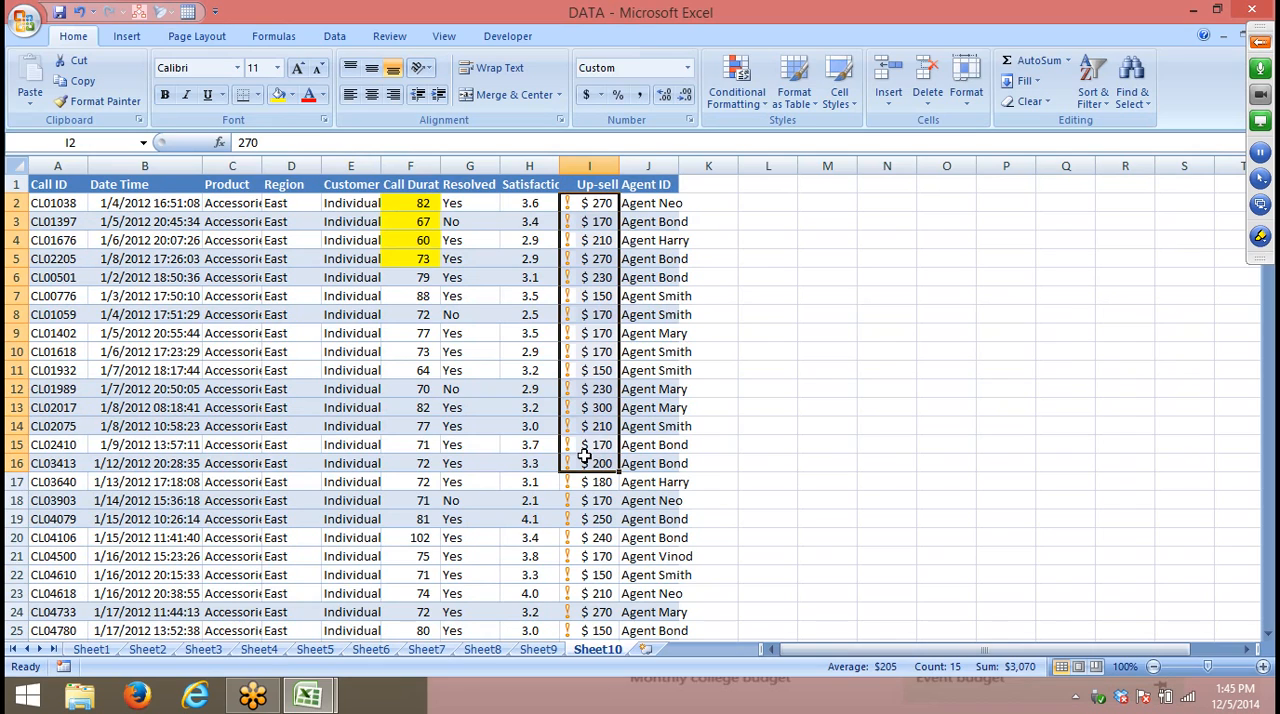
- Auto-fit the Agent ID column's width and enter the header Month in cell K1
click(188, 180)
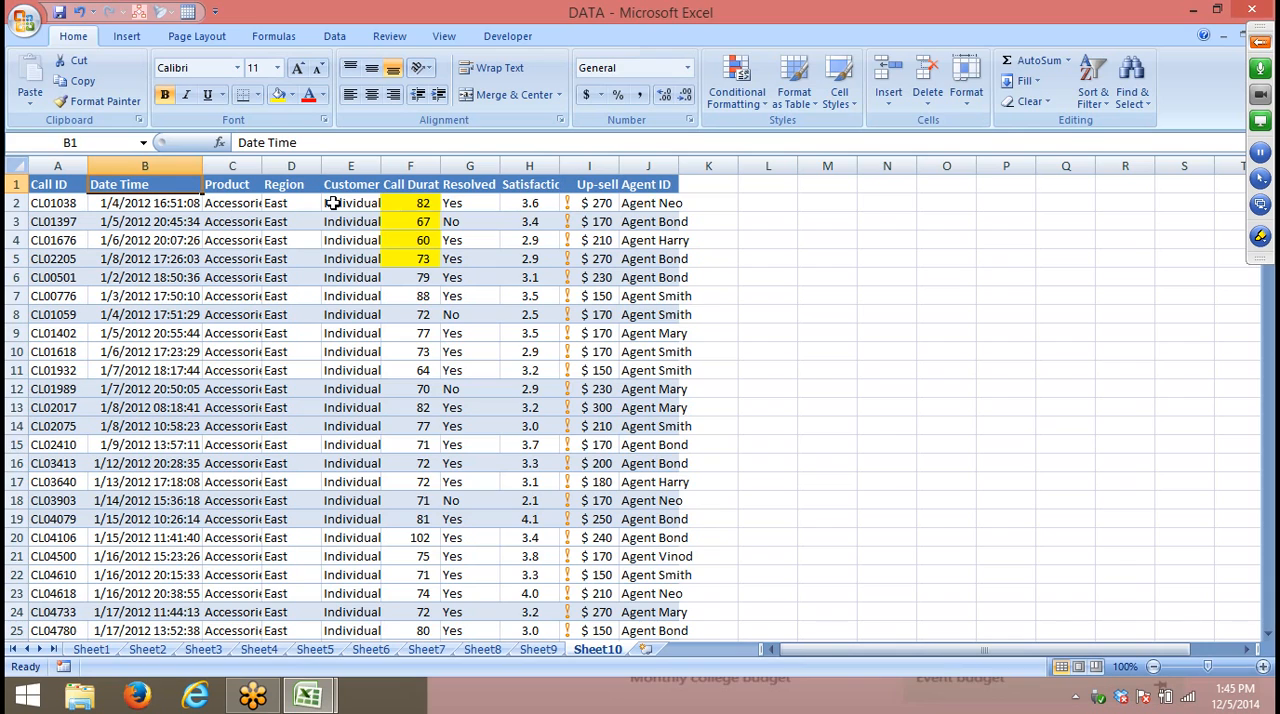
double_click(678, 168)
click(730, 186)
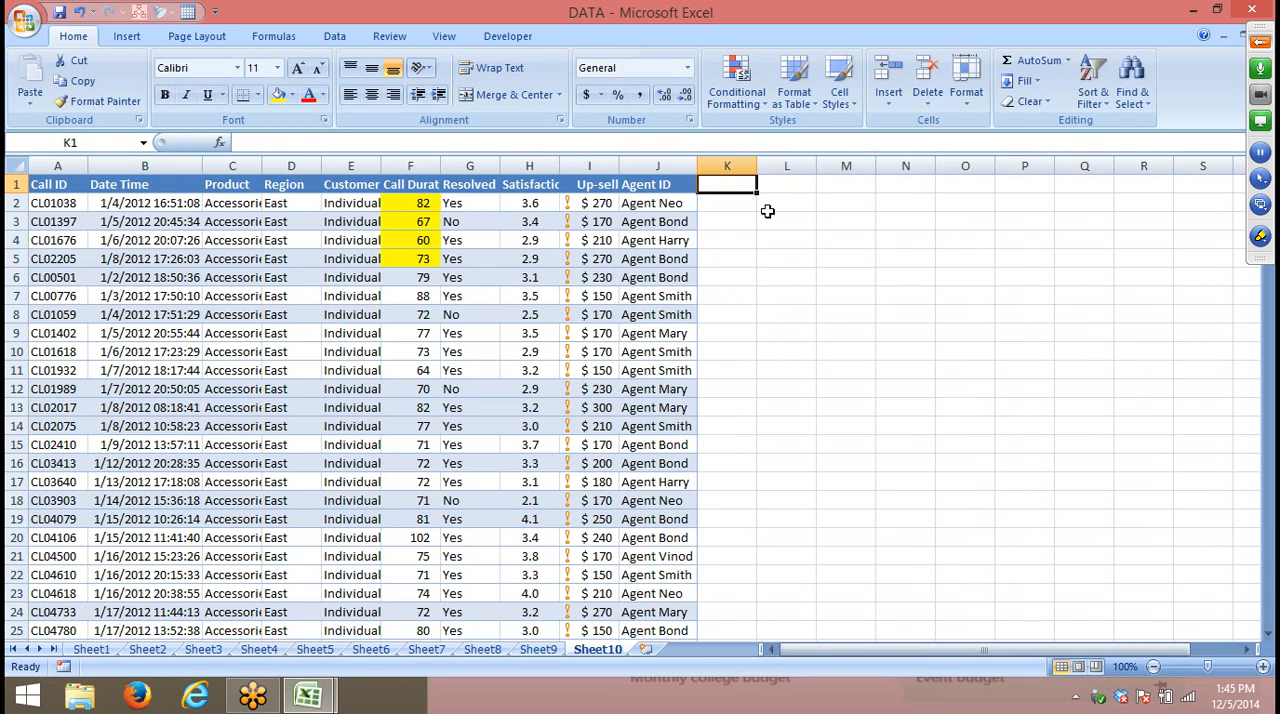
text(Month)
key(Return)
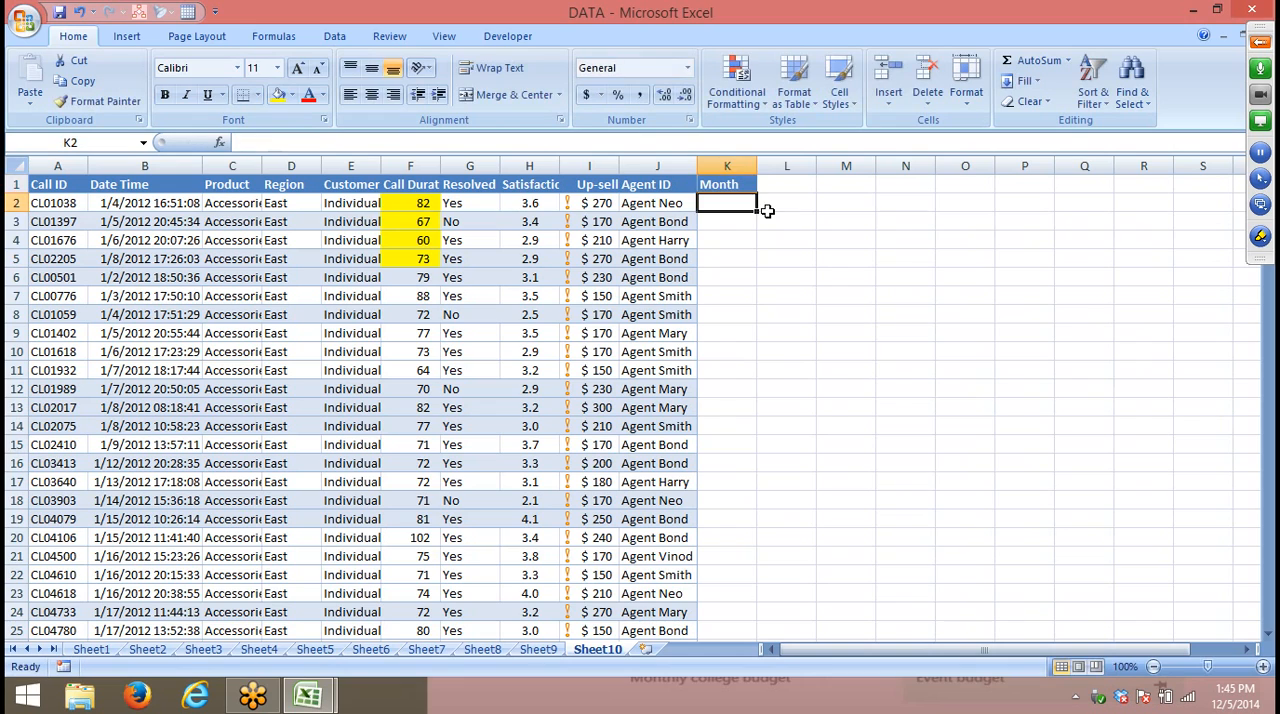
- Enter Jan in K2 and fill the month series down the Month column for all records
text(Jan)
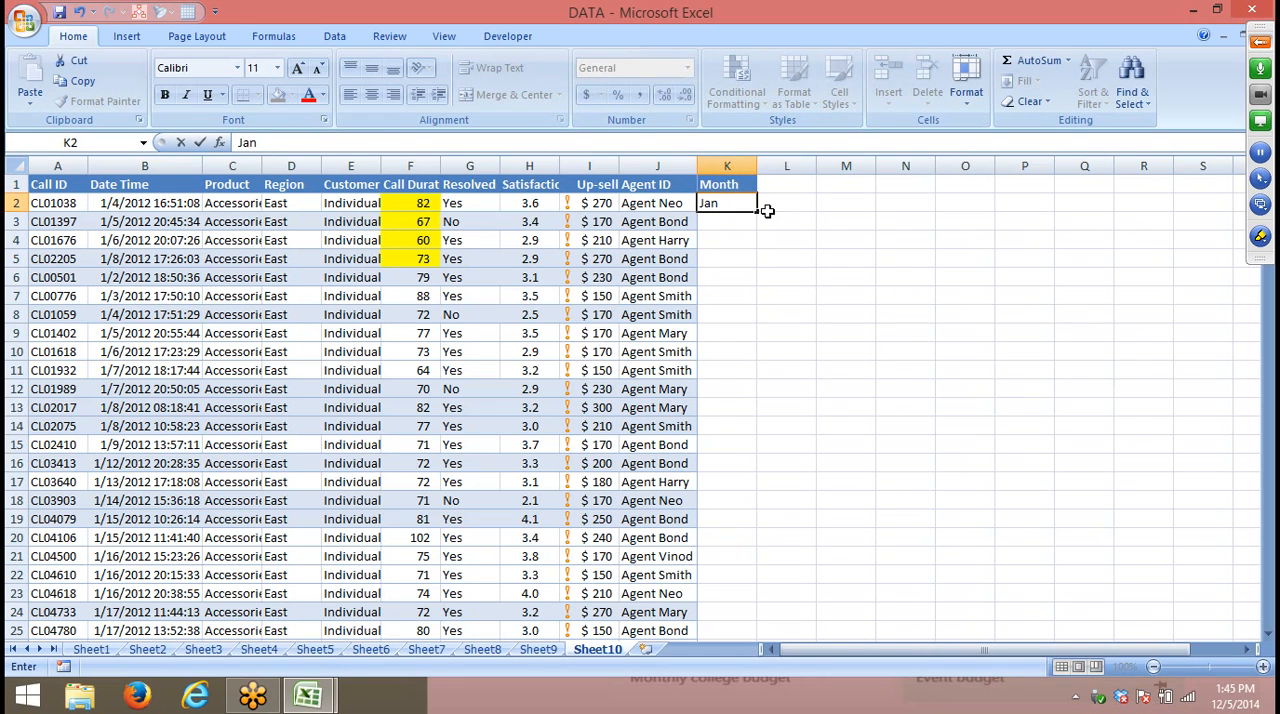
key(Return)
click(743, 207)
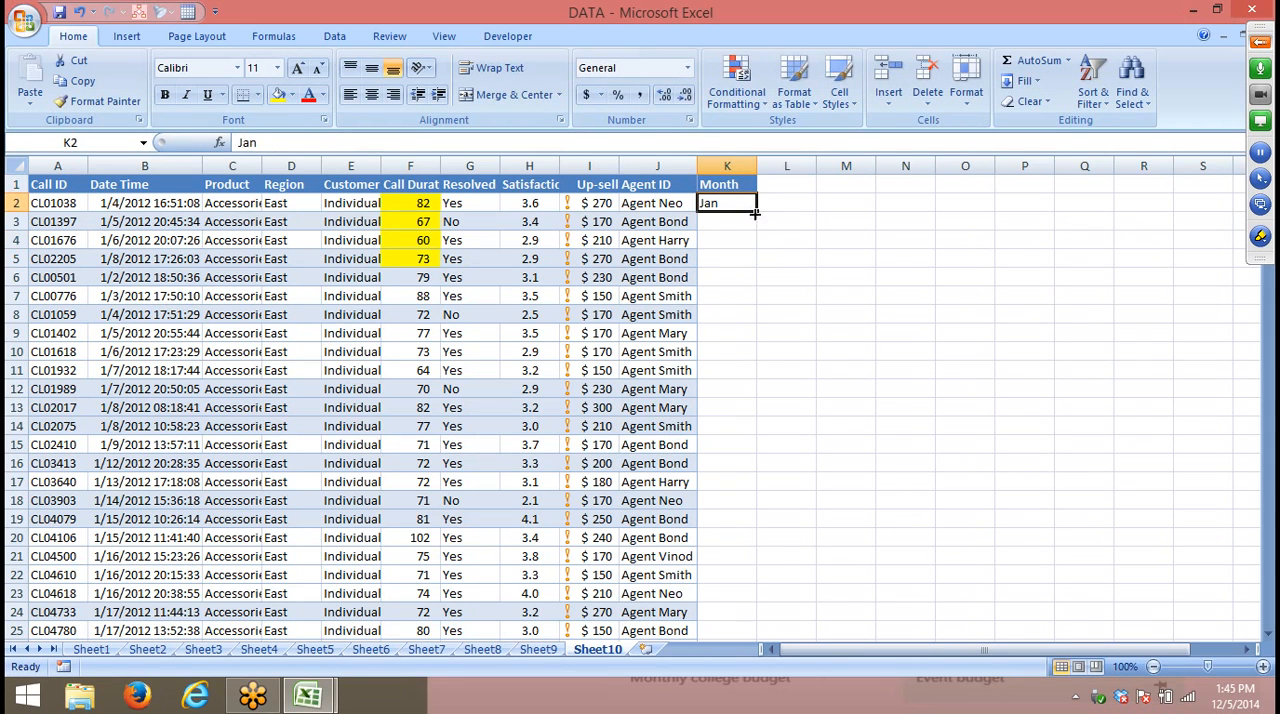
click(758, 214)
double_click(757, 209)
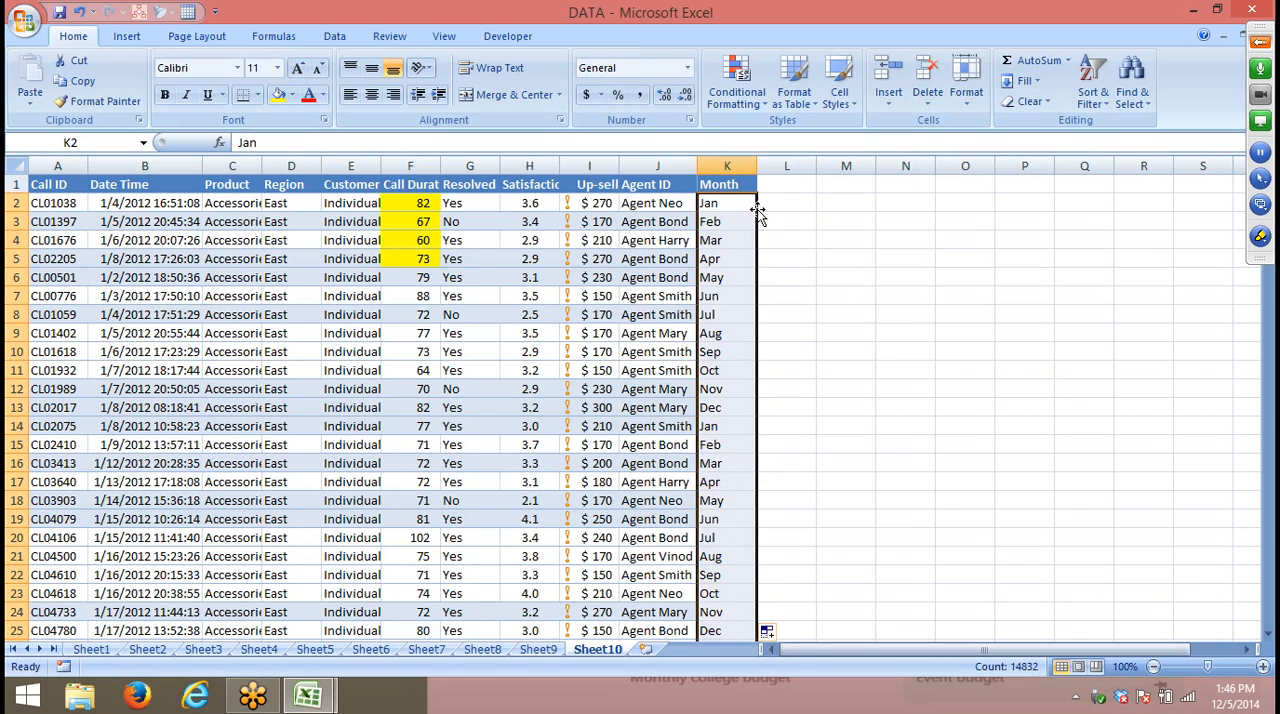
- Set up a custom sort from the Call ID header by Month, sorted on Values
click(62, 184)
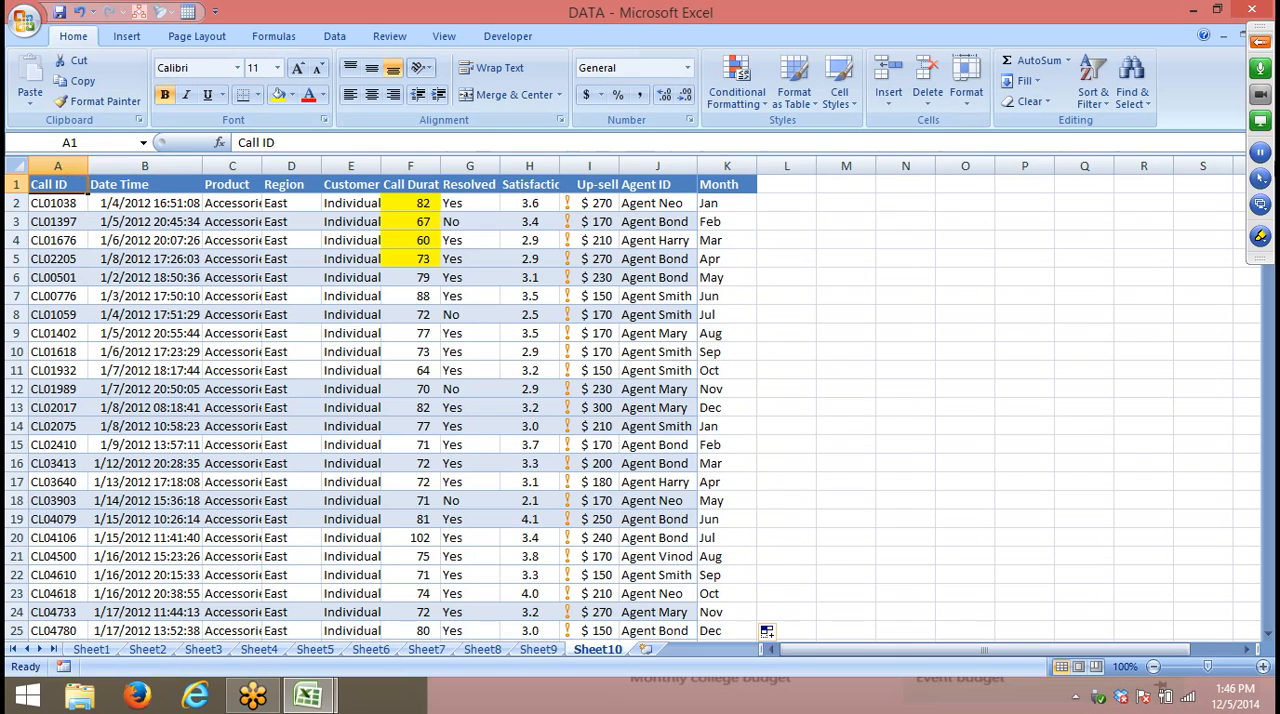
click(1093, 88)
click(1124, 163)
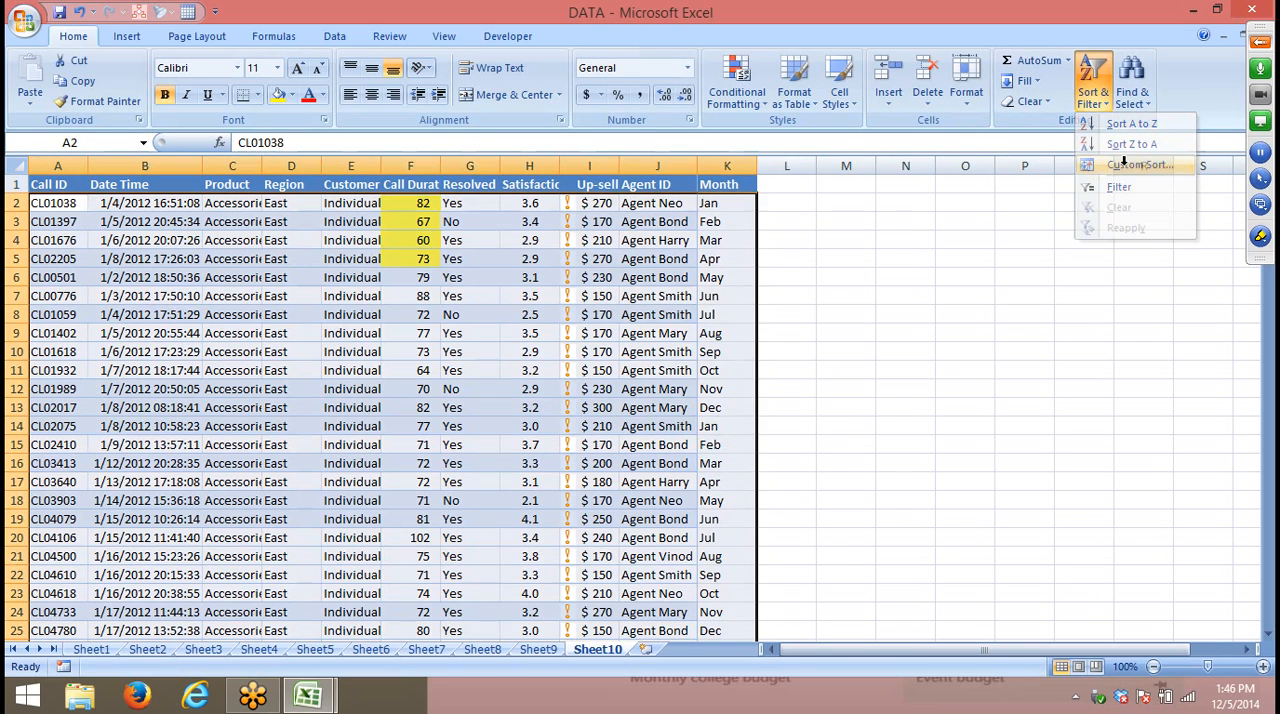
drag(707, 202, 715, 252)
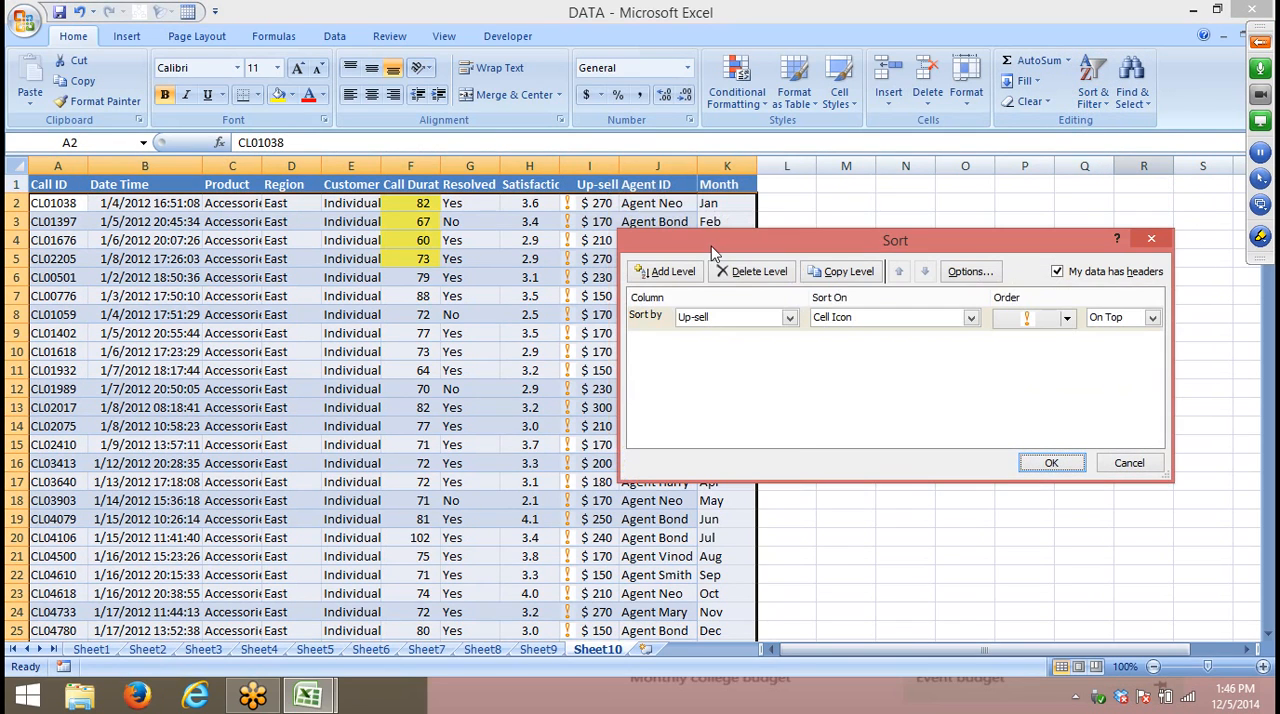
click(688, 317)
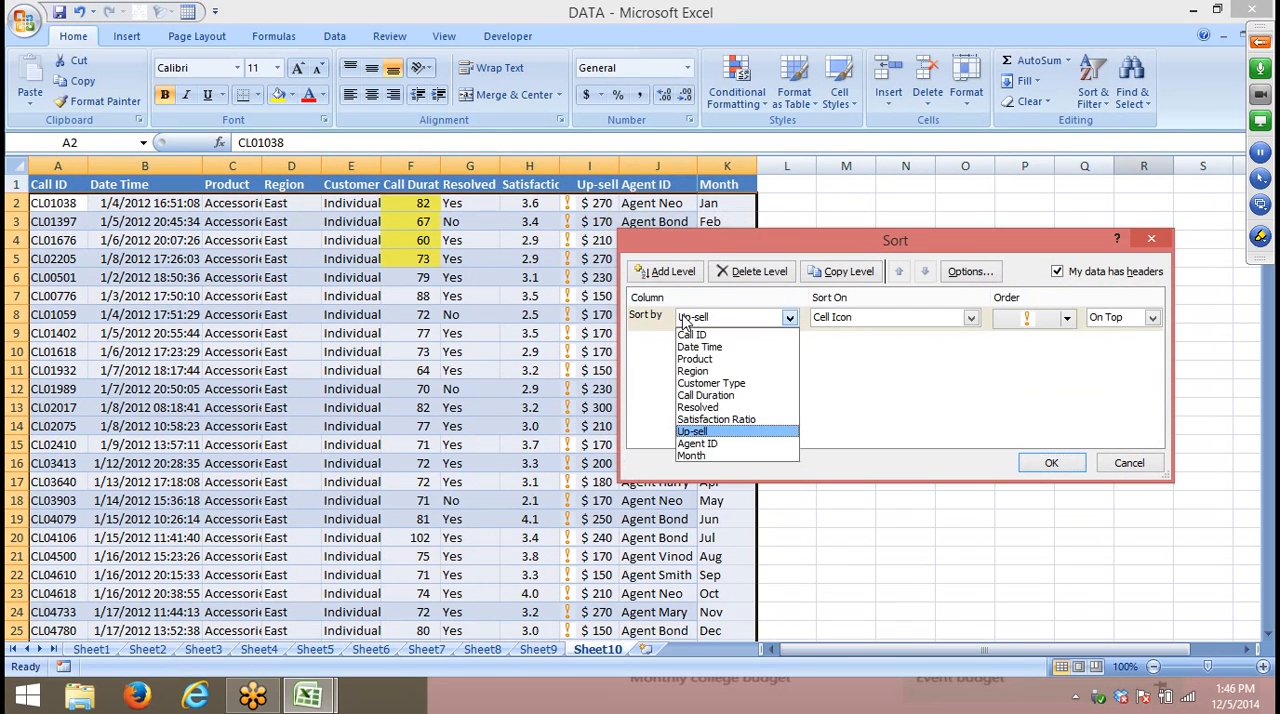
click(729, 458)
click(868, 320)
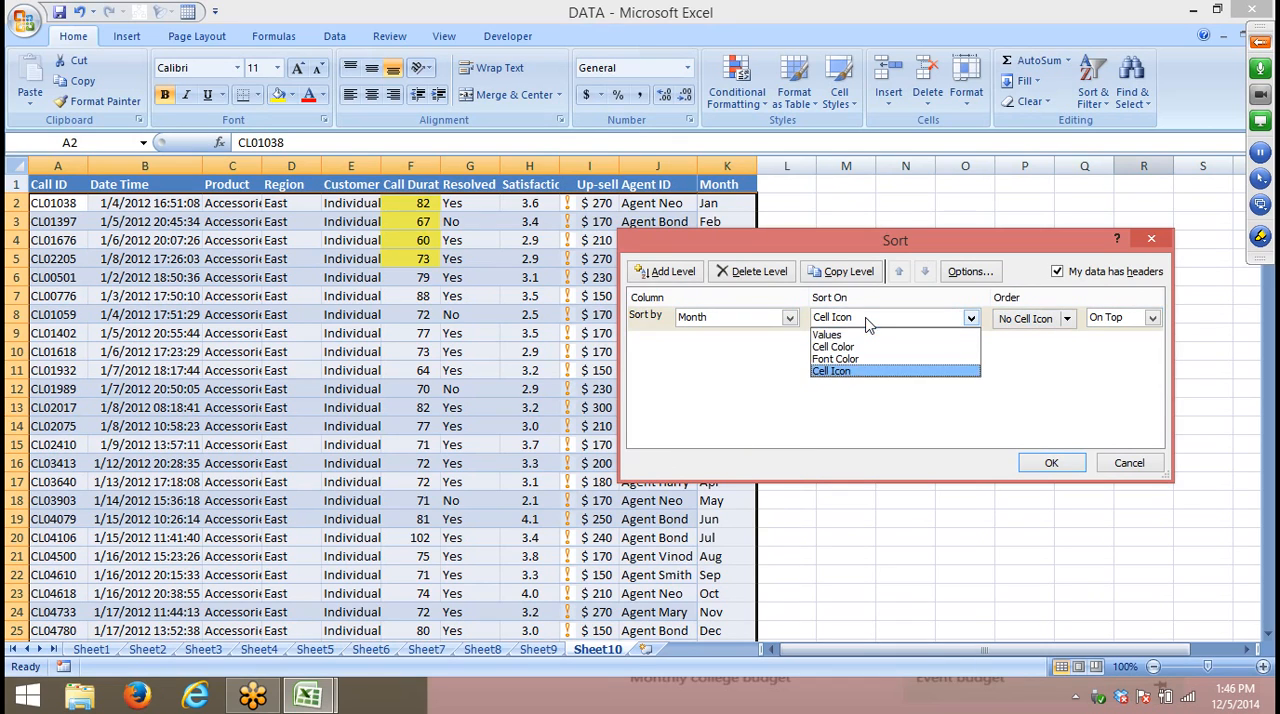
click(864, 335)
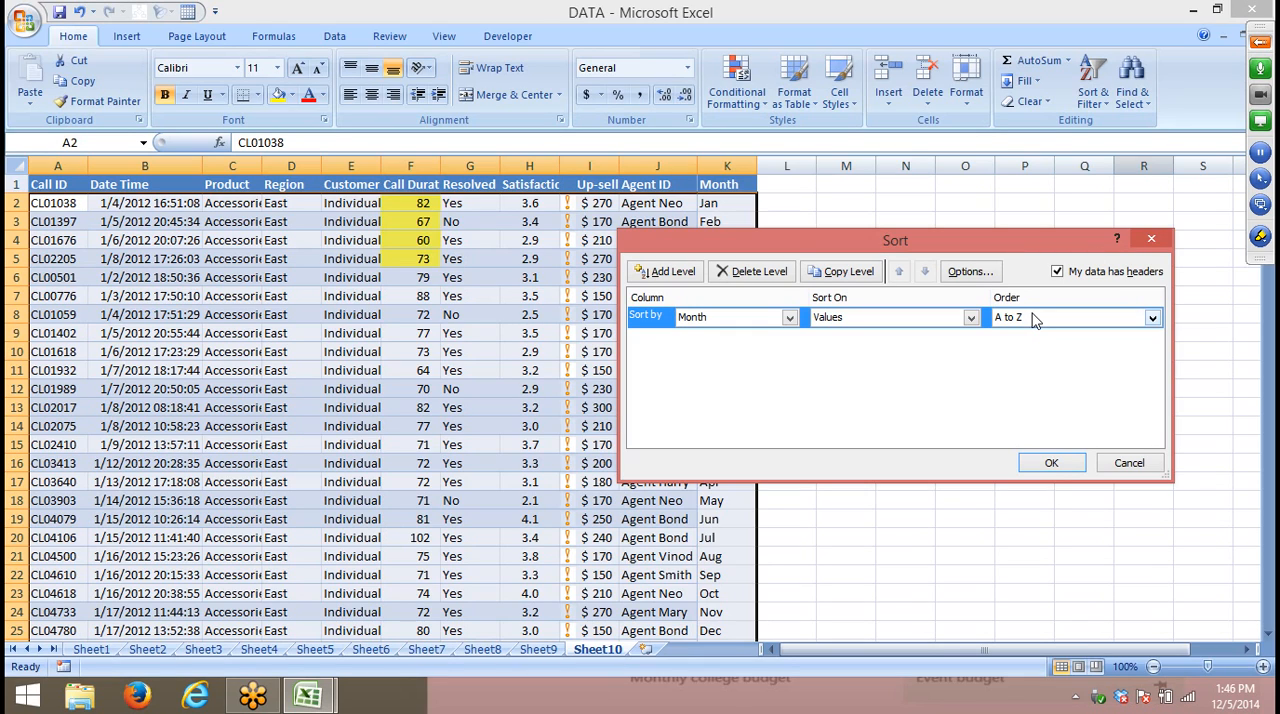
- Set the Month sort order to the custom list Jan, Feb, Mar, Apr and apply the sort
click(1035, 318)
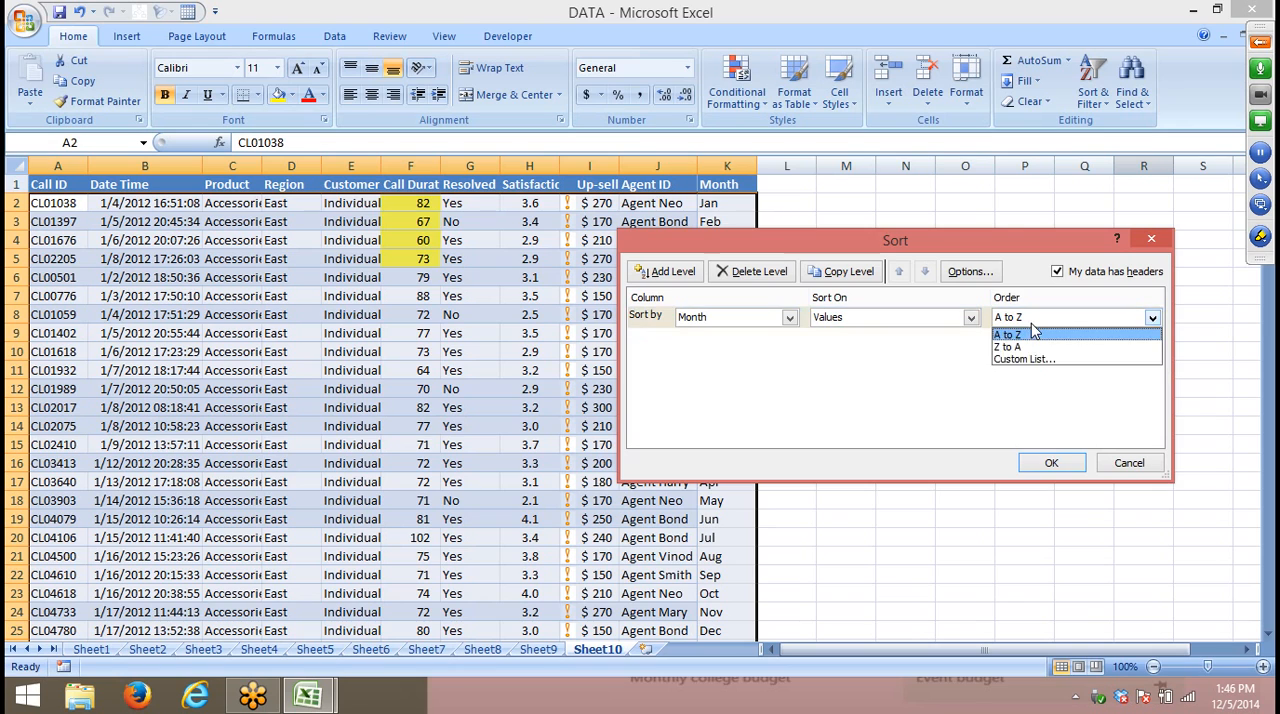
click(1032, 366)
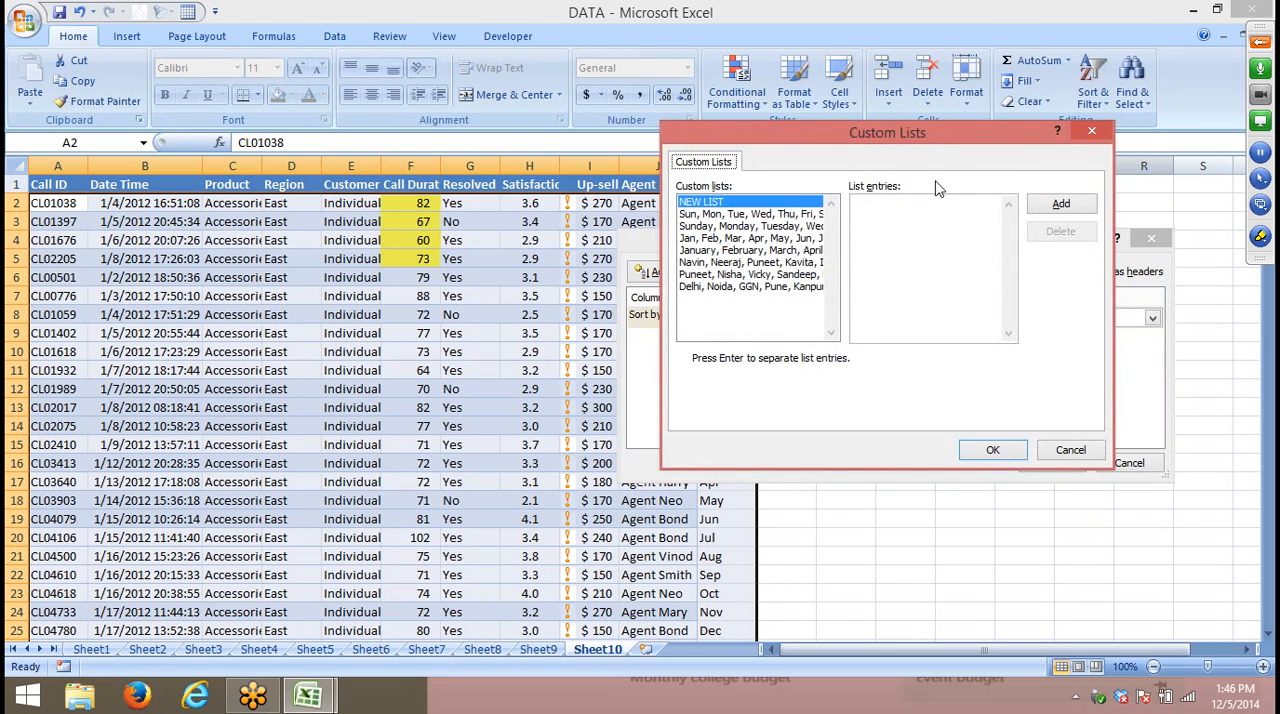
drag(890, 135, 324, 179)
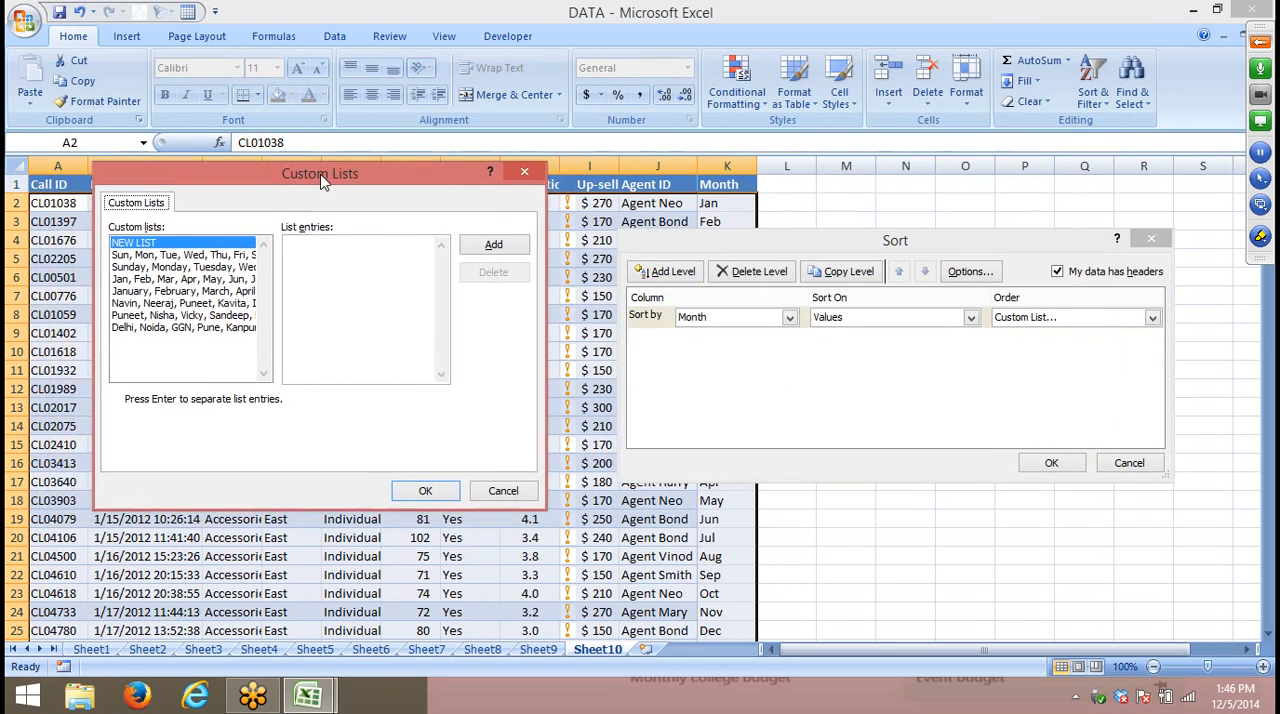
click(170, 280)
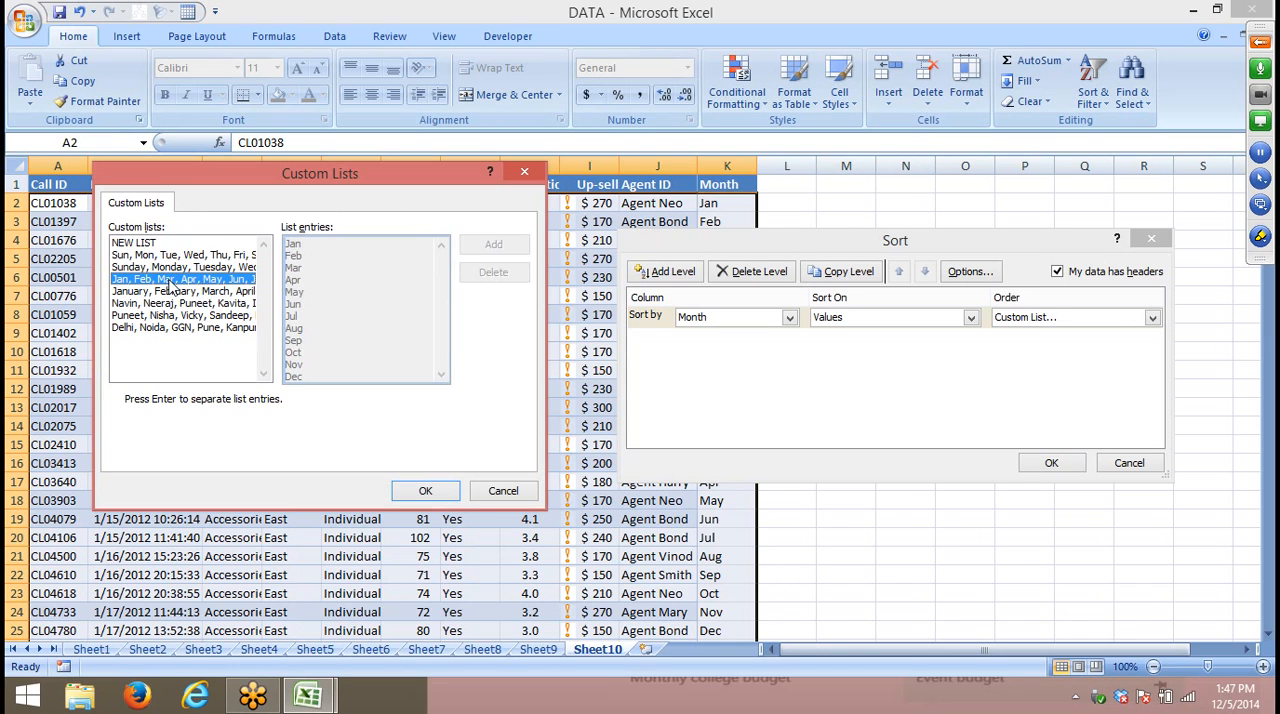
click(440, 490)
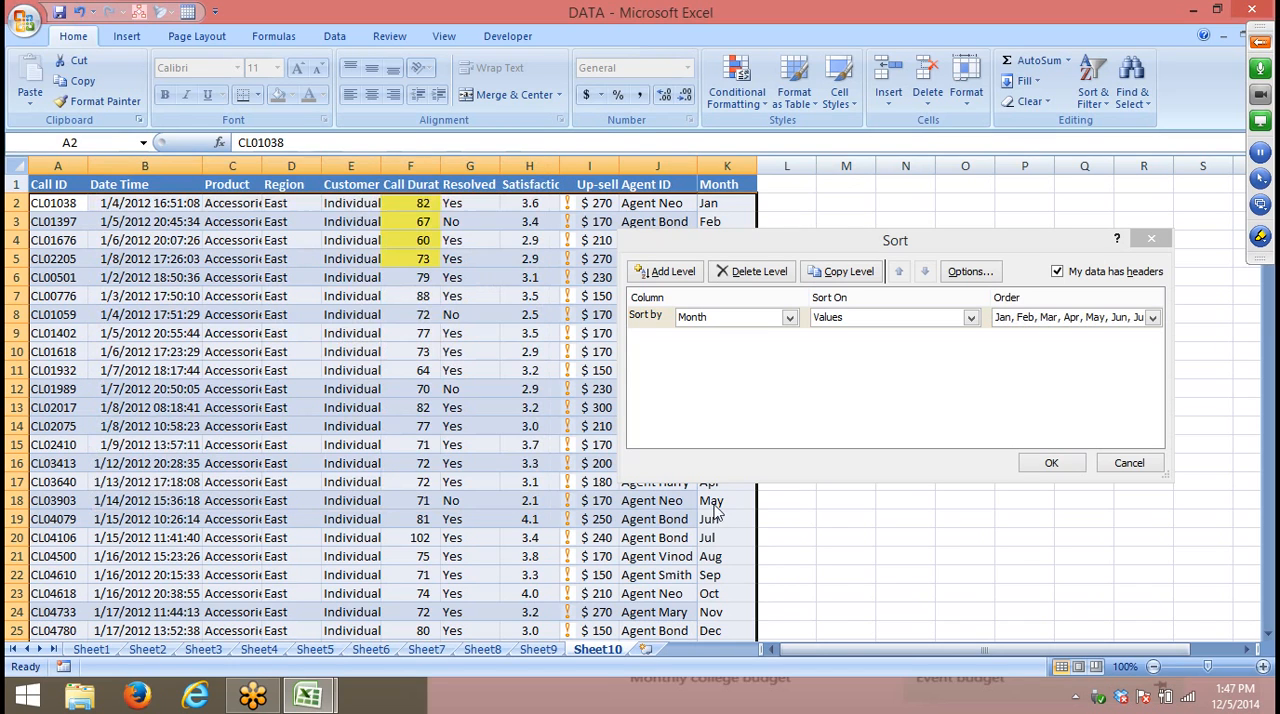
click(1053, 465)
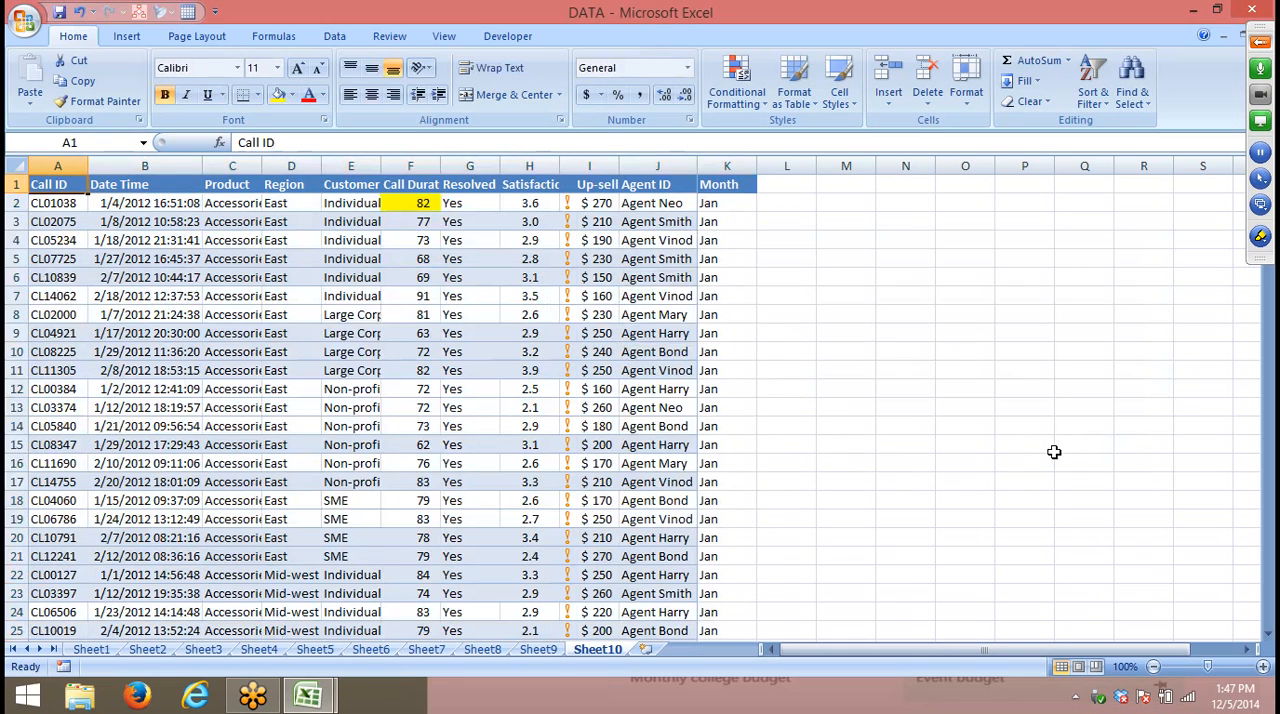
- Review the custom sort's order options and available custom lists for Month, leaving the sort as it is
click(1093, 82)
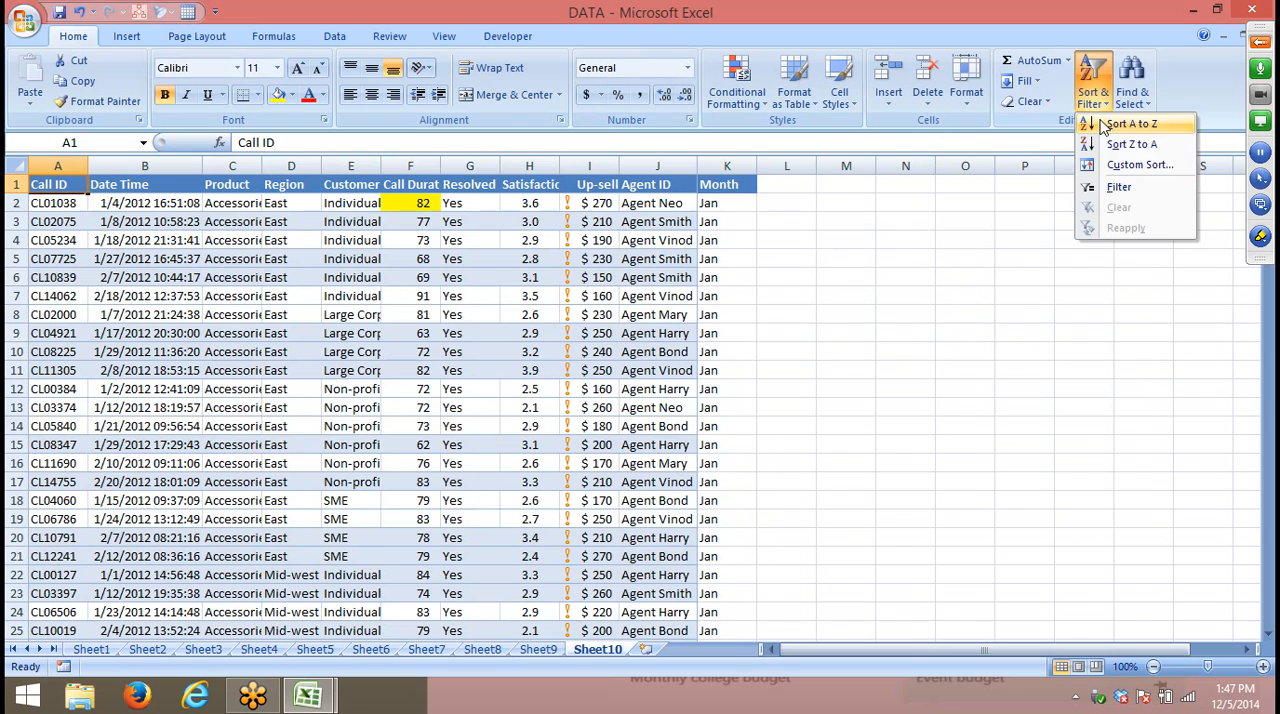
click(1137, 168)
click(1045, 320)
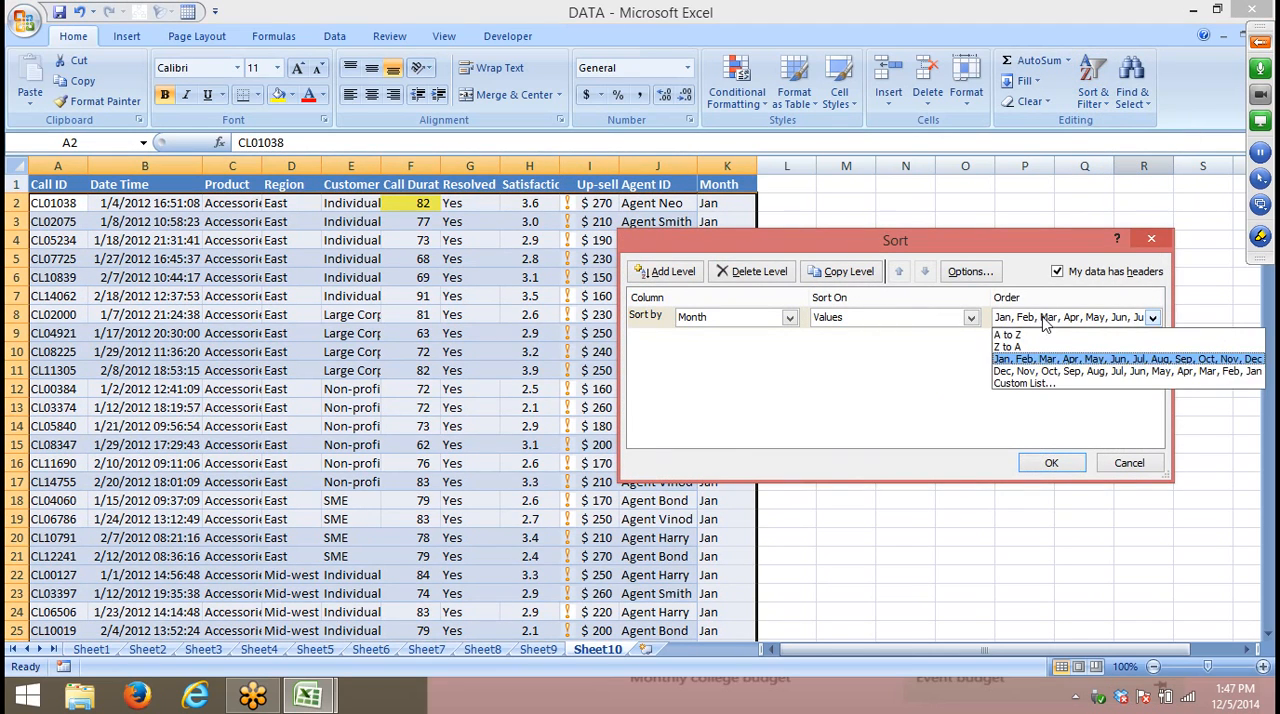
click(1040, 384)
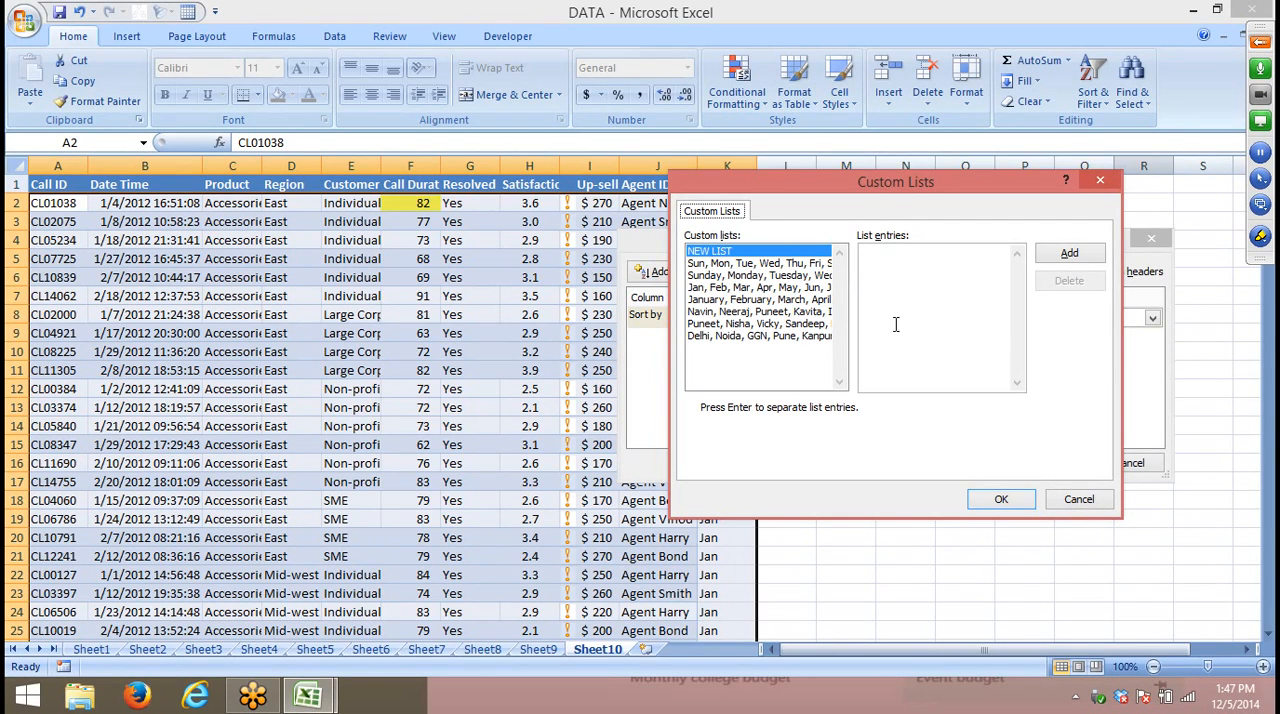
click(1055, 502)
click(1120, 466)
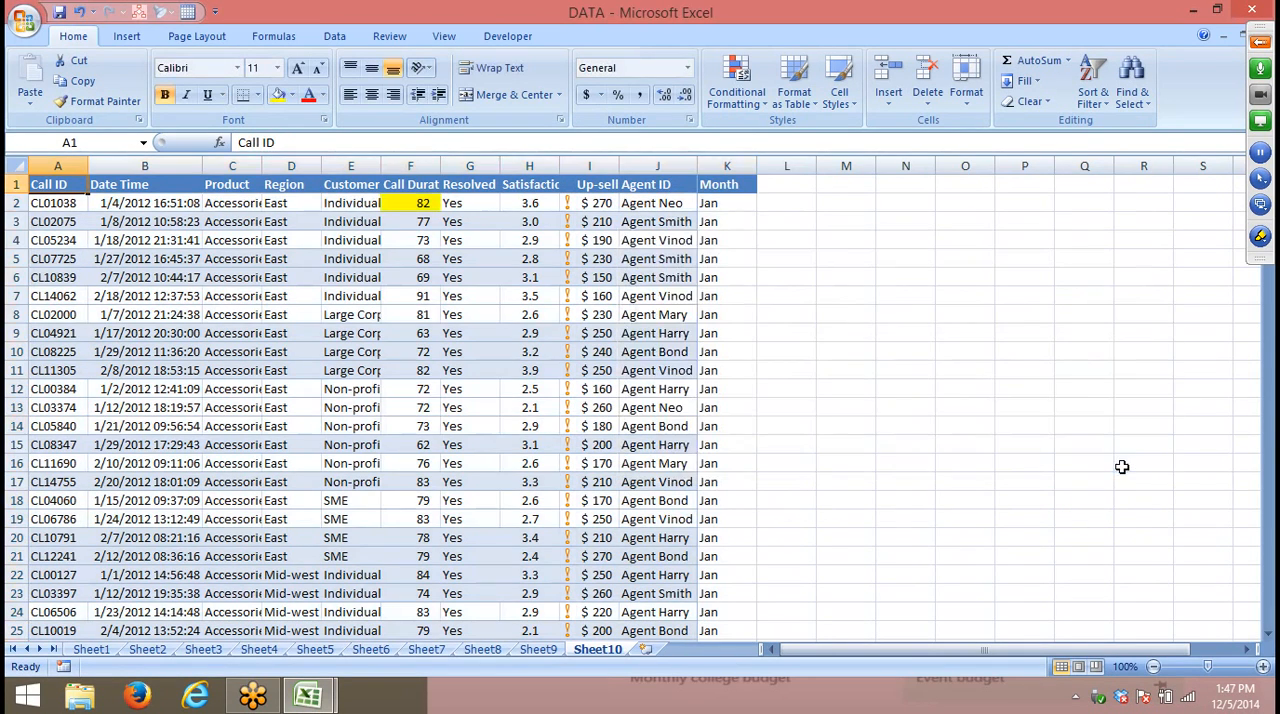
- Undo the Month sort, the month series fill, the Jan entry and the Month header
click(670, 237)
click(336, 223)
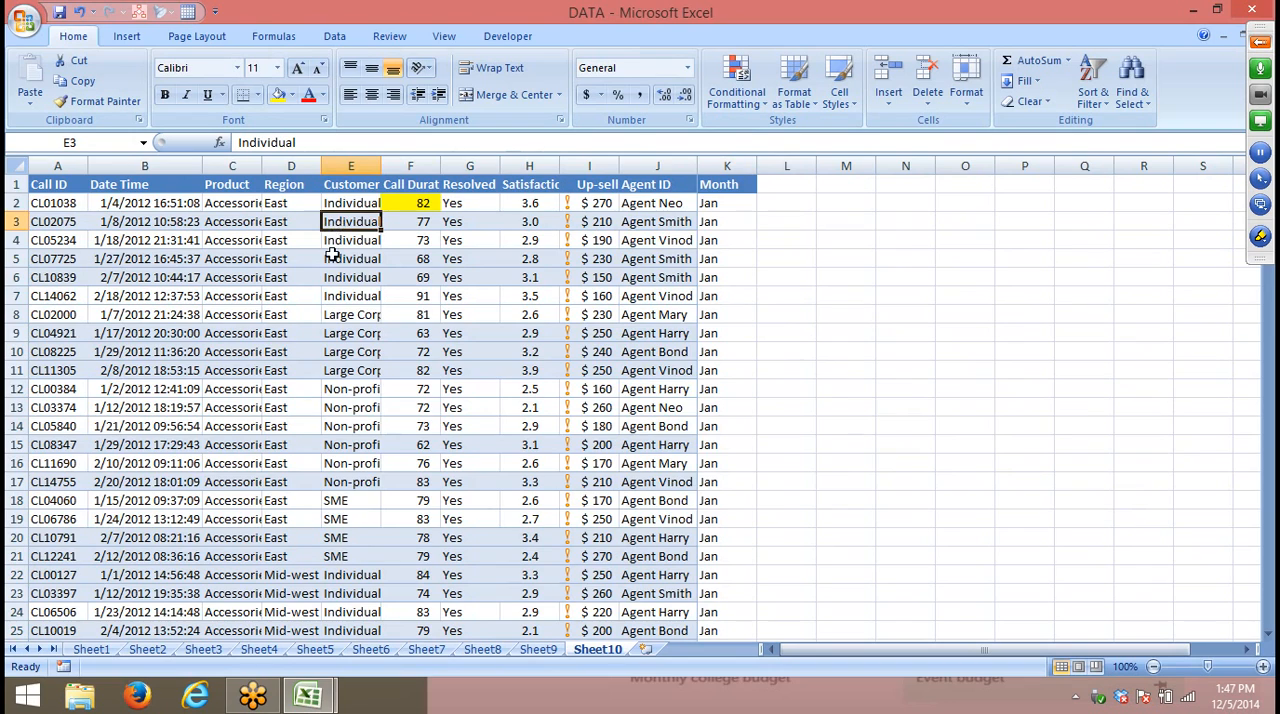
scroll(333, 255, down, 3)
scroll(333, 255, up, 3)
key(ctrl+z)
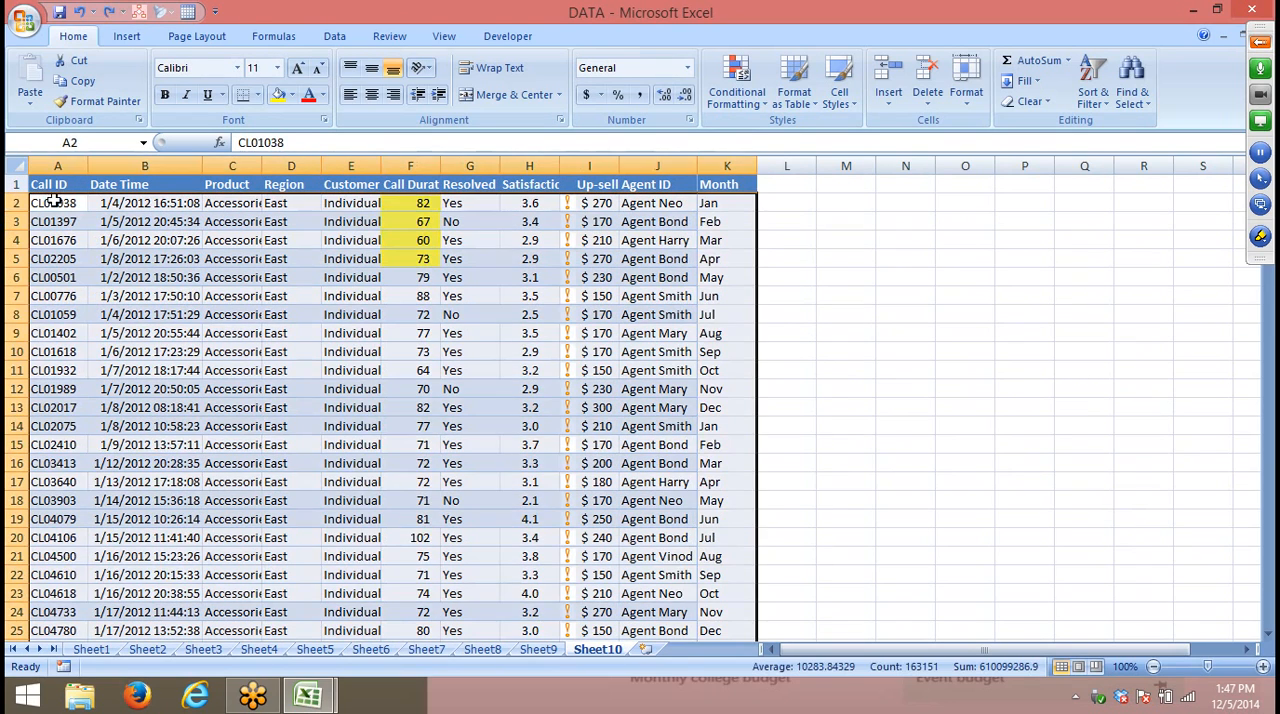
key(ctrl+z)
key(ctrl+z)
key(ctrl+z)
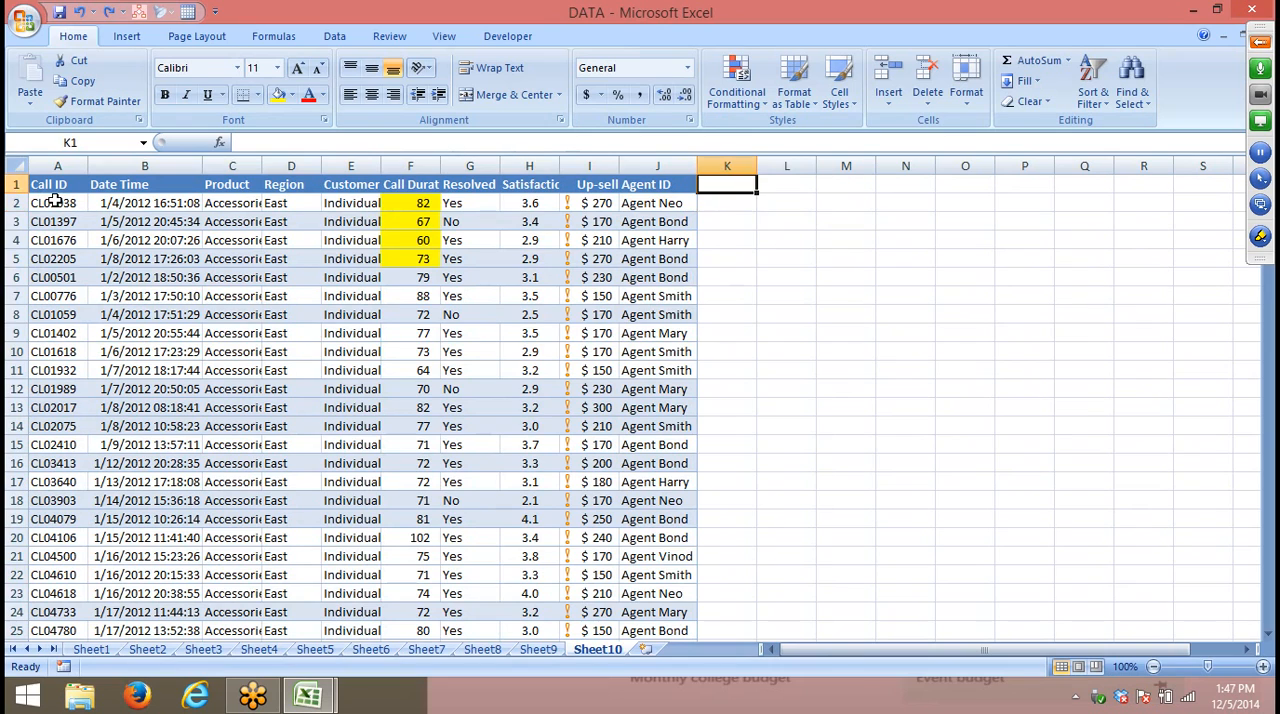
- Redo the Month header, the Jan entry and the month series fill in column K
key(ctrl+y)
key(ctrl+y)
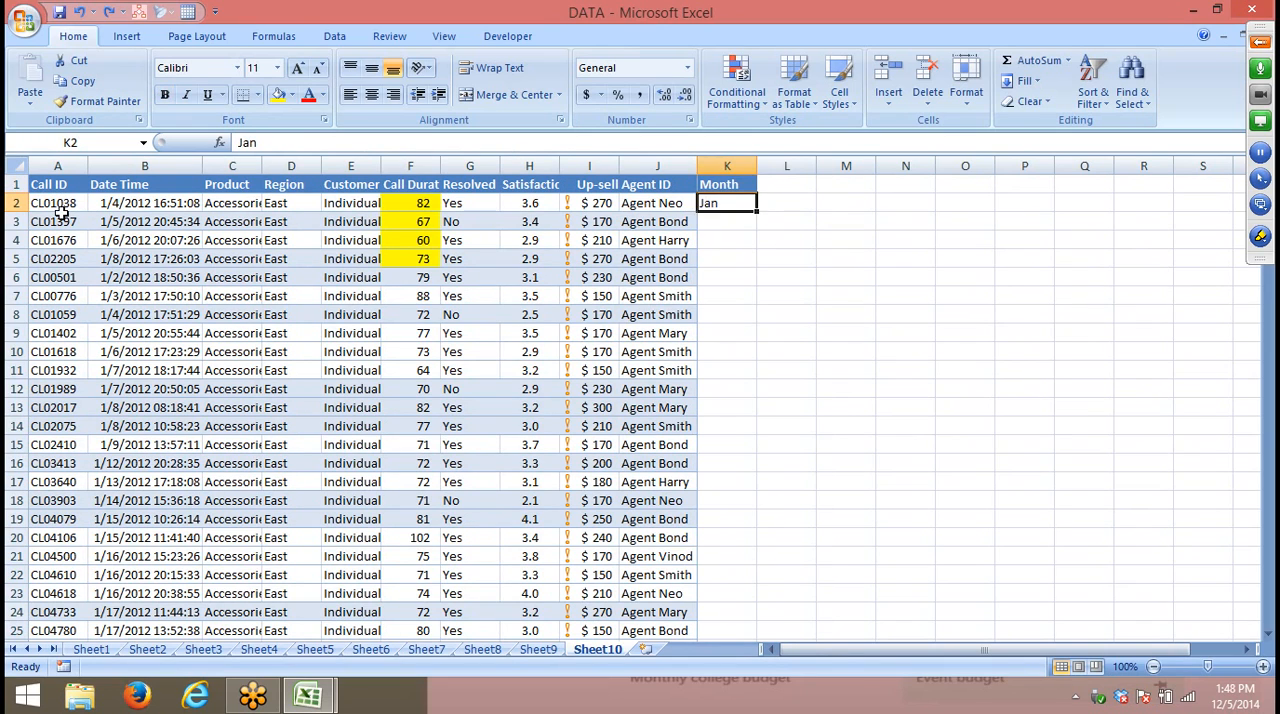
key(ctrl+y)
- Set up a new custom sort from the Call ID header by Month, sorted on Values
click(55, 181)
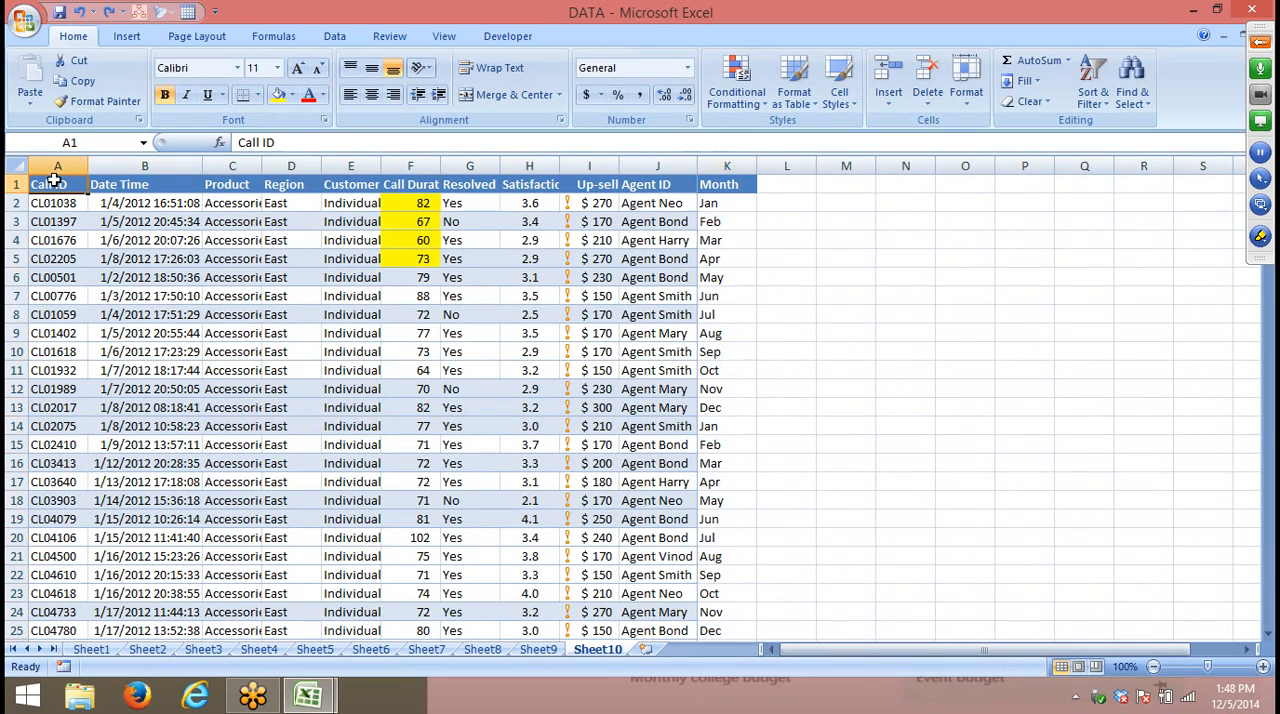
click(1105, 105)
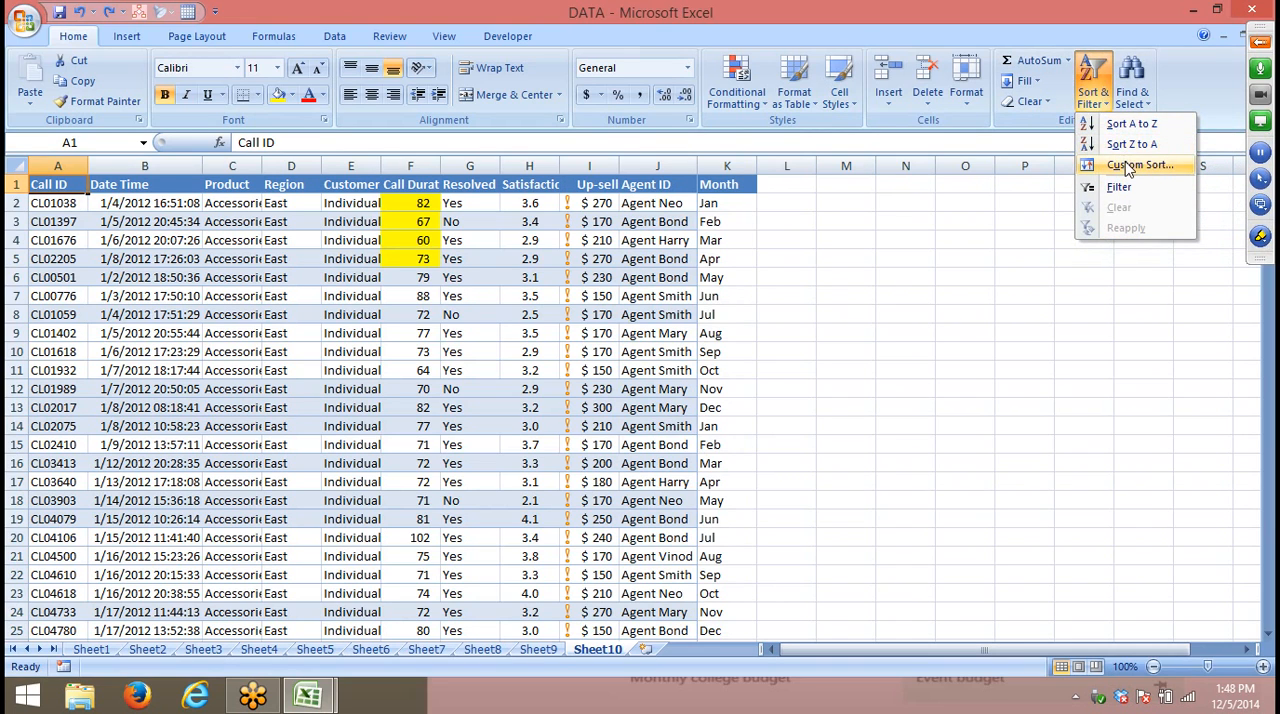
click(1140, 244)
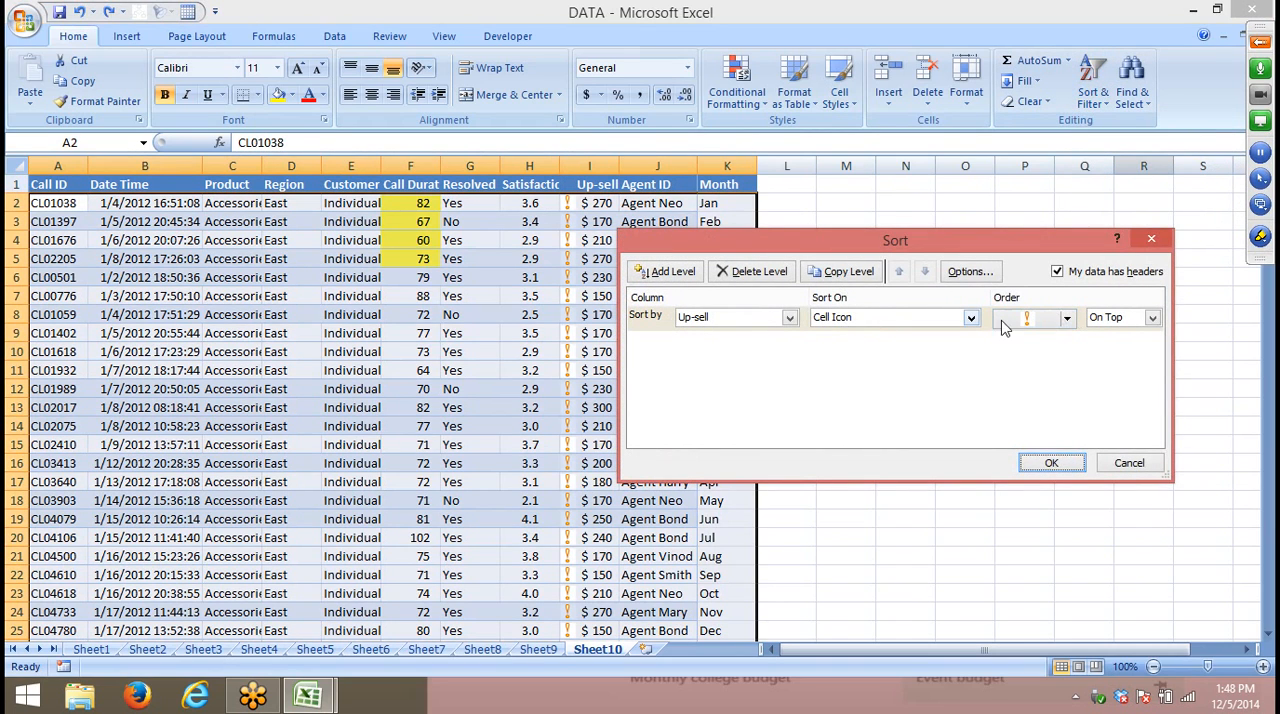
click(702, 318)
click(700, 455)
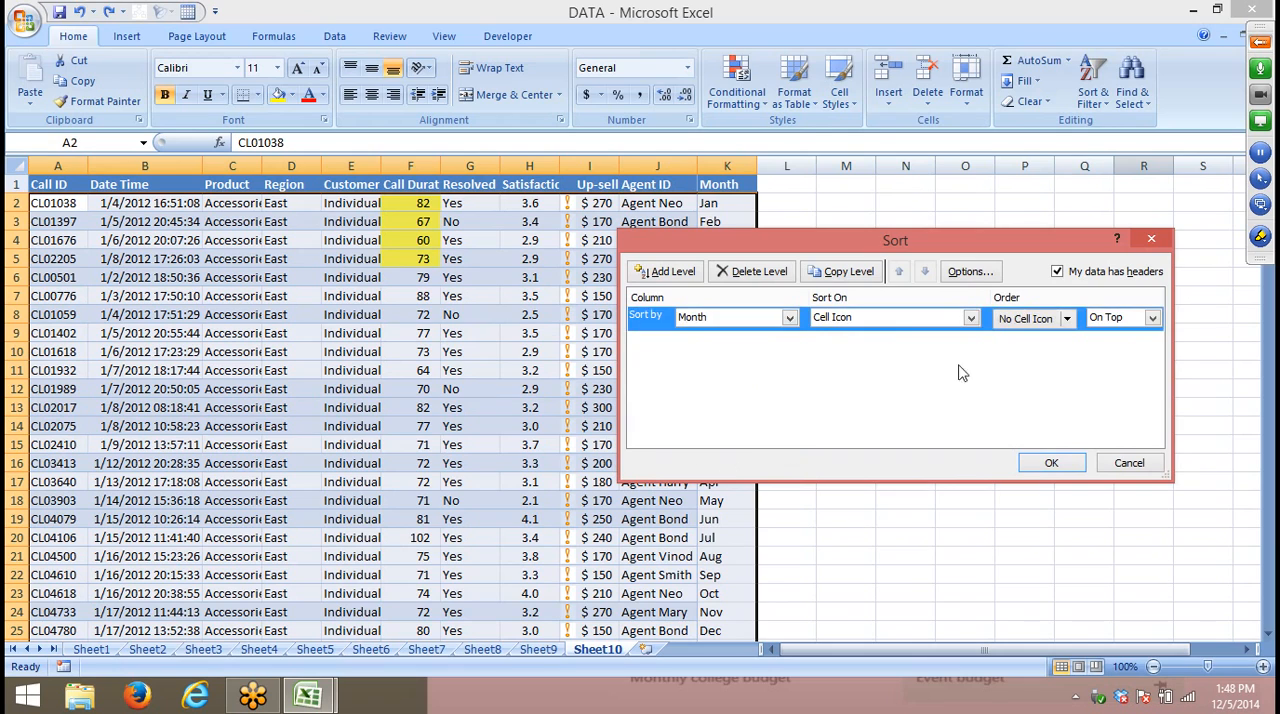
click(918, 318)
click(910, 340)
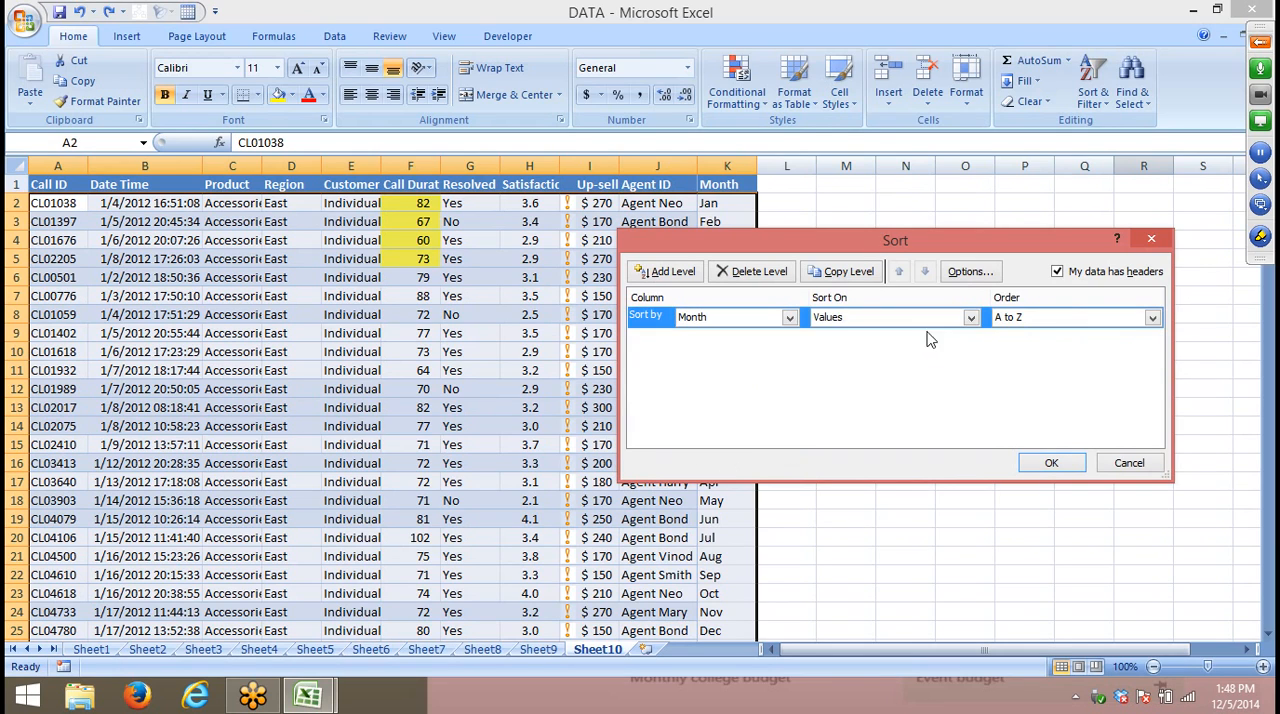
- Apply the Month sort in the custom list order Jan, Feb, Mar, Apr and look through the sorted records
click(1015, 320)
click(1025, 360)
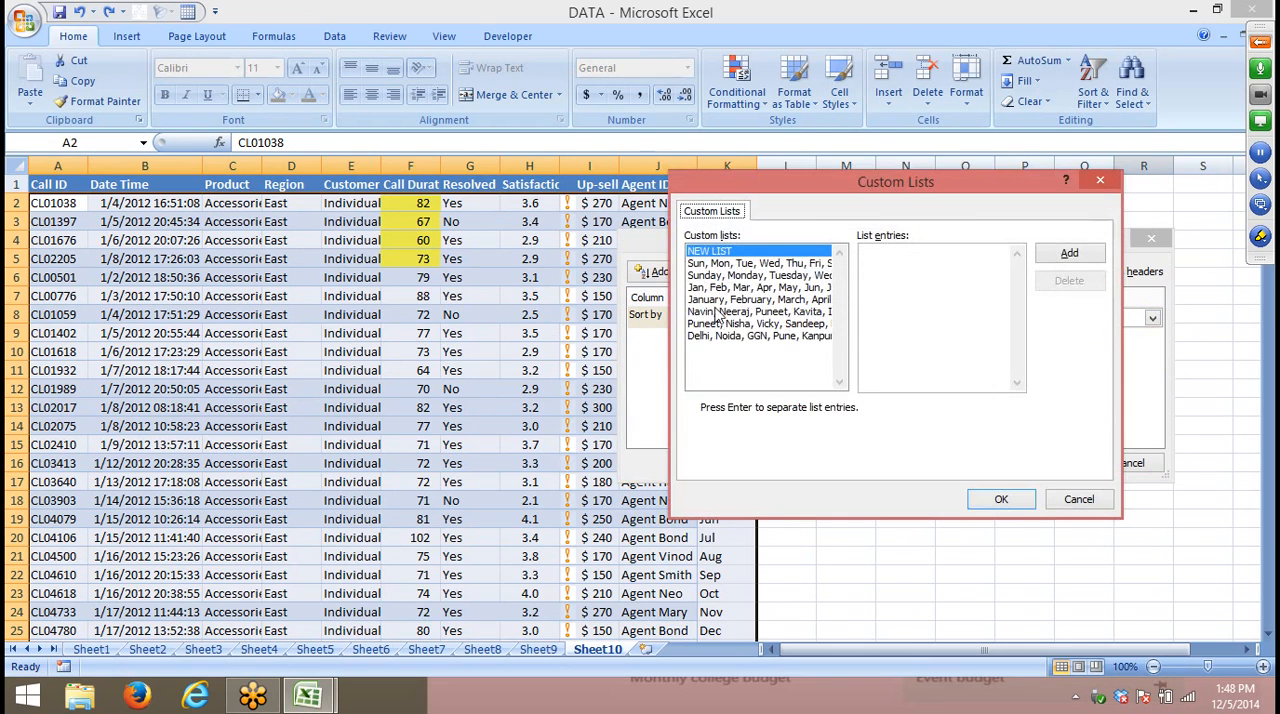
click(1000, 499)
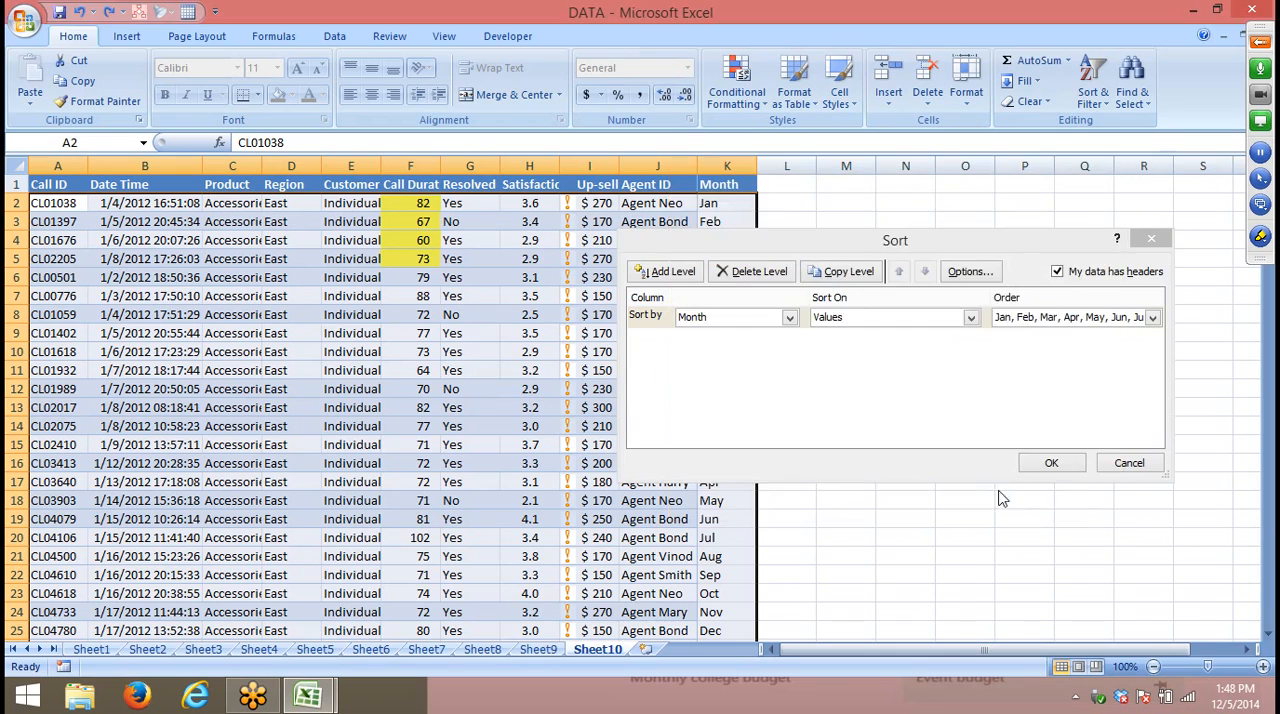
click(1052, 464)
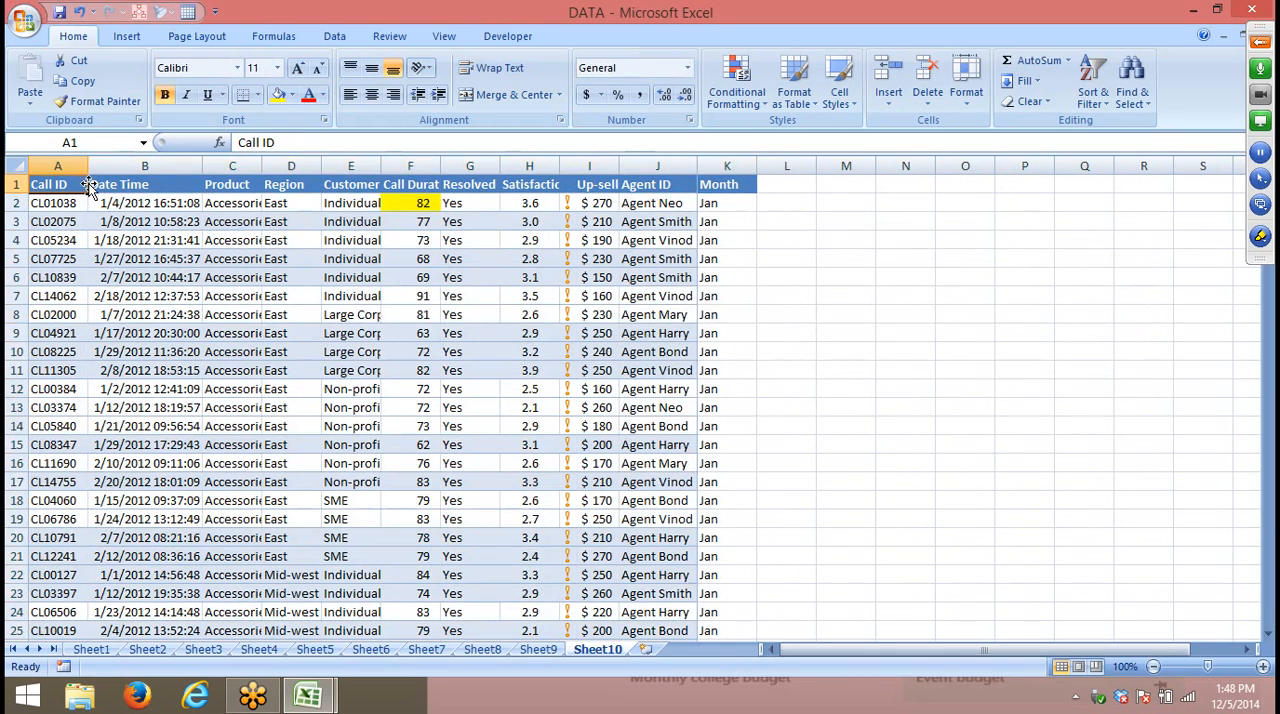
scroll(140, 243, down, 15)
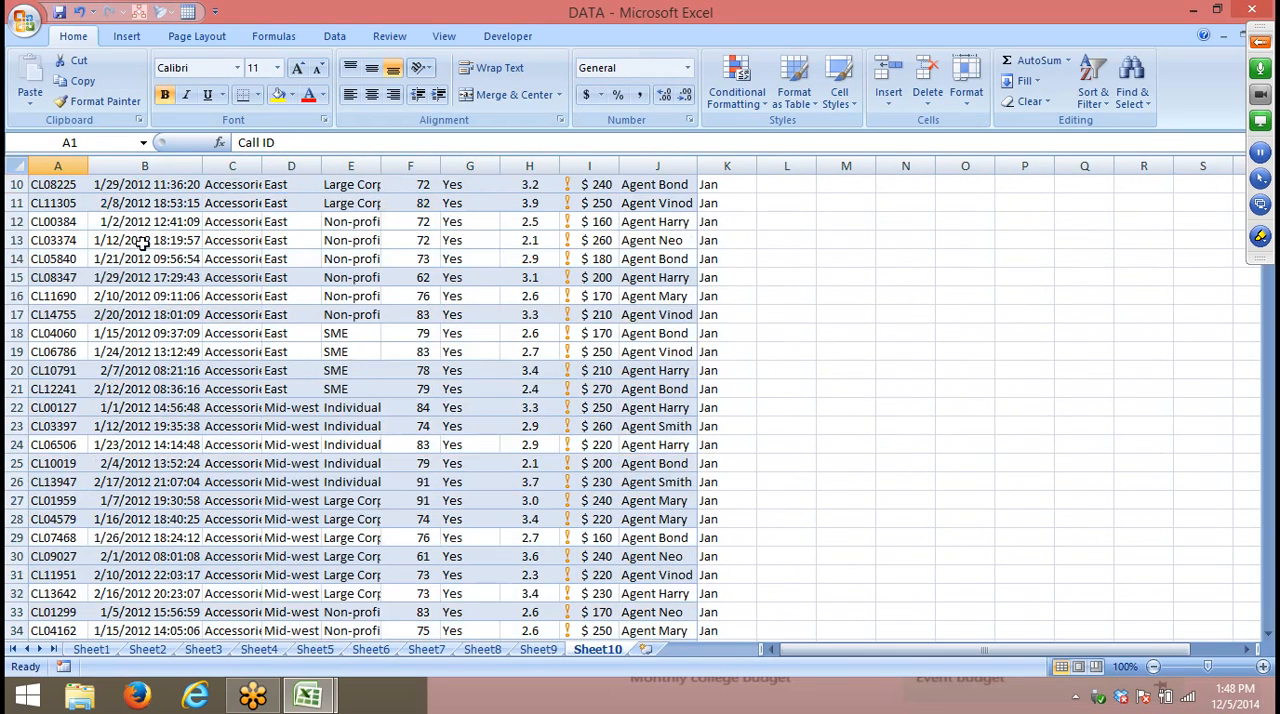
- Copy the call records in columns A to J, from the header row through row 52
scroll(144, 246, up, 15)
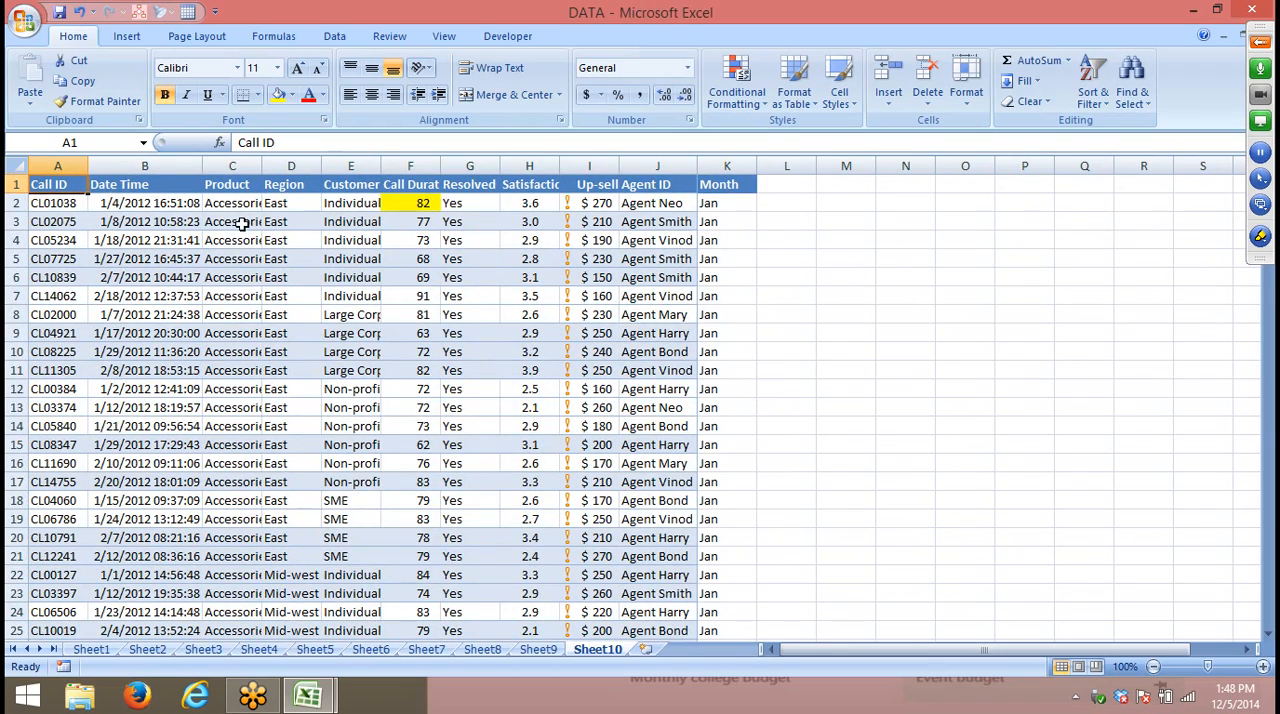
scroll(575, 600, down, 10)
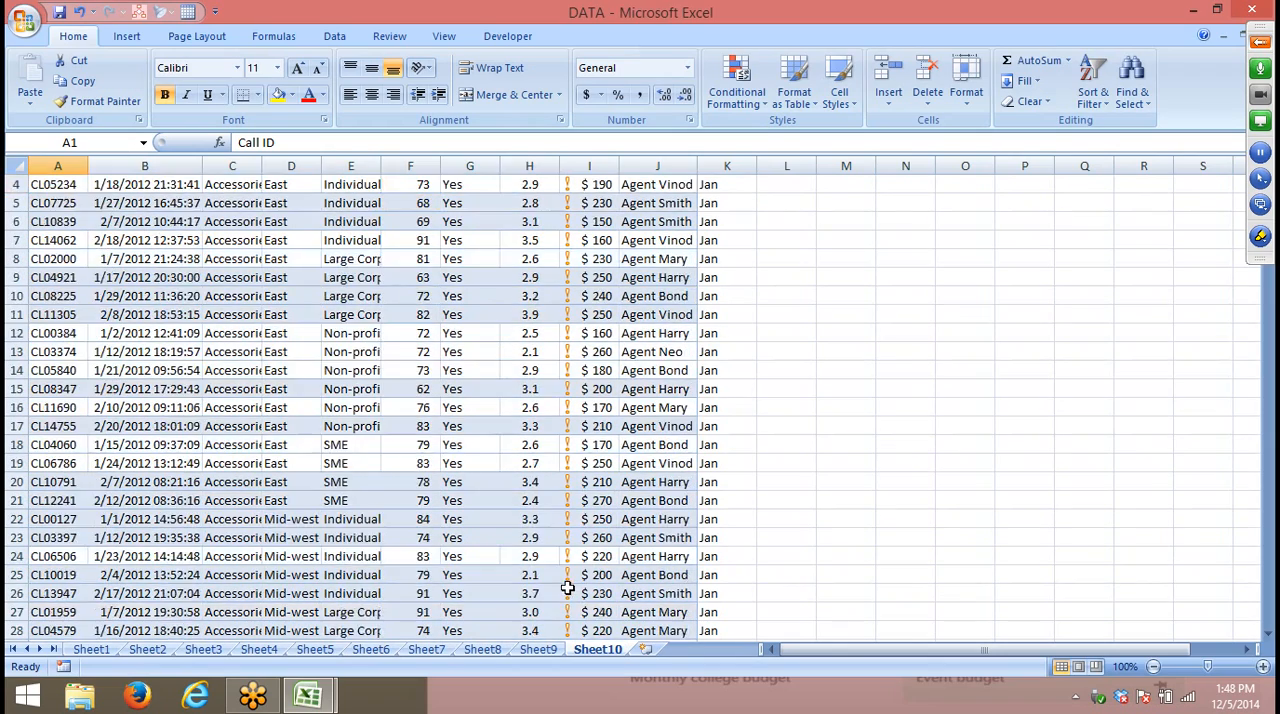
shift+click(572, 562)
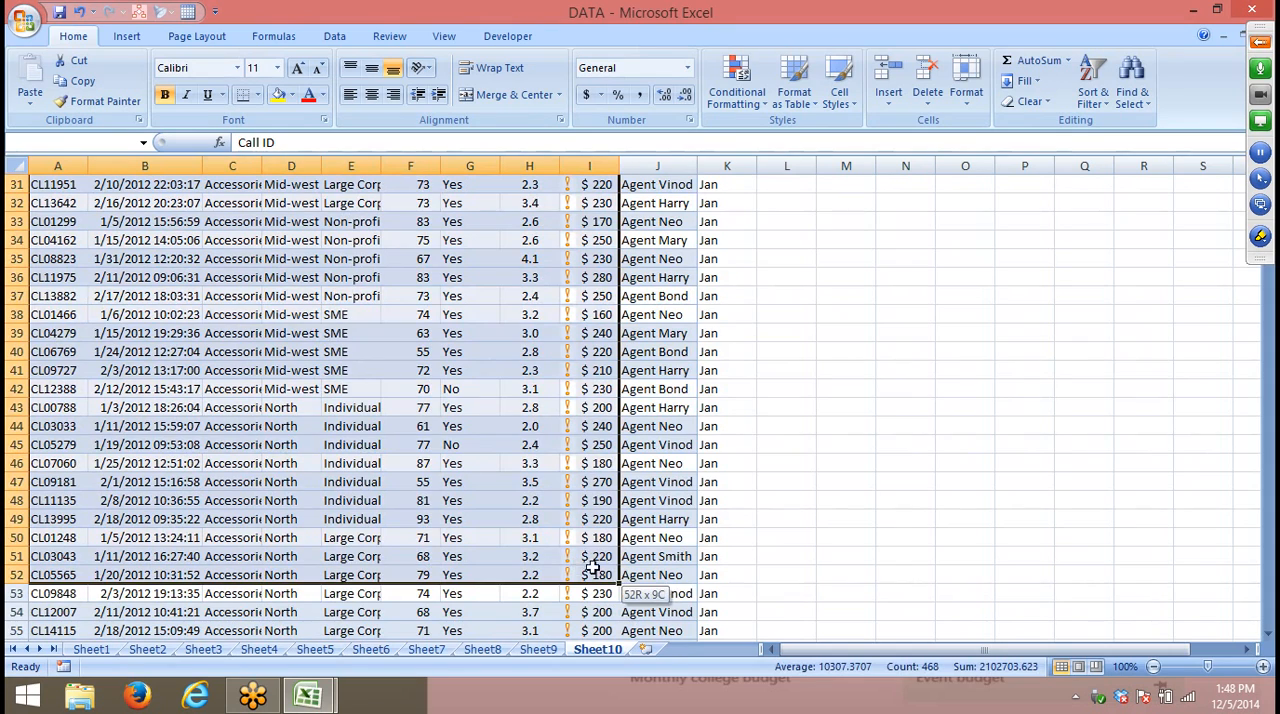
shift+click(648, 567)
key(ctrl+c)
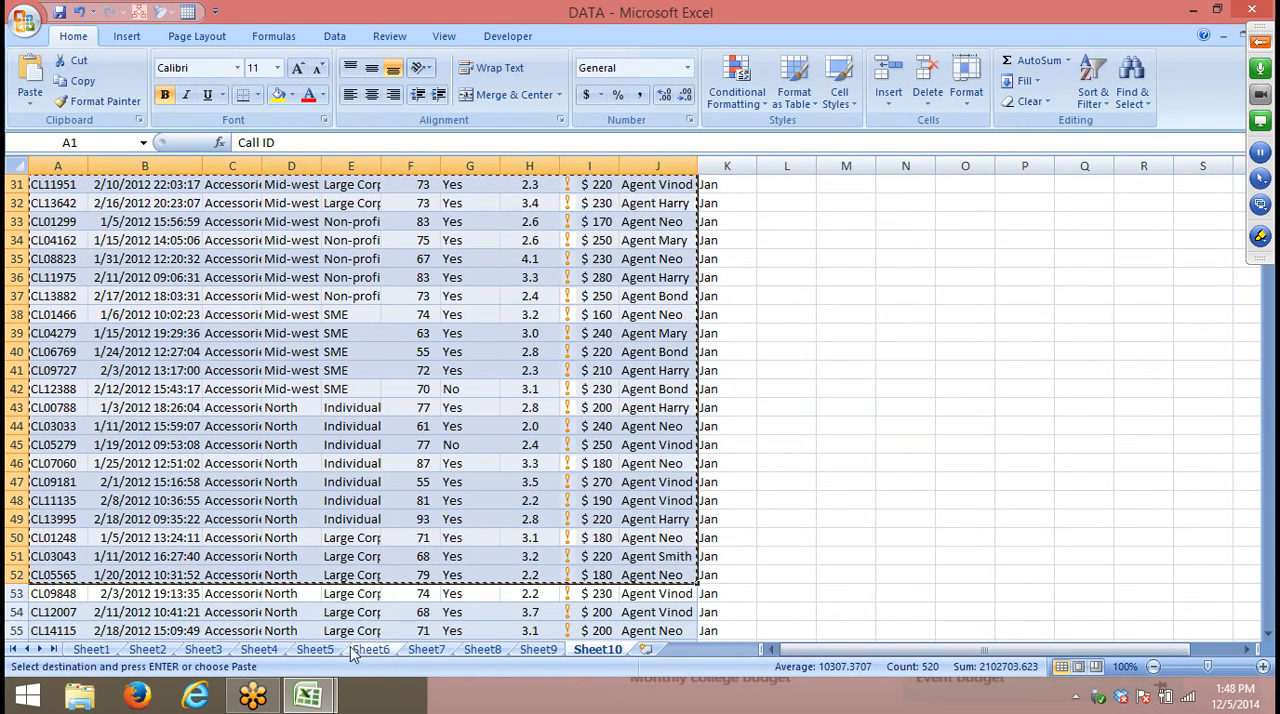
- Paste the records at A1 of Sheet1 in the blank Book2 workbook and fit the Date Time column to its contents
key(ctrl+Tab)
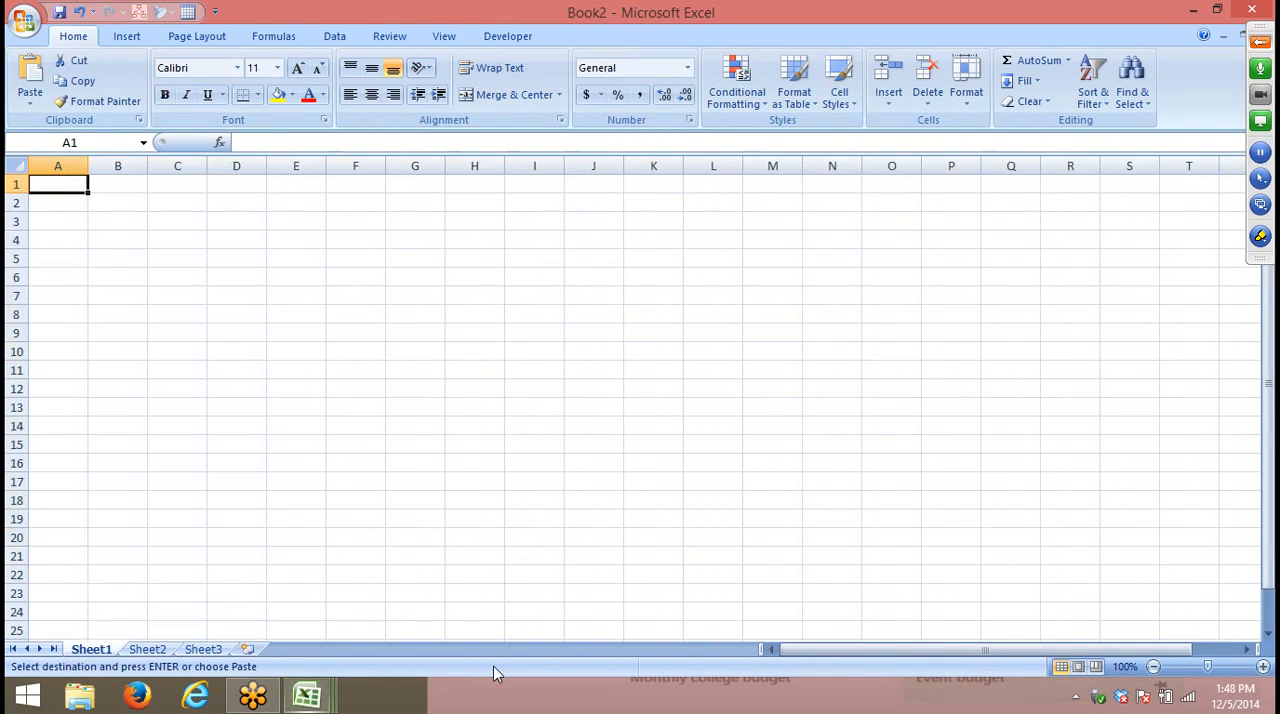
key(ctrl+v)
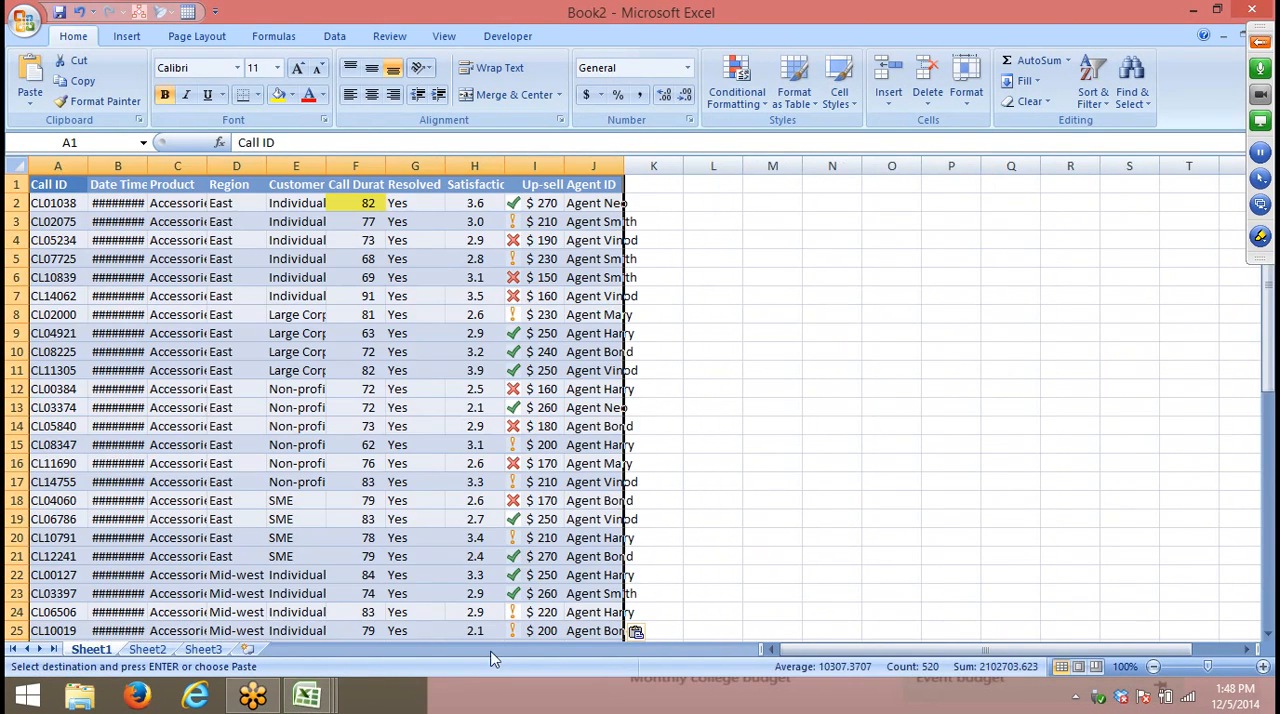
double_click(148, 165)
- Replace the Region entry in D10 with EAST in capitals
click(315, 346)
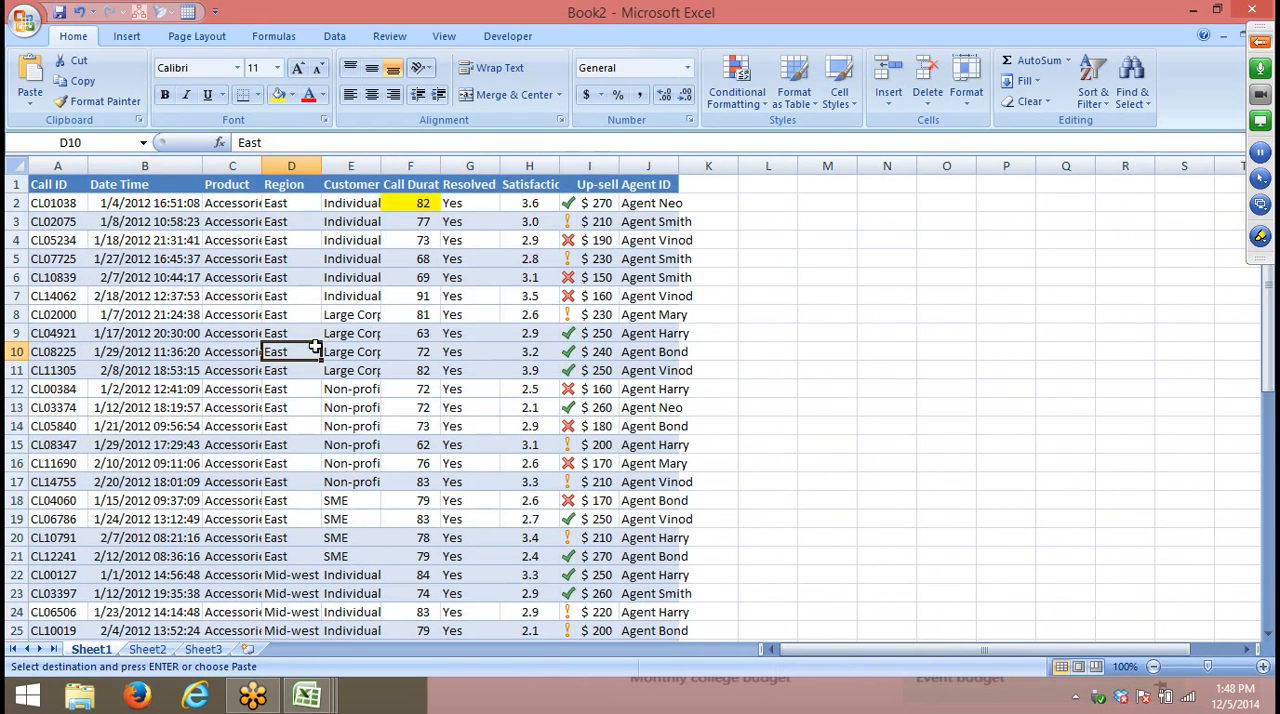
text(Ea)
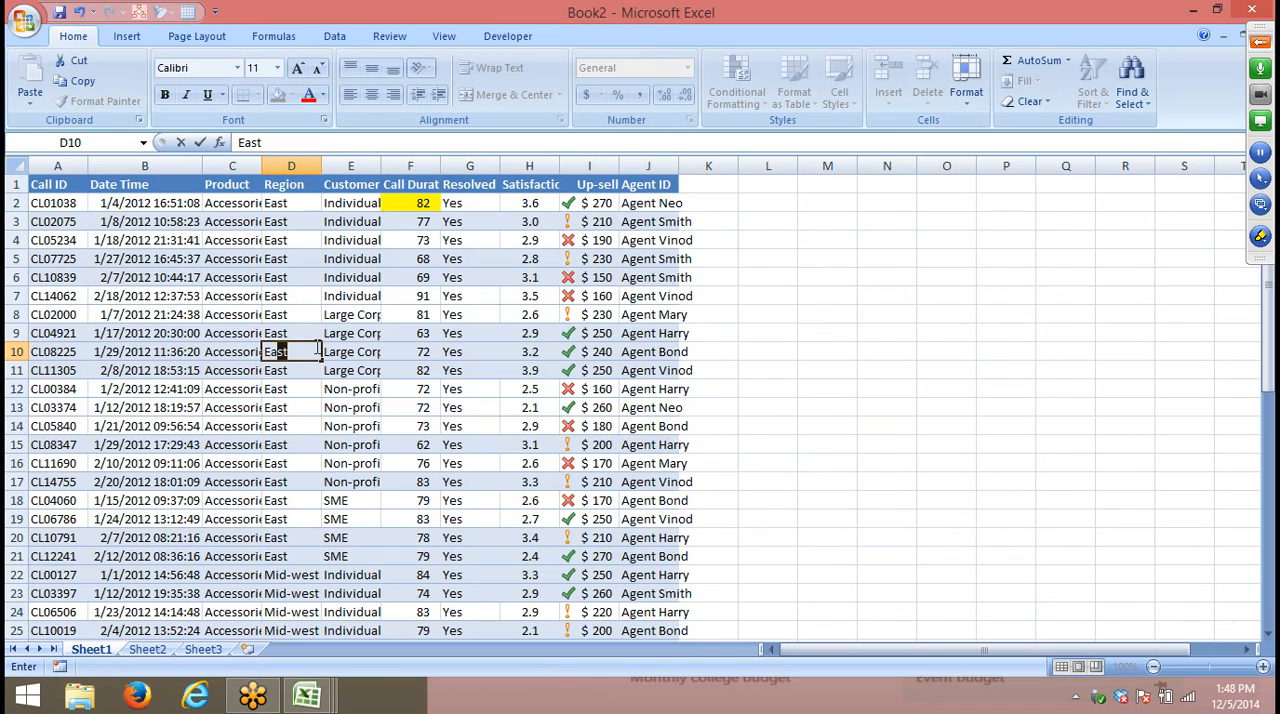
key(BackSpace)
key(BackSpace)
text(AST)
key(Return)
- Copy the capitalised EAST from D10 into Region cells D17, D5, D4 and D20
click(315, 347)
key(ctrl+c)
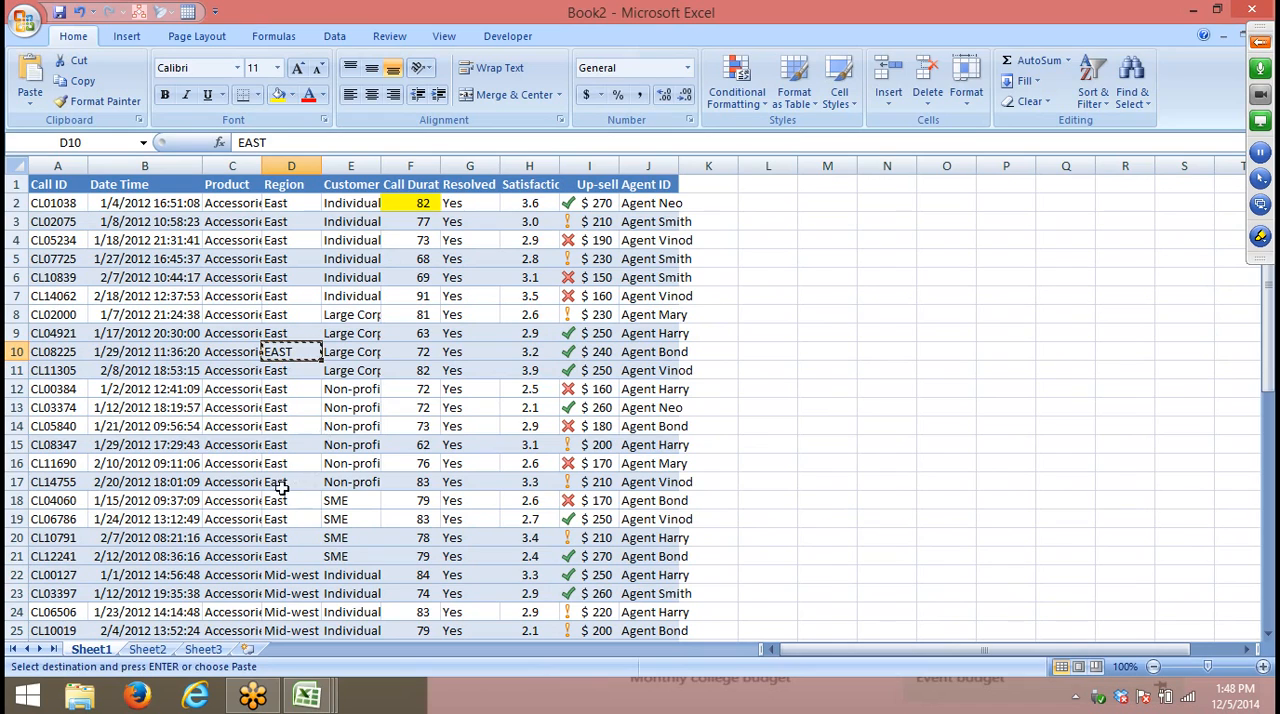
click(286, 483)
key(ctrl+v)
click(281, 260)
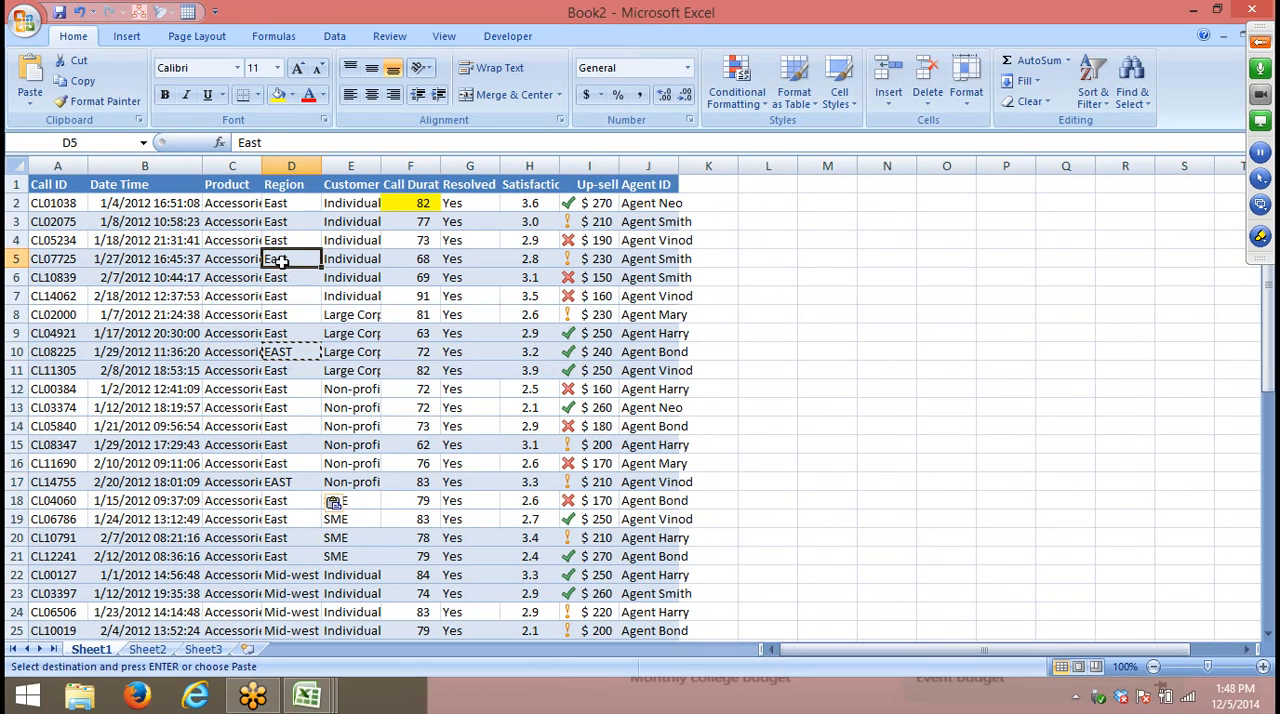
key(ctrl+v)
click(288, 241)
key(ctrl+v)
click(286, 482)
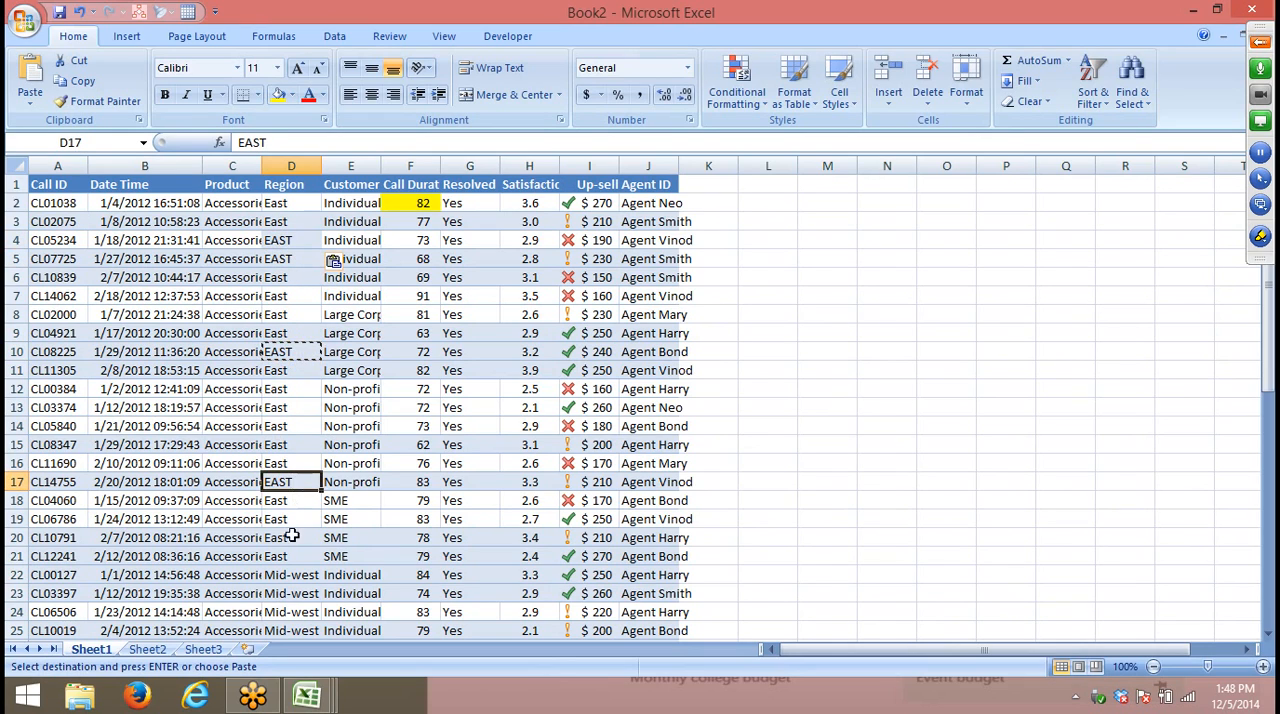
click(286, 537)
key(ctrl+v)
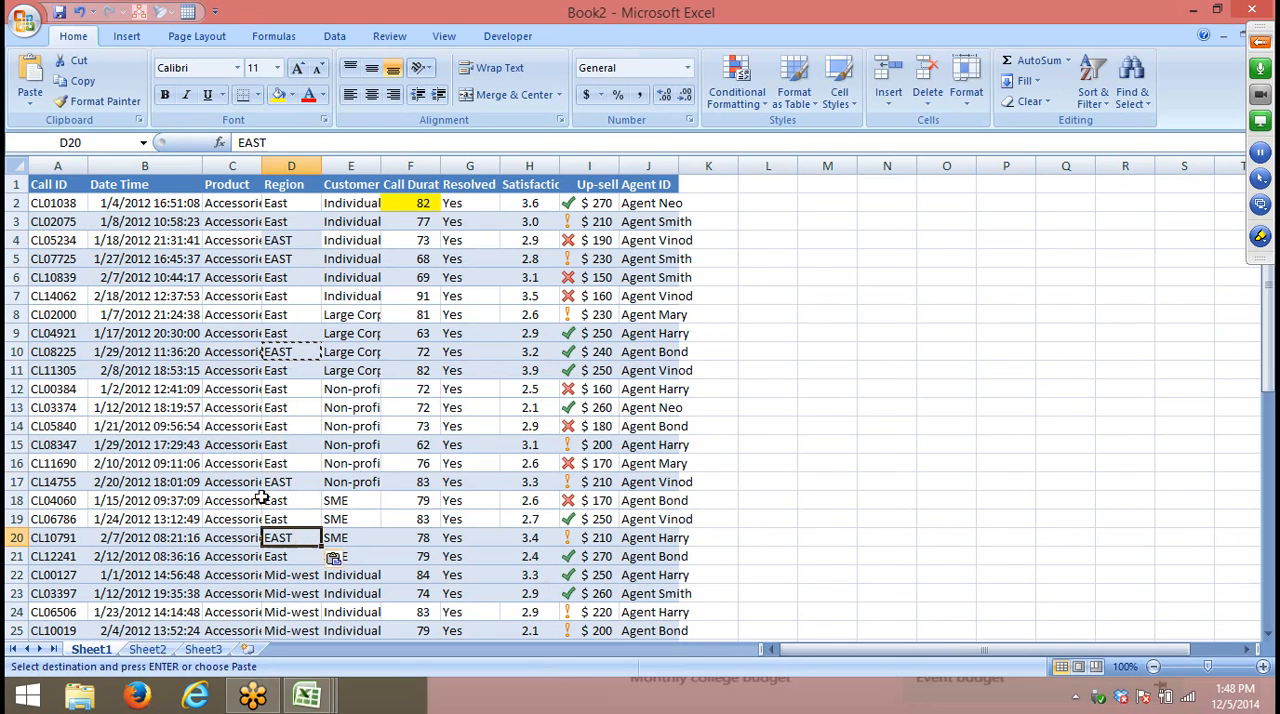
- Custom sort the records by Region on Values, A to Z
click(58, 186)
click(1093, 92)
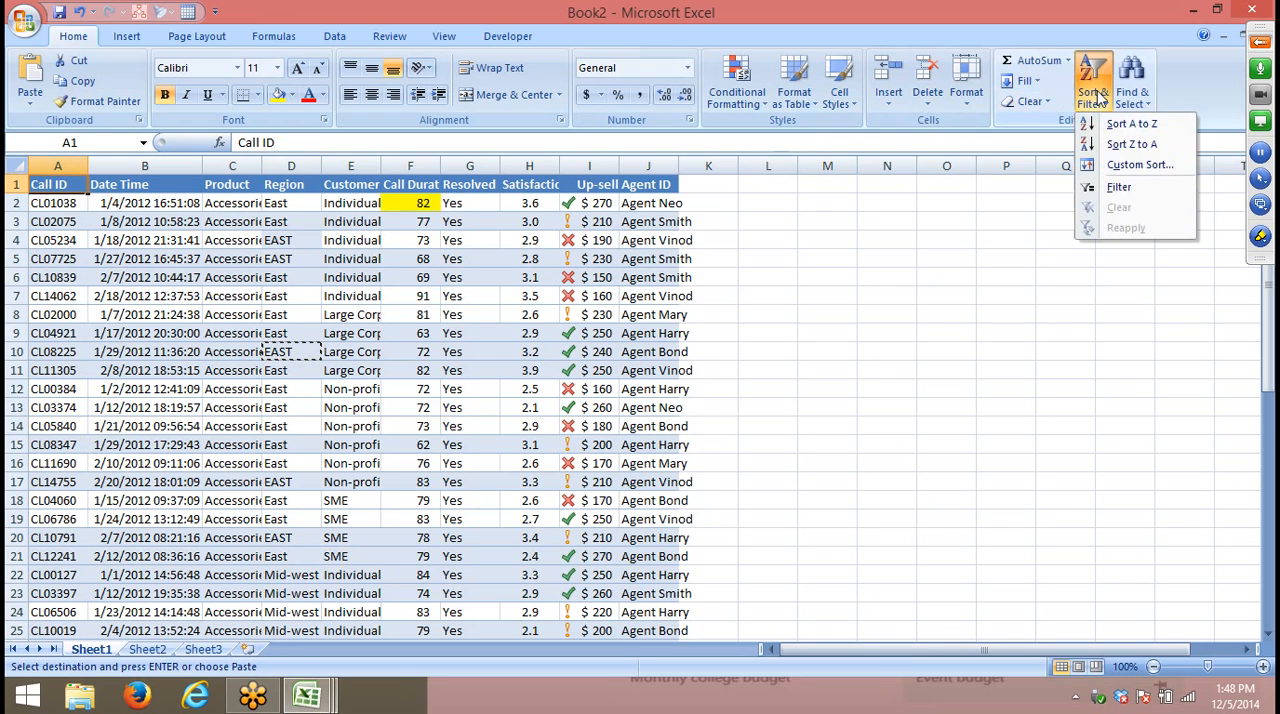
click(1127, 166)
click(718, 318)
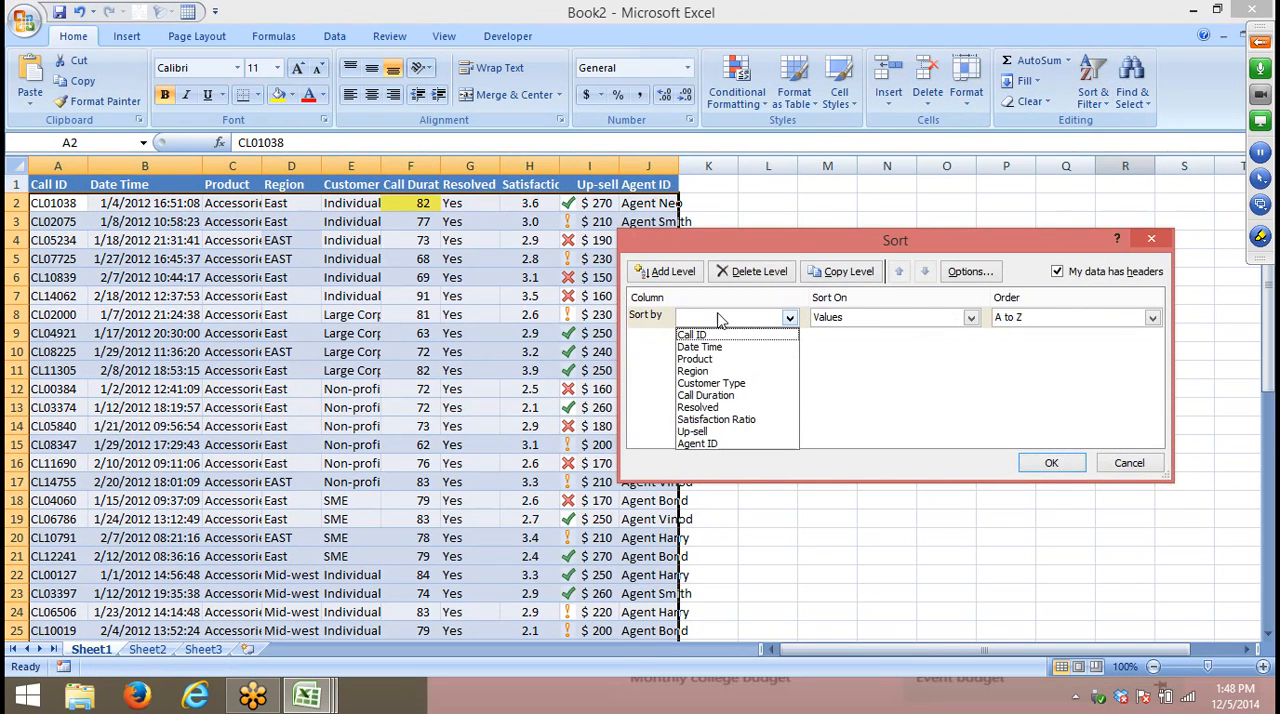
click(722, 372)
click(1051, 462)
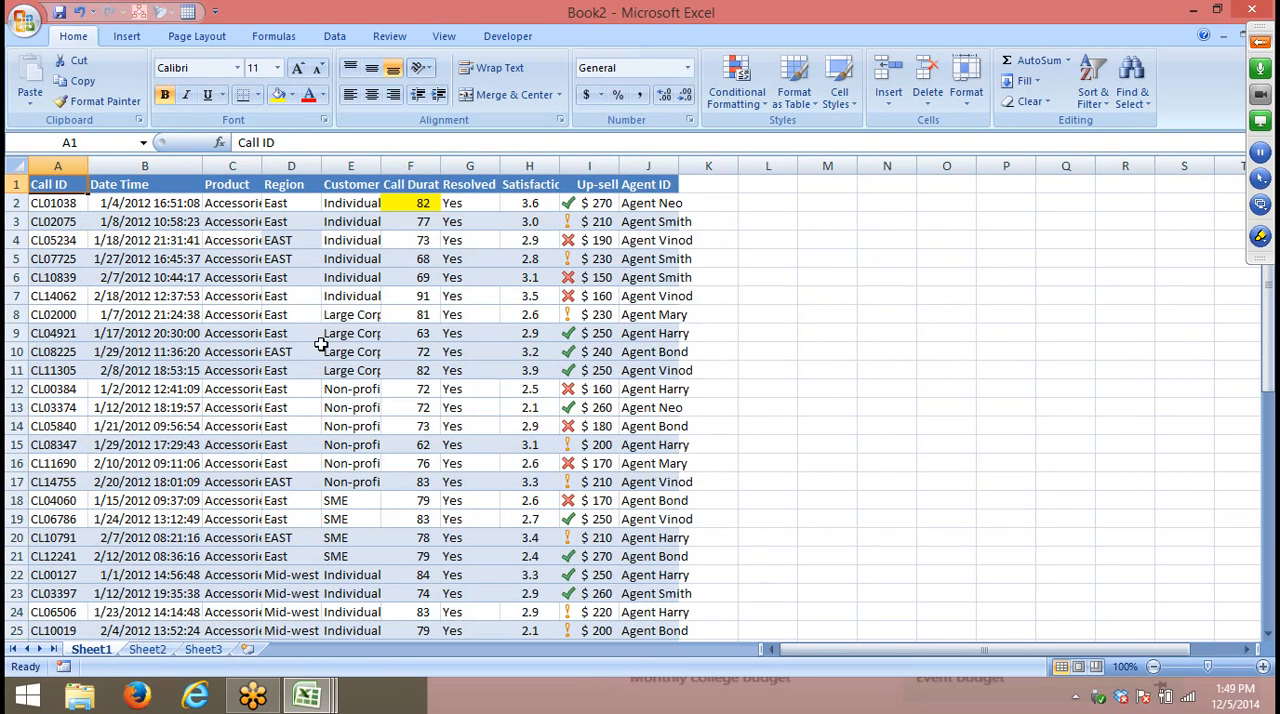
- Look through the sorted Region column to check how East and EAST entries are ordered
scroll(317, 347, down, 11)
scroll(317, 347, up, 11)
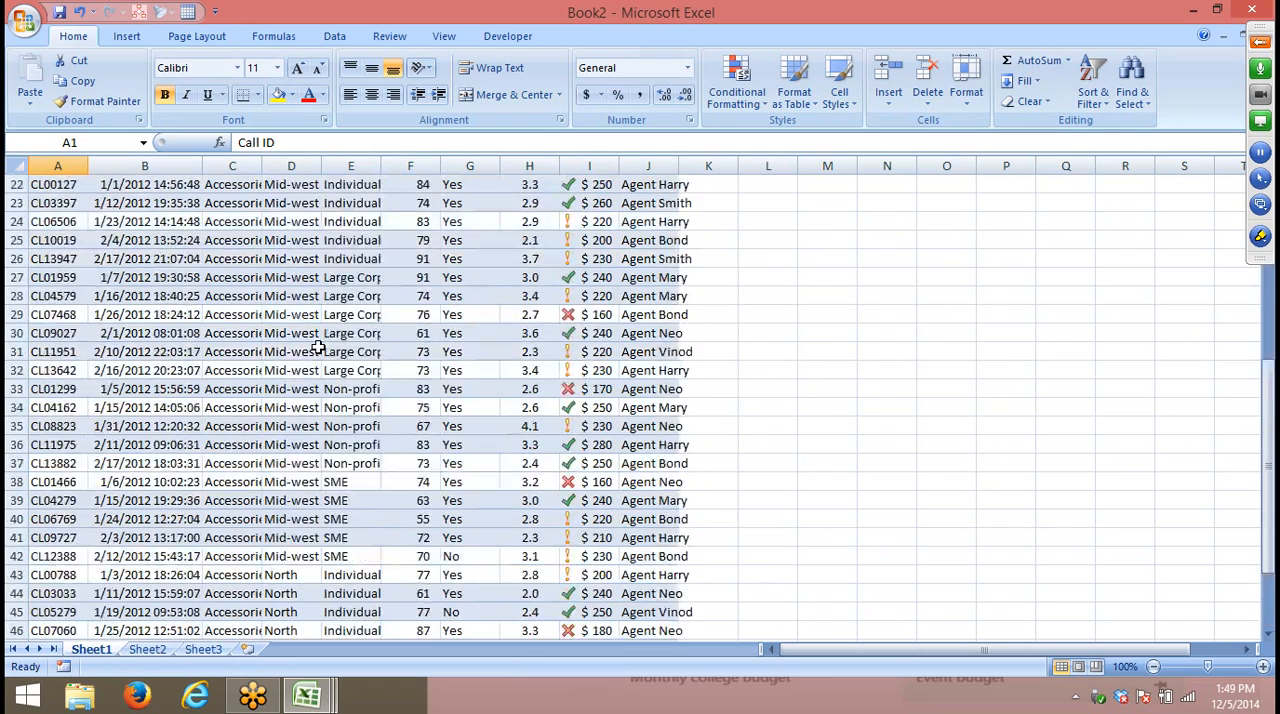
scroll(306, 290, down, 4)
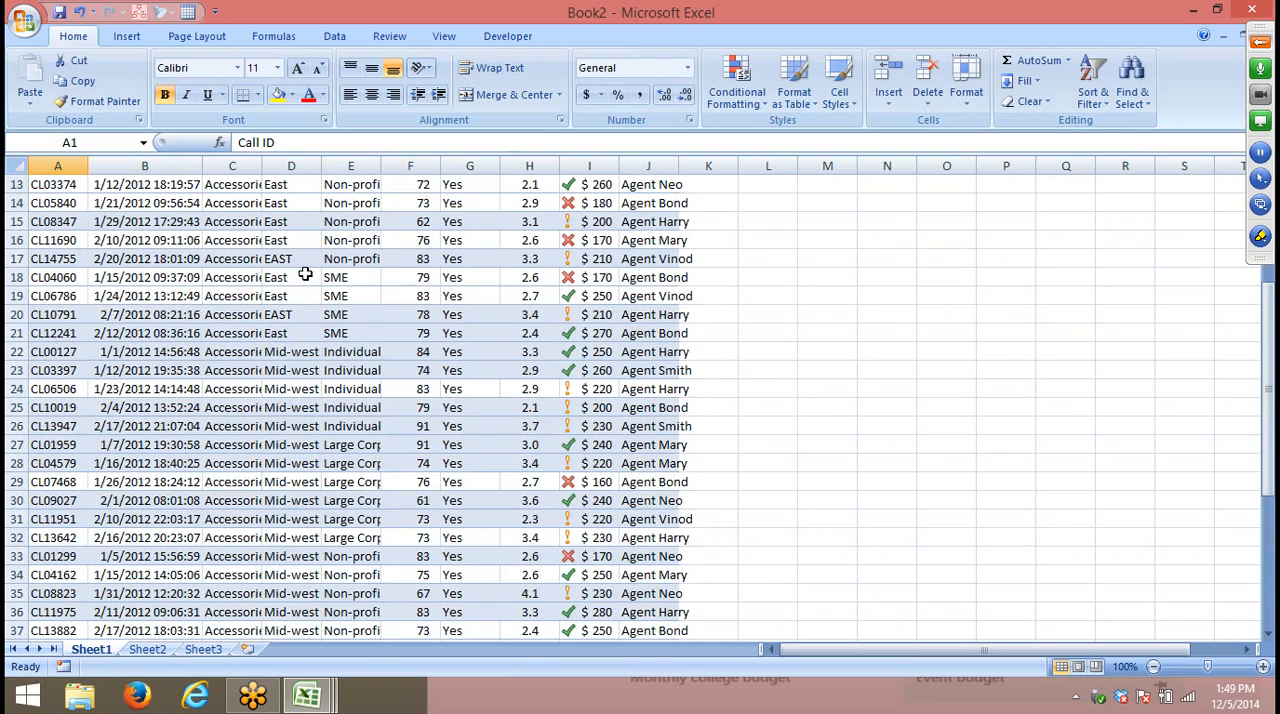
scroll(306, 290, up, 4)
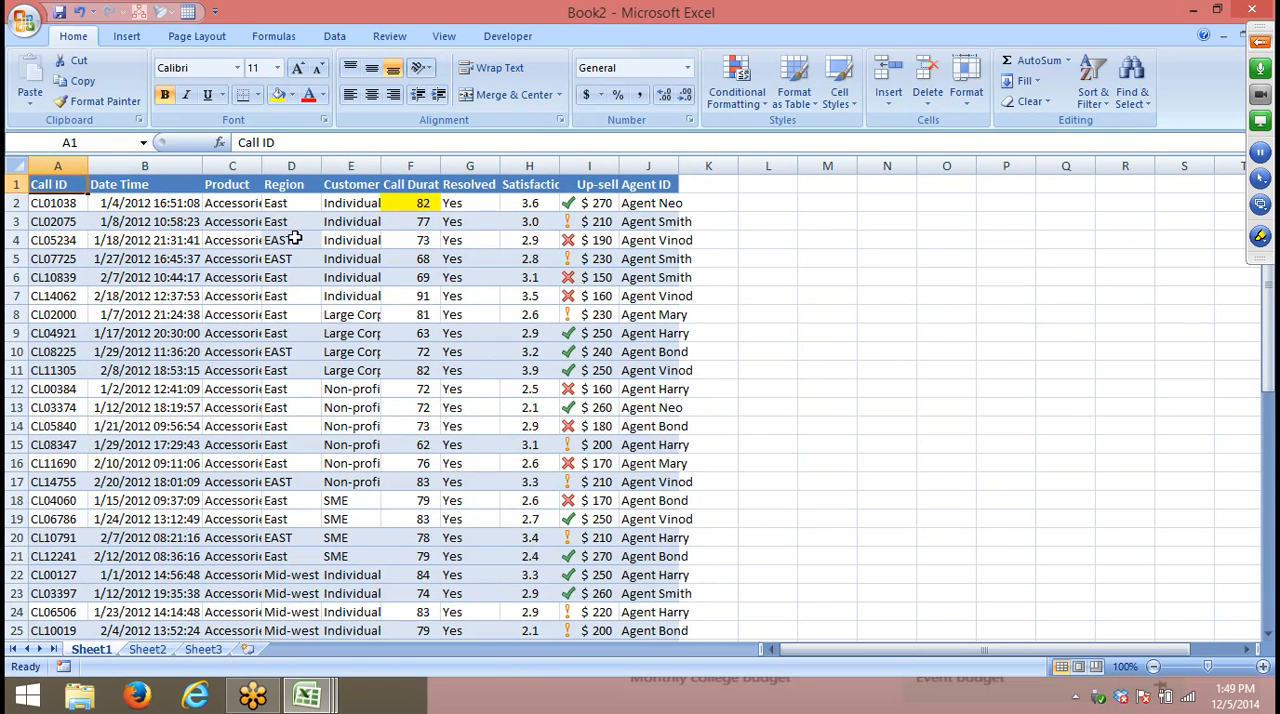
drag(297, 240, 316, 478)
click(306, 344)
drag(280, 240, 292, 258)
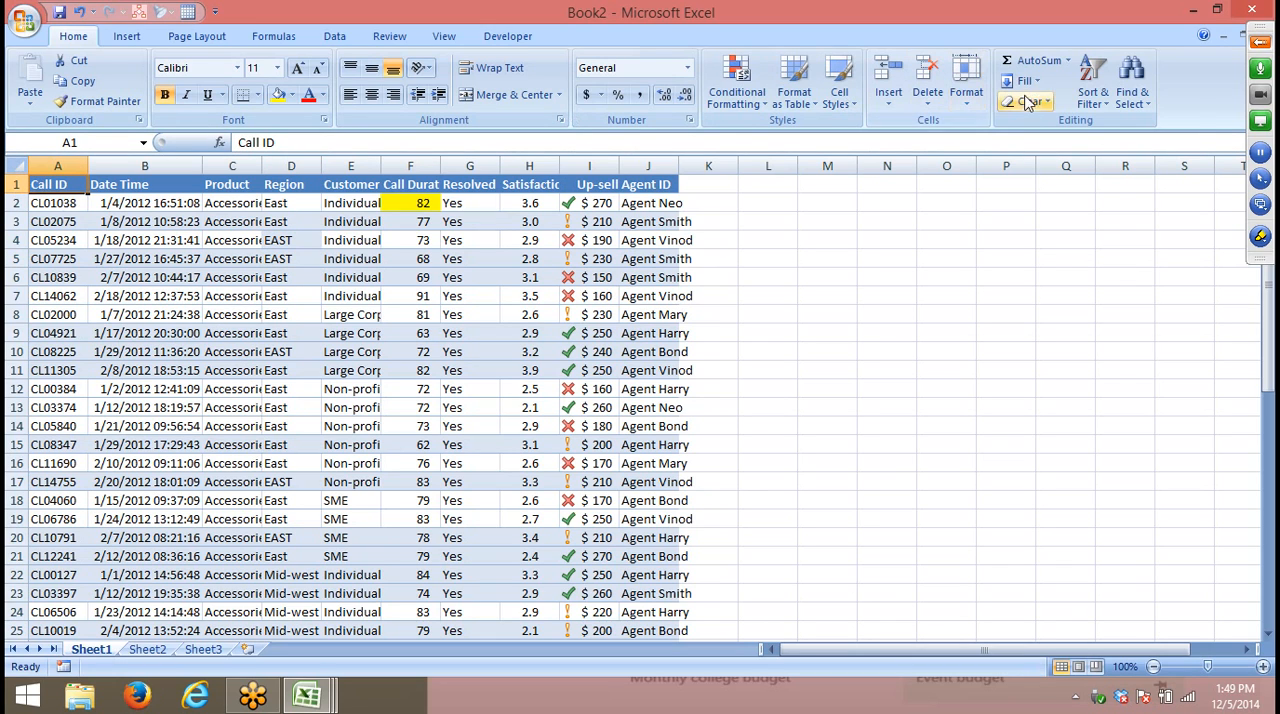
- Sort the records by Region, A to Z, with the case-sensitive option turned on
click(1093, 92)
click(1110, 166)
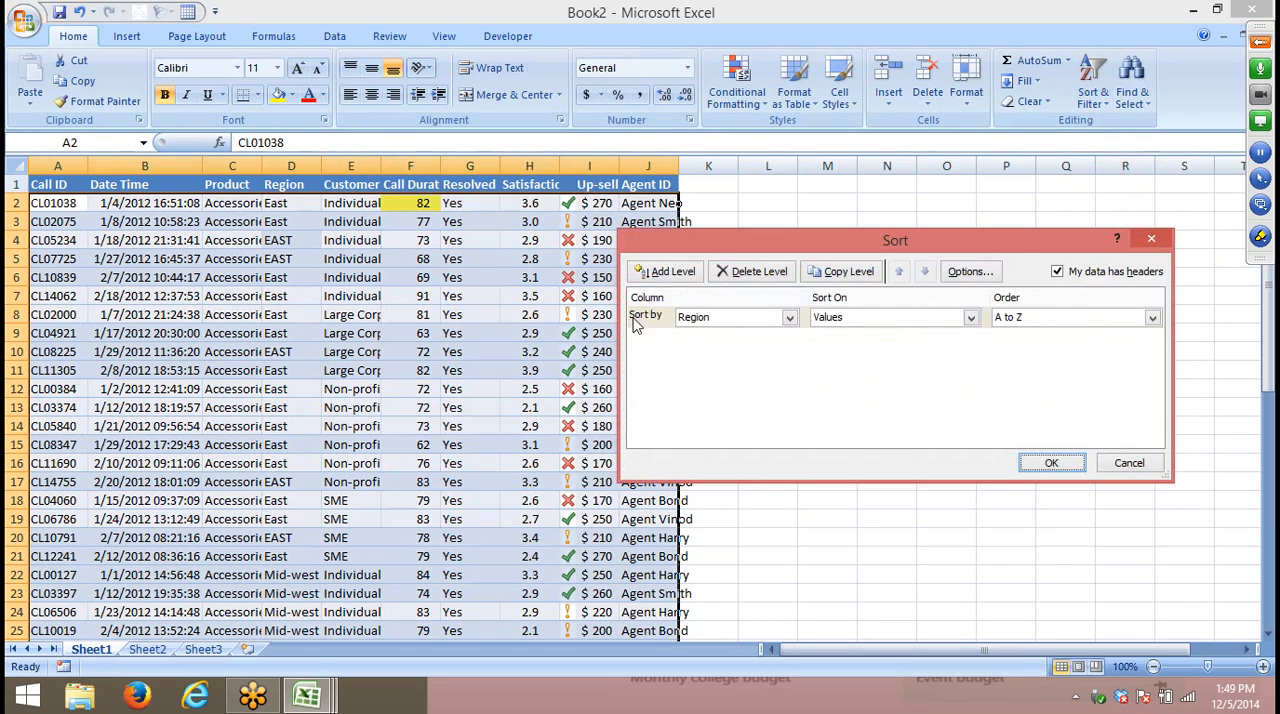
click(972, 273)
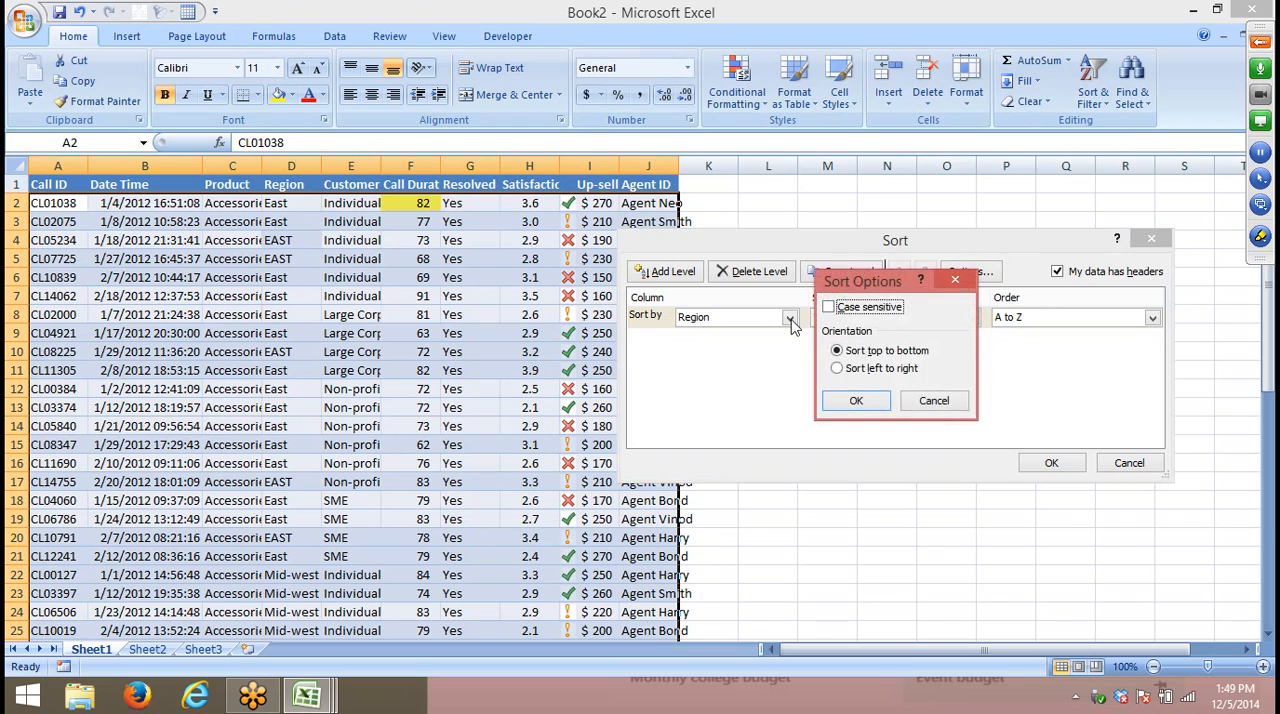
click(828, 307)
click(876, 402)
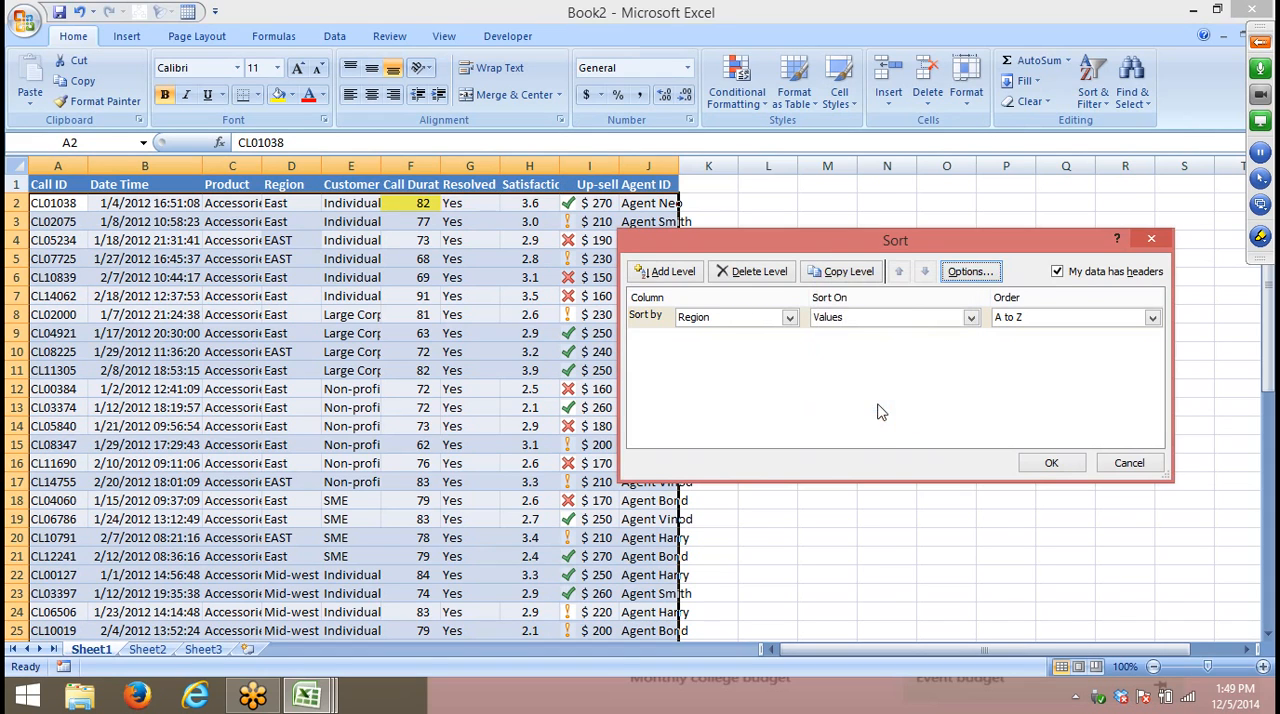
click(1050, 466)
- Highlight the EAST entries in D17:D21 to examine their grouping after the sort
scroll(550, 343, down, 4)
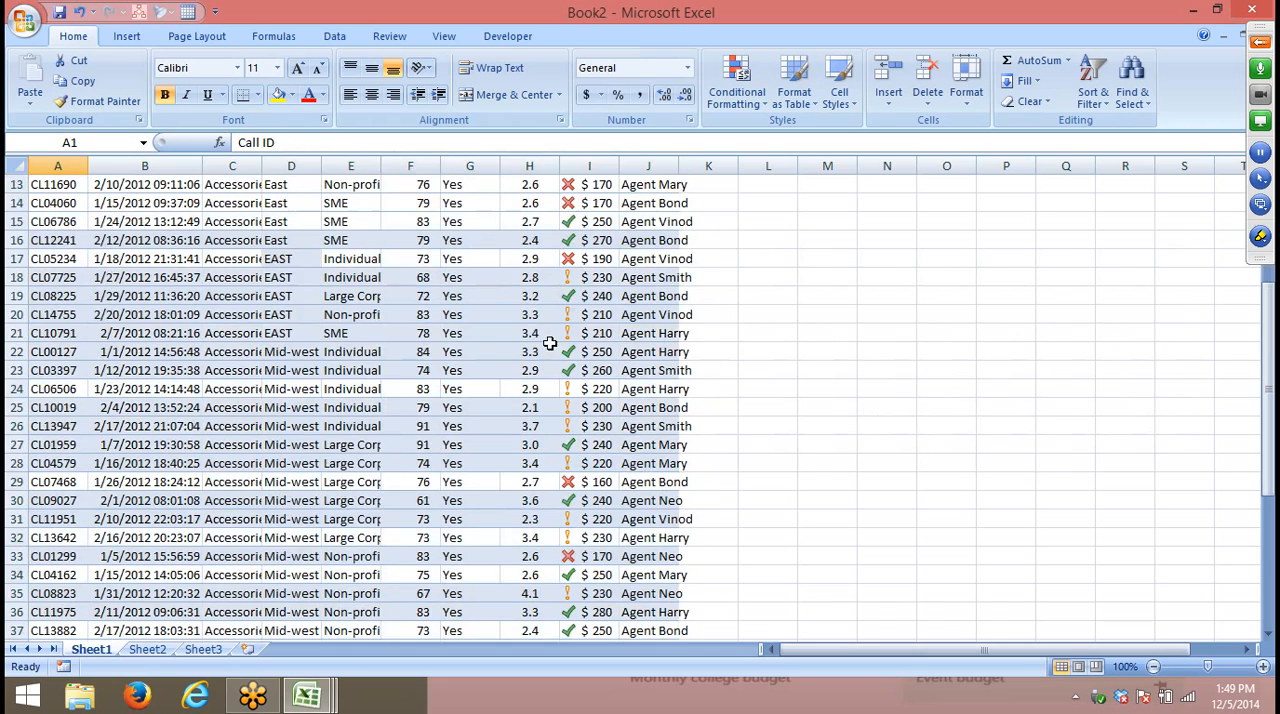
drag(308, 258, 322, 332)
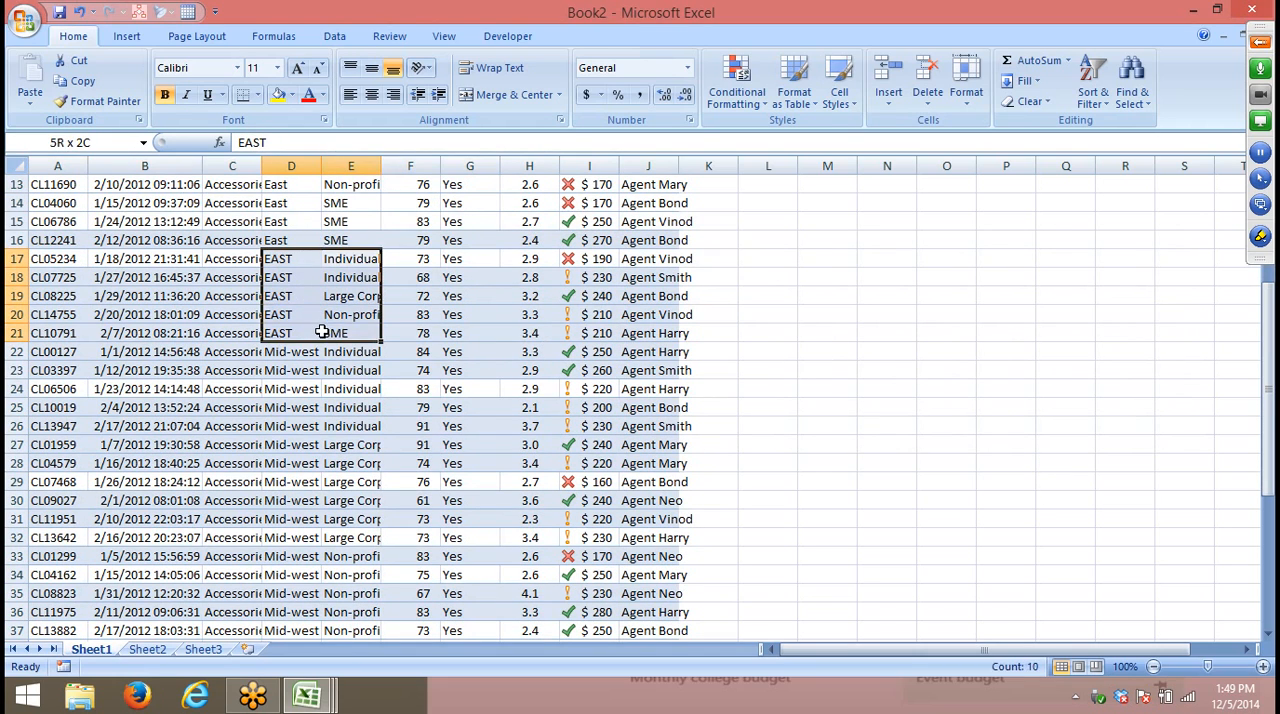
click(322, 332)
drag(292, 258, 288, 327)
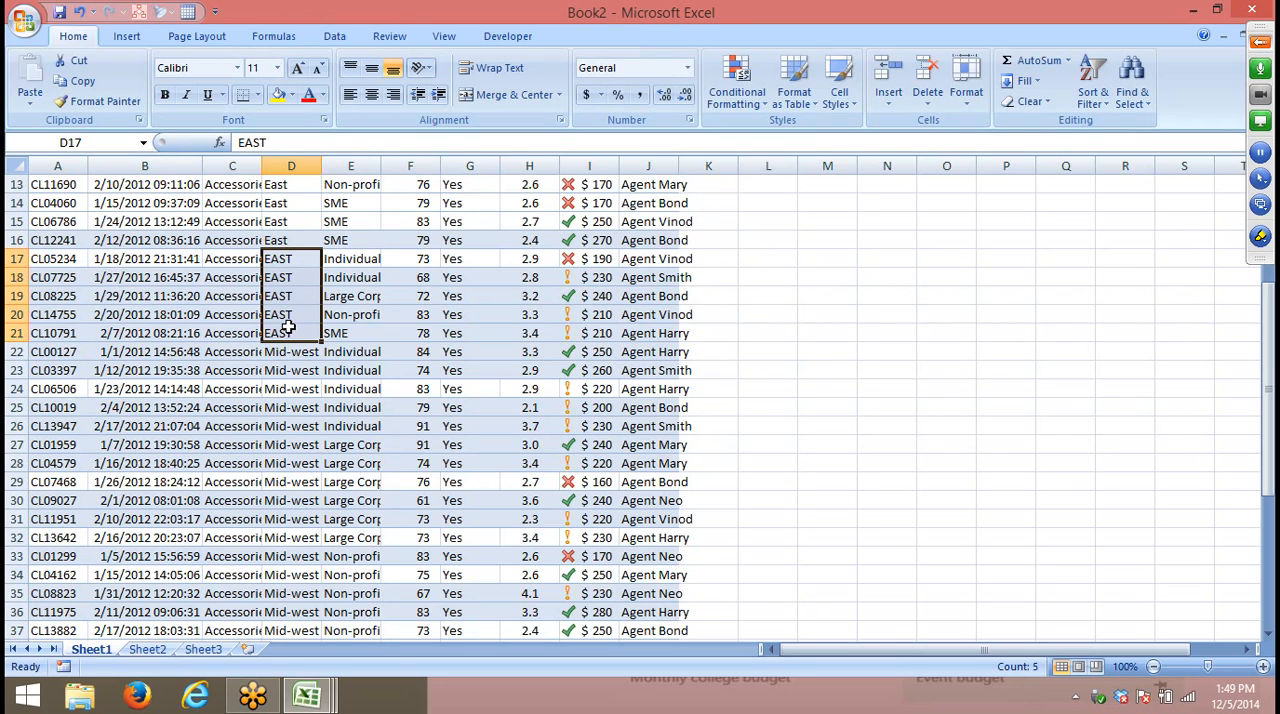
- Enter the row labels Month in A1 and Sales in A2 on Sheet2
click(143, 650)
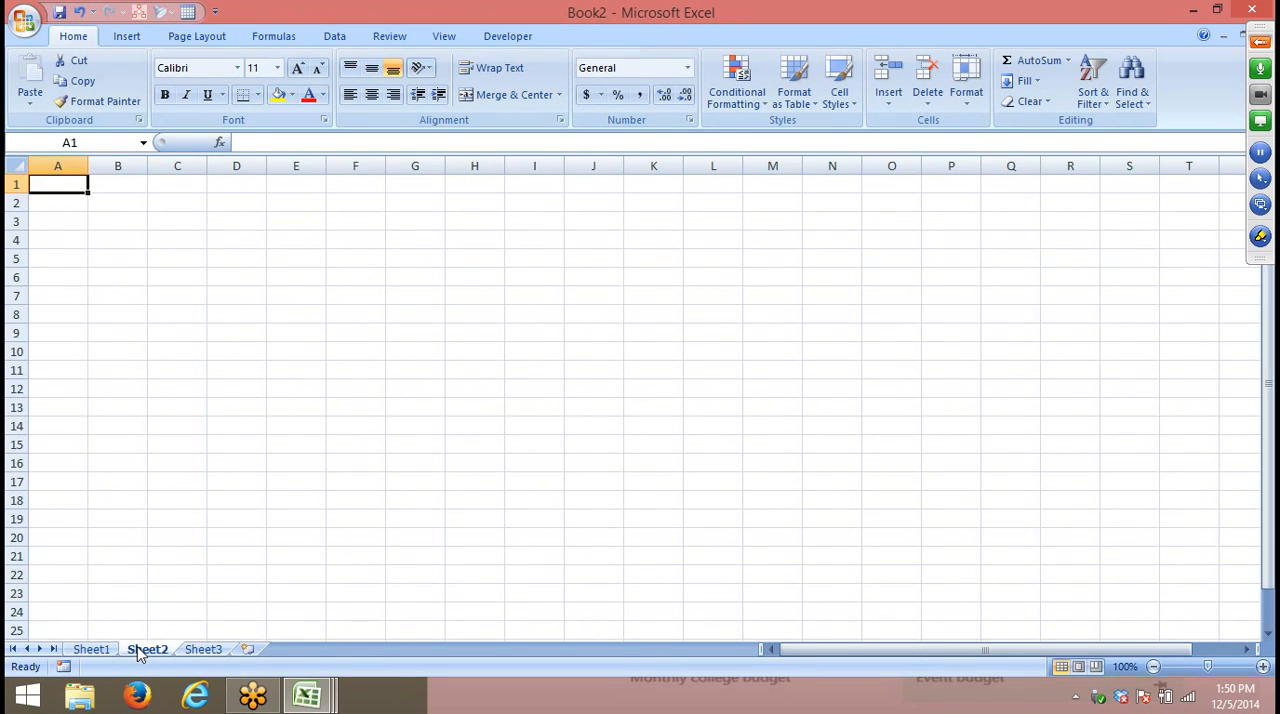
text(mONTH)
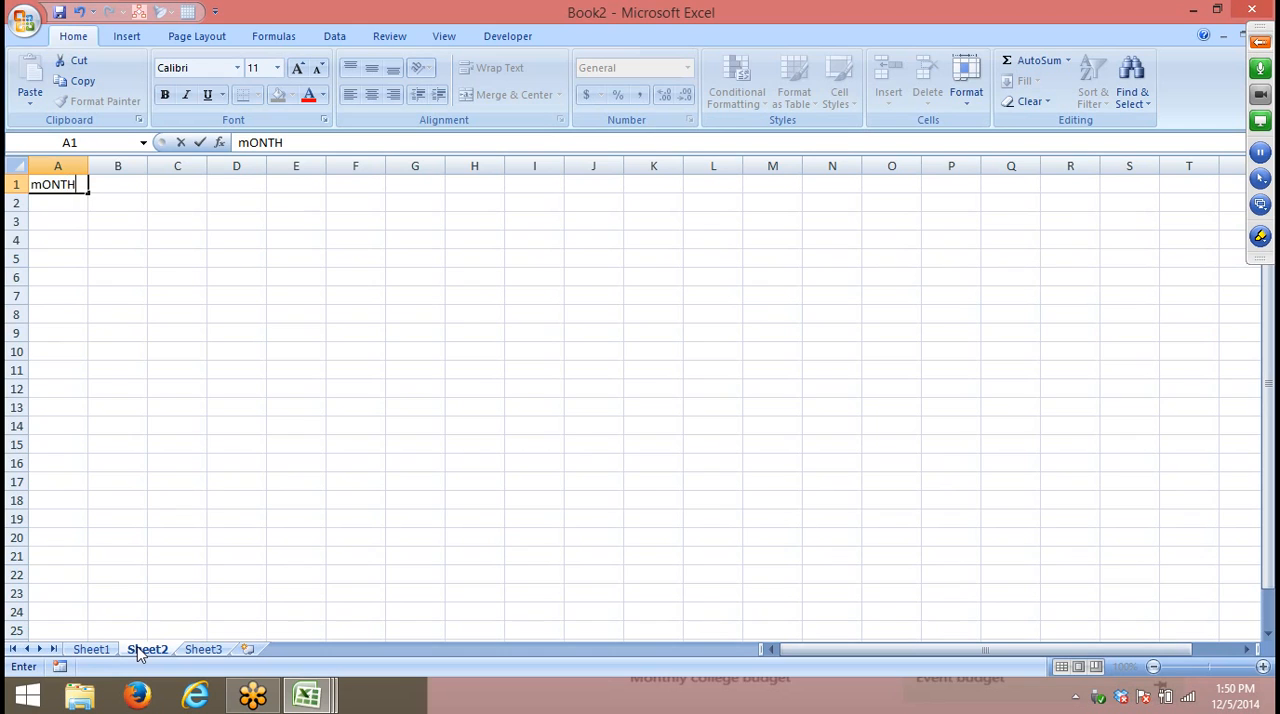
key(Return)
text(Sales)
key(Tab)
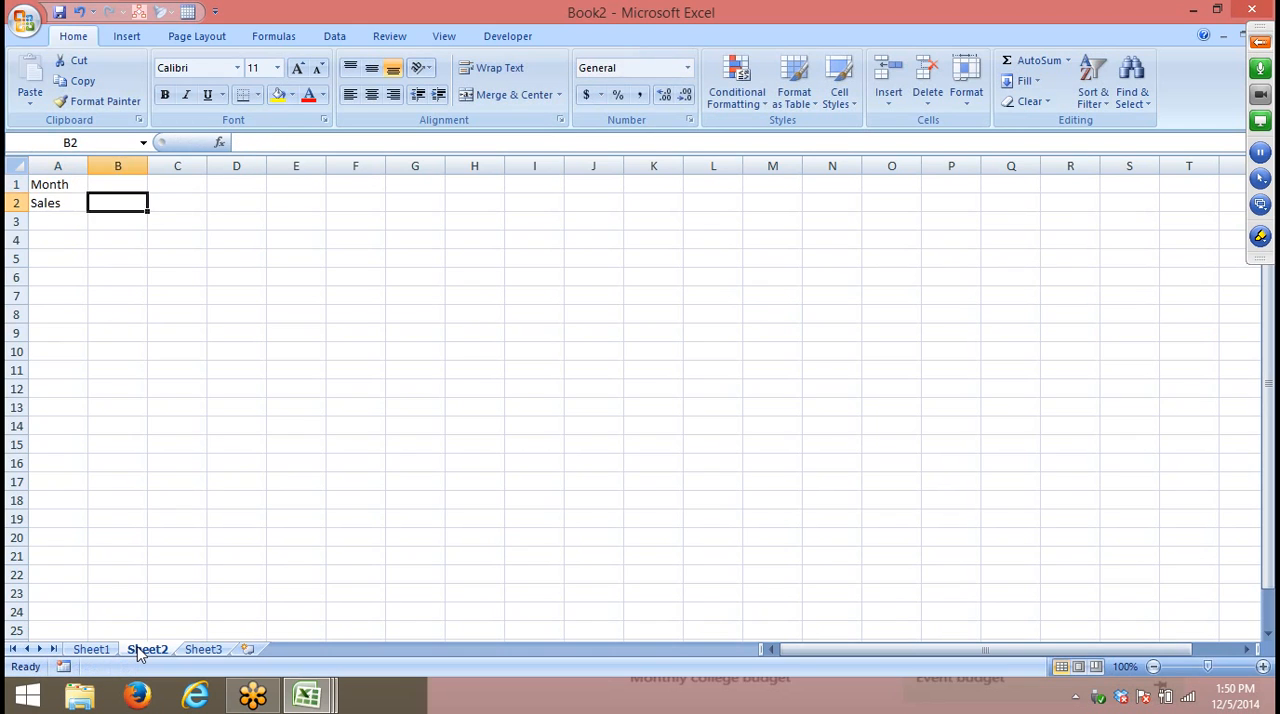
- Enter Jan in B1 and fill the month series across row 1 through Sep in J1
key(Up)
text(Jan)
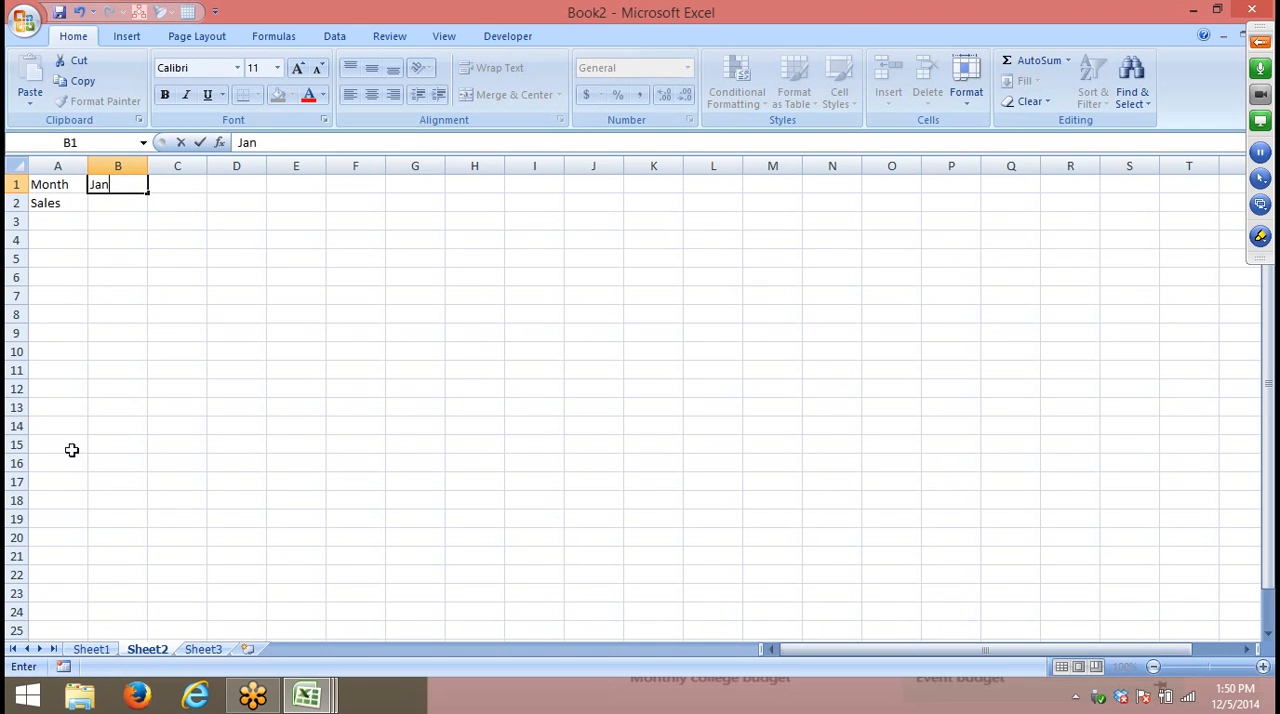
click(112, 277)
click(131, 190)
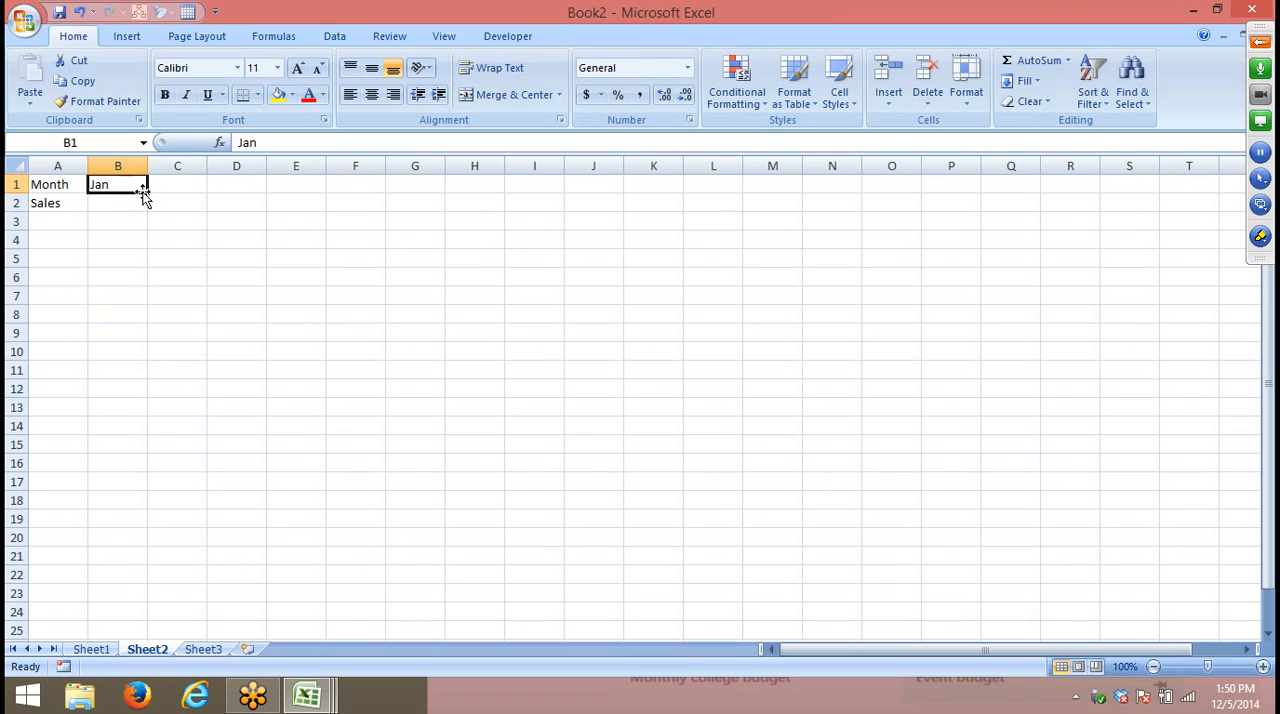
drag(144, 190, 596, 181)
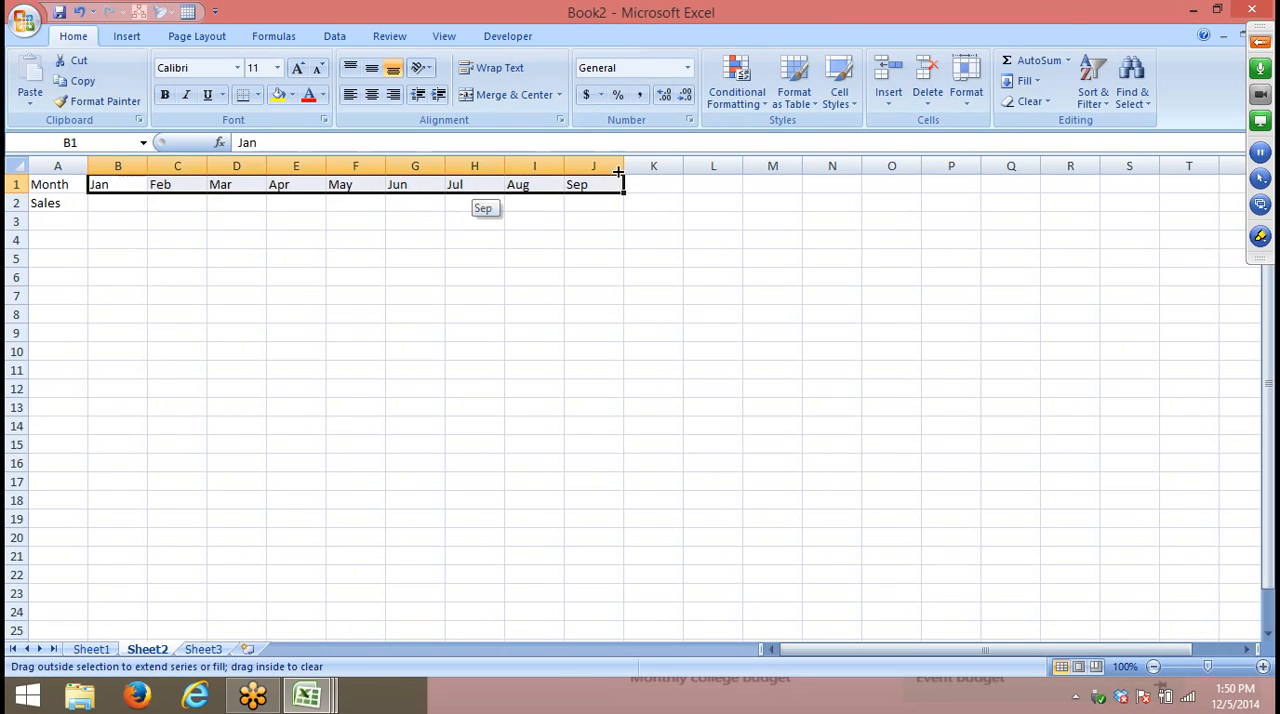
- Enter the formula =RANDBETWEEN(10,90) in B2 for the January sales
click(136, 206)
text(=ra)
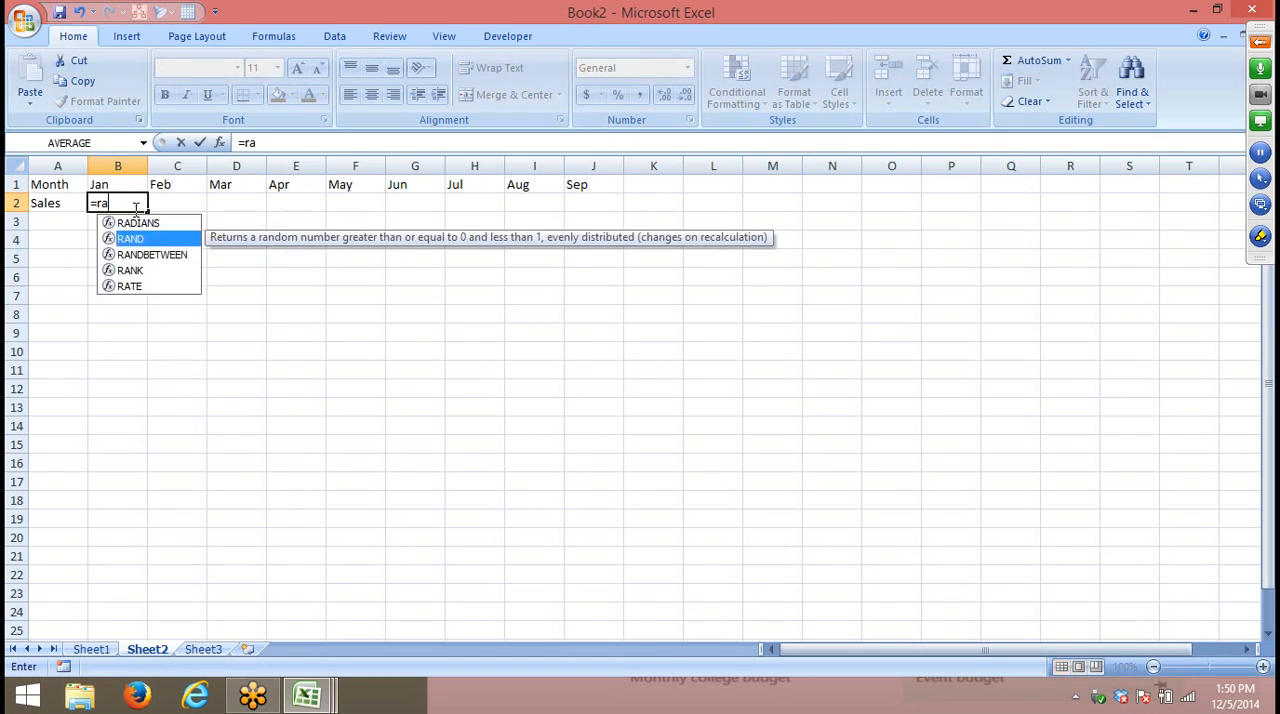
key(Down)
key(Tab)
text(10,90)
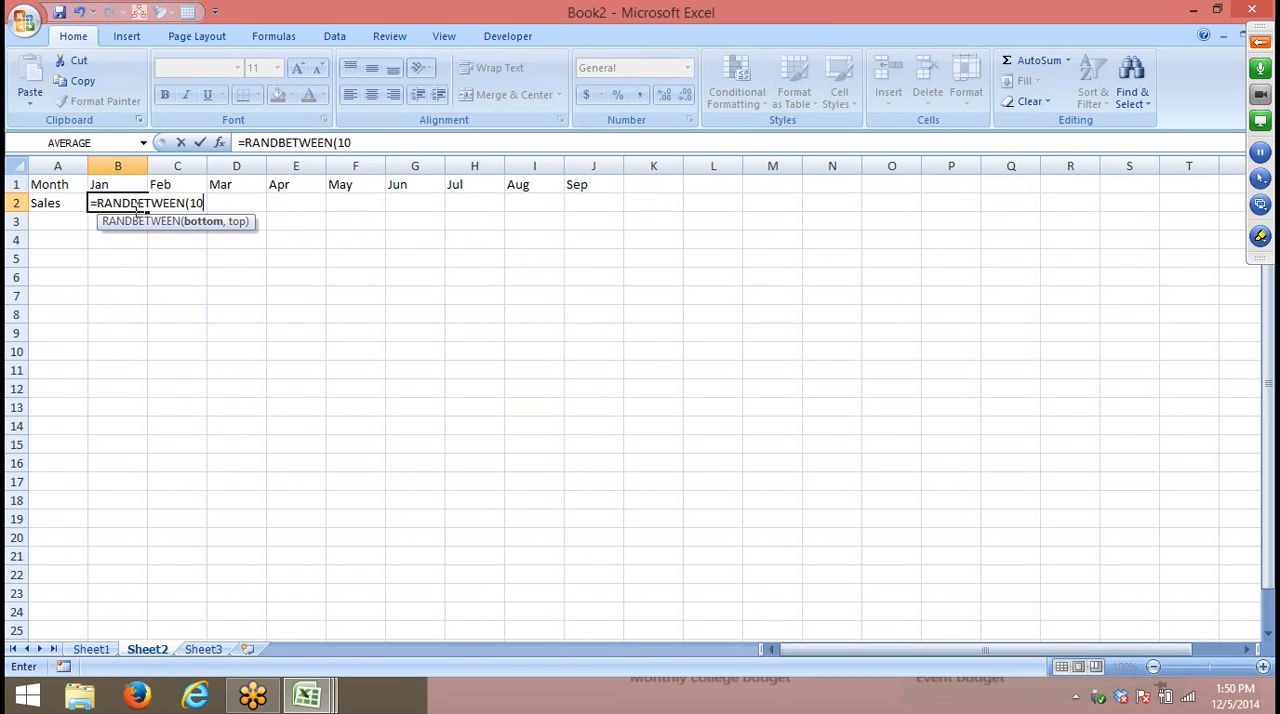
key(Return)
- Copy the January sales formula from B2 into C2:J2 to fill sales for Feb through Sep
click(136, 208)
key(ctrl+c)
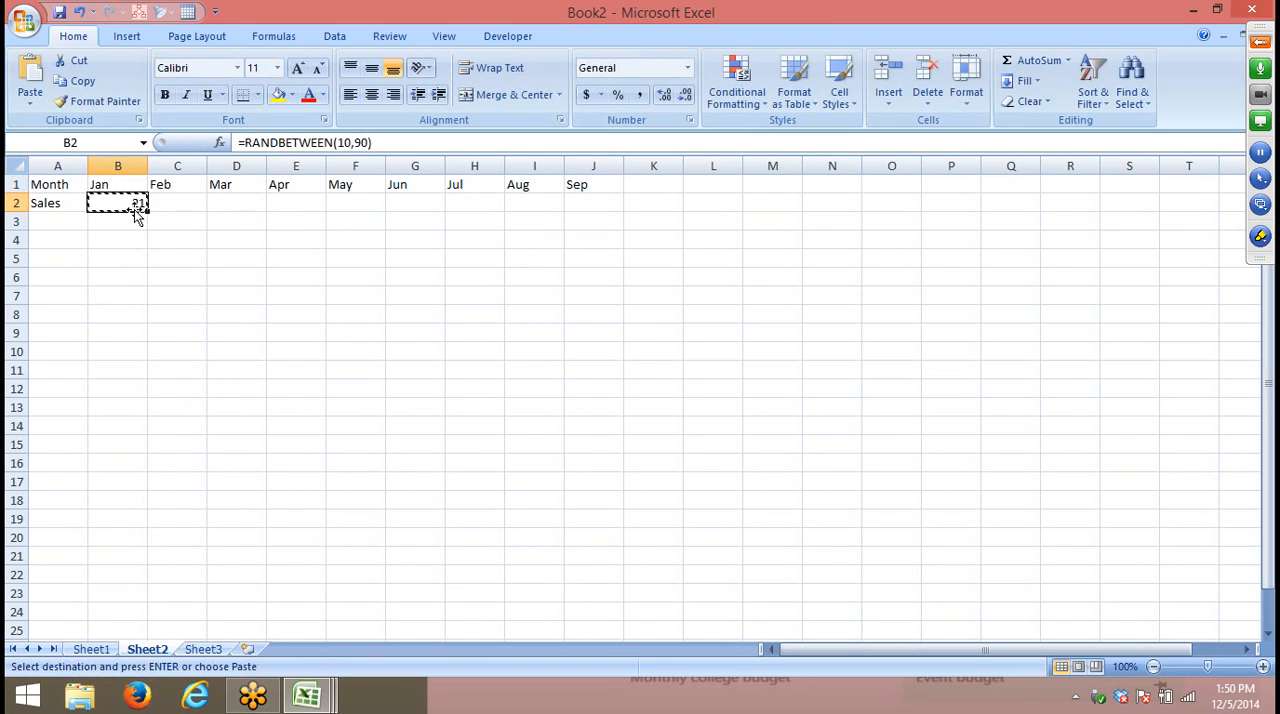
key(Right)
key(ctrl+v)
key(Right)
key(ctrl+v)
key(Right)
key(ctrl+Right)
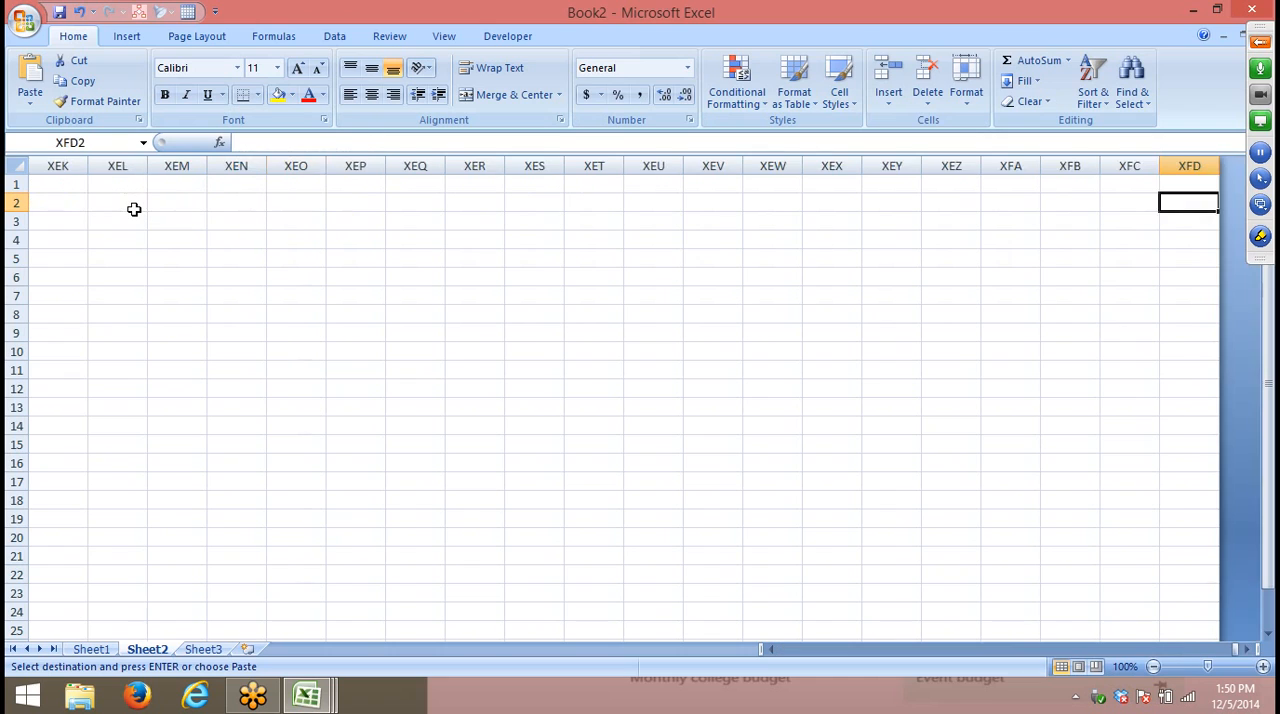
key(ctrl+Left)
key(Right)
key(Right)
key(Left)
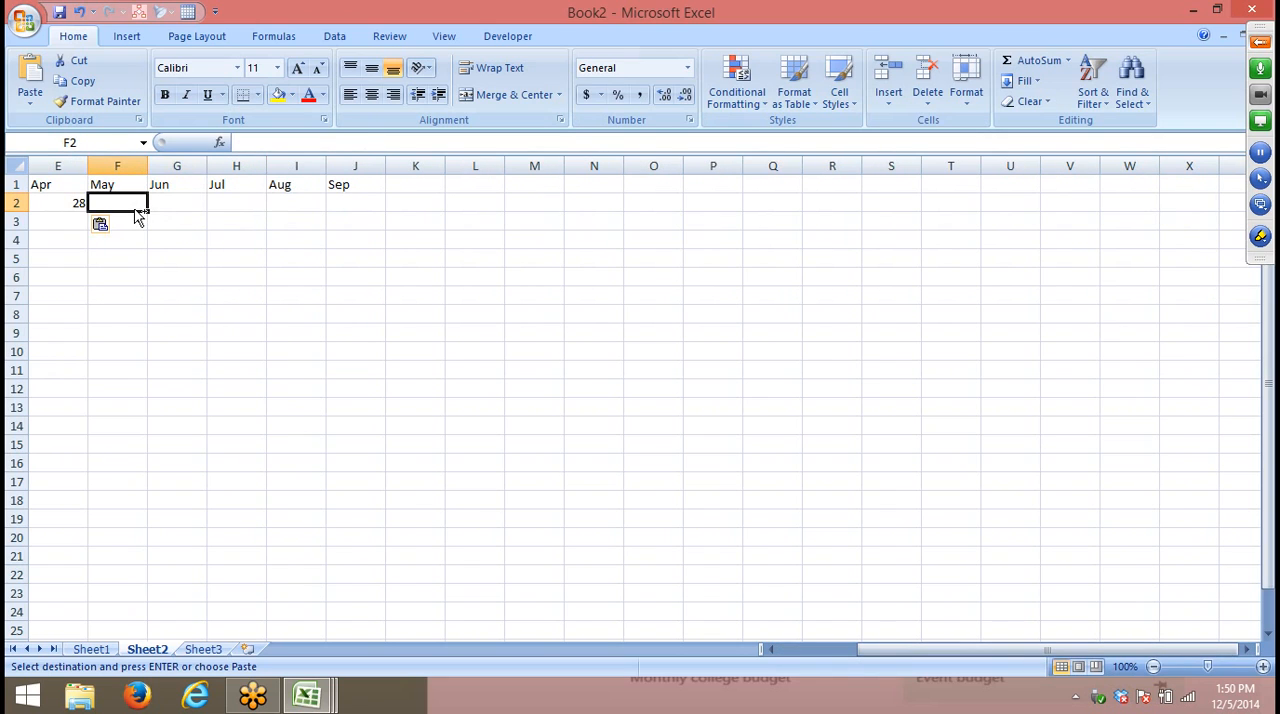
key(ctrl+v)
key(Right)
key(ctrl+v)
key(Right)
key(ctrl+v)
key(Right)
key(ctrl+v)
key(Right)
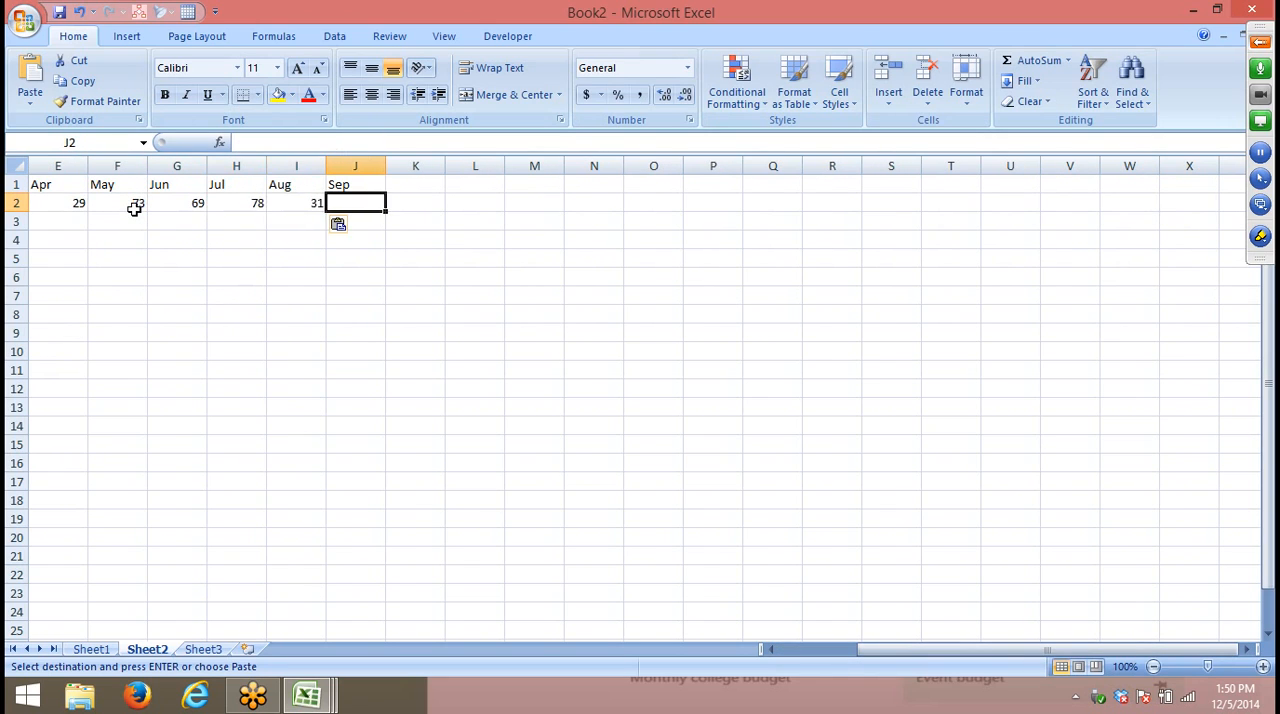
key(ctrl+v)
key(Left)
key(ctrl+Left)
key(Escape)
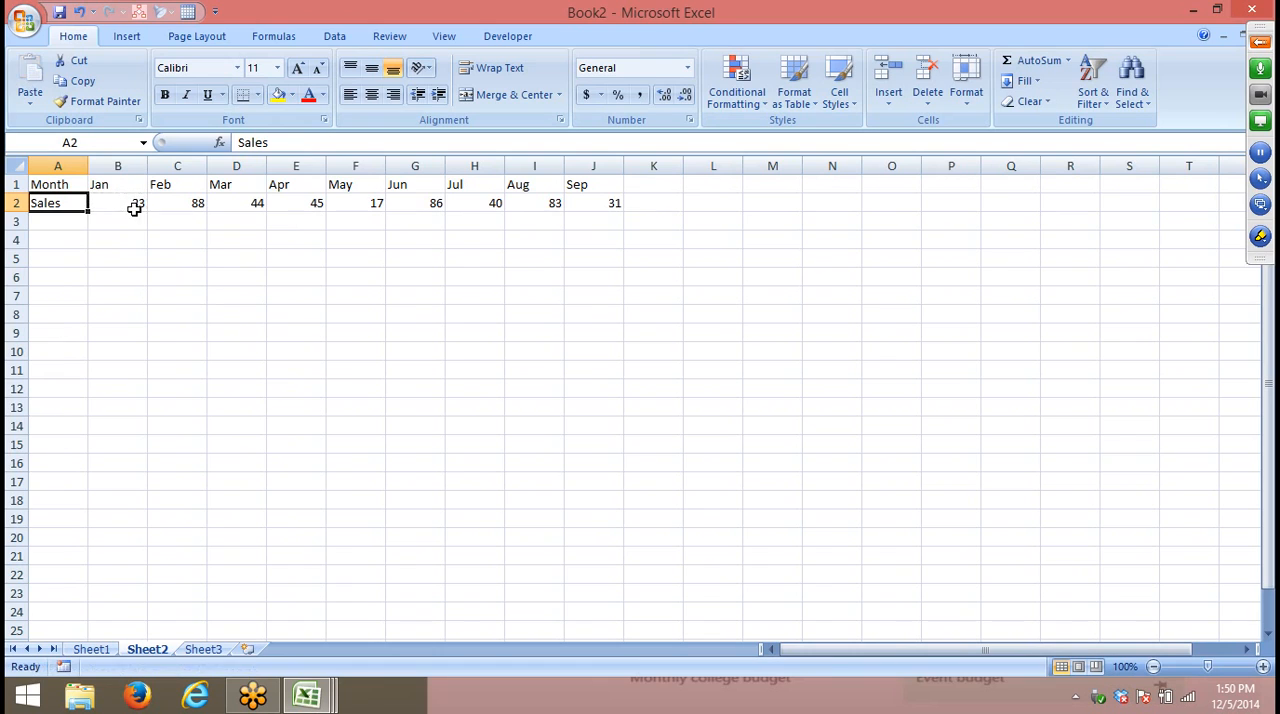
- Replace the random-number formulas in B2:J2 with their static values and check B2 and C2
drag(57, 184, 599, 202)
click(569, 243)
drag(137, 205, 616, 207)
key(ctrl+c)
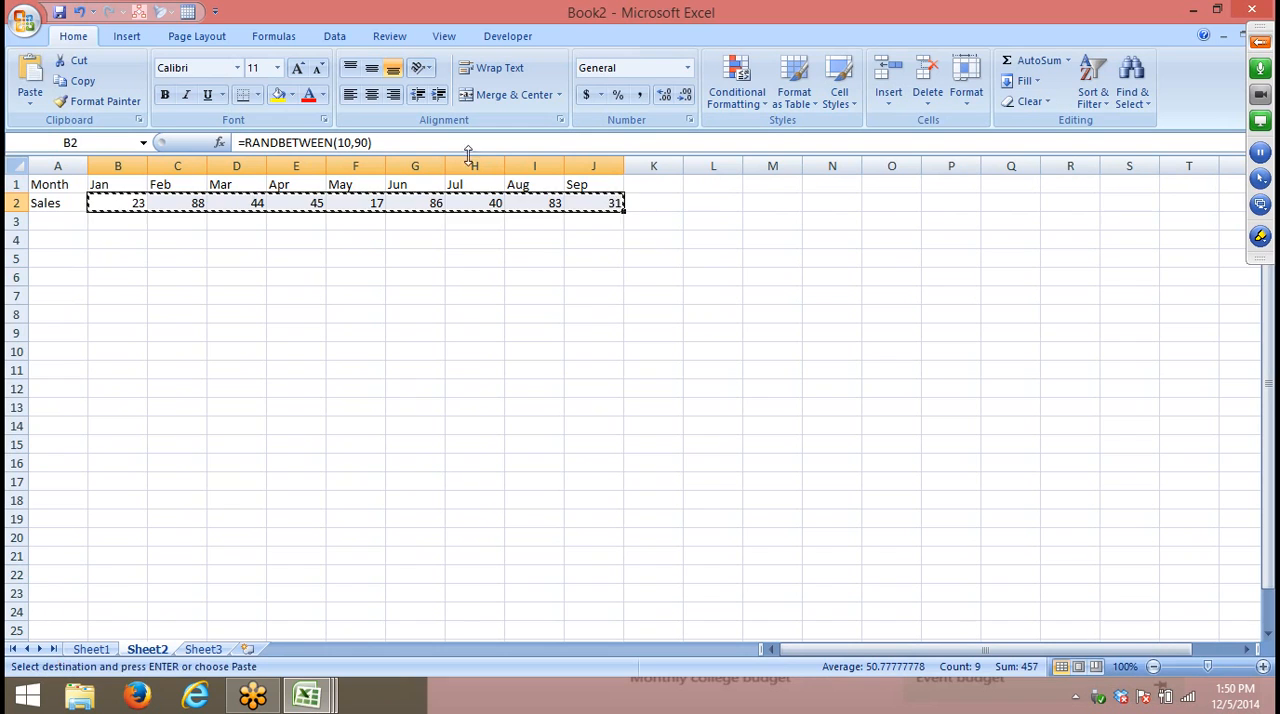
click(30, 97)
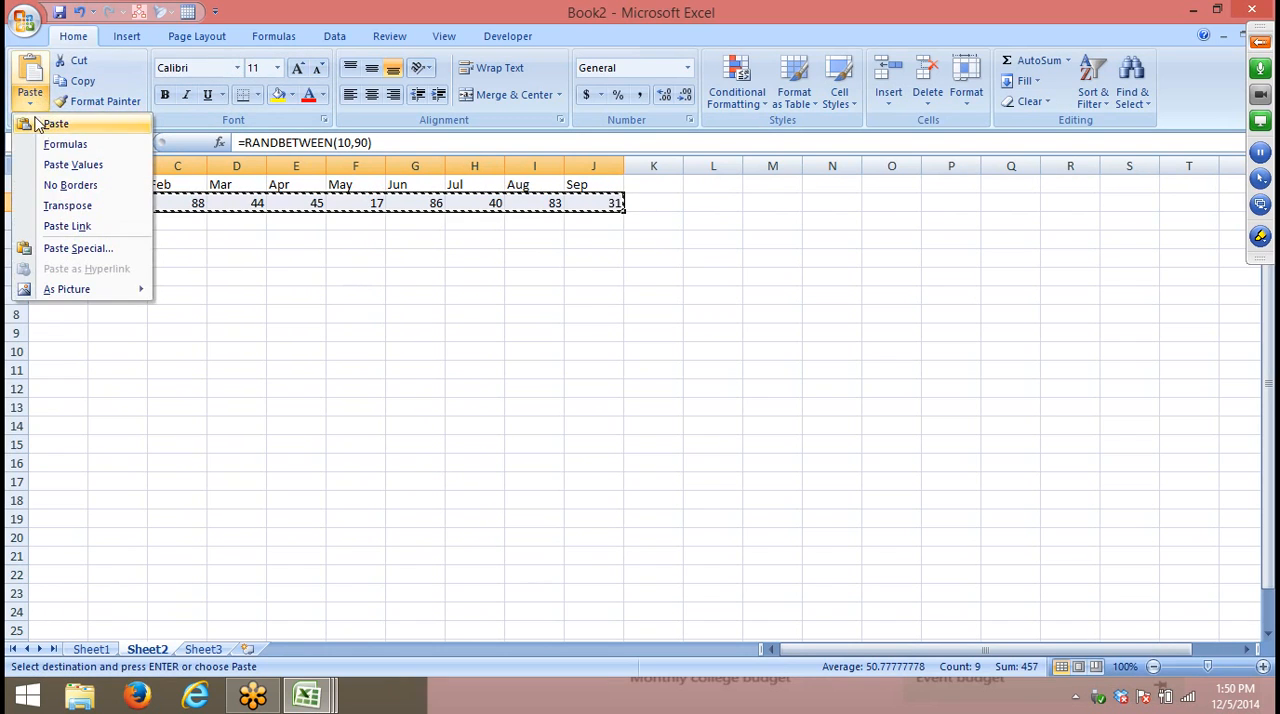
click(60, 166)
click(121, 271)
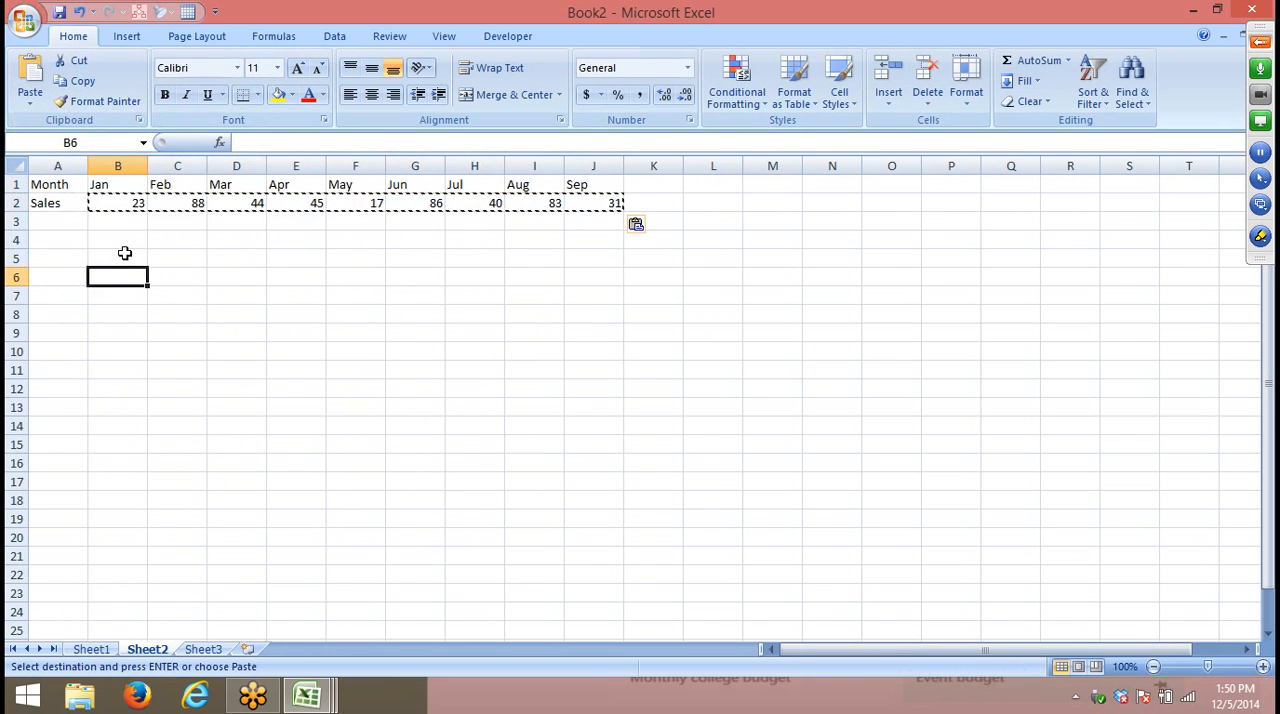
key(Escape)
click(127, 203)
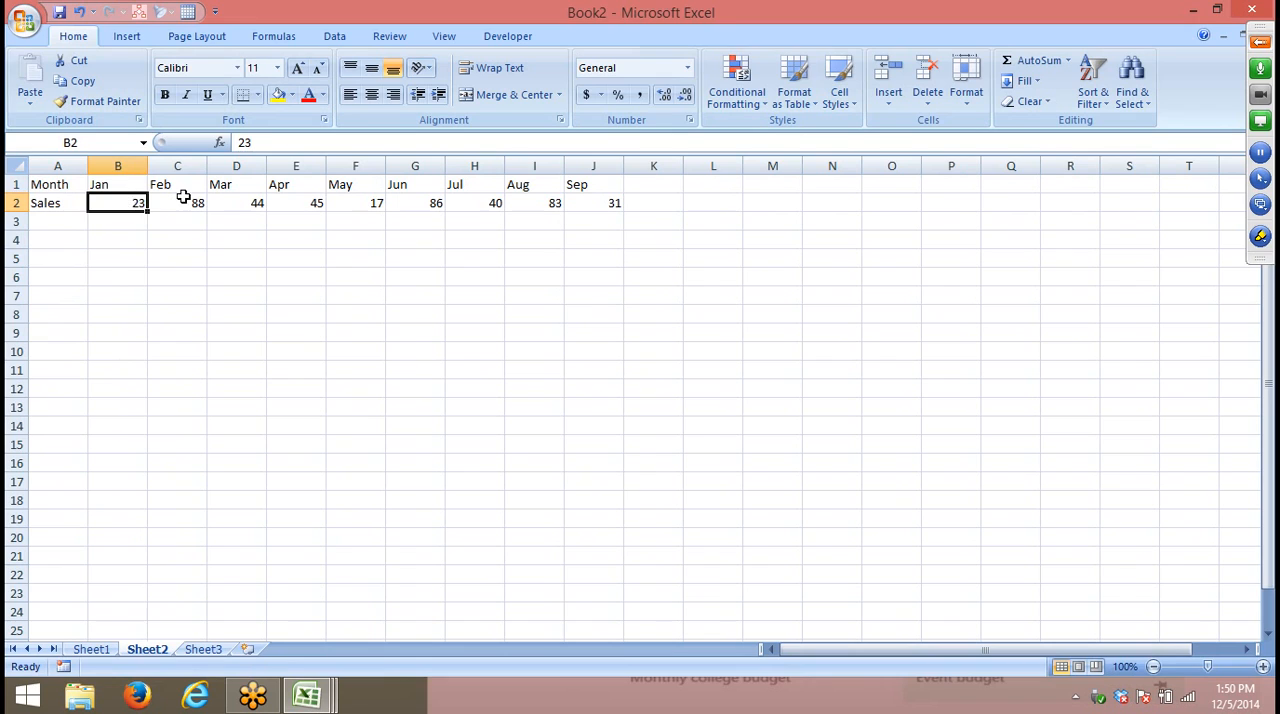
click(186, 199)
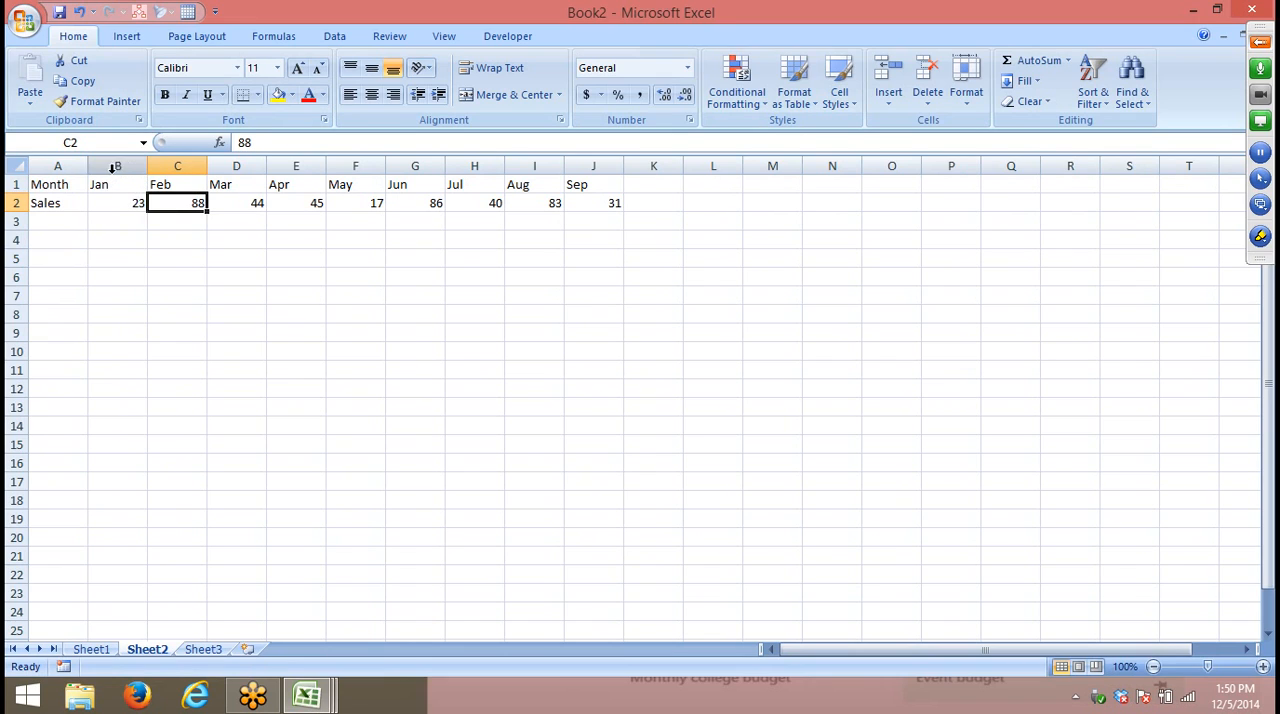
- Start a custom sort on the month and sales data in B1:J2 with the orientation set to Sort left to right
click(122, 185)
drag(122, 185, 574, 208)
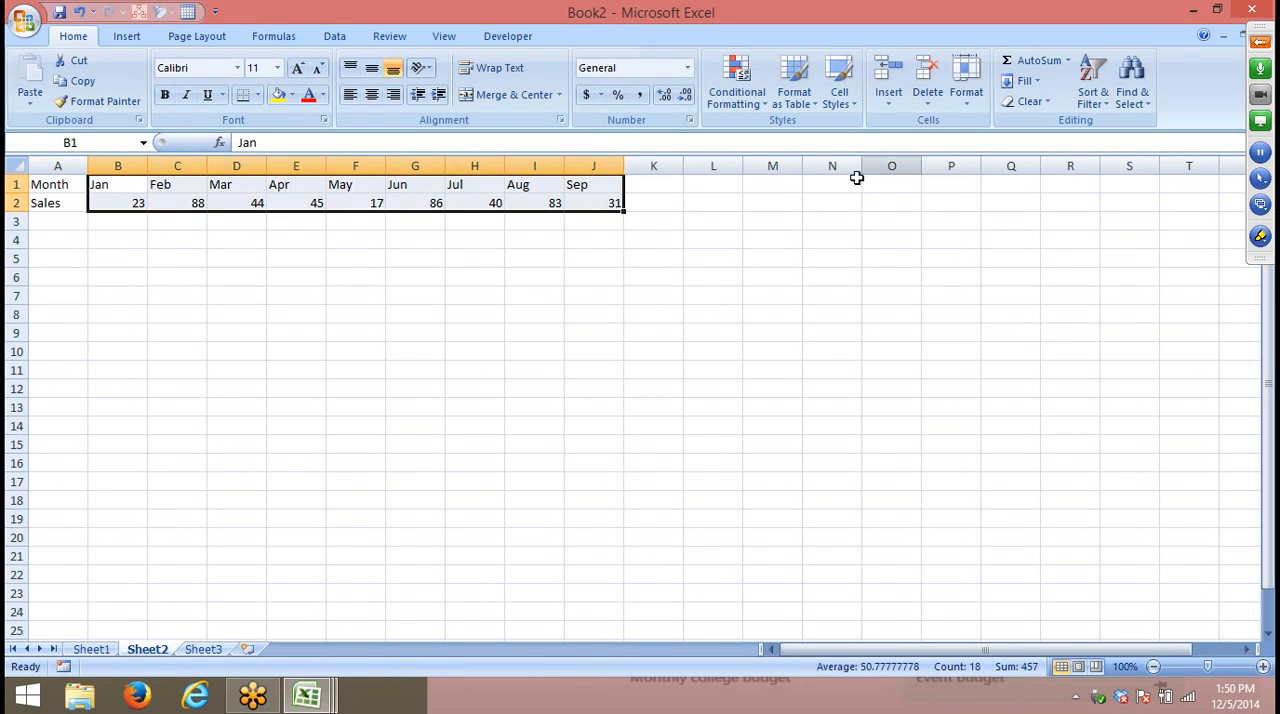
click(1105, 113)
click(1123, 164)
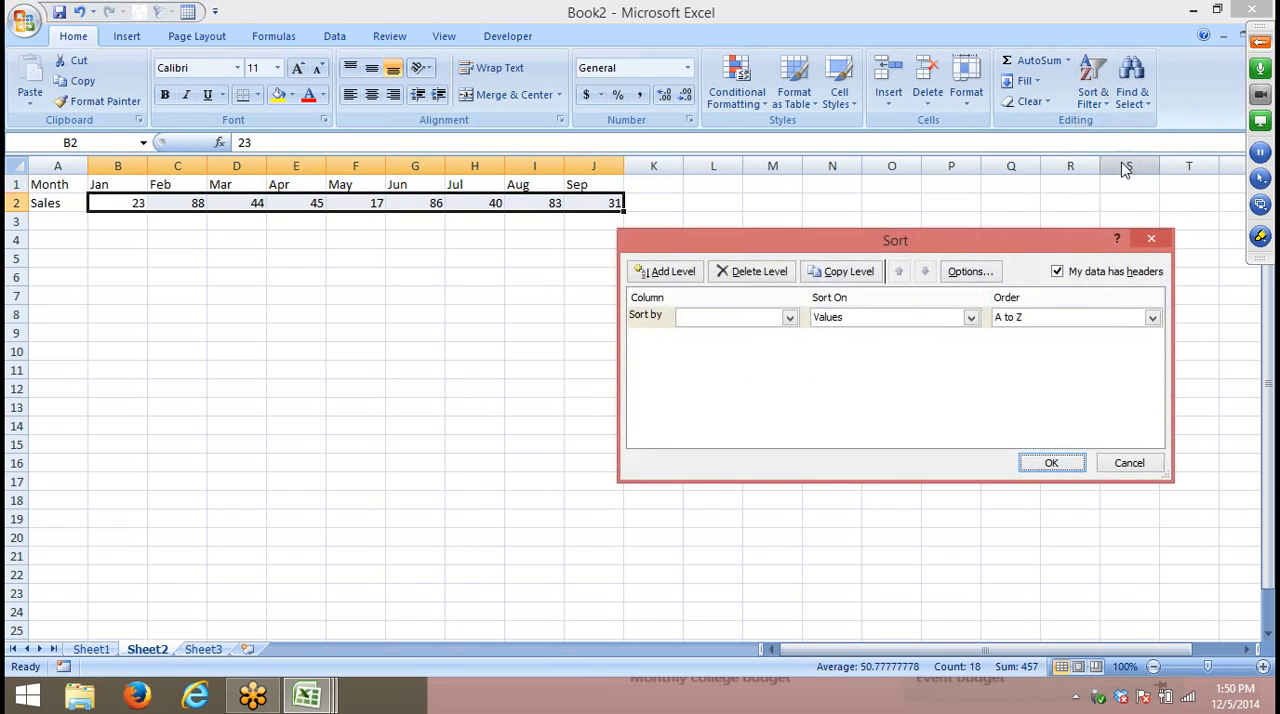
click(966, 275)
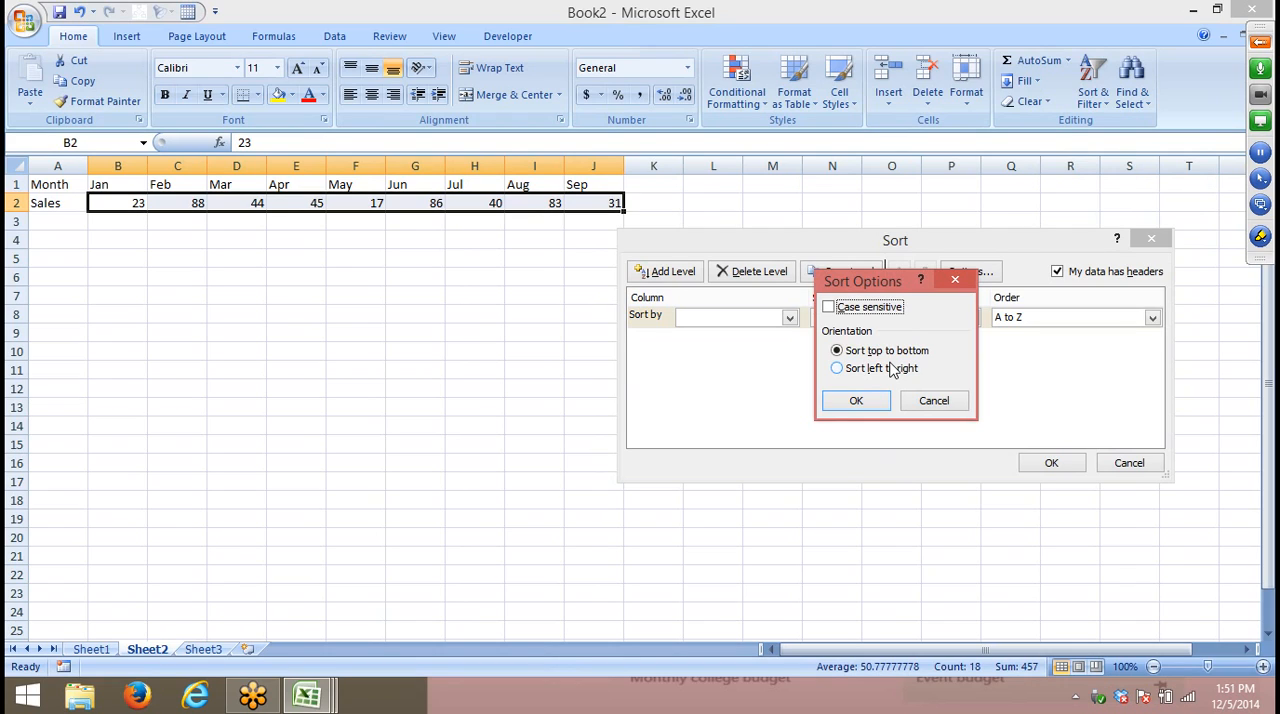
click(845, 368)
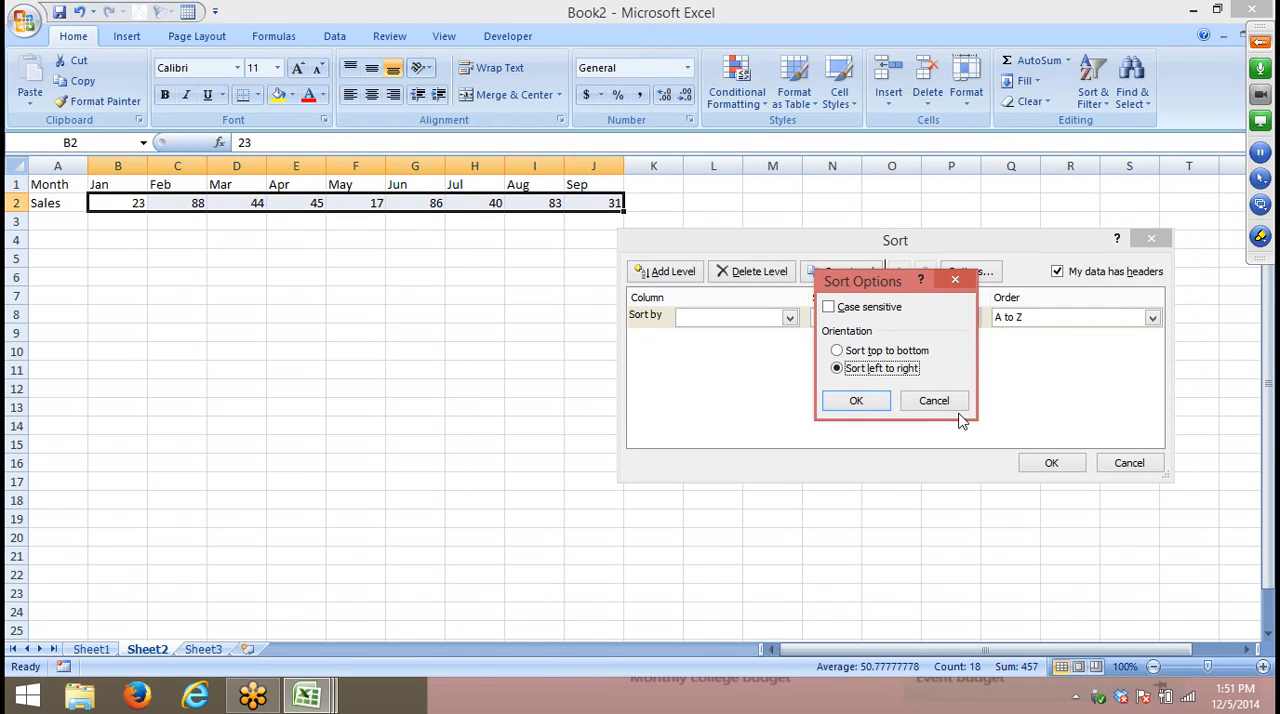
click(856, 401)
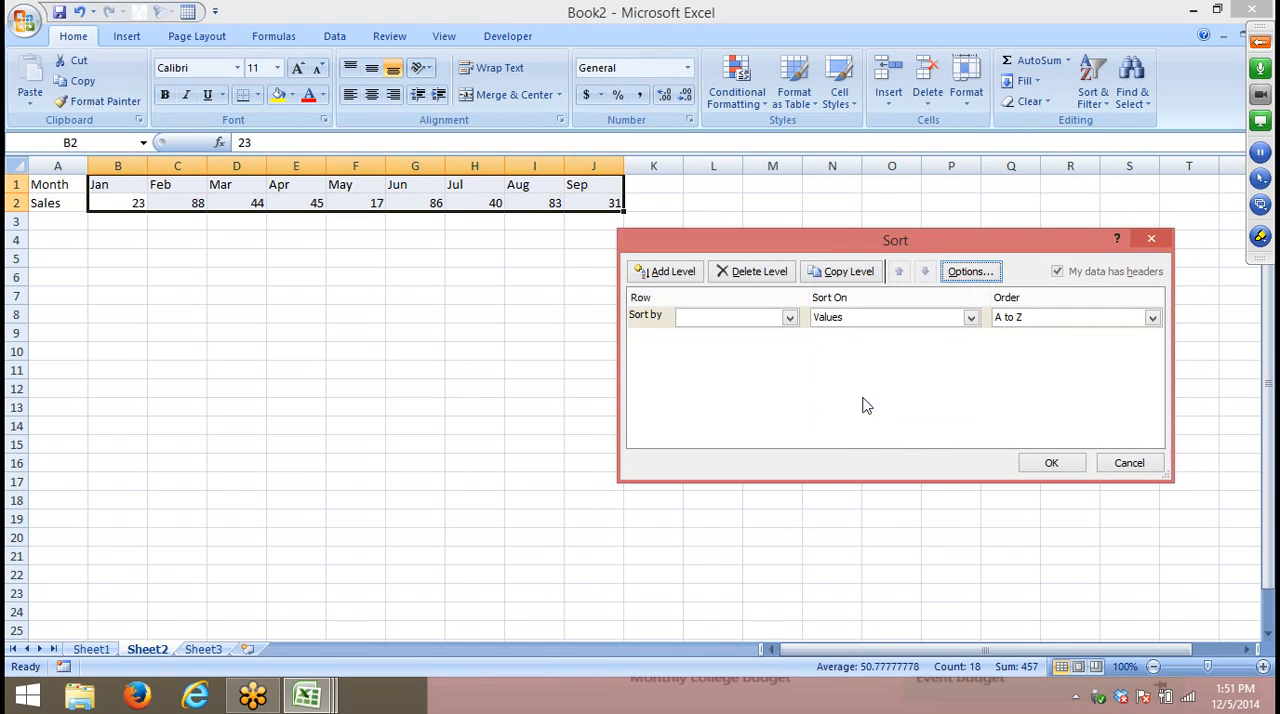
- Sort the columns by Row 2 on Values, ordered Smallest to Largest
click(746, 318)
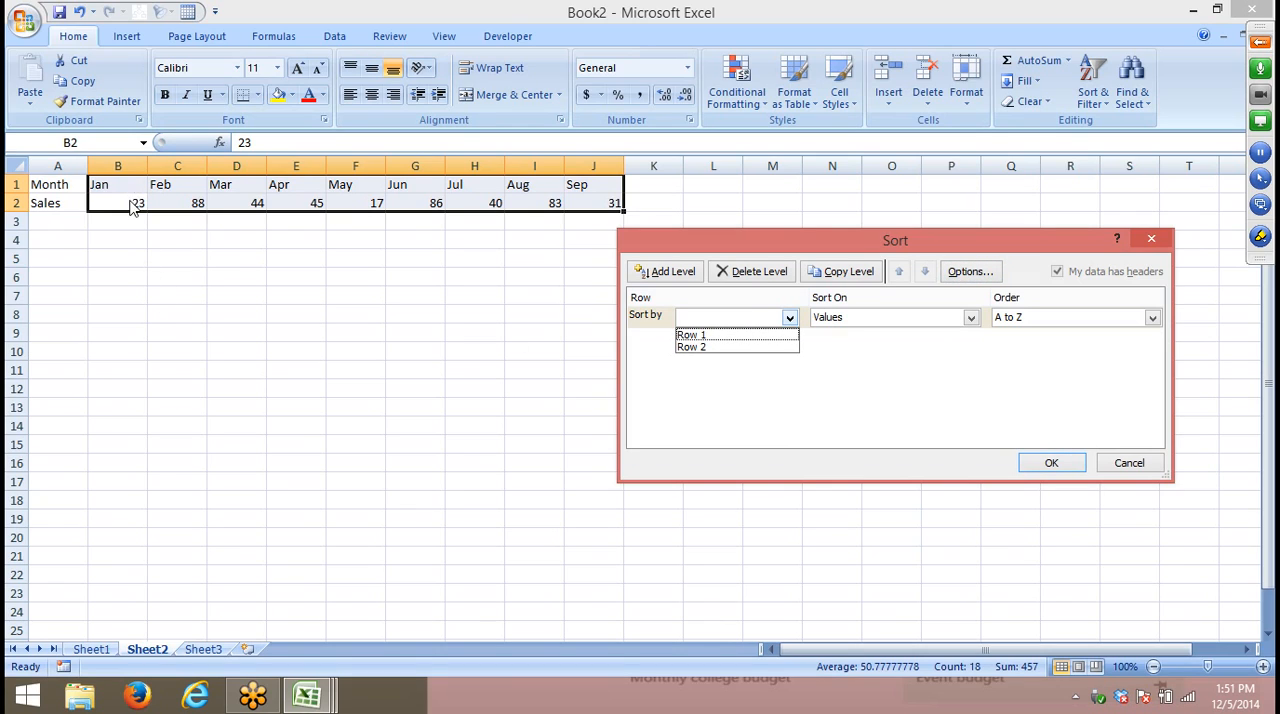
click(724, 347)
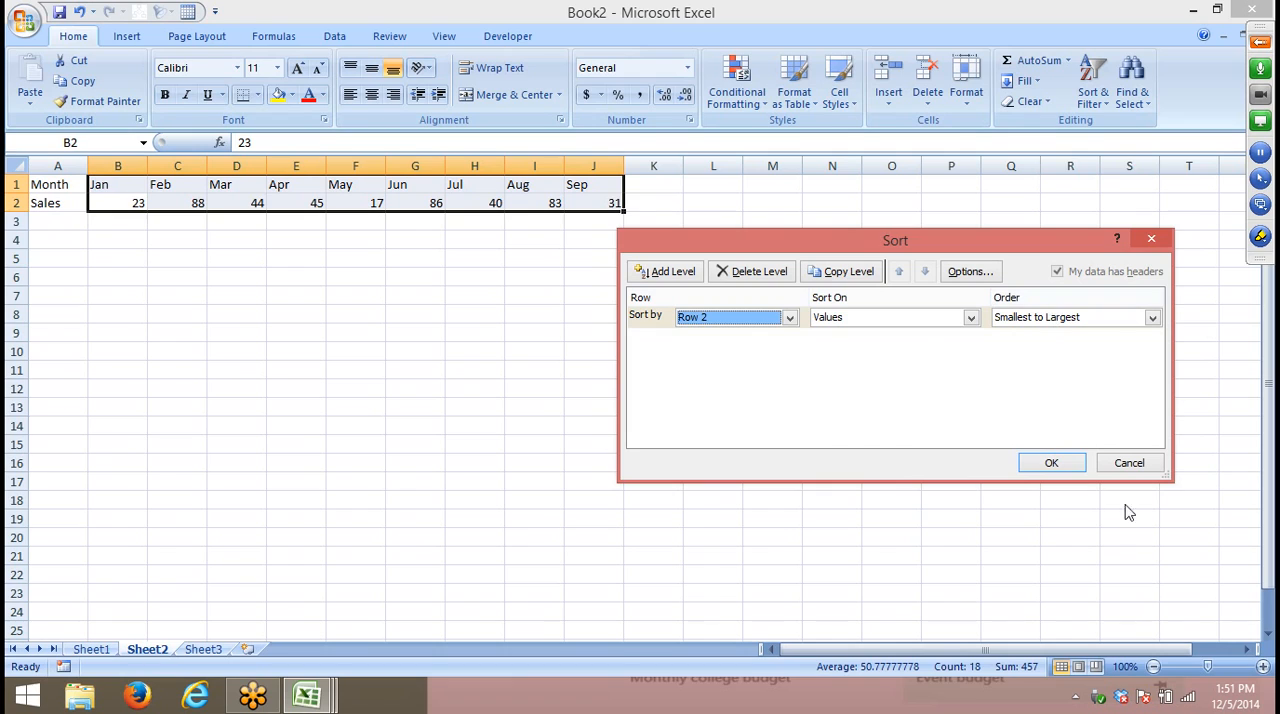
click(1052, 465)
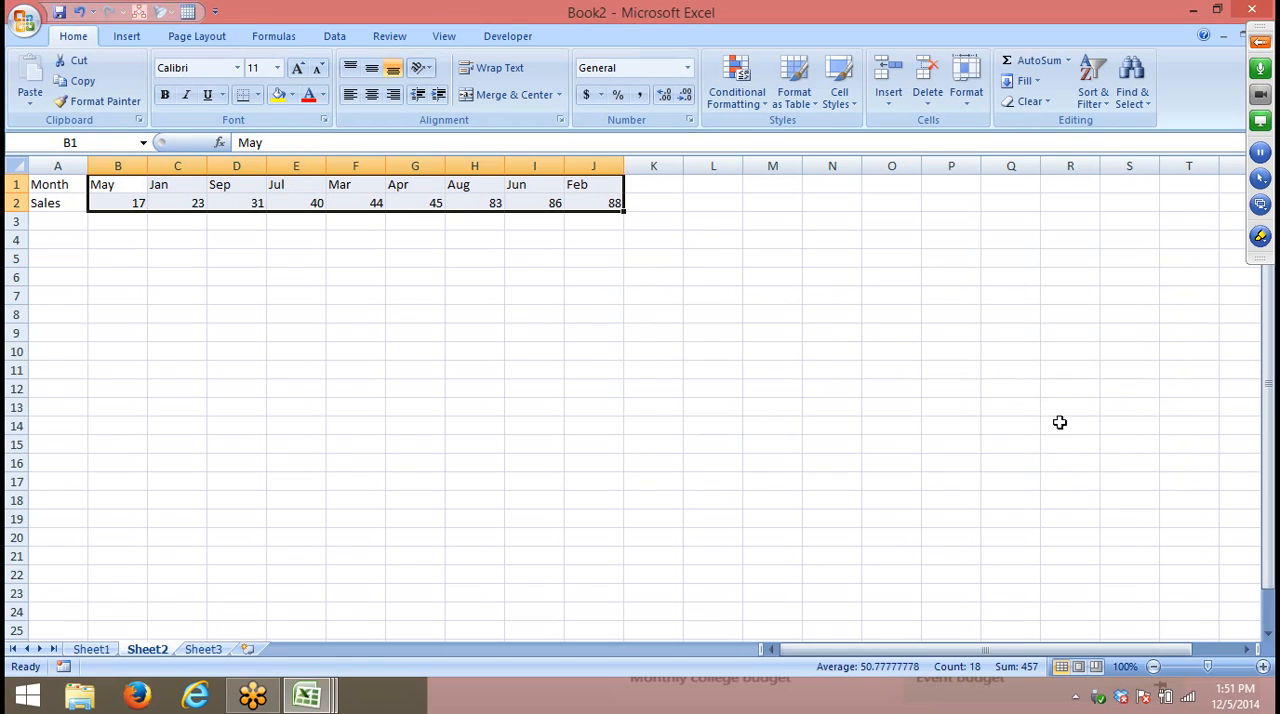
- Expand the GoToMeeting control panel and stop the session recording
click(1258, 42)
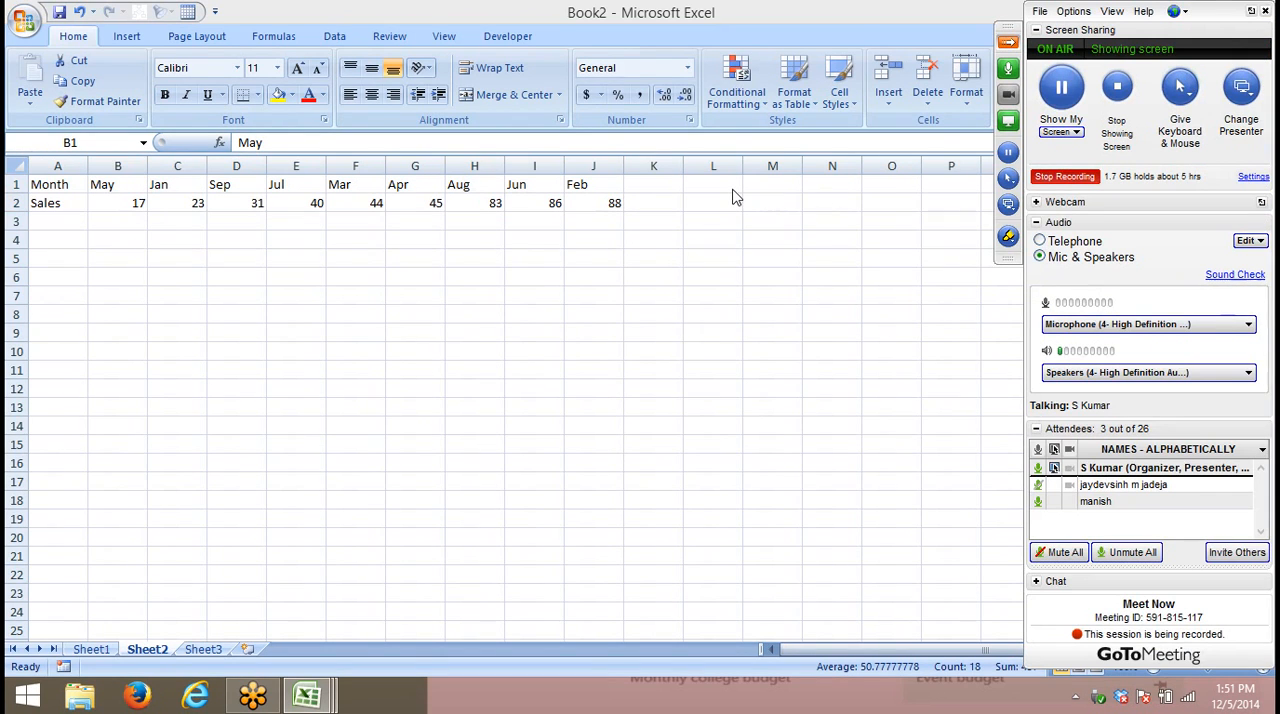
click(604, 213)
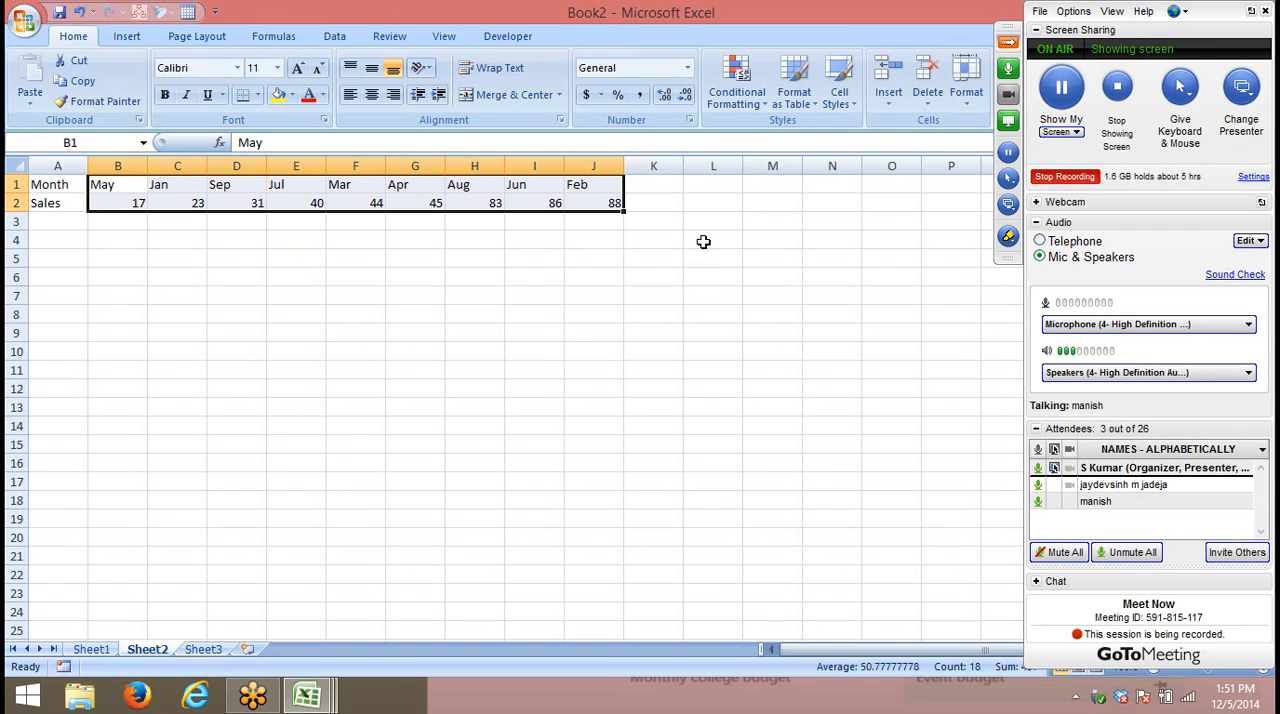
click(1087, 178)
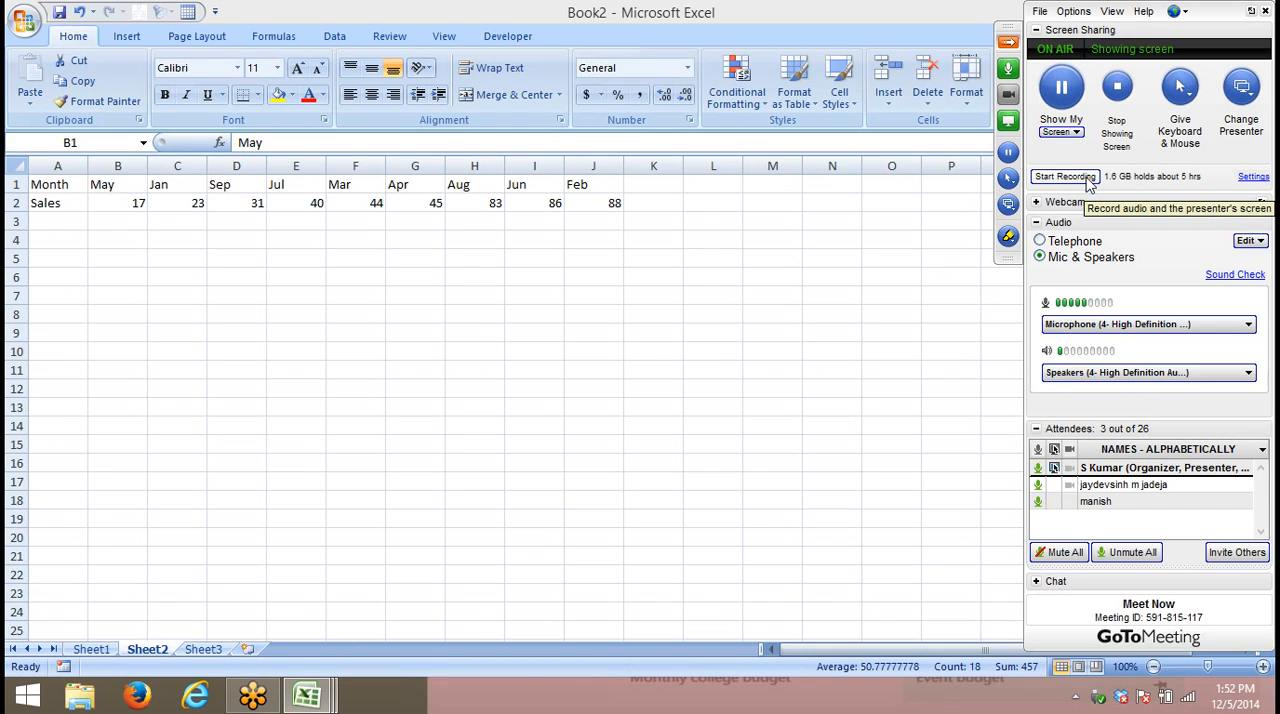
- Switch to the Firefox browser
click(629, 208)
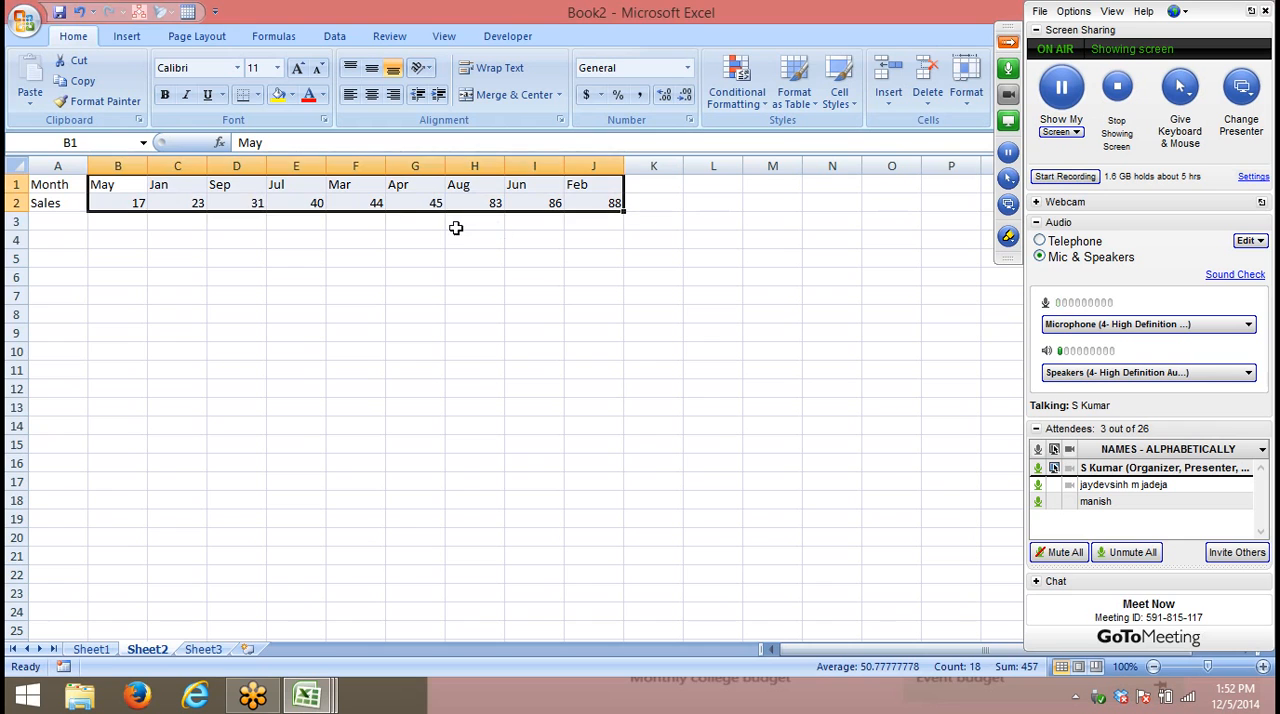
click(140, 698)
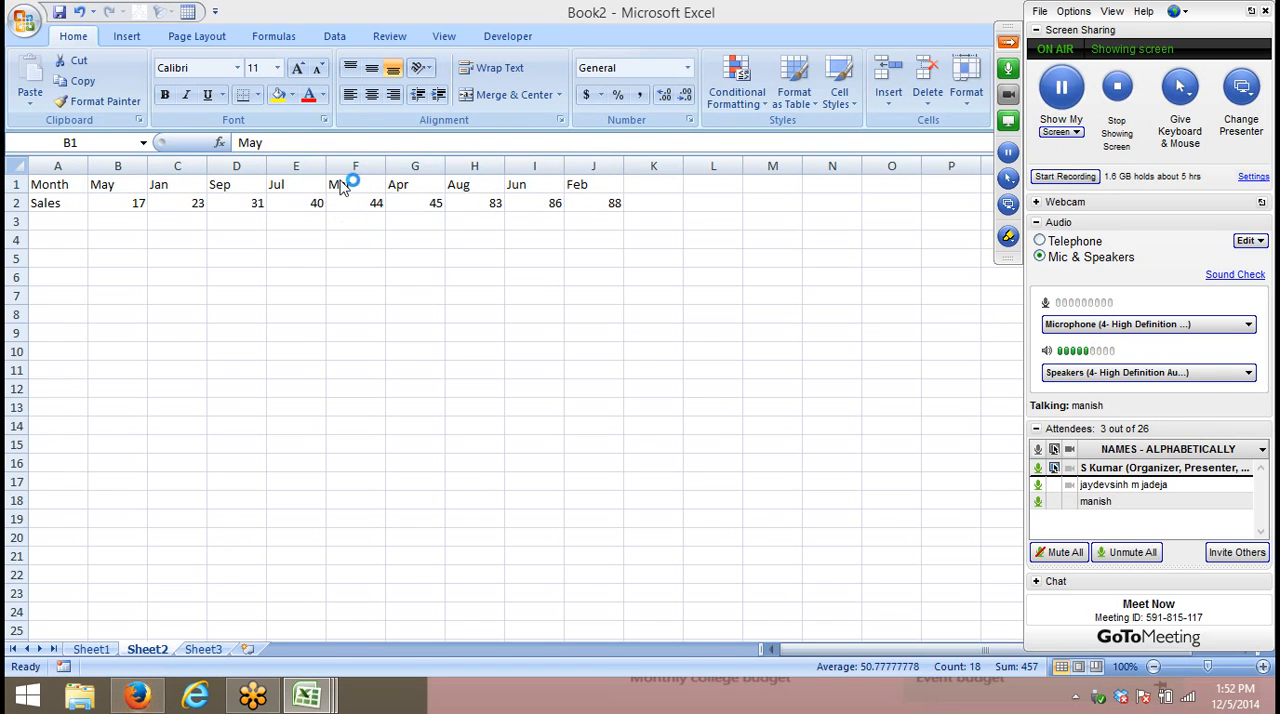